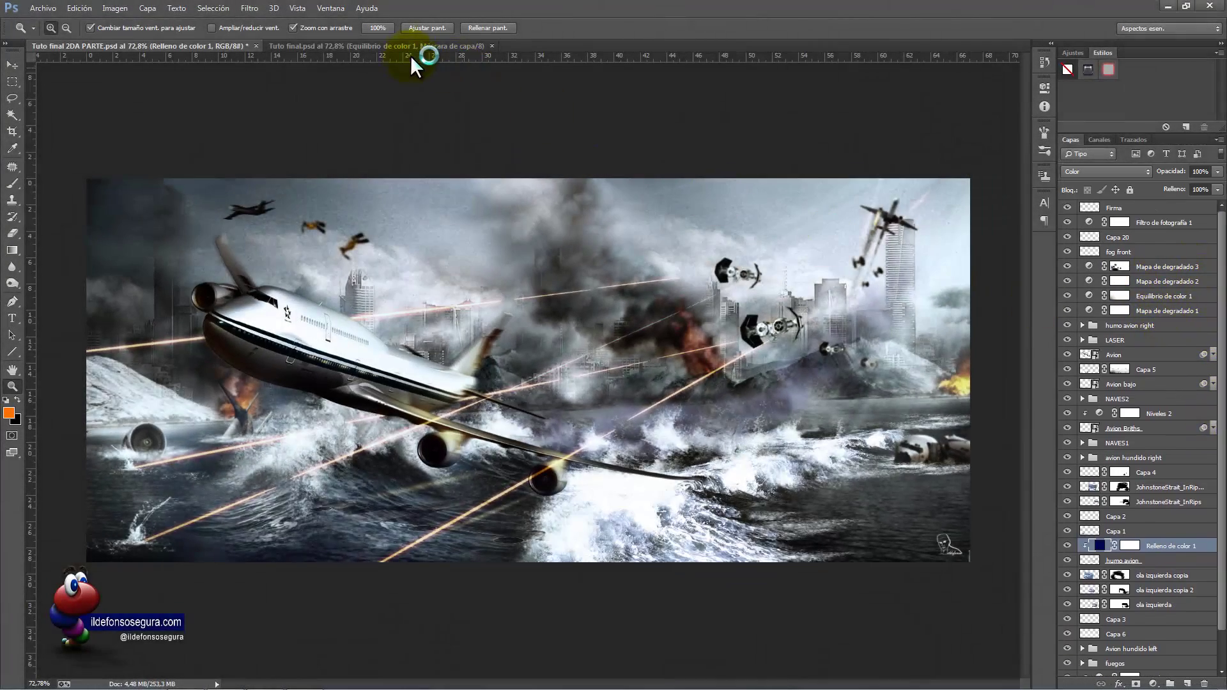
- Switch to the Tuto final.psd composition and toggle its Mapa de degradado 1 and Equilibrio de color 1 layers to compare the image
left_click(361, 45)
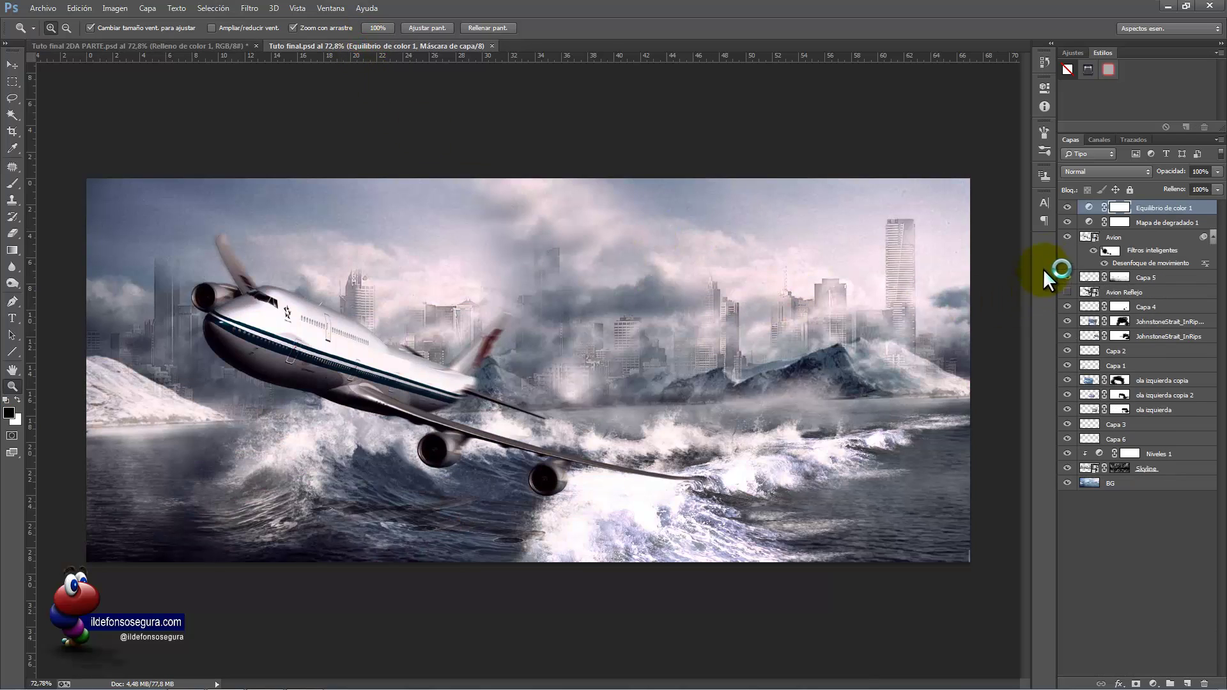
left_click(1067, 223)
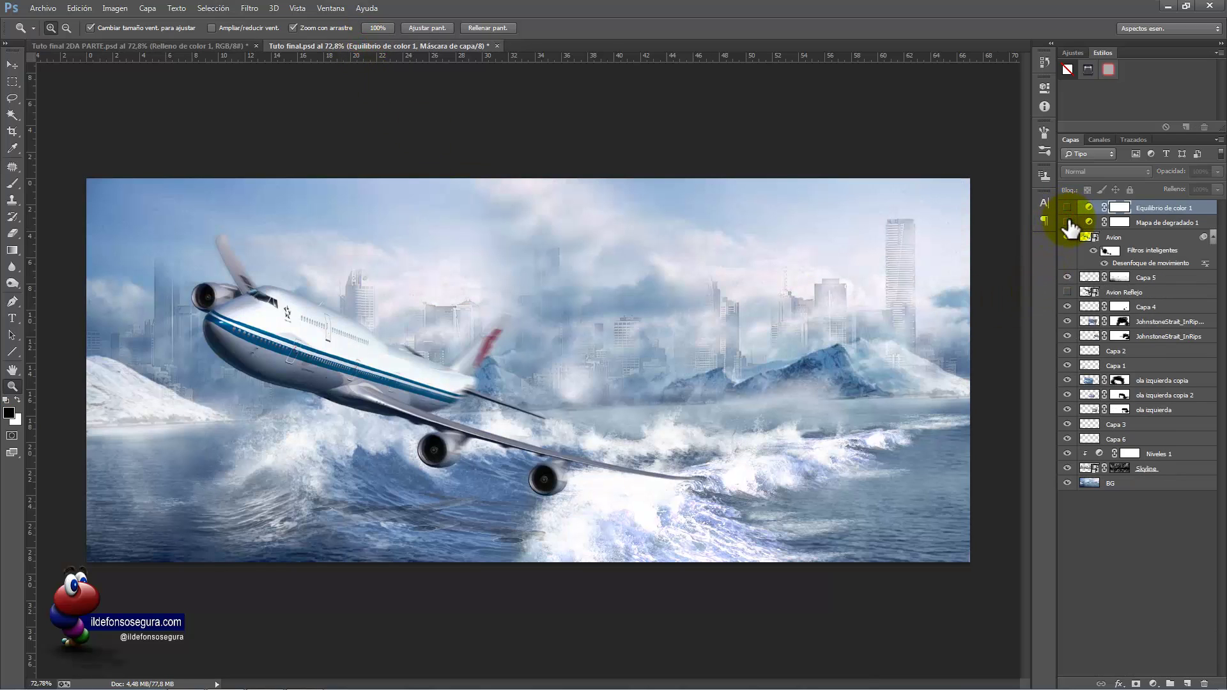
left_click(1068, 208)
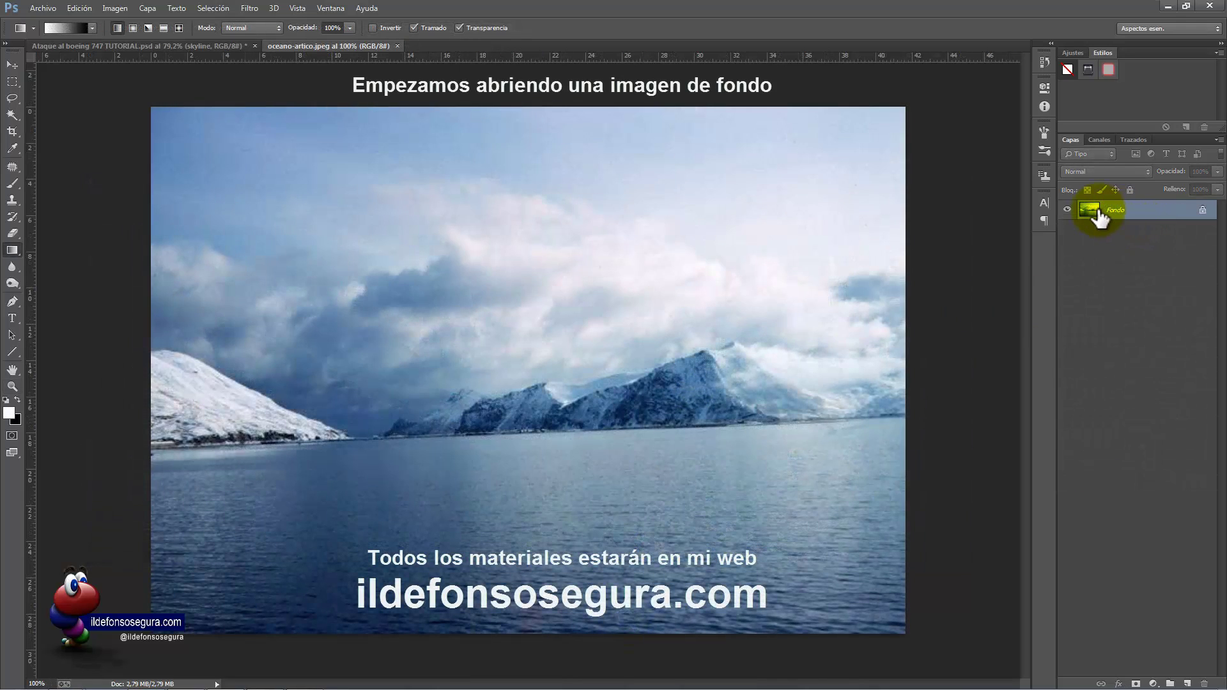
- Convert the locked background to a normal layer and extend the canvas to 1900 pixels wide, with the image anchored at the middle left
double_click(1096, 213)
left_click(740, 216)
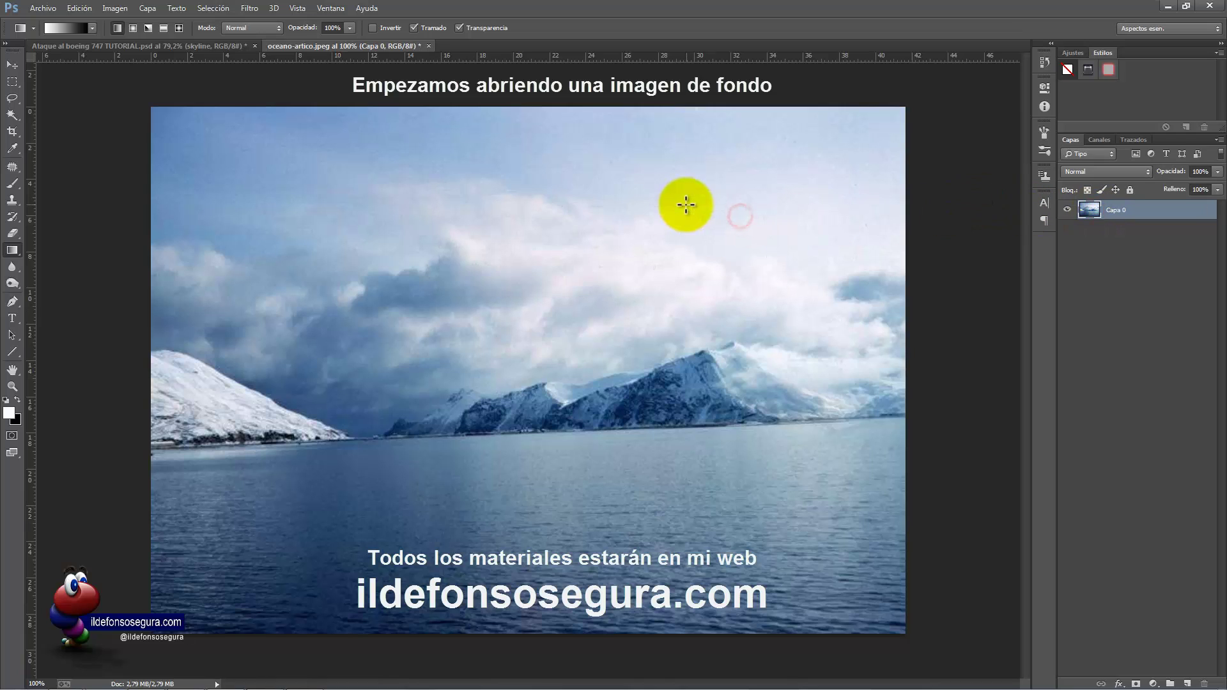
left_click(112, 8)
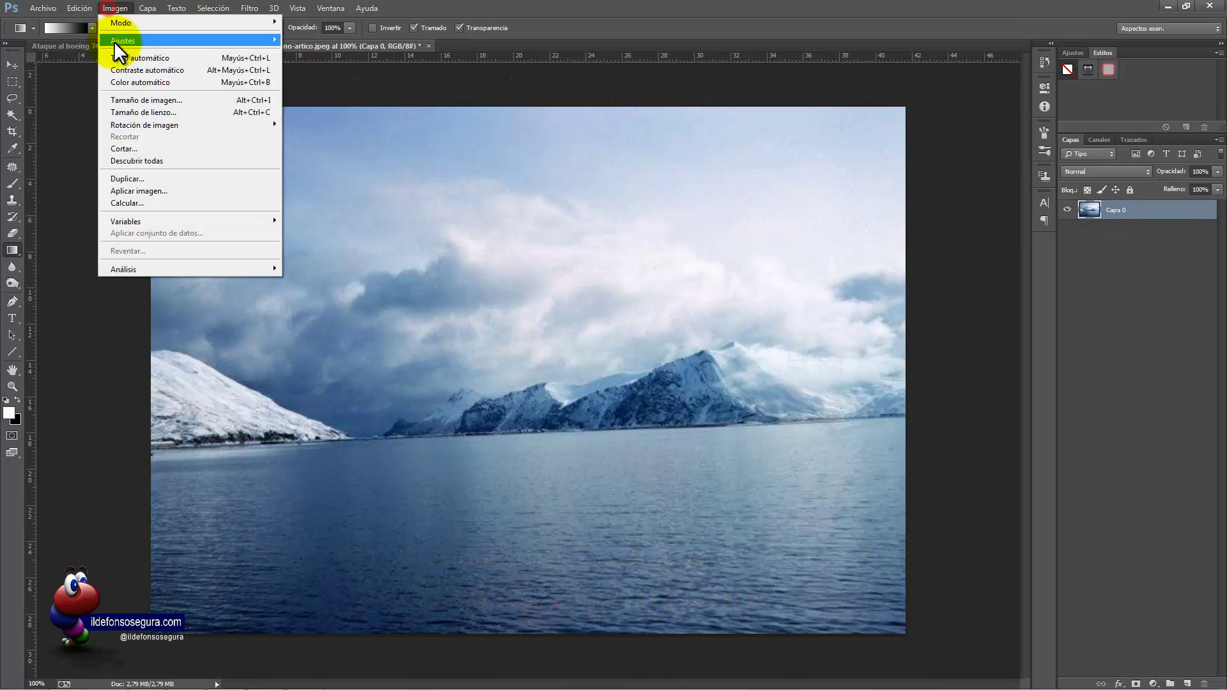
left_click(136, 113)
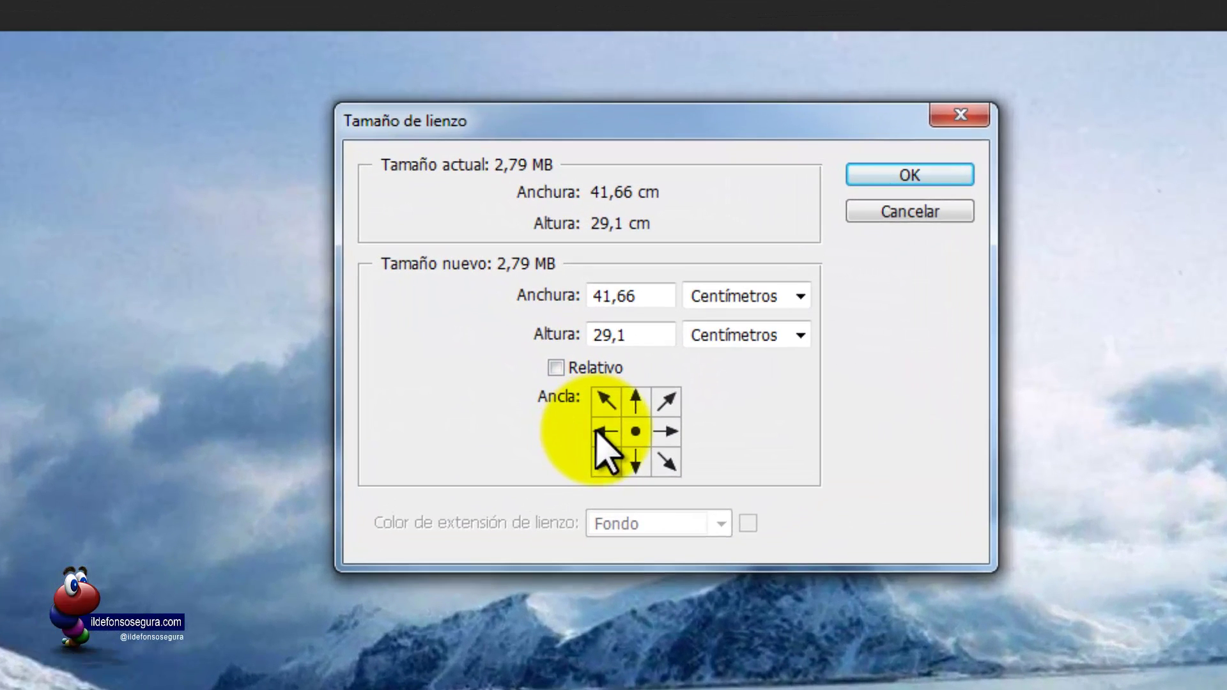
left_click(735, 297)
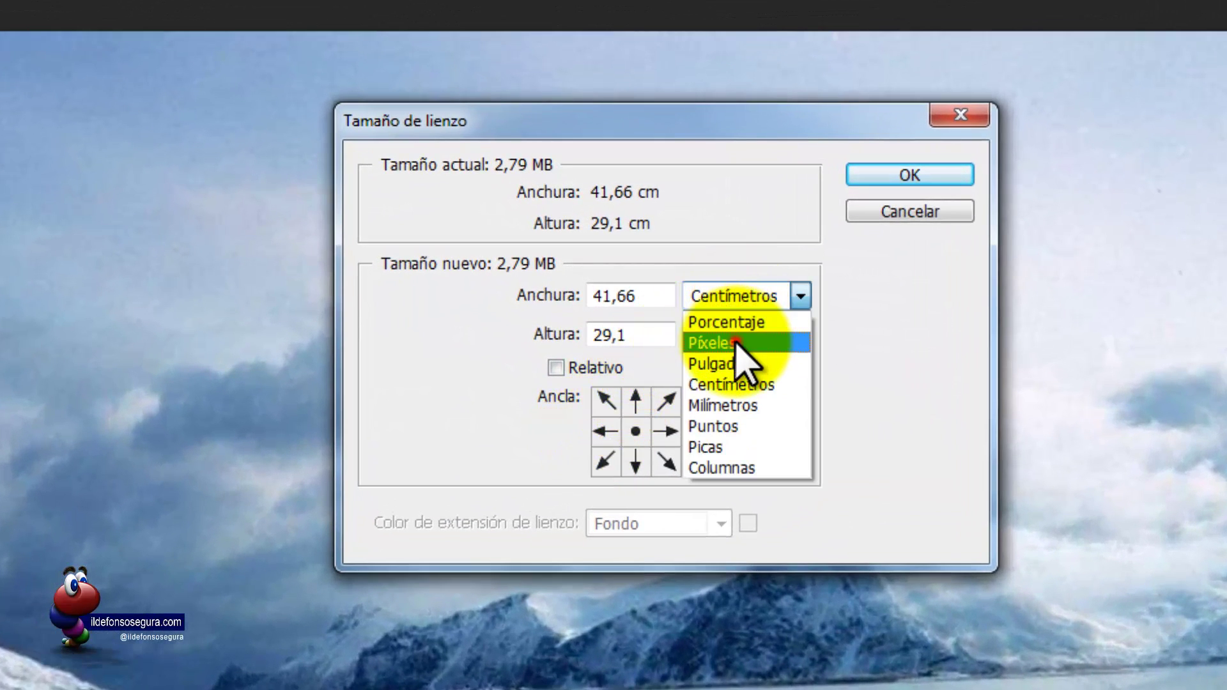
left_click(735, 343)
left_click_drag(653, 295, 556, 301)
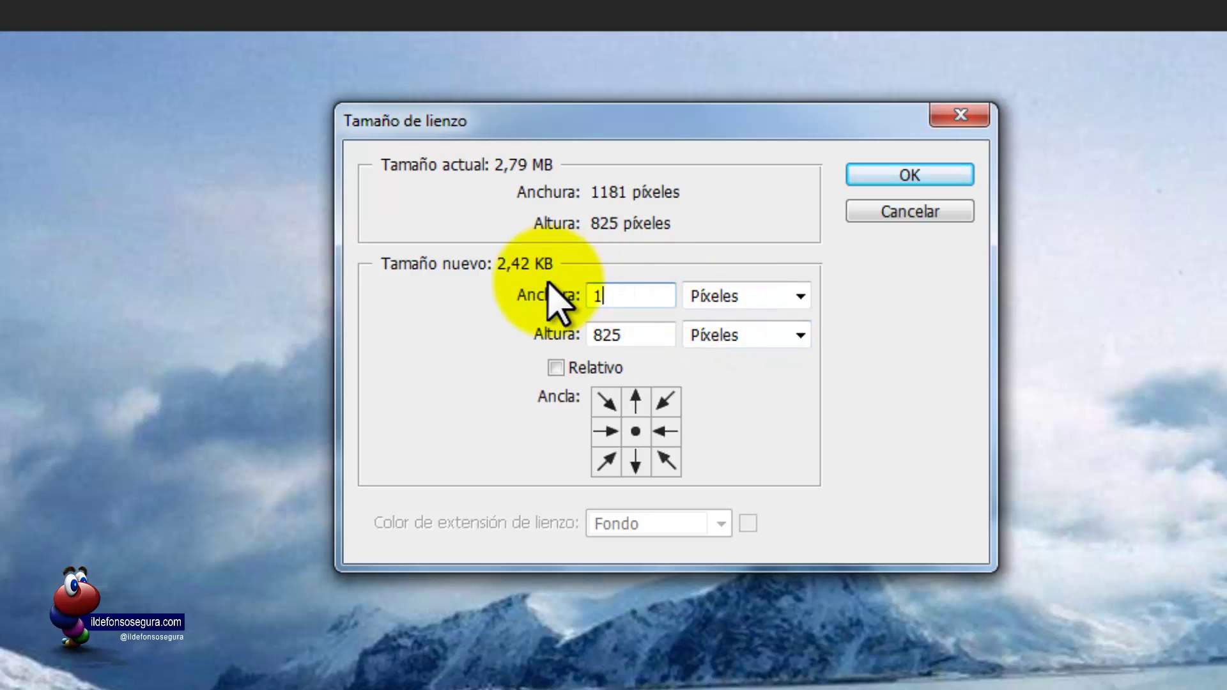
type("00")
left_click(644, 435)
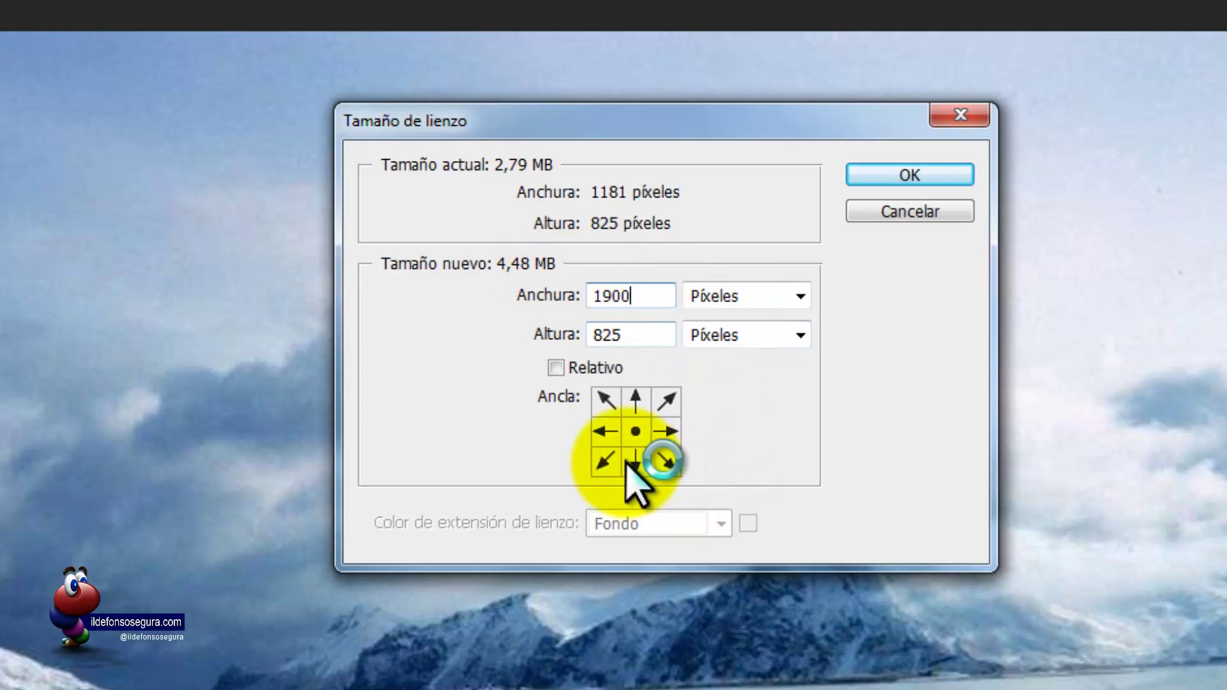
left_click(606, 439)
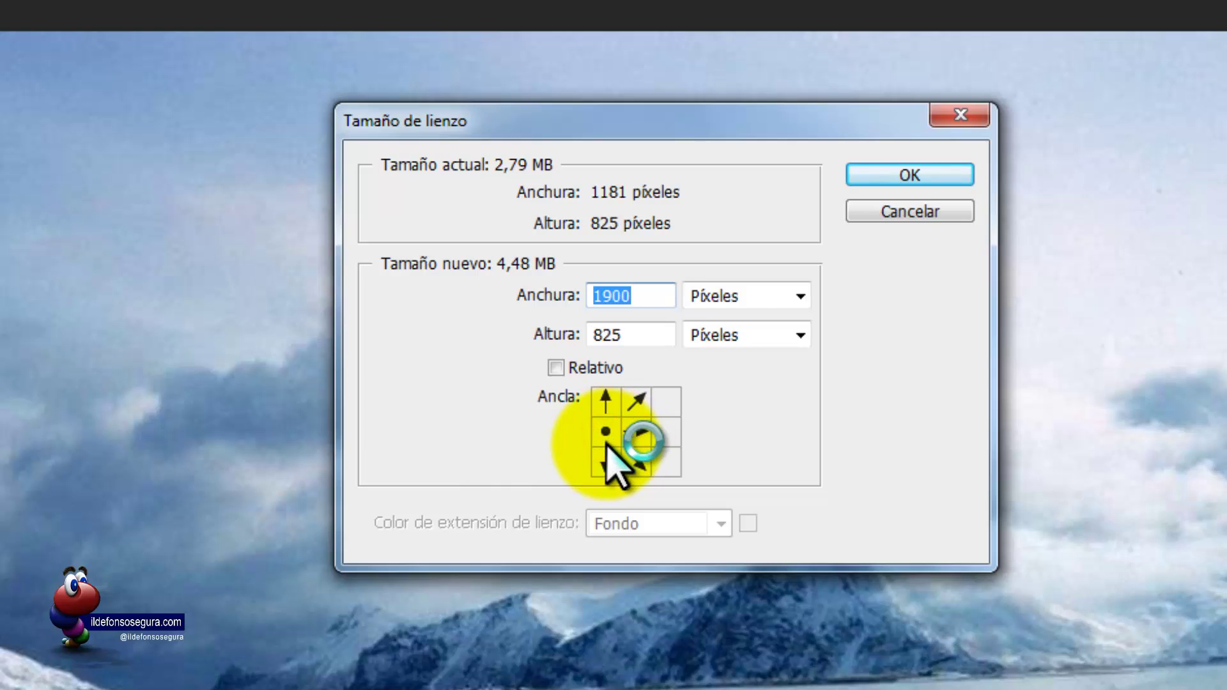
left_click(876, 181)
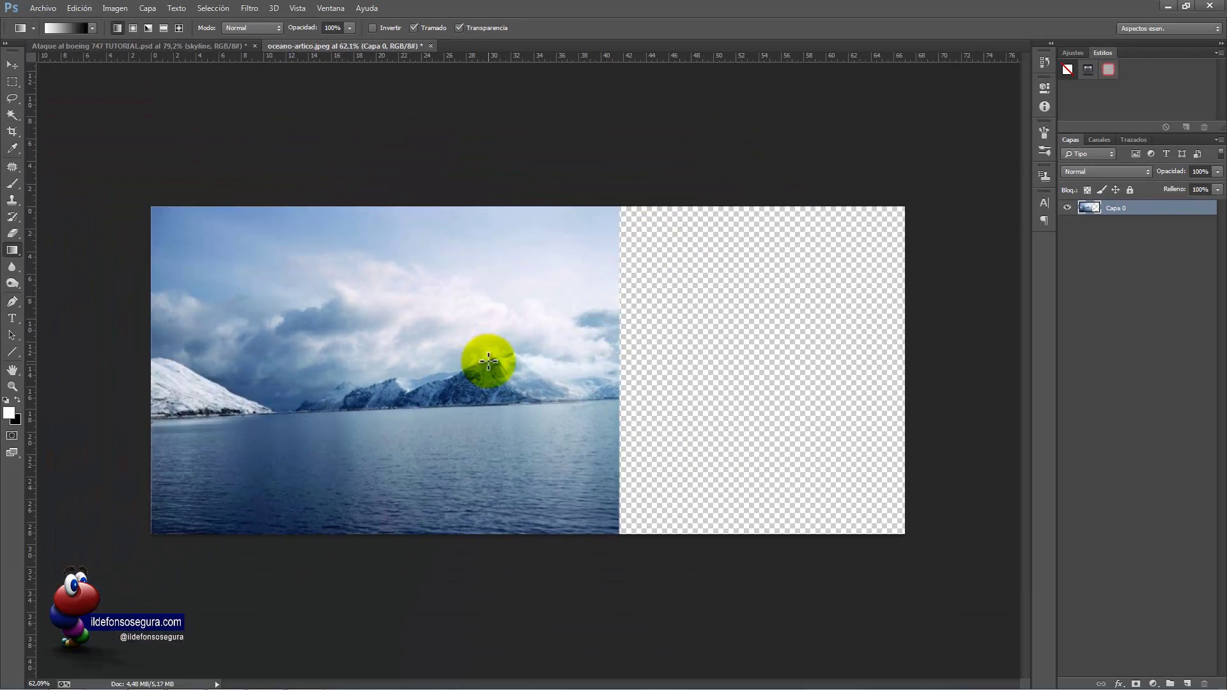
- Duplicate the Capa 0 layer and move the copy over to the right side of the canvas, covering most of the empty area
right_click(1103, 209)
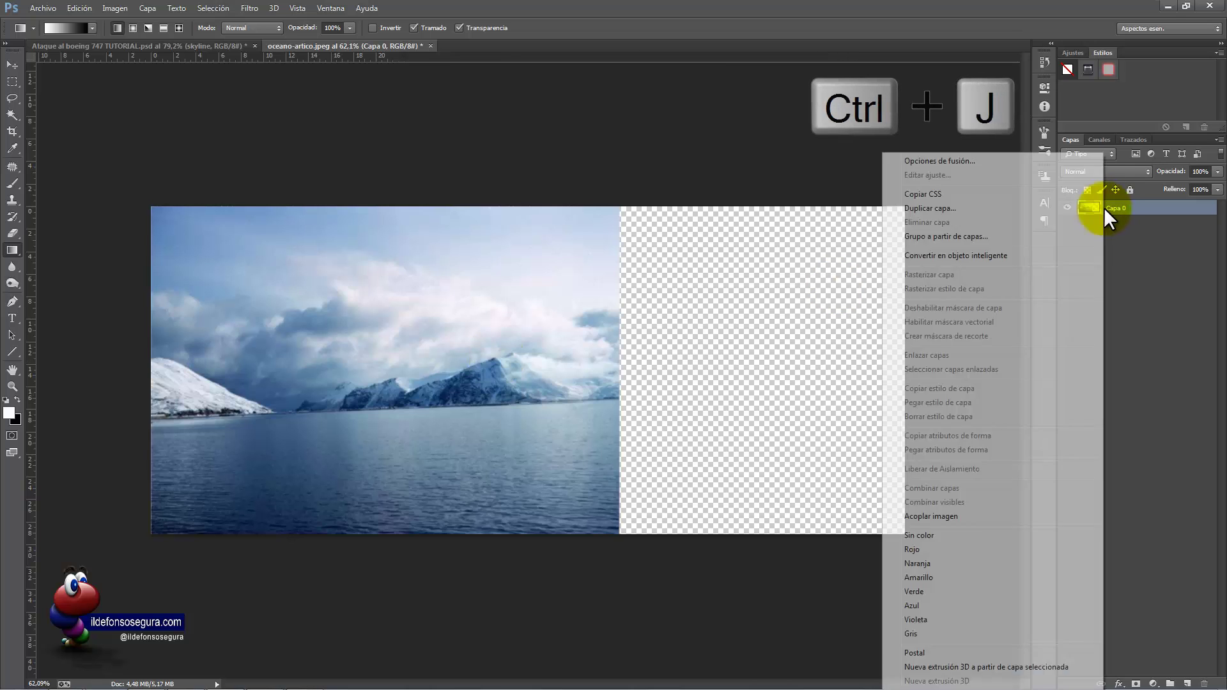
left_click(983, 206)
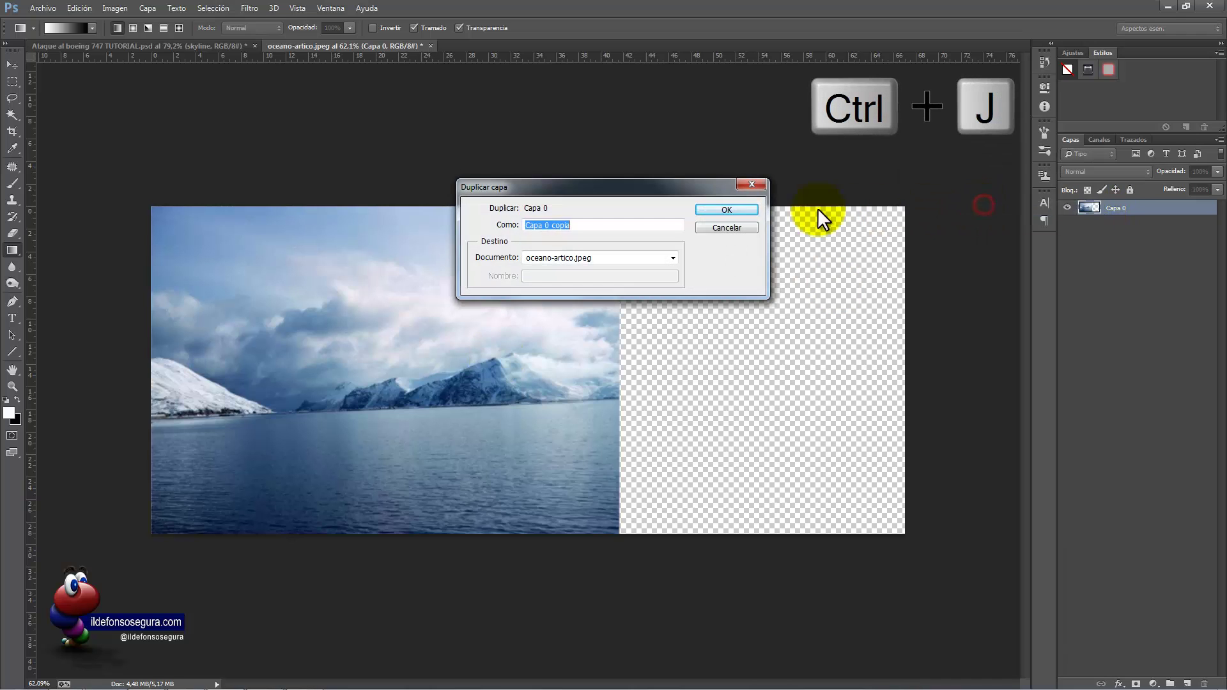
left_click(749, 209)
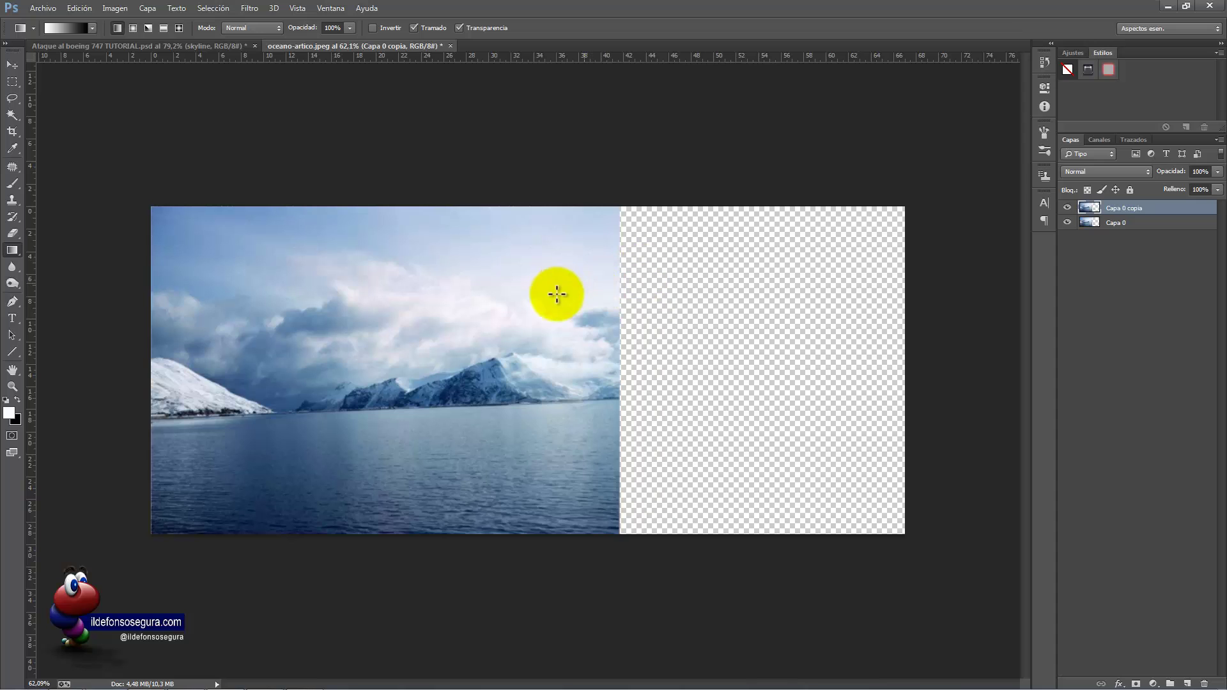
left_click_drag(534, 356, 816, 328)
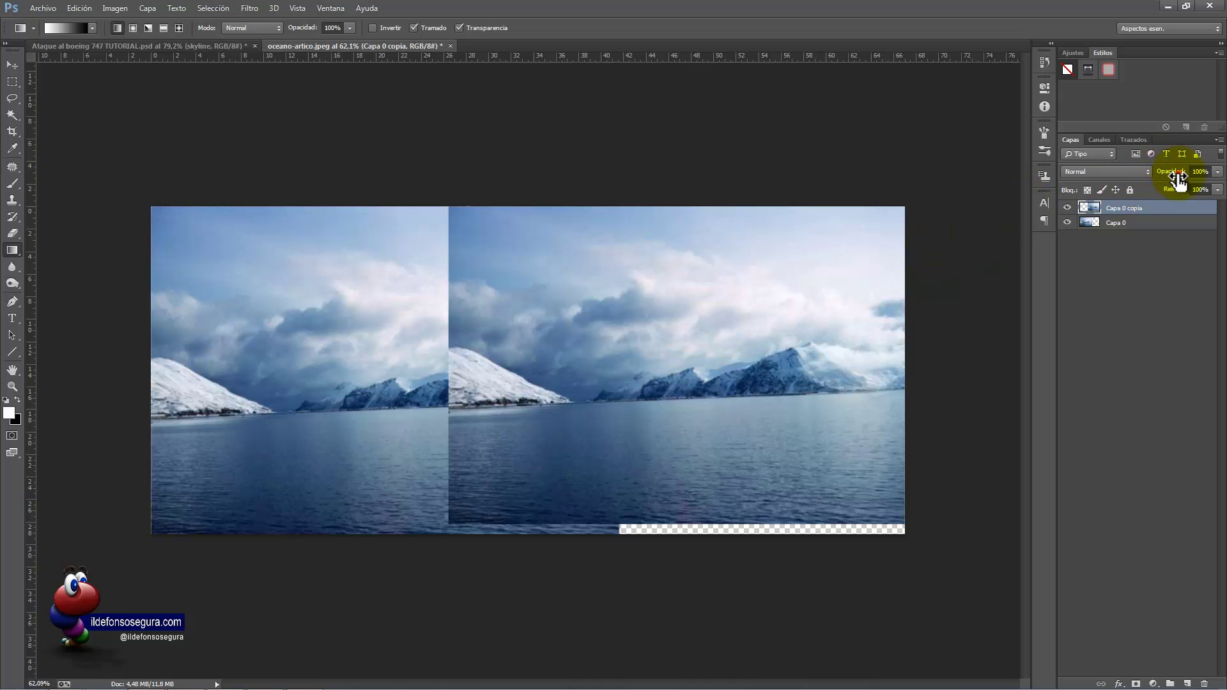
- Fine-tune the position of the Capa 0 copia layer at a temporary opacity of 63%, and restore its opacity to 100%
left_click_drag(1155, 180, 1154, 180)
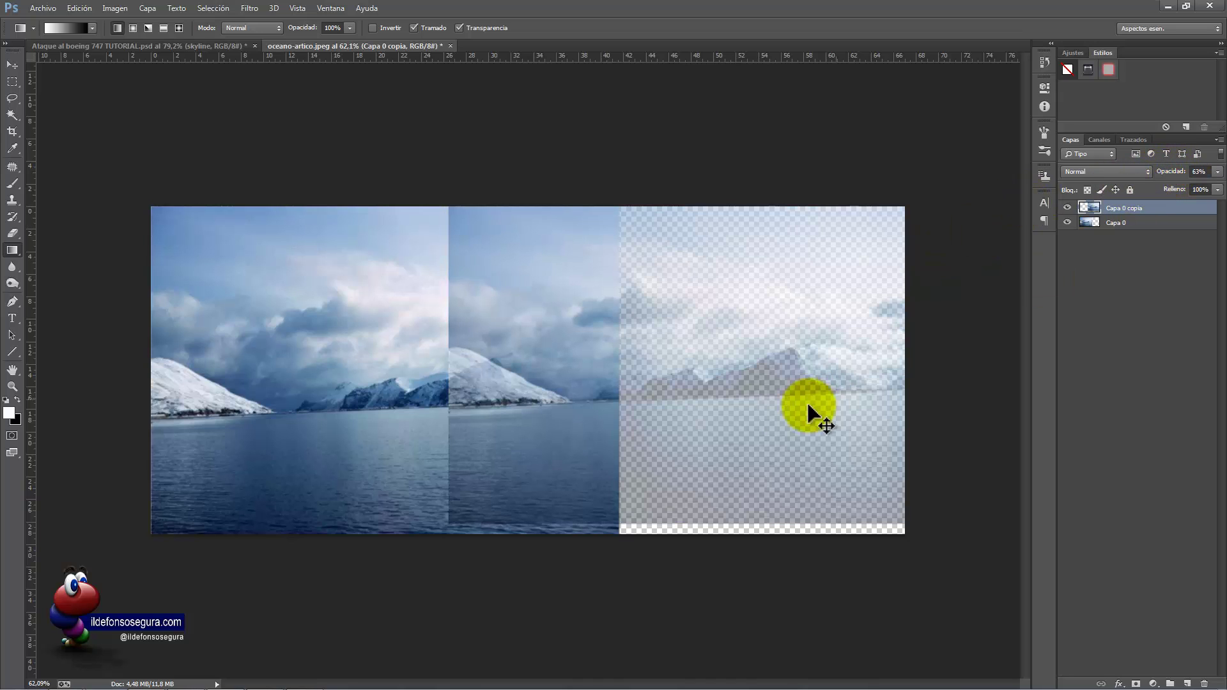
left_click_drag(734, 413, 749, 413)
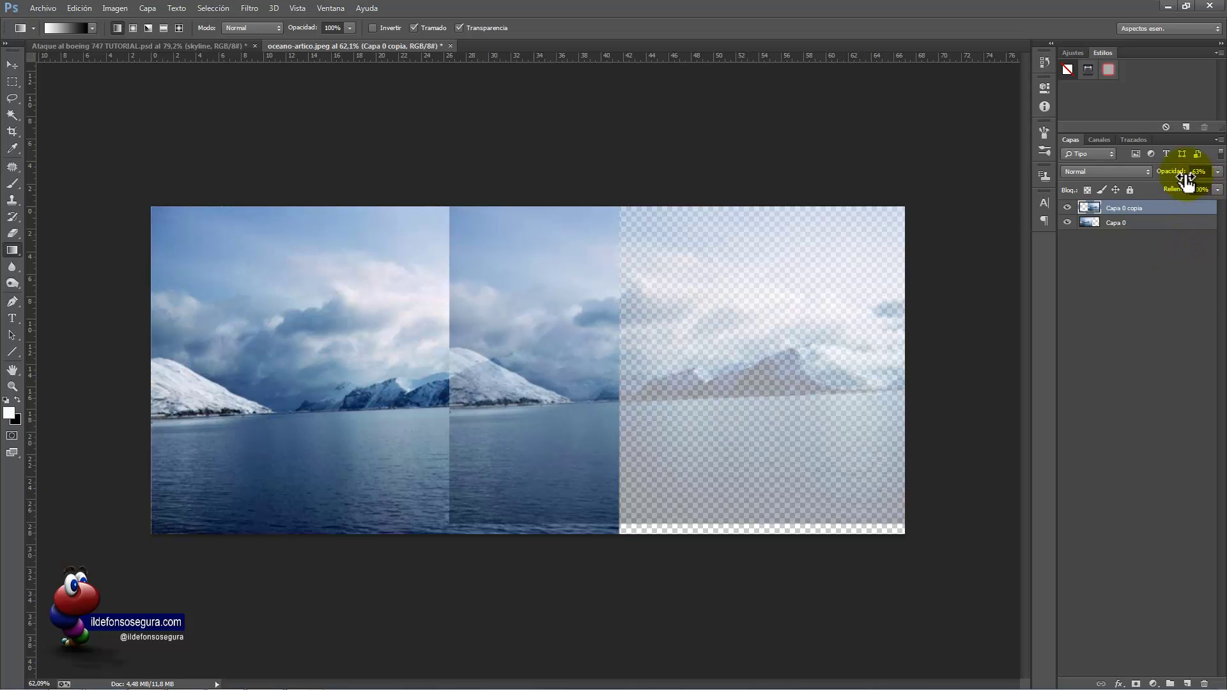
left_click_drag(1175, 181, 1222, 163)
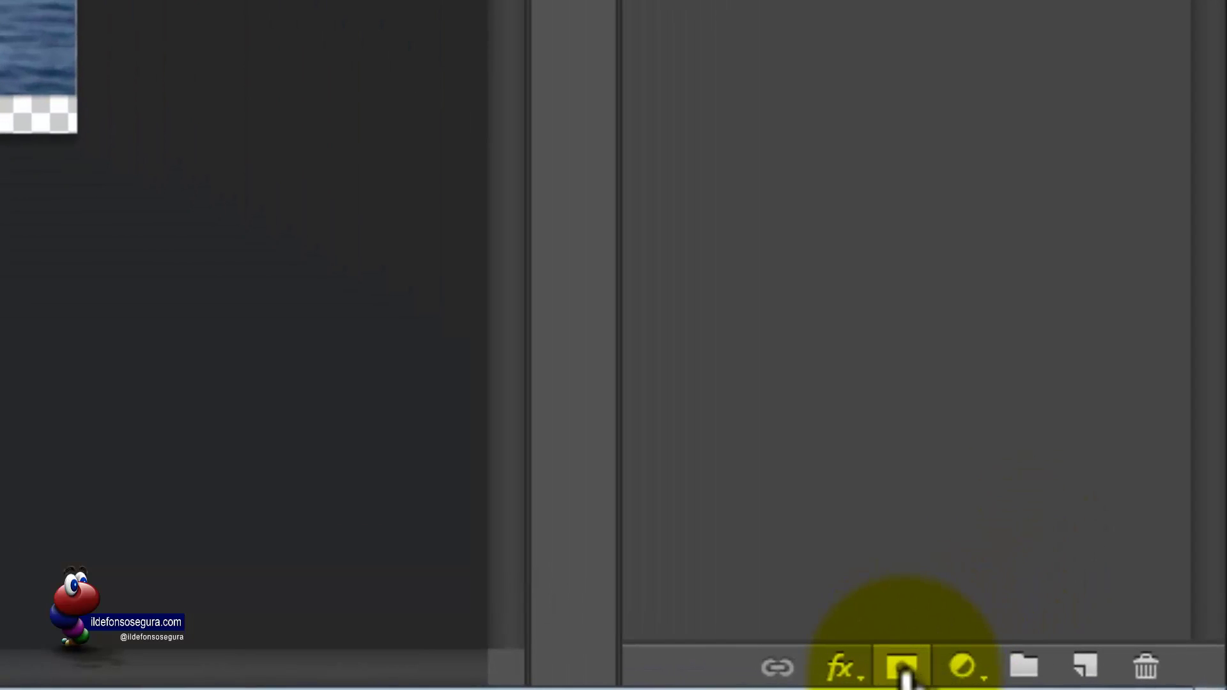
- Add a layer mask to Capa 0 copia and draw a gradient on it to blend the vertical seam between the two images
left_click(903, 667)
left_click(12, 250)
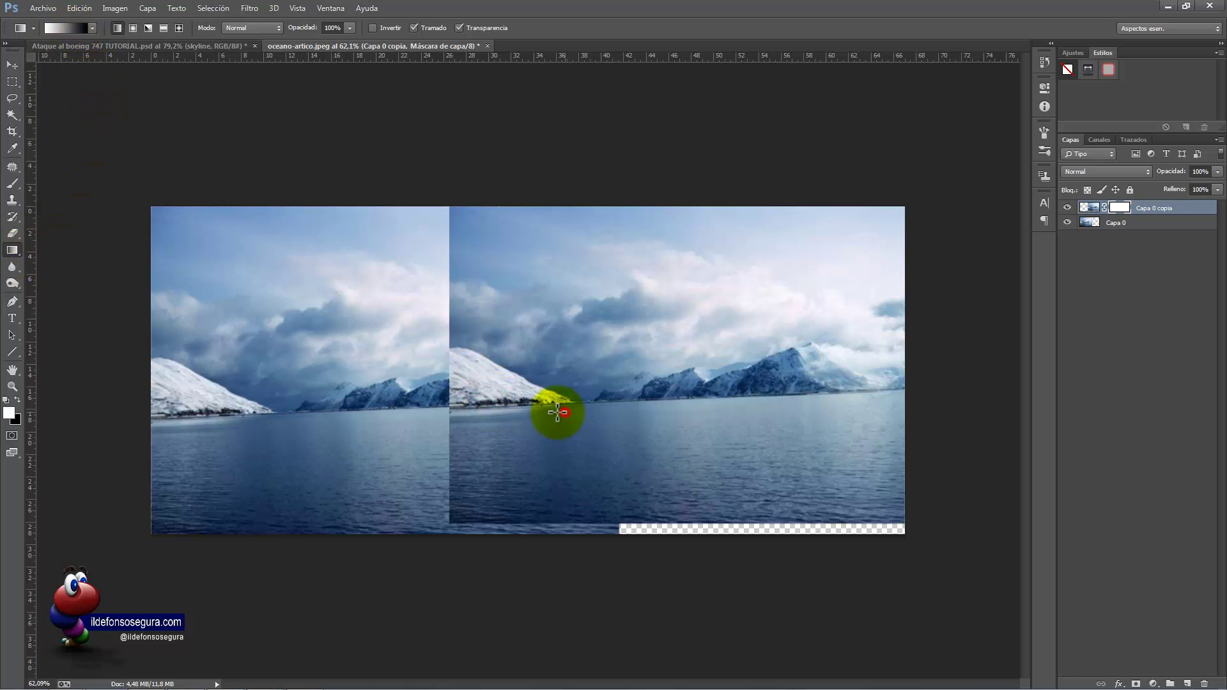
left_click_drag(479, 409, 479, 410)
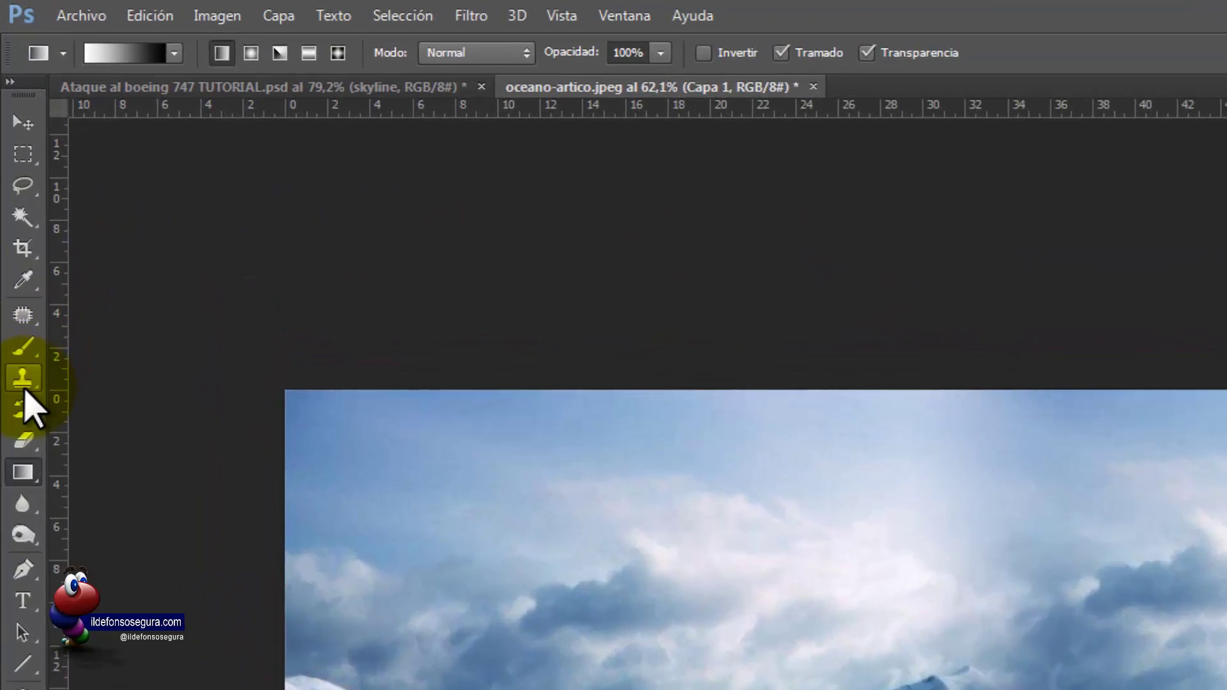
- Set up the Clone Stamp to sample all layers (Todas) with a brush size of 275
left_click(12, 200)
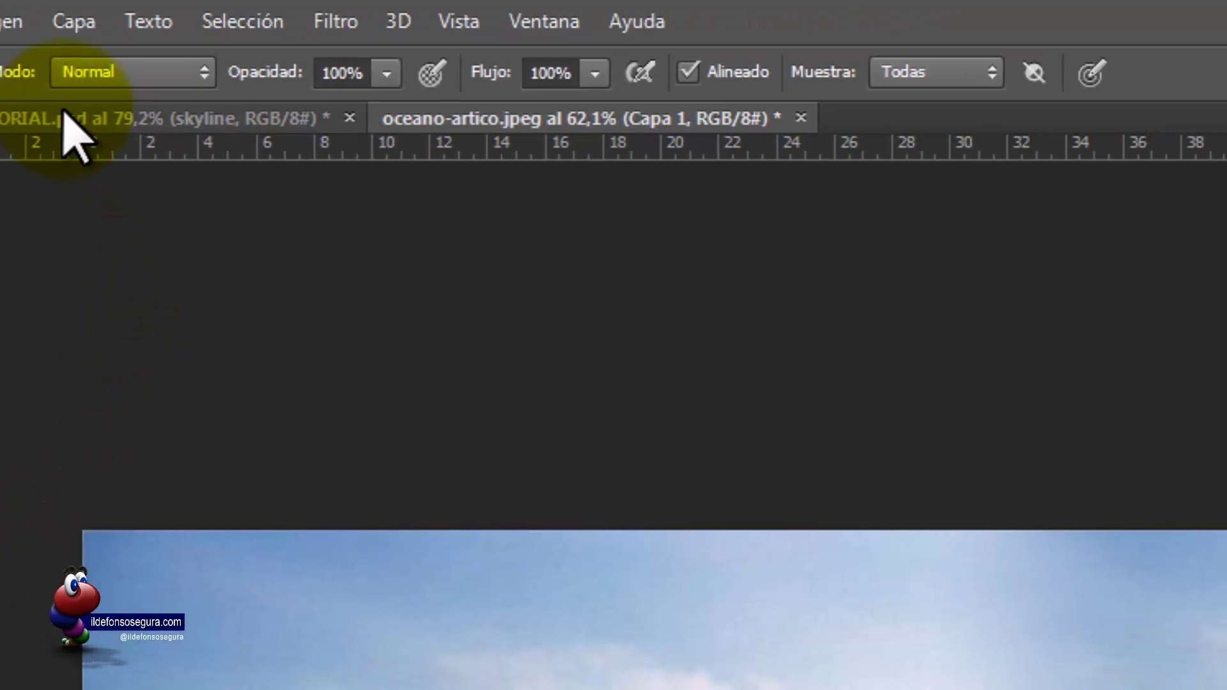
left_click(939, 72)
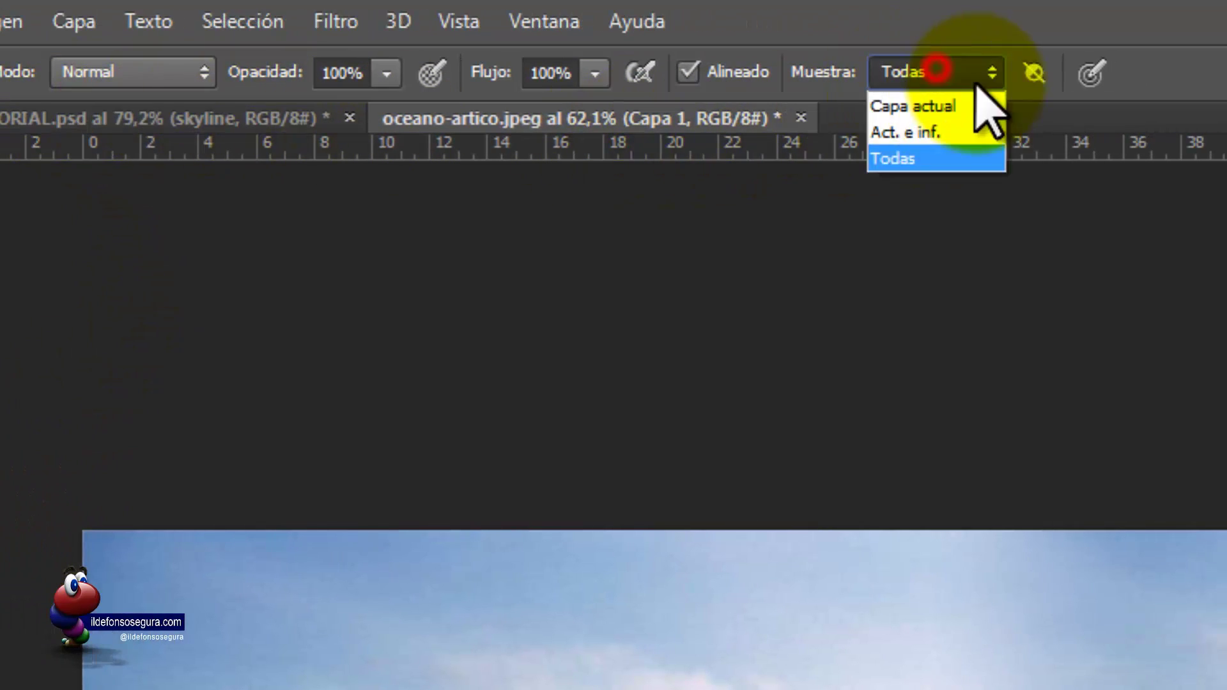
left_click(949, 159)
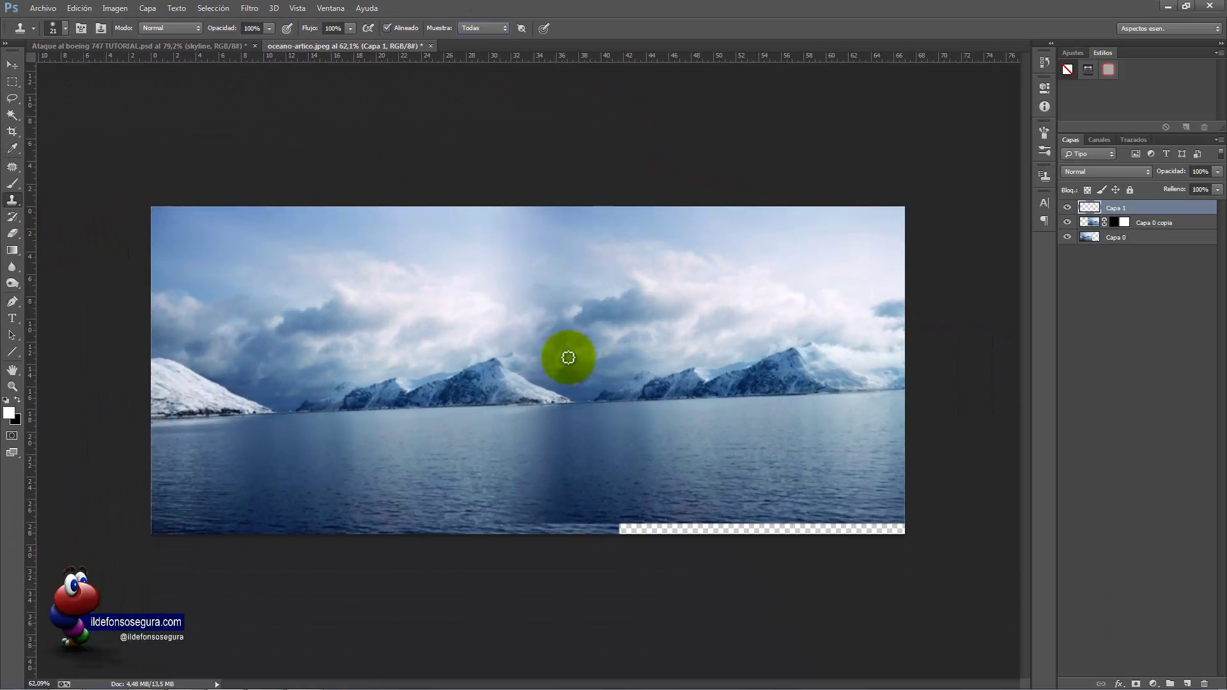
left_click_drag(618, 358, 638, 355)
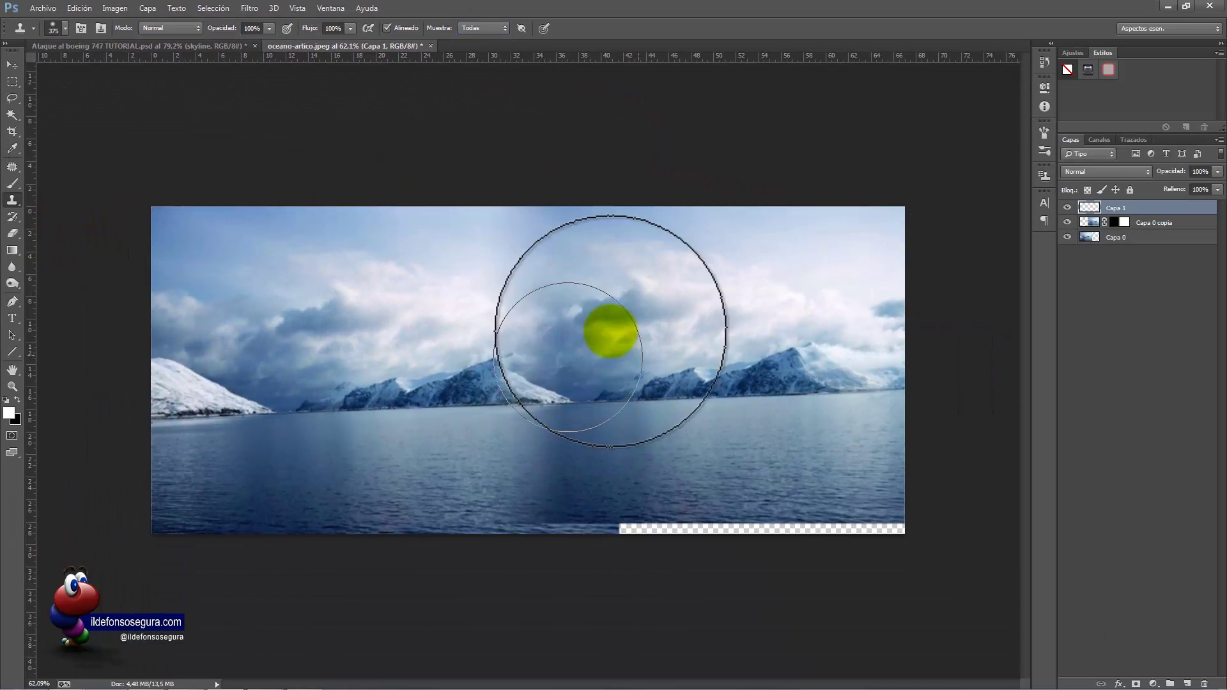
- Clone nearby clouds and distant mountains over the sky and horizon just right of the seam on the Capa 1 layer
left_click(711, 292, "alt")
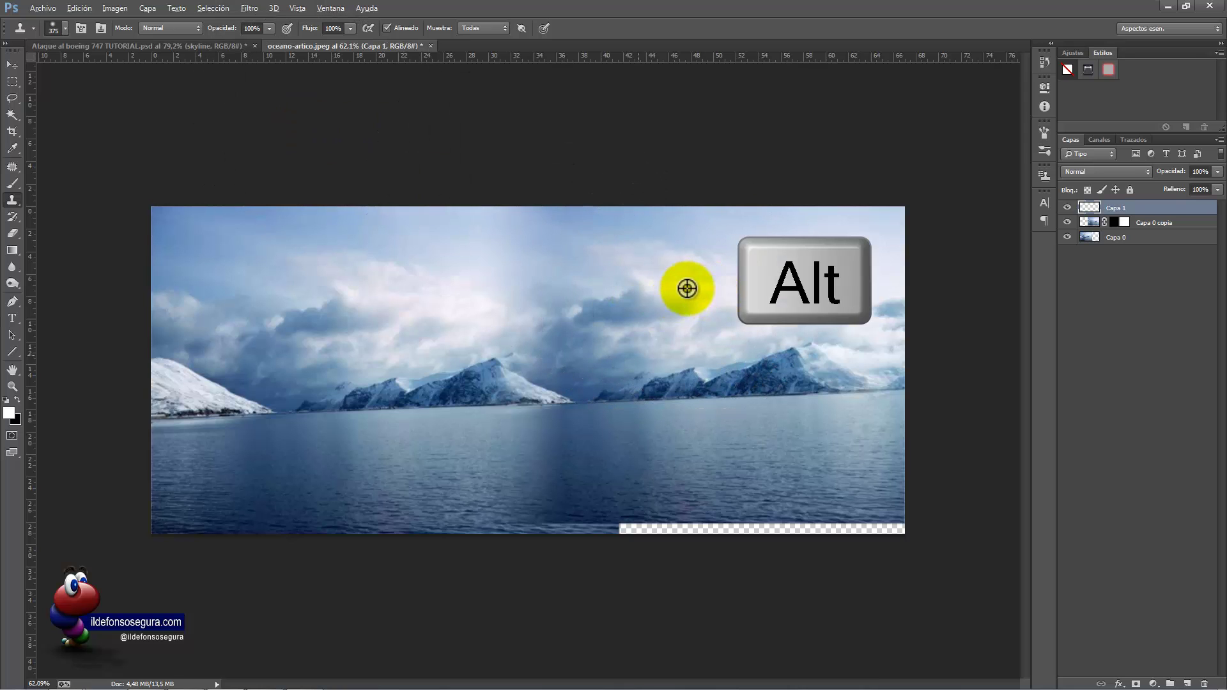
left_click(679, 296, "alt")
left_click_drag(569, 277, 571, 246)
key("alt")
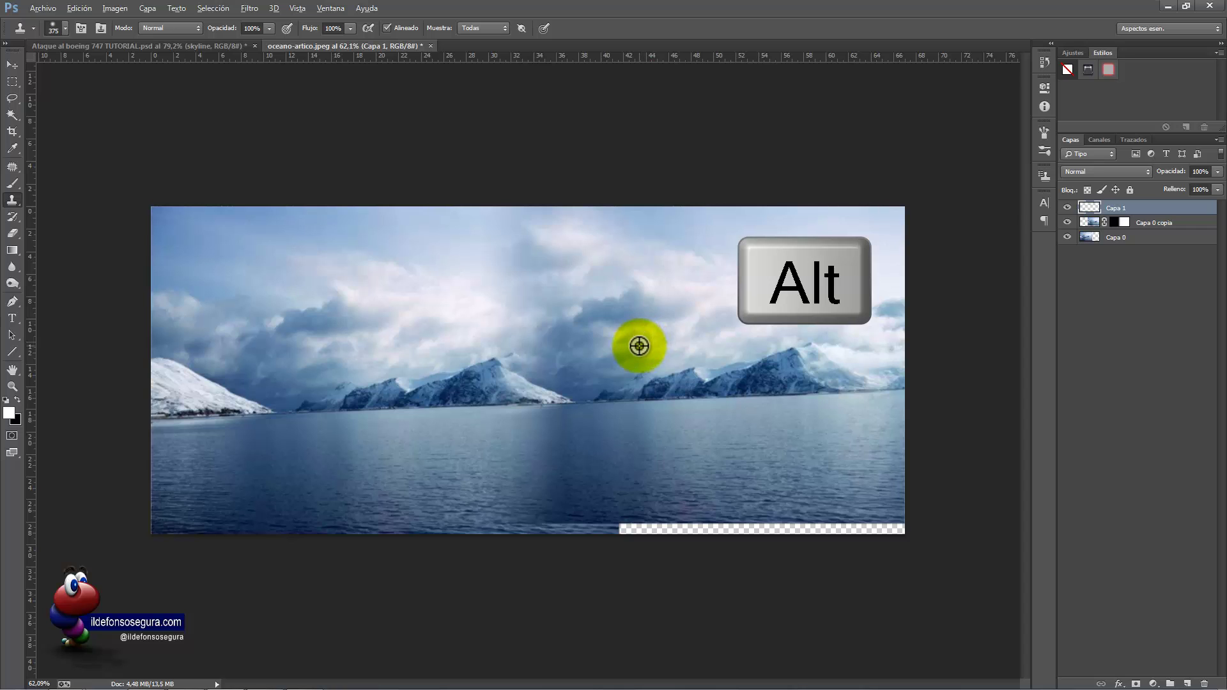
left_click(639, 346, "alt")
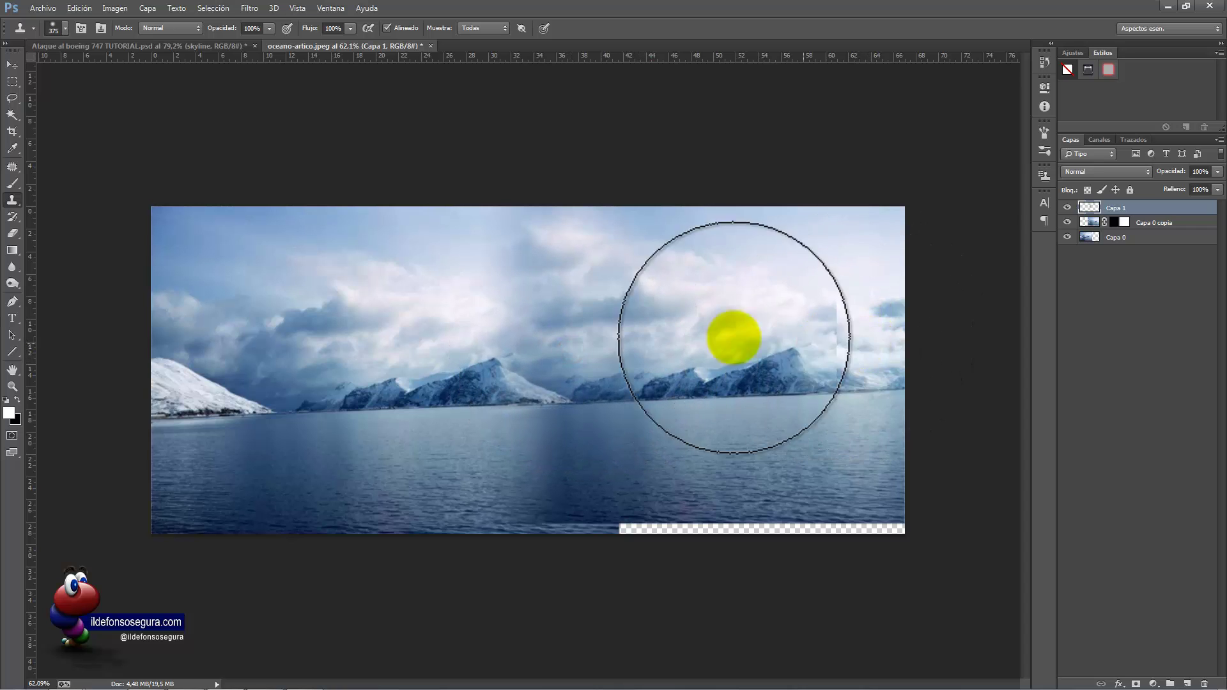
- Reduce the clone brush to 208 and stamp bright clouds over the seam's upper sky and the gap between the mountains
left_click_drag(687, 313, 643, 321)
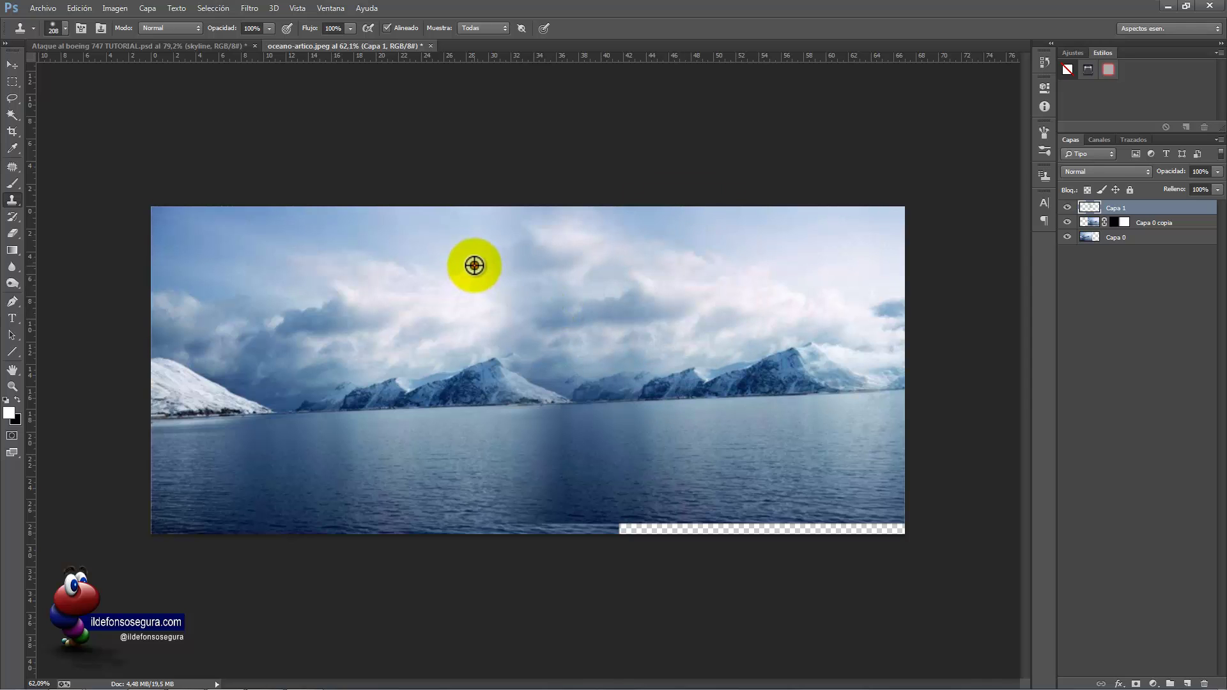
left_click(474, 265, "alt")
left_click(543, 225)
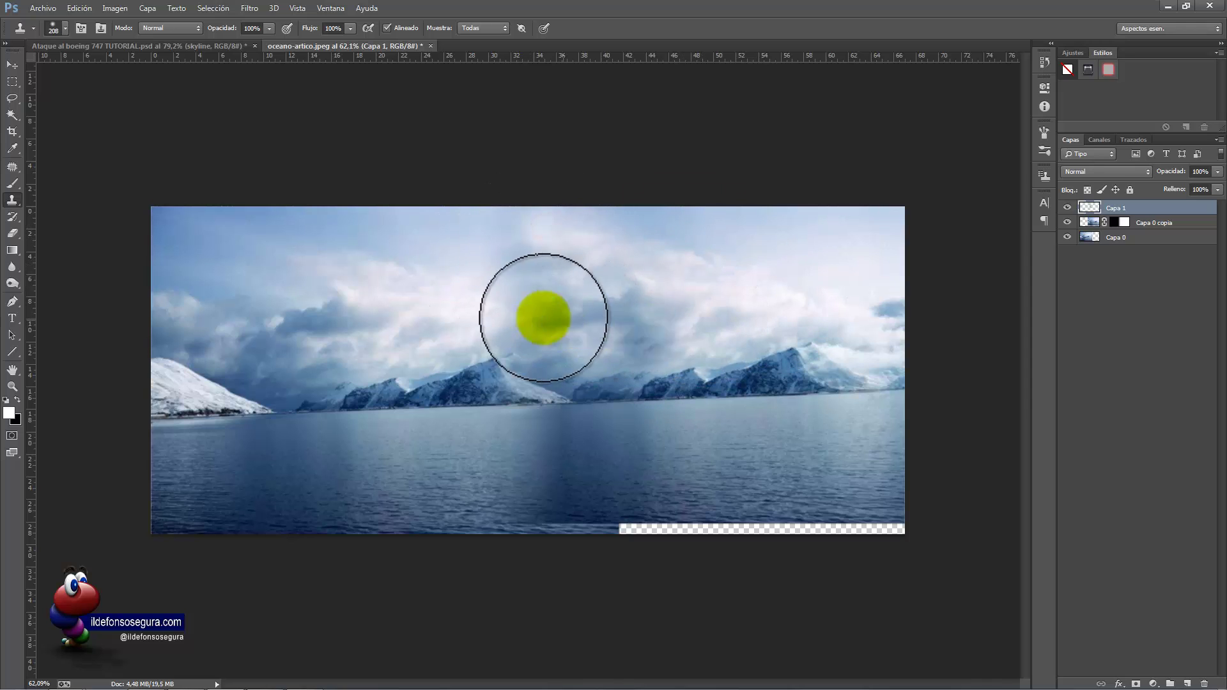
left_click(451, 301, "alt")
left_click(557, 385)
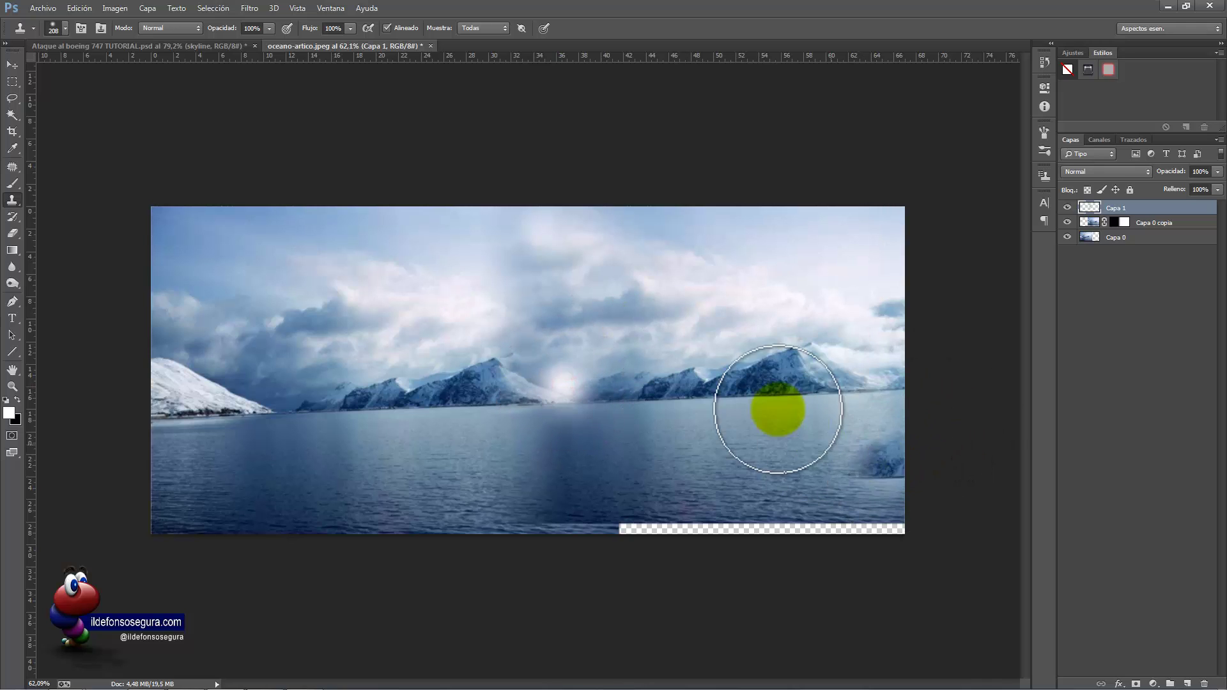
- Clone more clouds with a brush size of 279 over the top of the seam, sampling from both sides of the sky
left_click(641, 257, "alt")
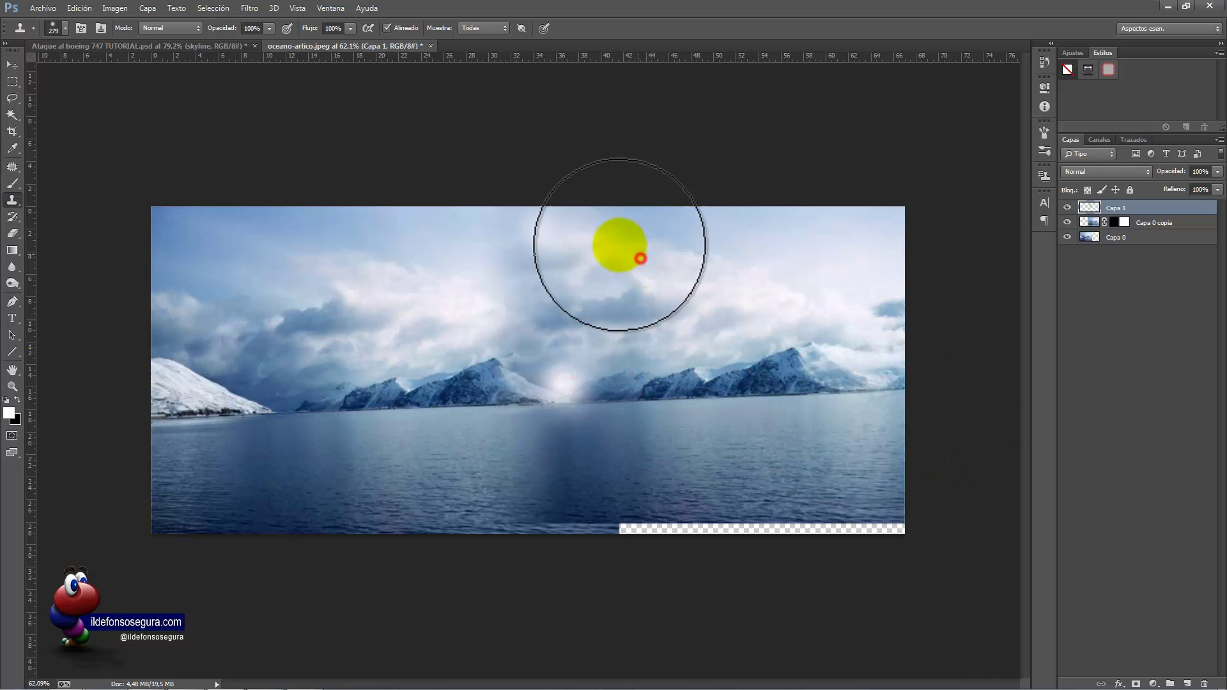
left_click(547, 220)
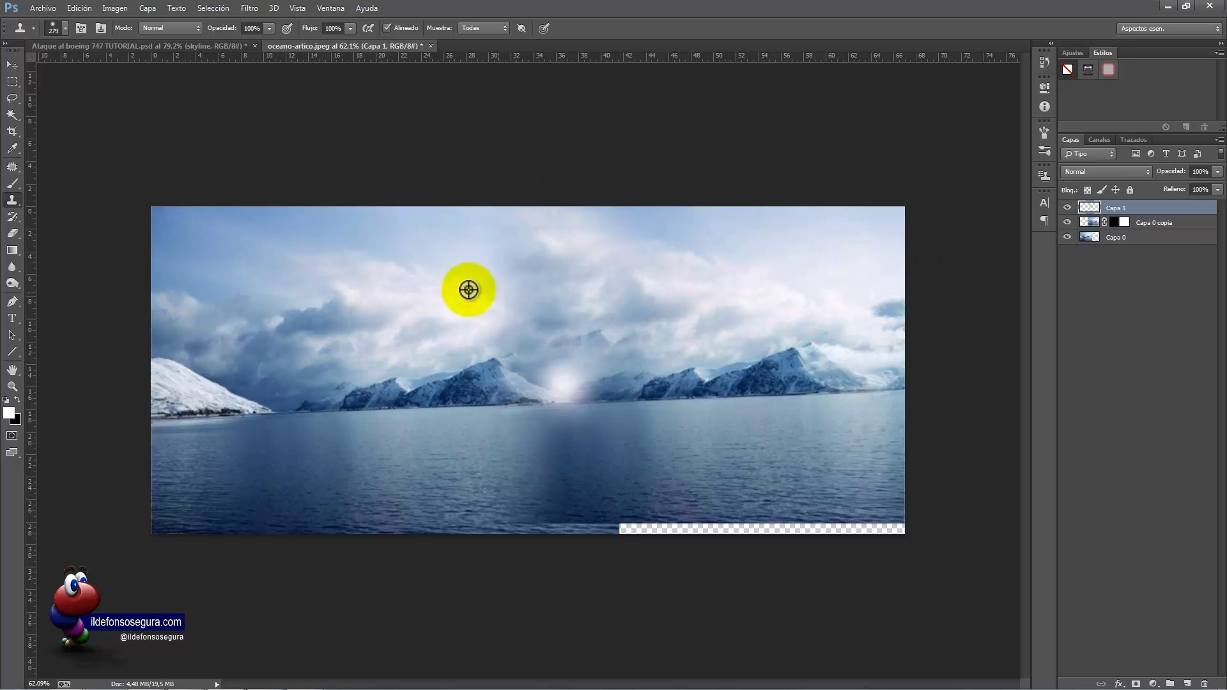
left_click(391, 305, "alt")
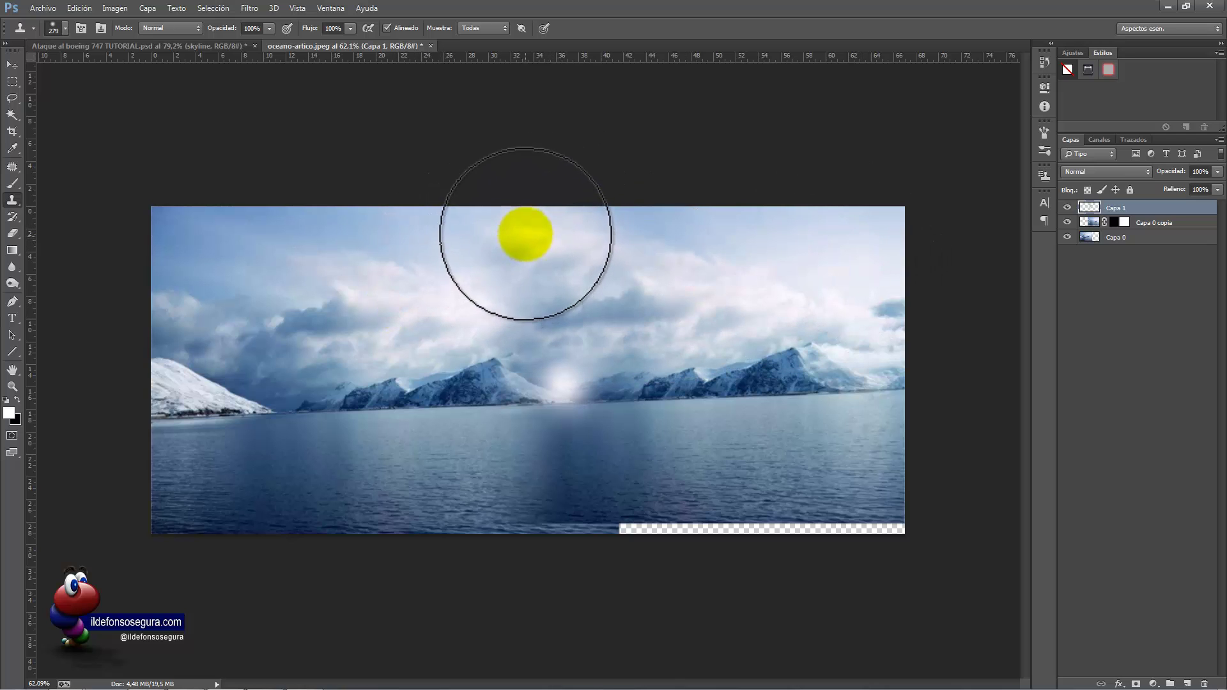
left_click(526, 219)
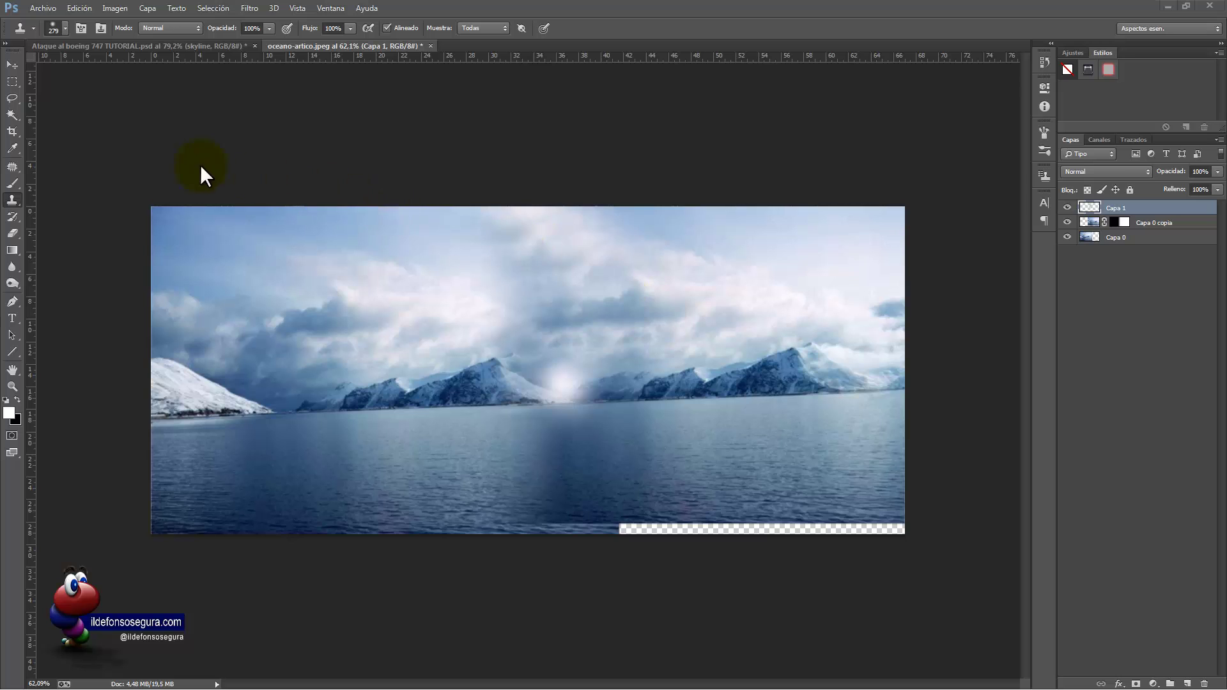
- Replace the brush set with Pinceles cuadrados, pick the 24 px square tip and enlarge it to 530 px
left_click(64, 28)
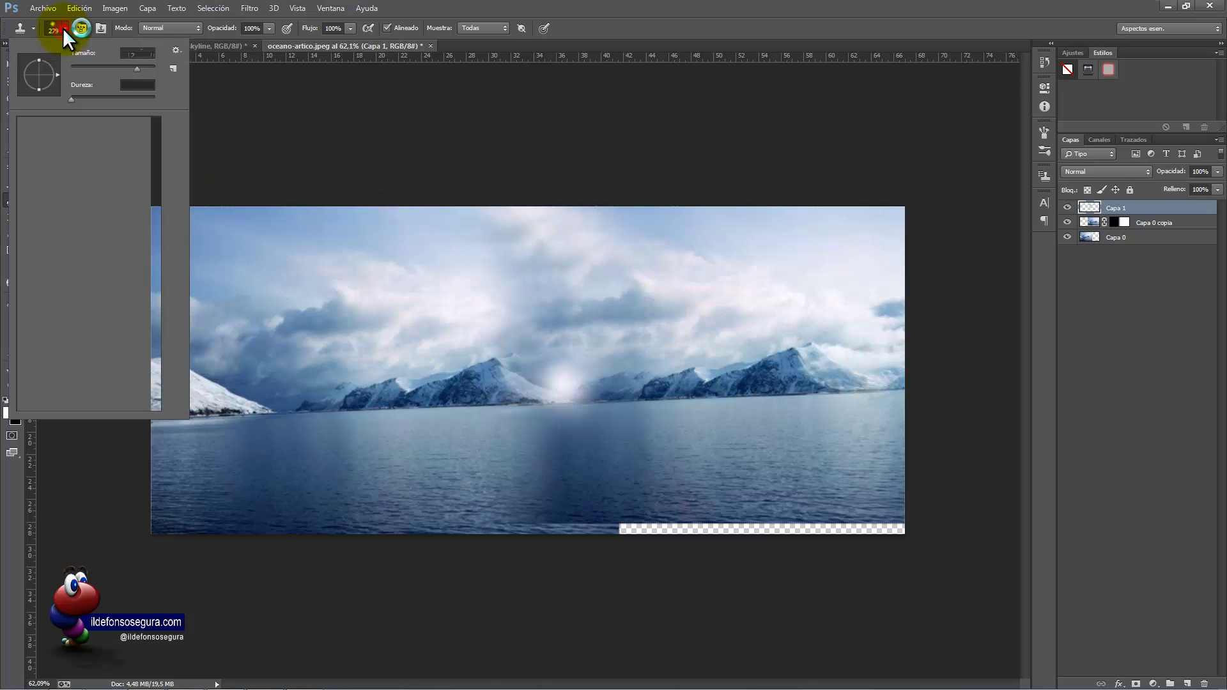
left_click(176, 49)
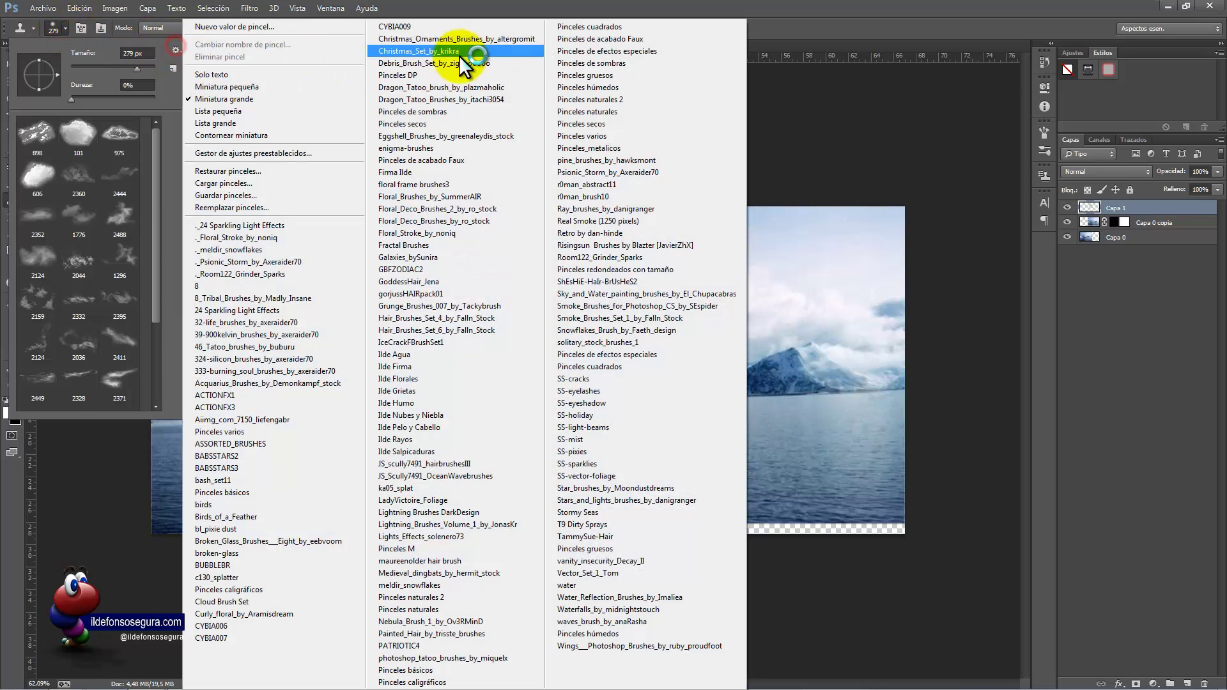
left_click(608, 25)
left_click(553, 259)
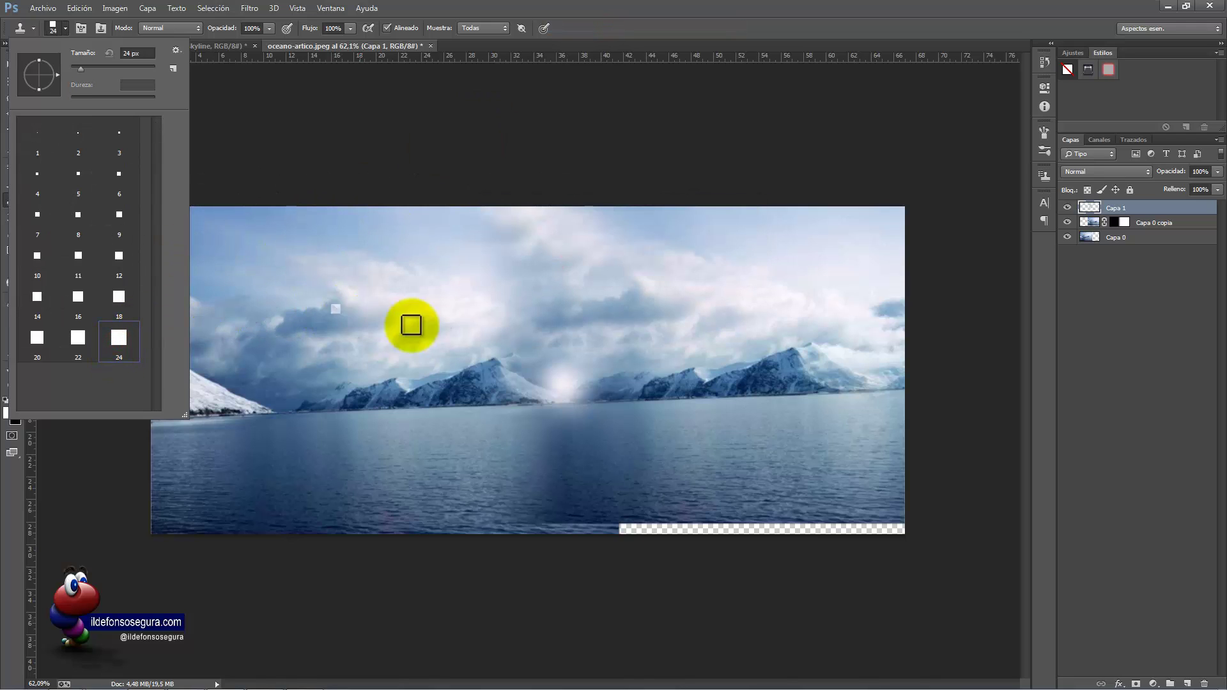
left_click_drag(477, 382, 507, 382, "alt")
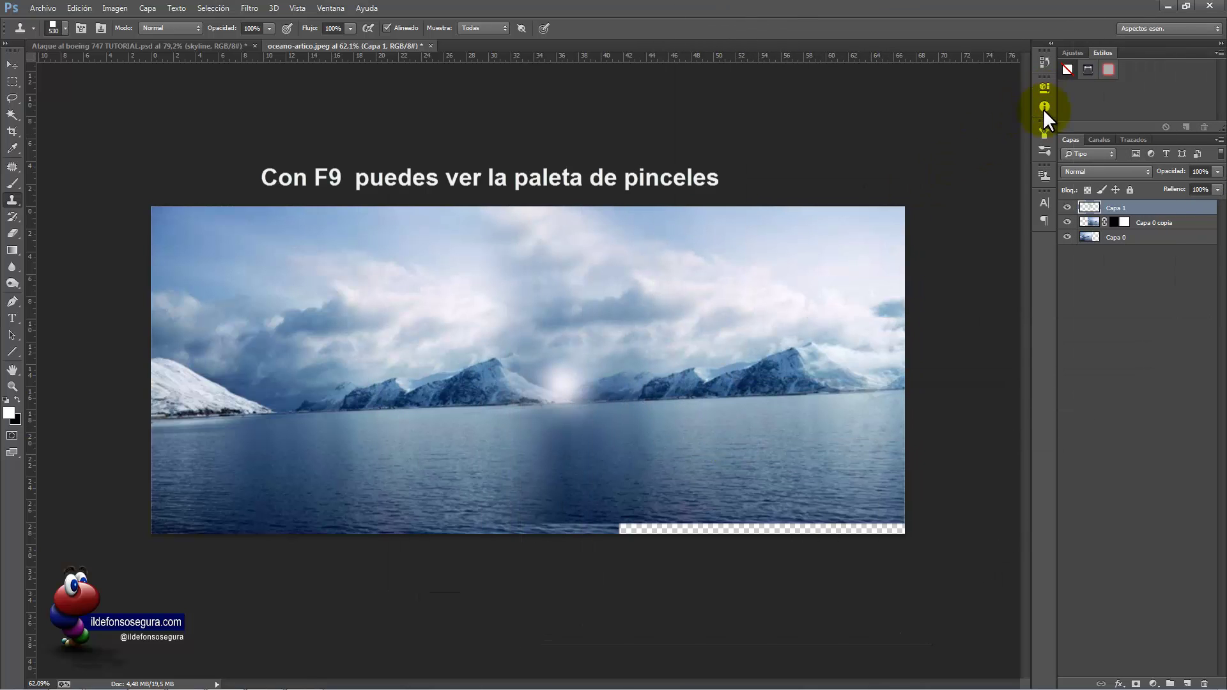
- Flatten the square clone tip to a roundness of 44%
left_click(1042, 129)
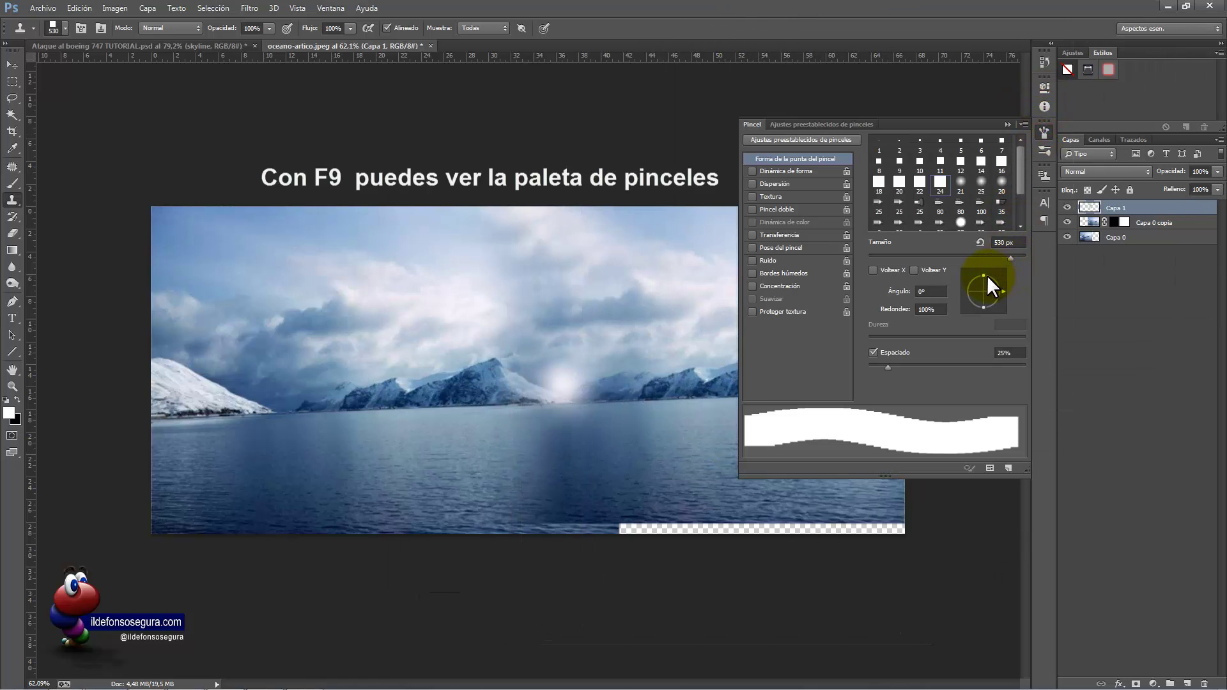
left_click_drag(987, 275, 985, 283)
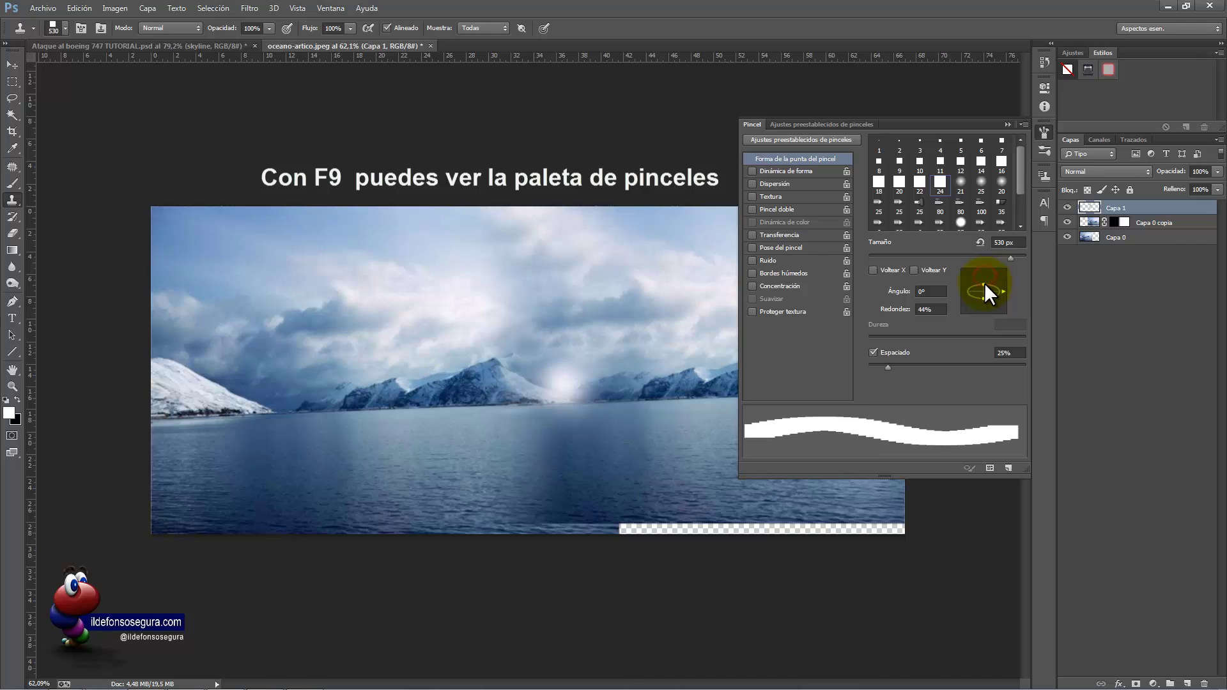
left_click(1008, 124)
- Clone the lighter water at the right over the dark seam and the transparent strip below it, using a 634 px tip
mouse_move(740, 473)
left_mouse_down()
mouse_move(787, 471)
mouse_move(745, 463)
mouse_move(762, 442)
mouse_move(781, 467)
left_mouse_up()
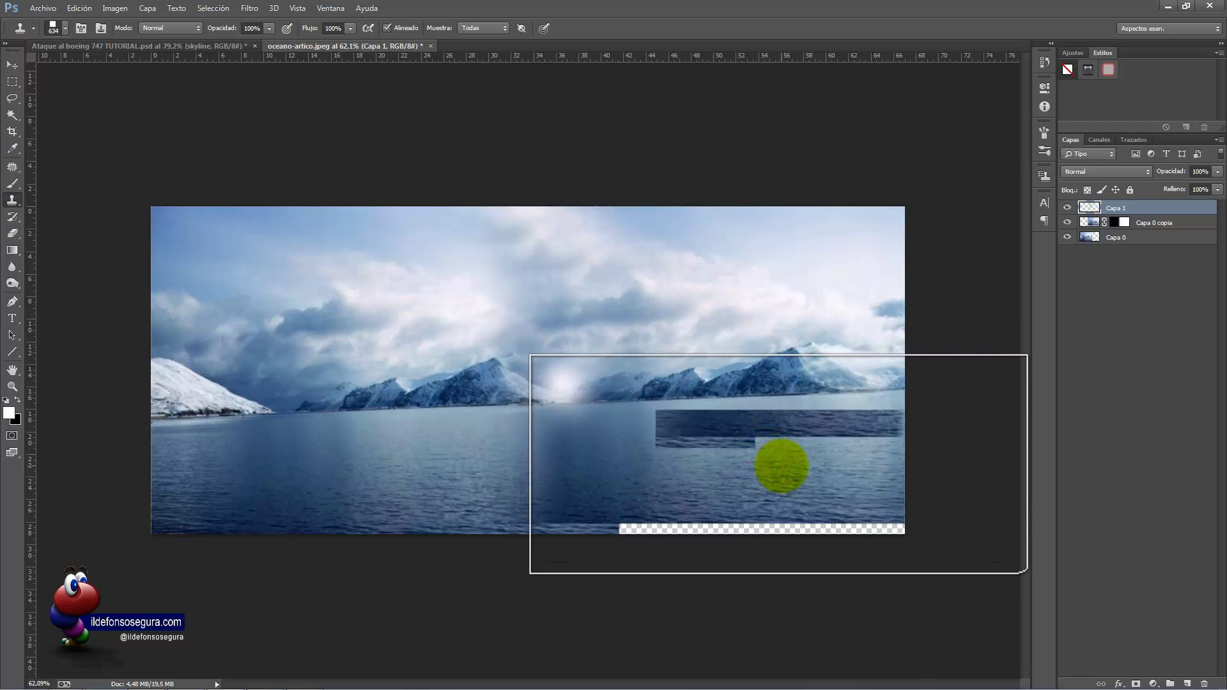
left_click(782, 466, "alt")
left_click(781, 466, "alt")
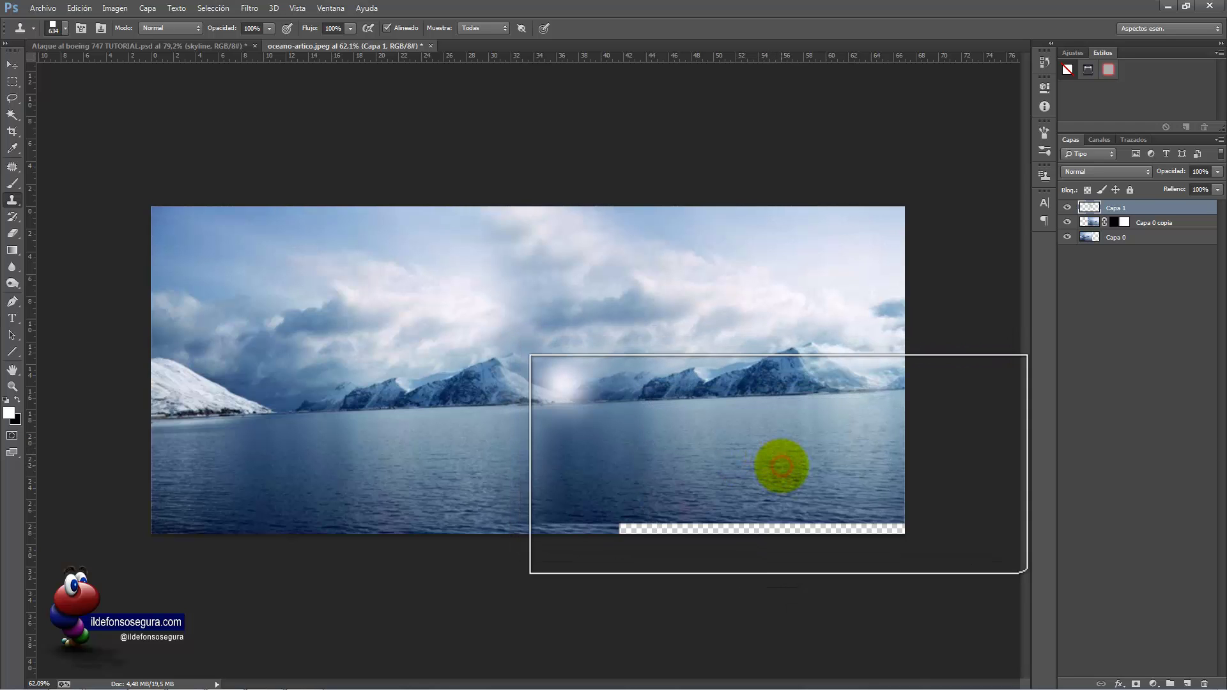
mouse_move(775, 466)
left_mouse_down()
mouse_move(785, 484)
mouse_move(622, 466)
mouse_move(597, 485)
left_mouse_up()
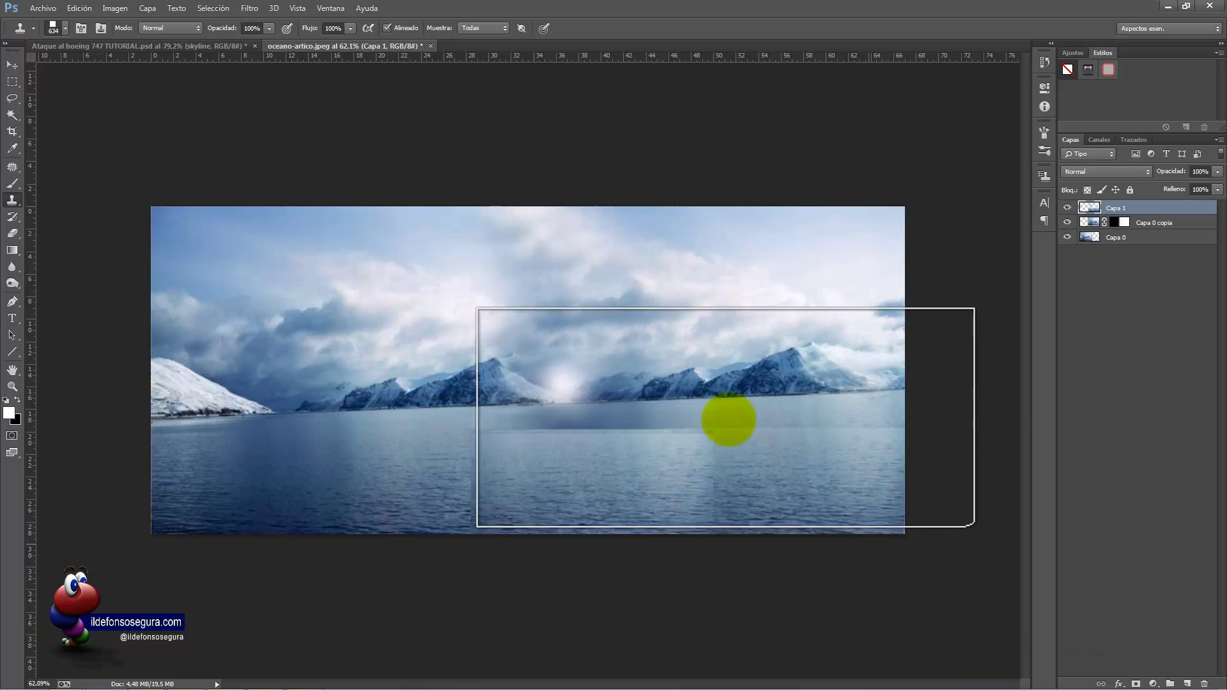
- Restore the default brush set, pick a tip from it and size it to 185 px for cloning
left_click(63, 30)
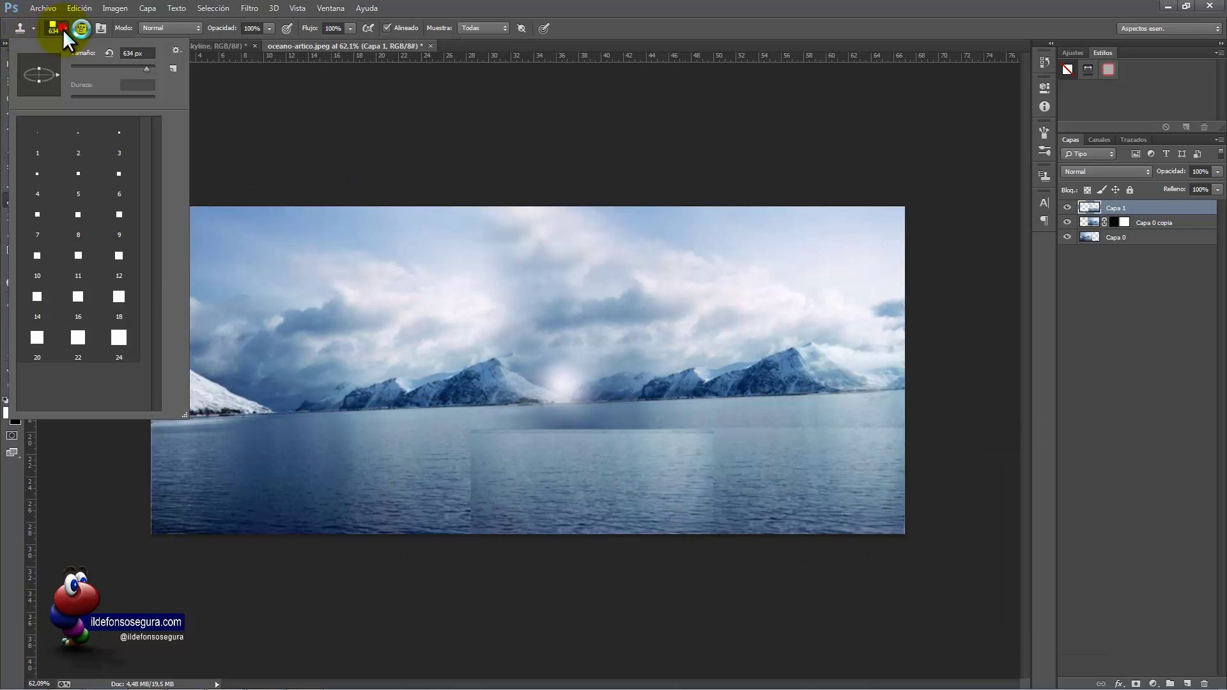
left_click(176, 47)
left_click(242, 172)
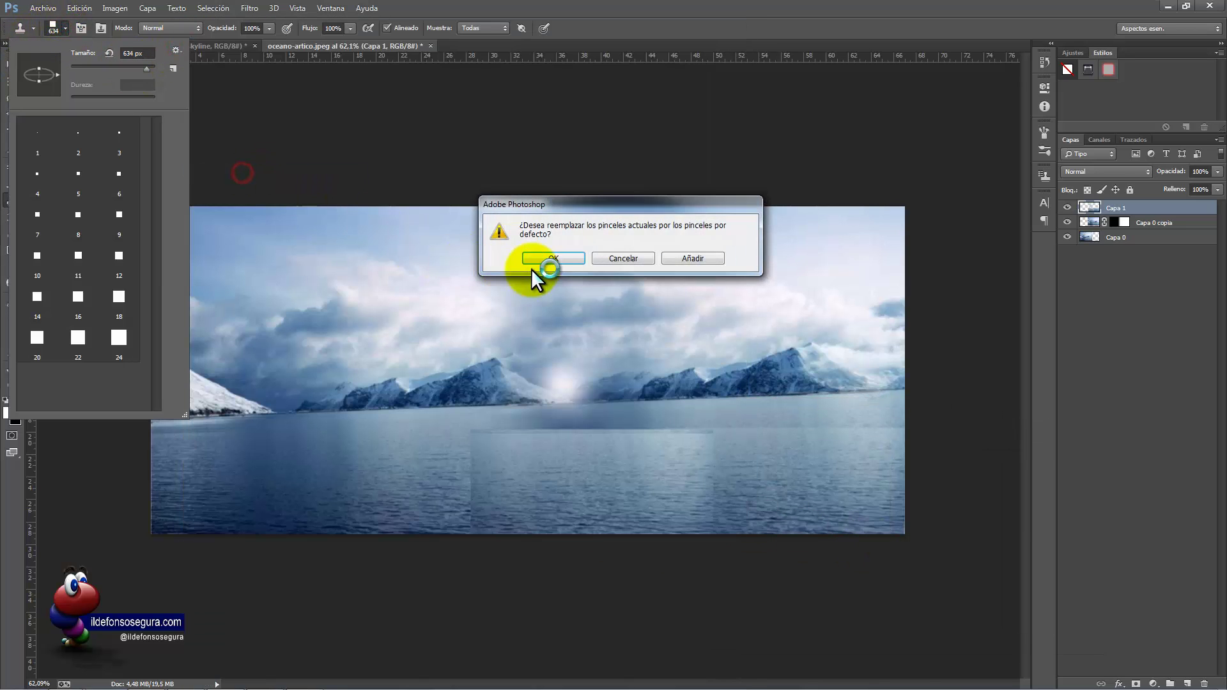
left_click(550, 261)
left_click(120, 136)
left_click_drag(343, 297, 393, 296, "alt")
- Clone water over the hard edges left around the rectangular patch in the sea
left_click_drag(514, 409, 514, 408, "alt")
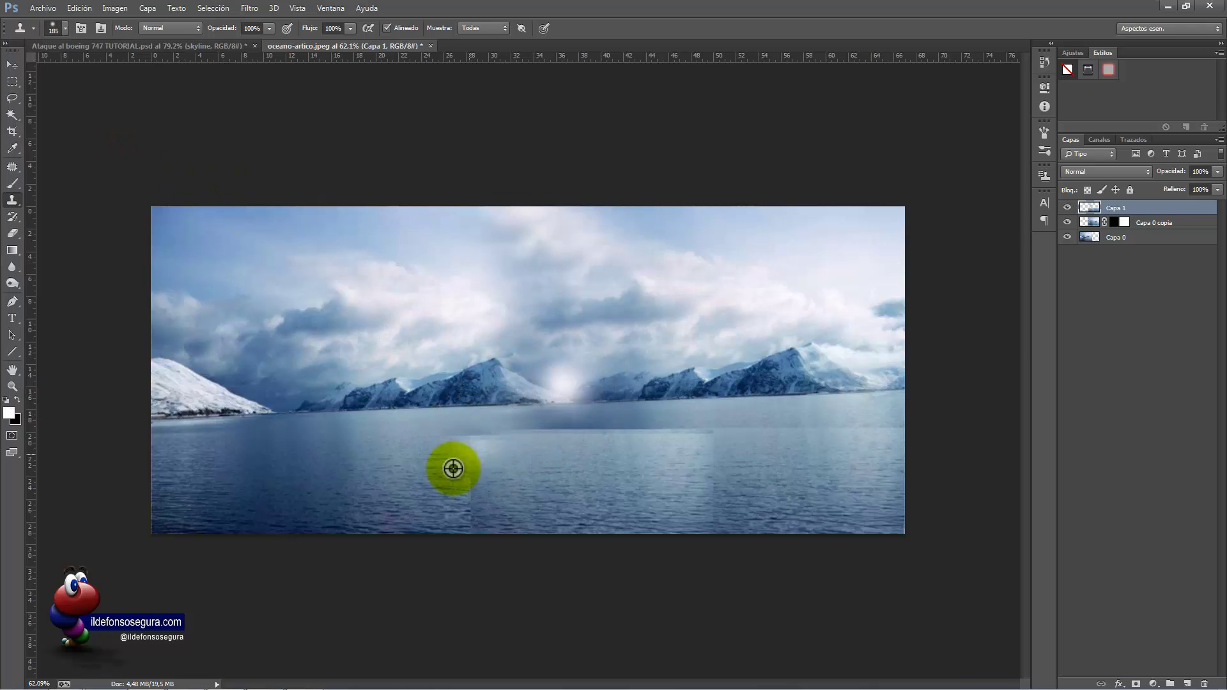
left_click(471, 442)
mouse_move(469, 448)
left_mouse_down()
mouse_move(422, 506)
mouse_move(471, 500)
mouse_move(532, 434)
mouse_move(642, 417)
mouse_move(526, 408)
mouse_move(707, 416)
mouse_move(701, 446)
mouse_move(558, 423)
mouse_move(717, 459)
mouse_move(842, 429)
mouse_move(714, 459)
mouse_move(602, 443)
mouse_move(686, 479)
mouse_move(418, 448)
mouse_move(440, 490)
mouse_move(477, 431)
left_mouse_up()
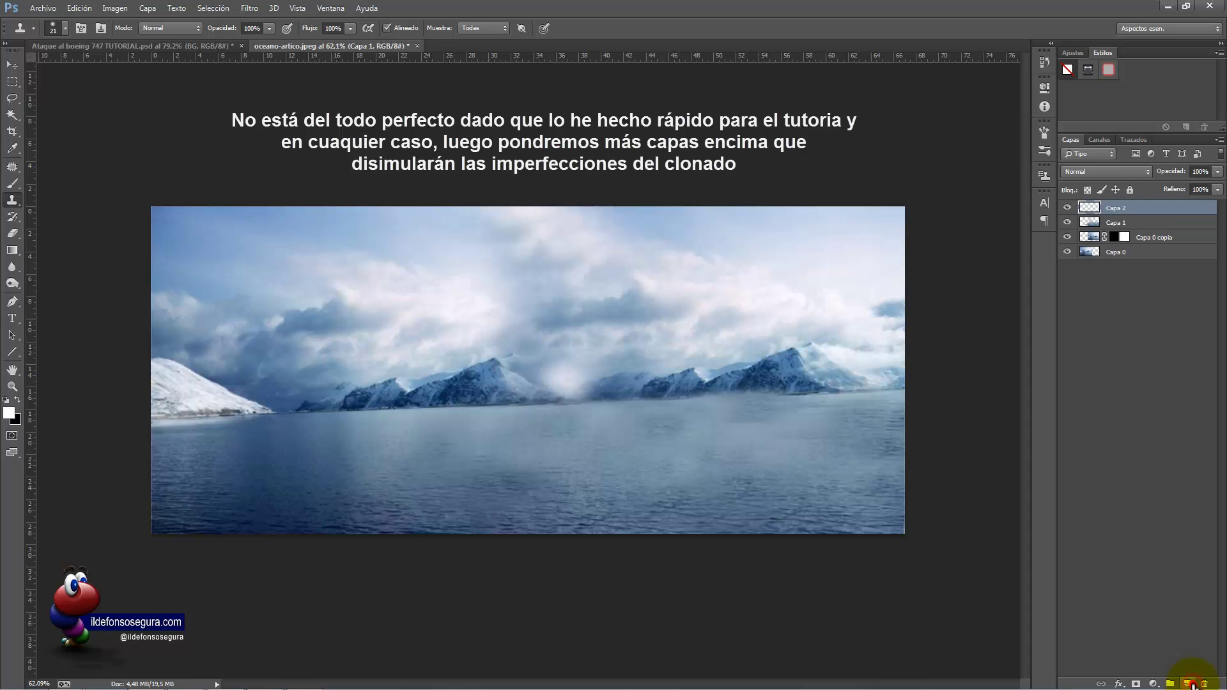
- Set up the Brush tool with the mist-like 2387 tip and reduce its size to about 670 px
left_click(13, 183)
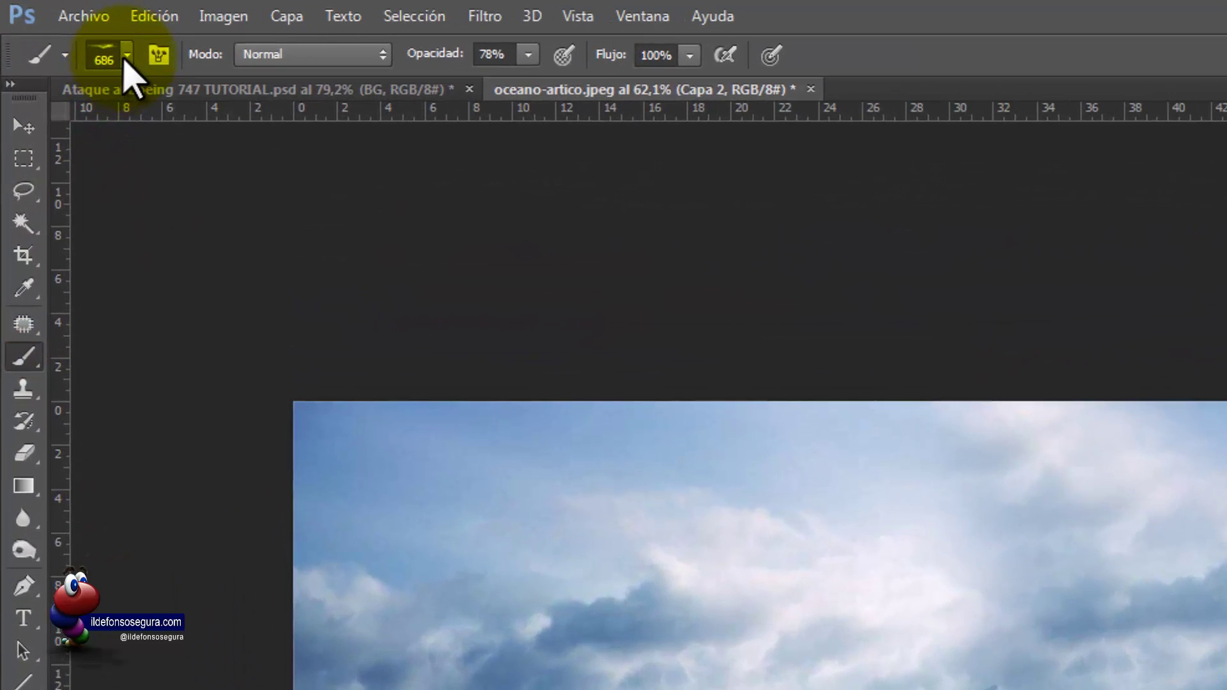
left_click(113, 49)
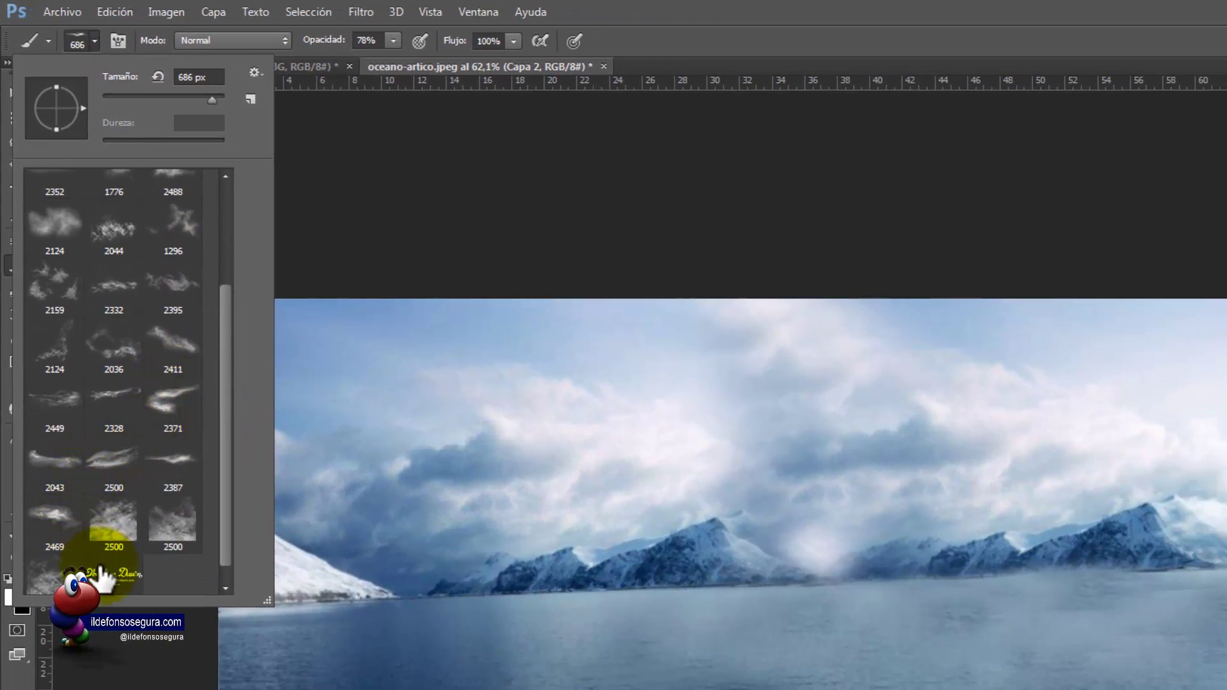
left_click(173, 476)
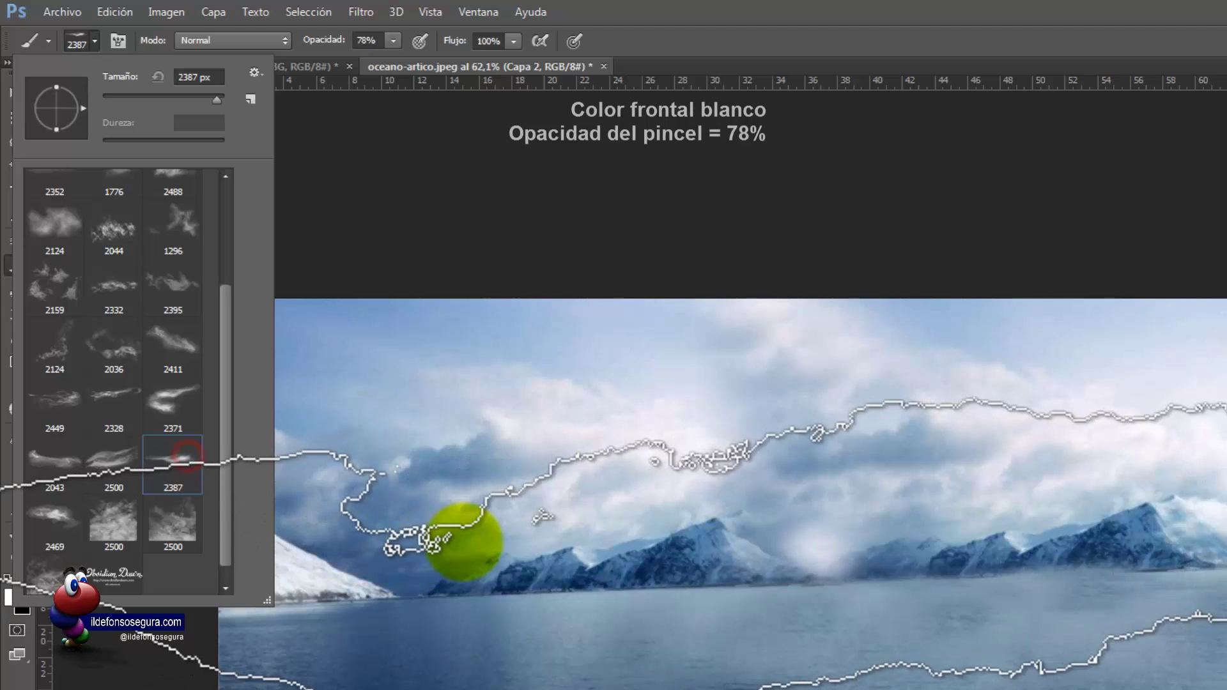
left_click_drag(553, 568, 102, 594)
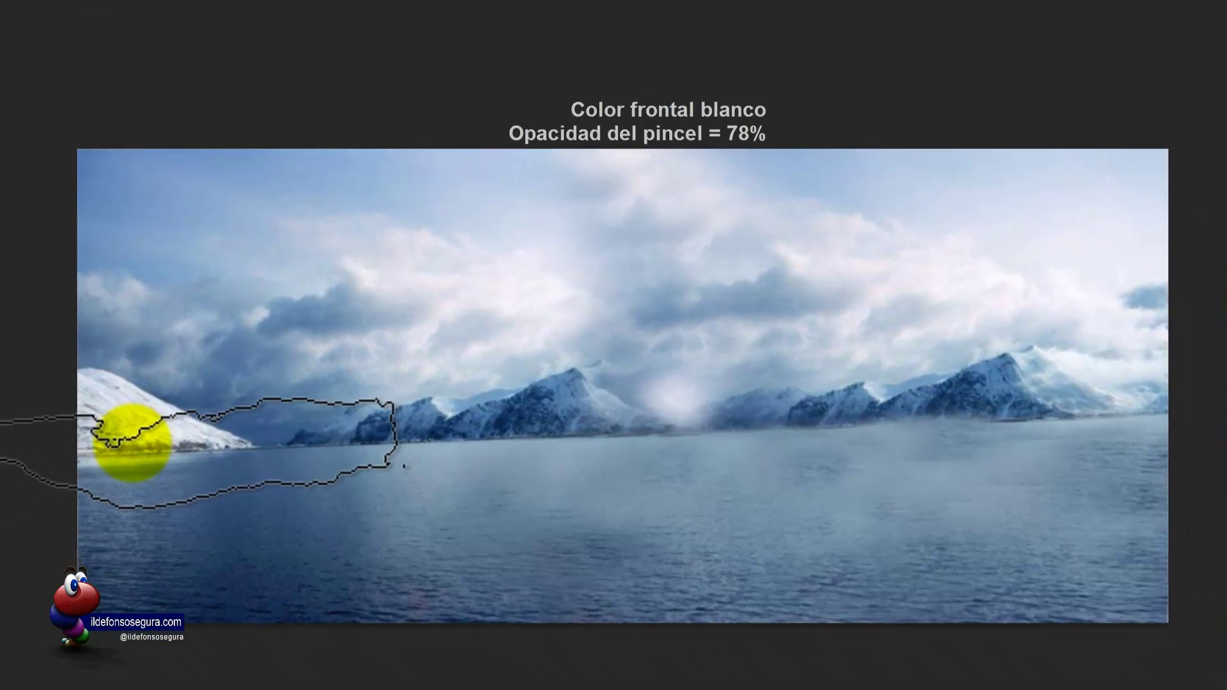
- Stamp white mist on Capa 2 along the waterline, at the left snowy hill and the foot of the right-hand mountains
left_click(218, 530)
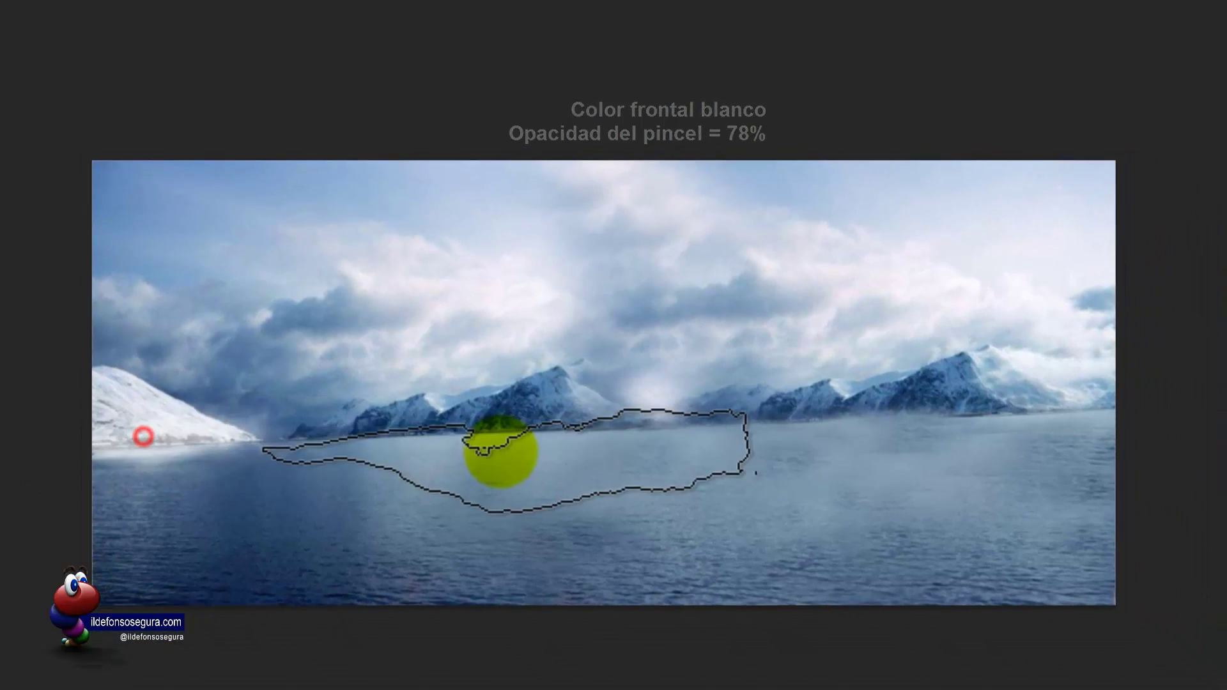
left_click_drag(494, 404, 472, 406)
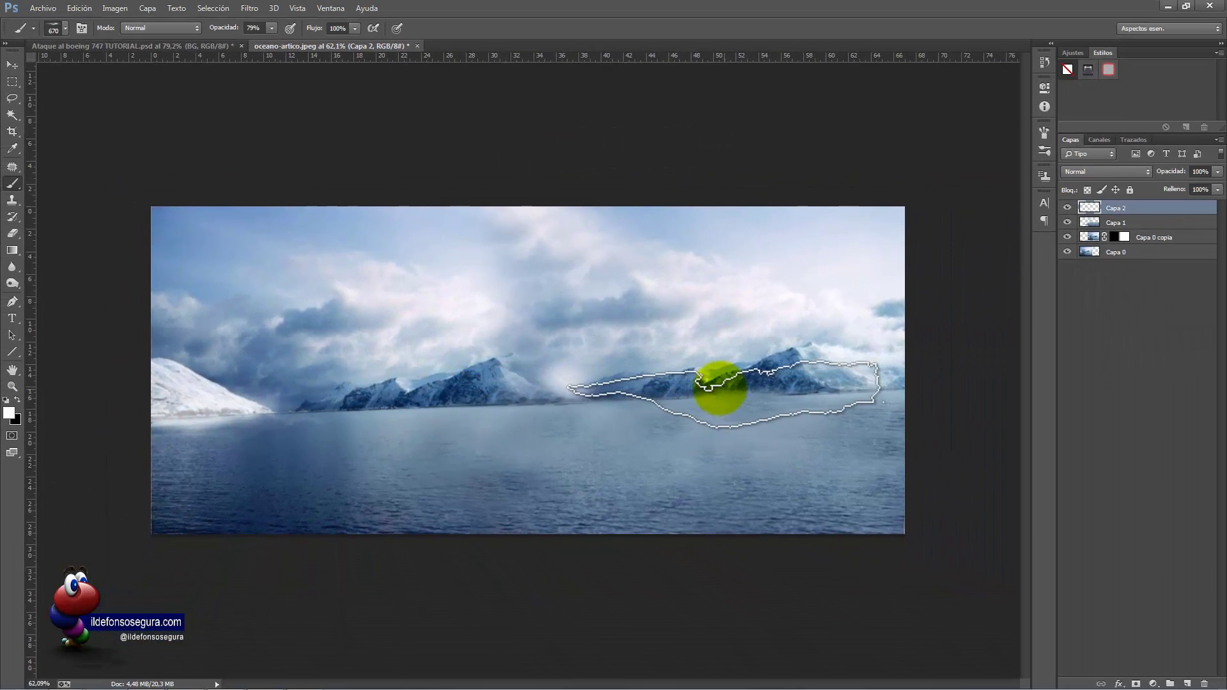
left_click(767, 395)
left_click(713, 408)
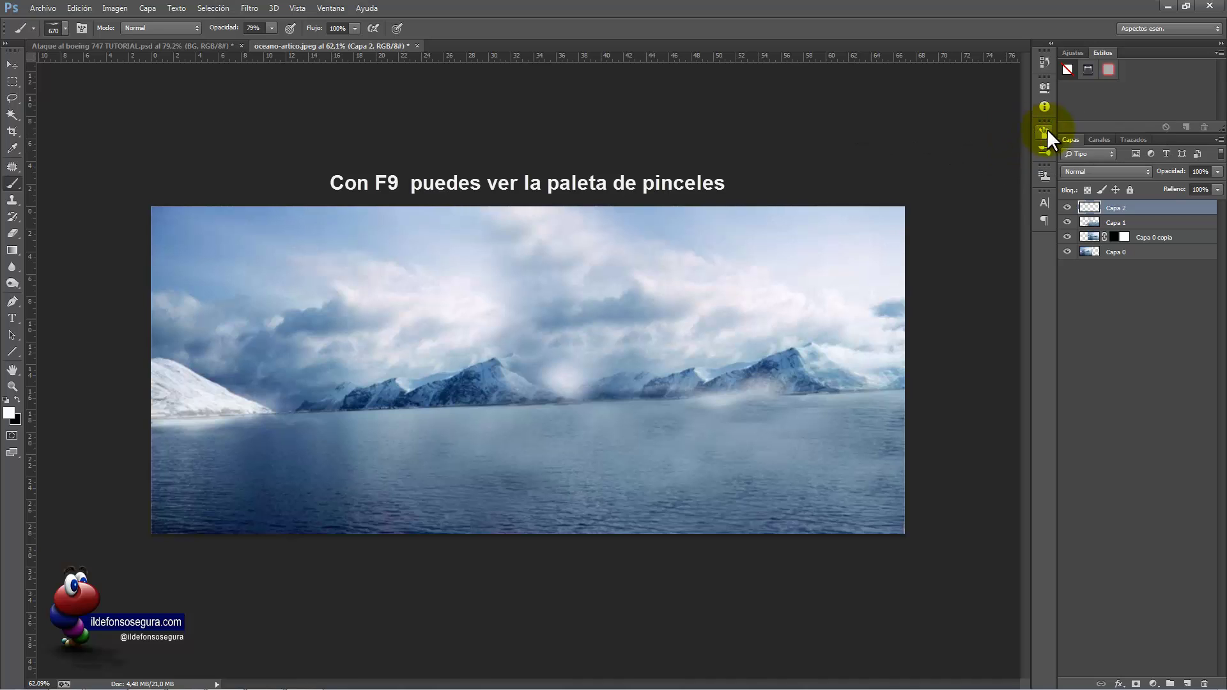
- Flip the mist tip vertically (Voltear Y) and stamp fog along the left and central shoreline at 395 px and 685 px
left_click(1045, 131)
left_click(915, 269)
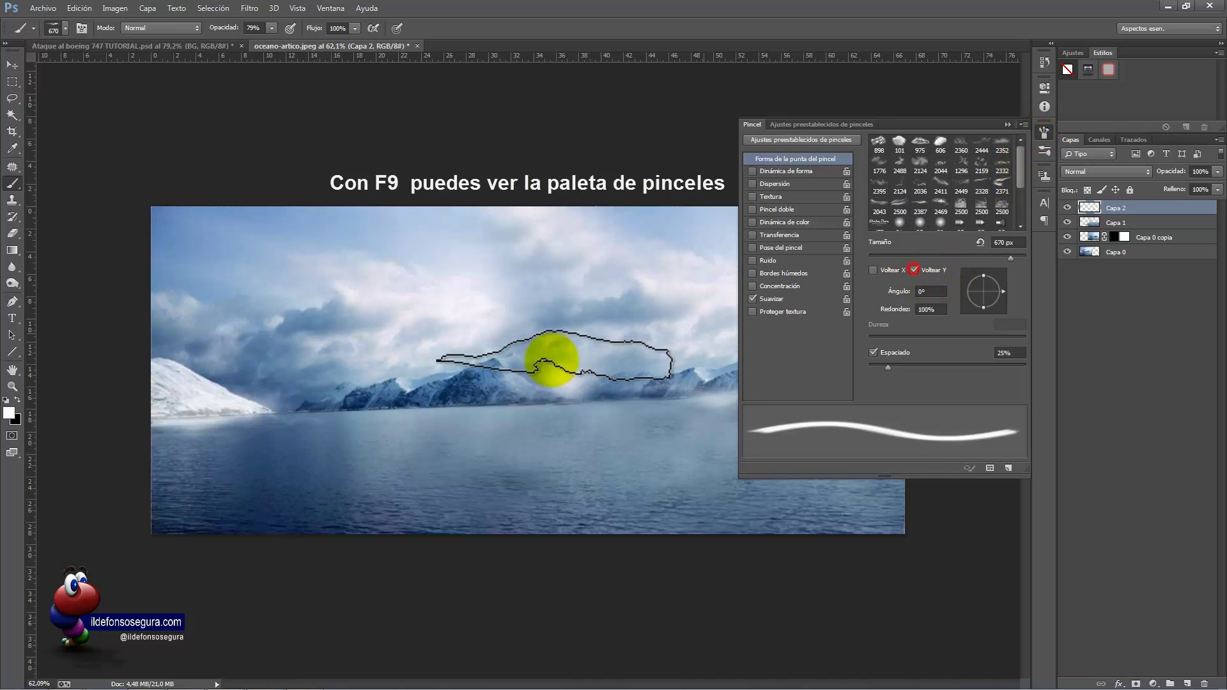
left_click_drag(377, 400, 332, 409)
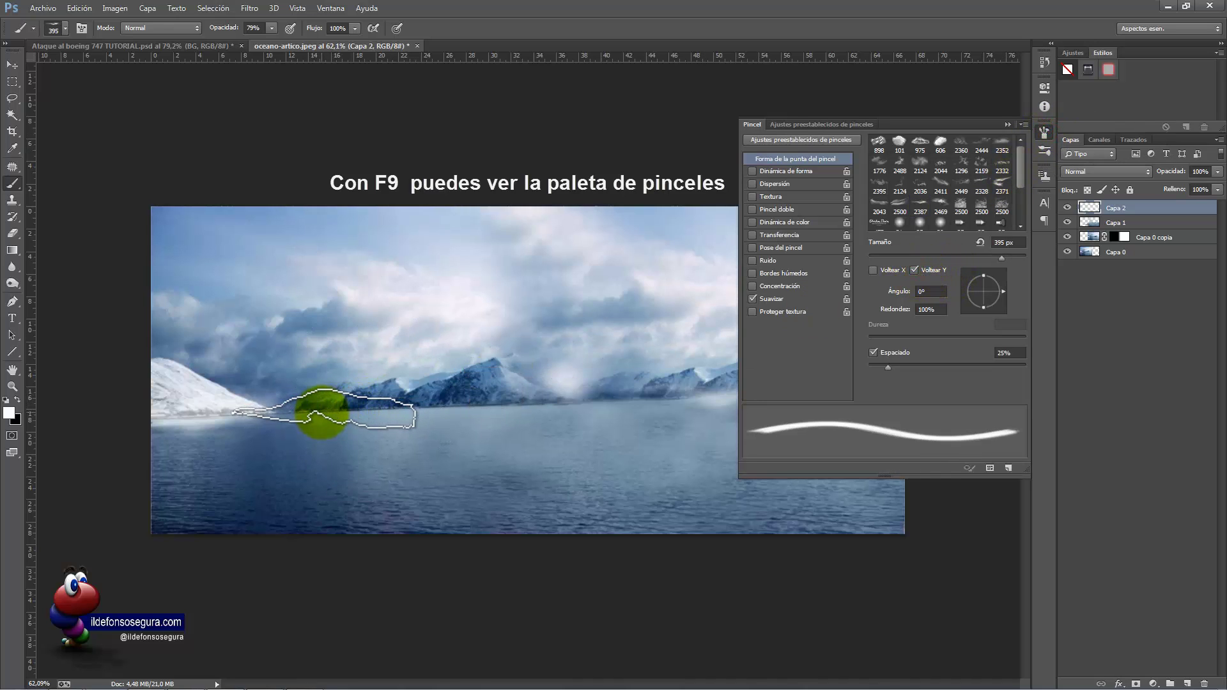
left_click(322, 412)
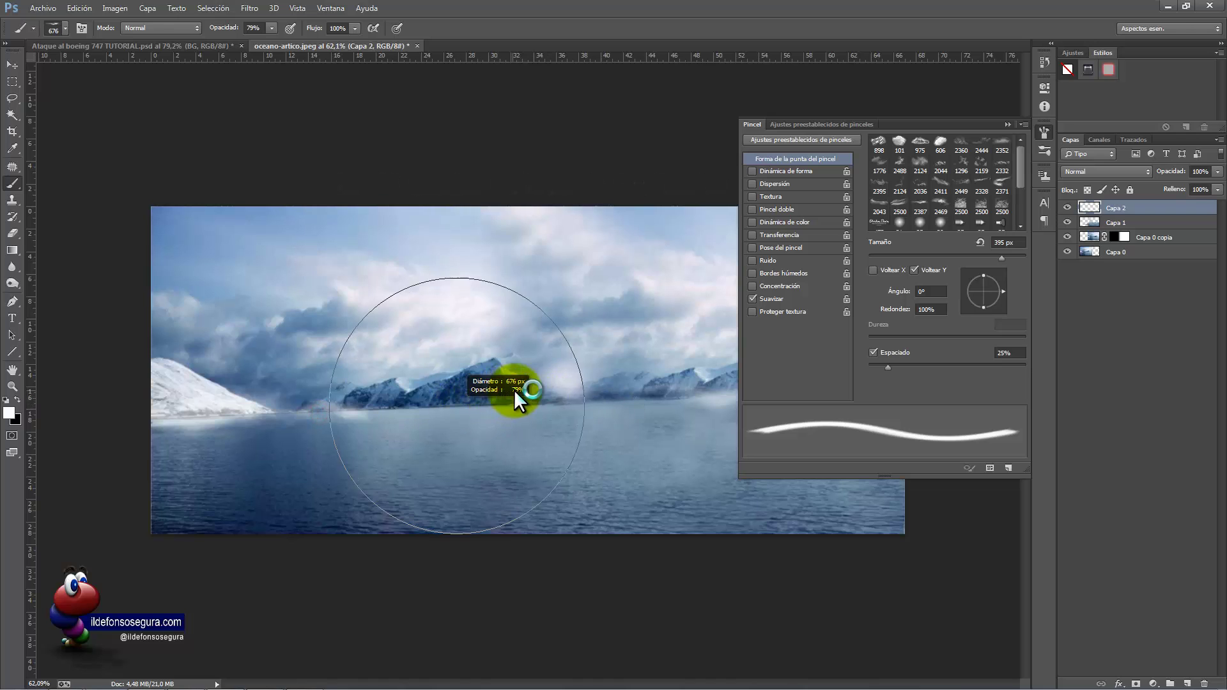
left_click_drag(514, 392, 517, 391)
left_click(393, 400)
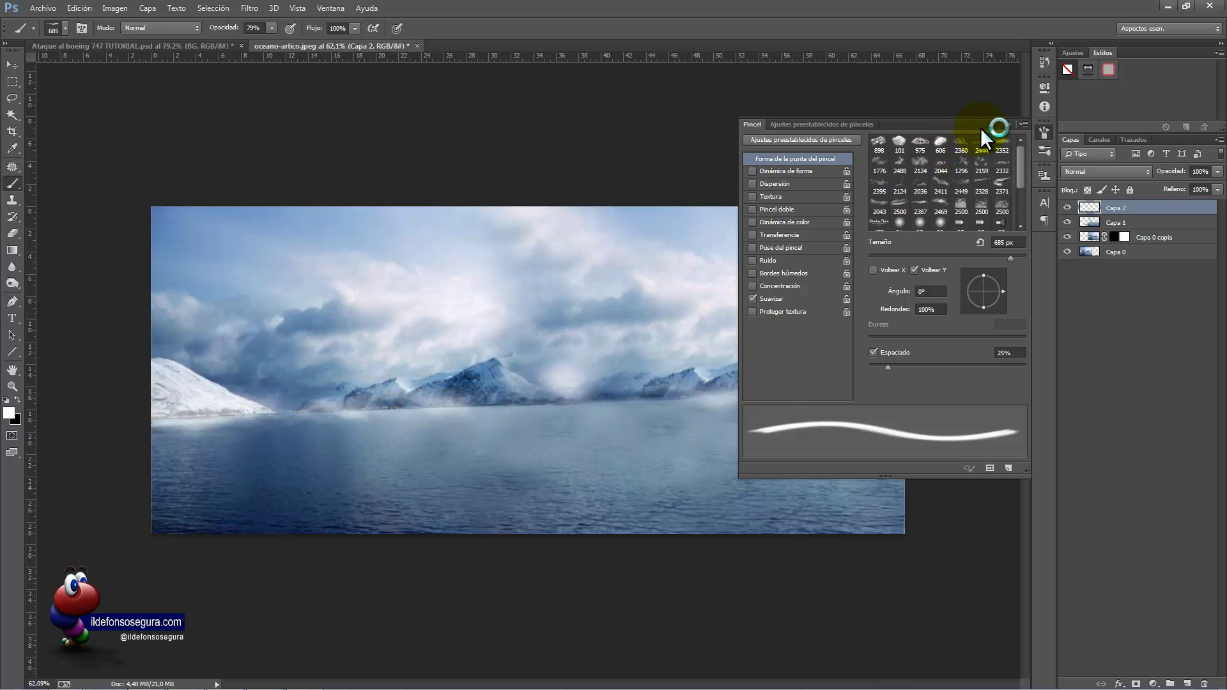
left_click(1000, 128)
left_click_drag(858, 386, 804, 399)
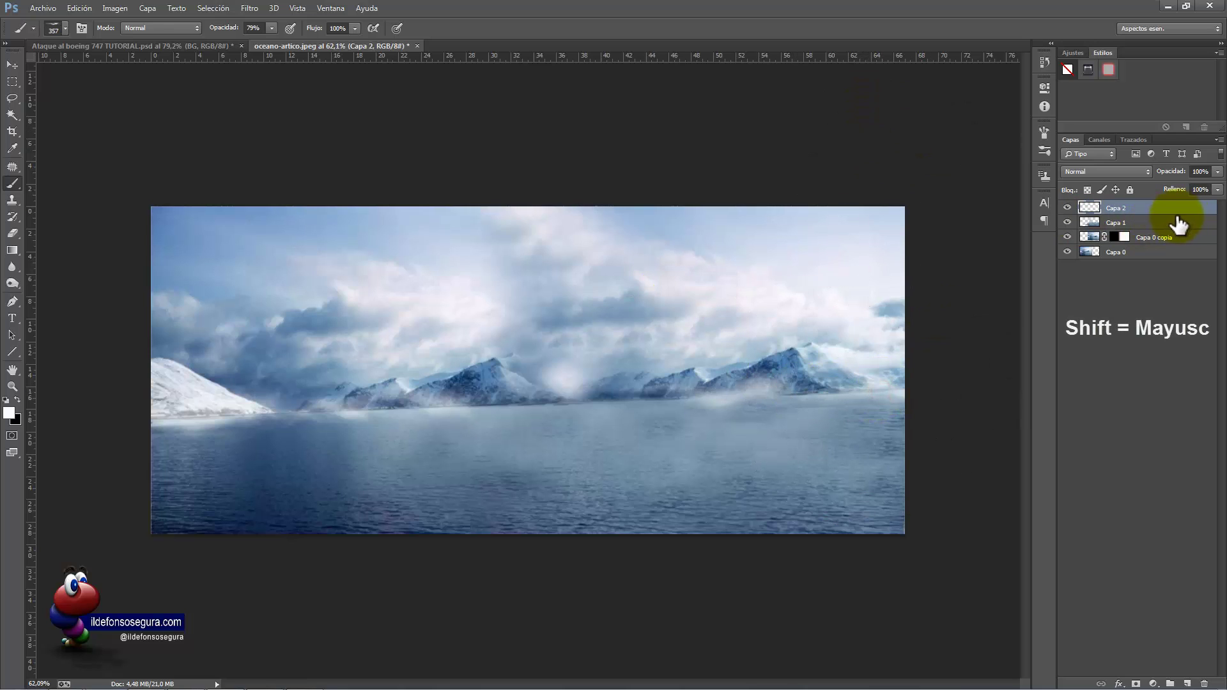
- Merge all four layers, from Capa 2 down to Capa 0, into one layer and rename it BG
left_click(1150, 253, "shift")
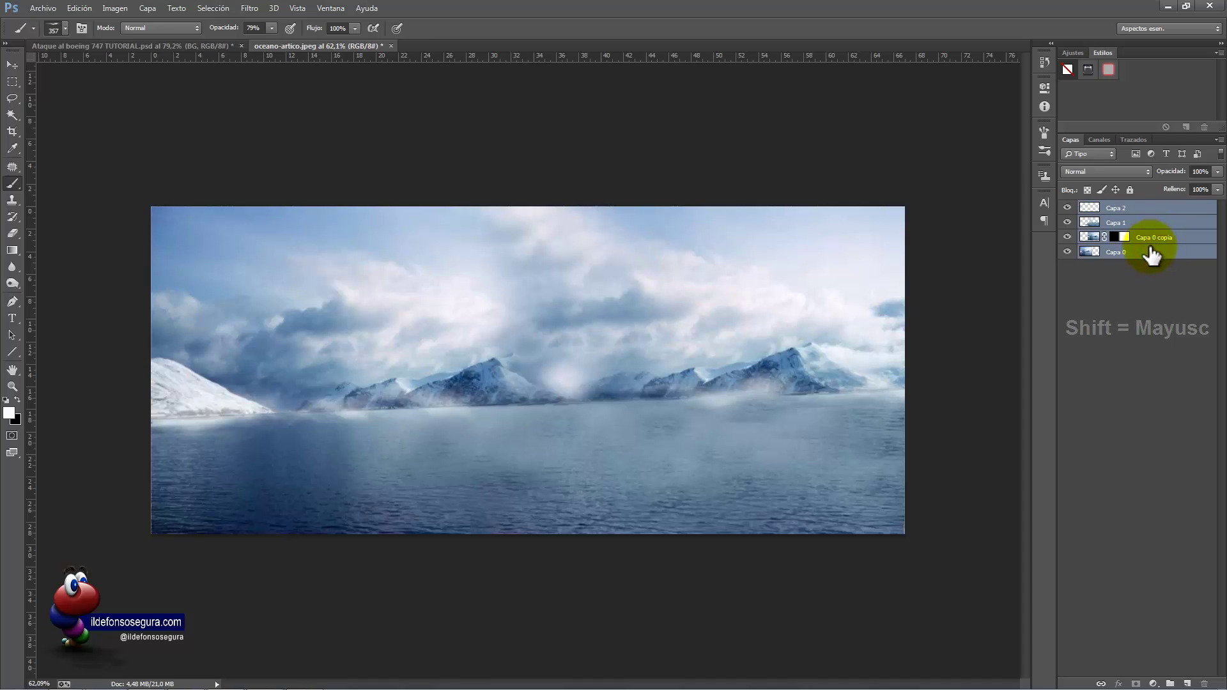
left_click(147, 9)
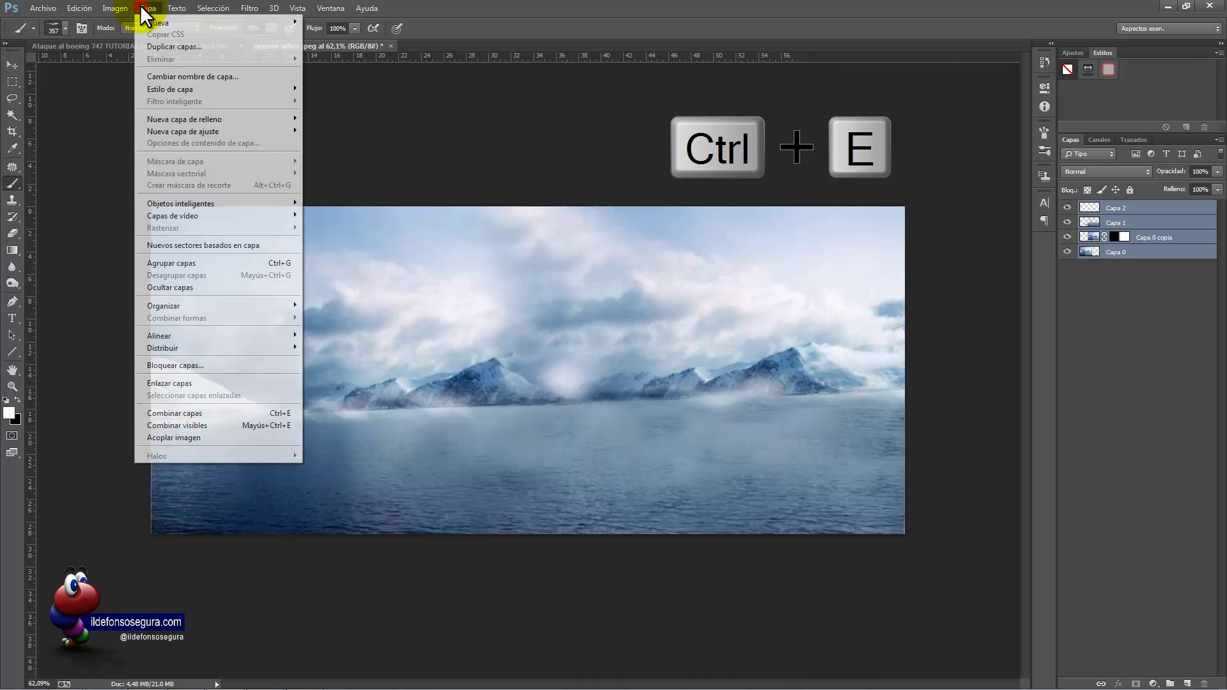
left_click(220, 414)
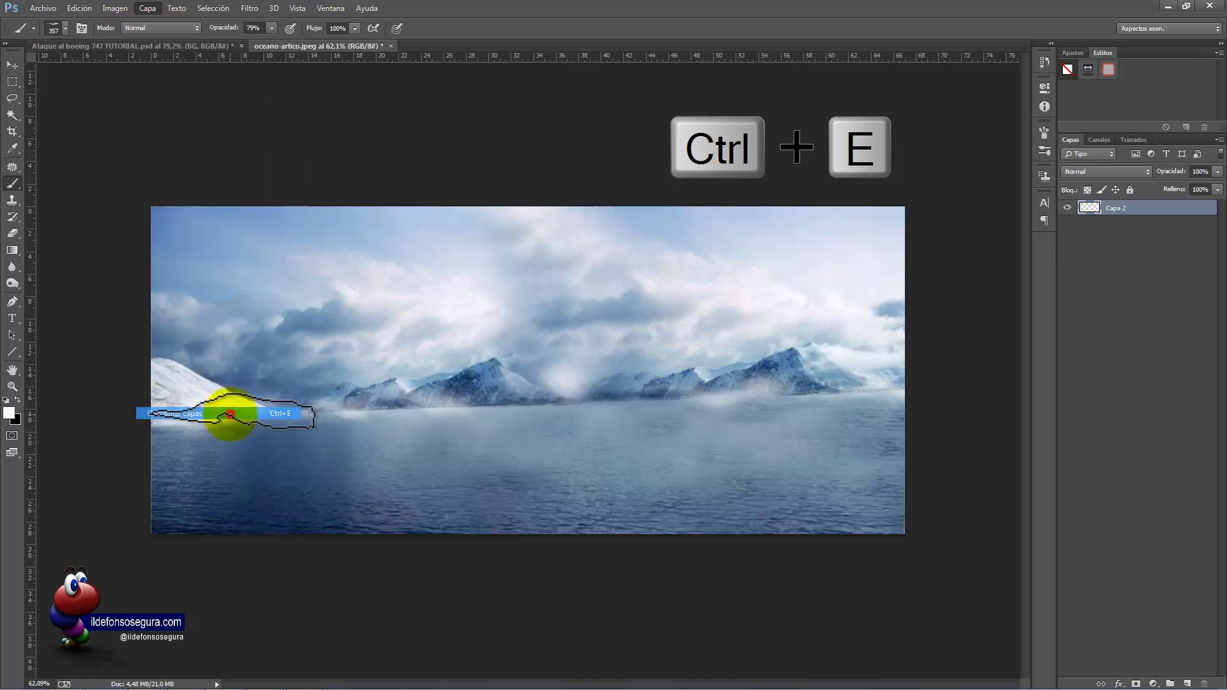
double_click(1116, 208)
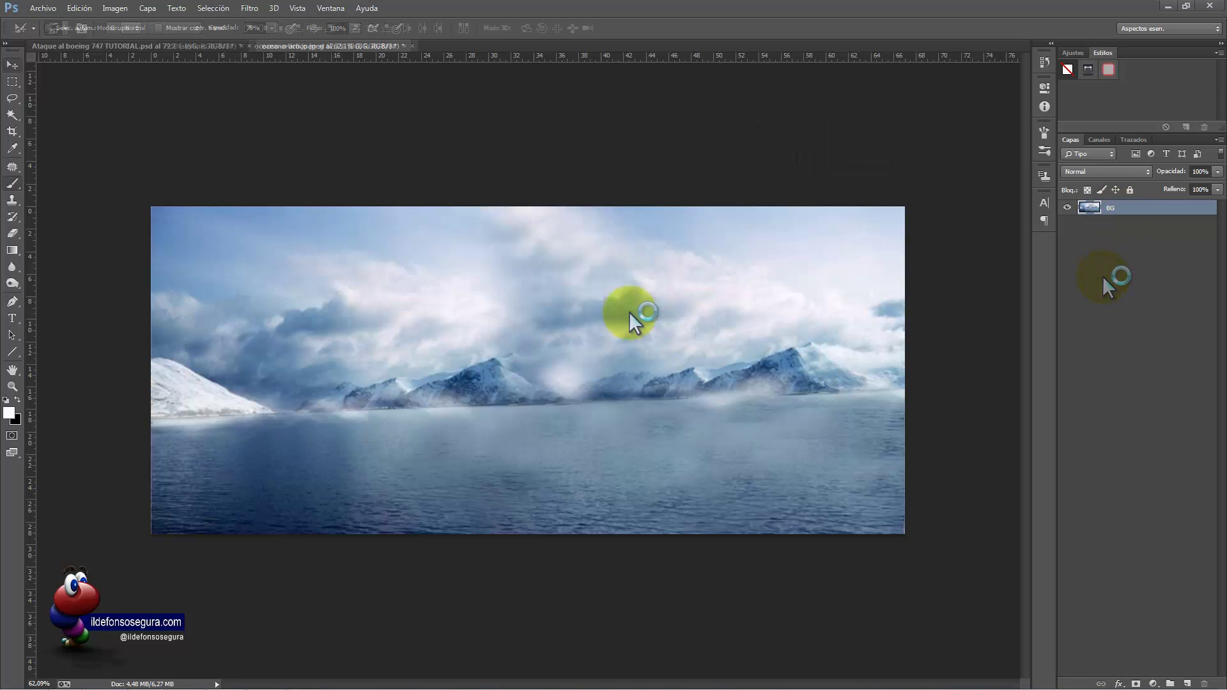
- Place the Skyline PSD from the Psd auxiliares folder into the ocean document
left_click(51, 8)
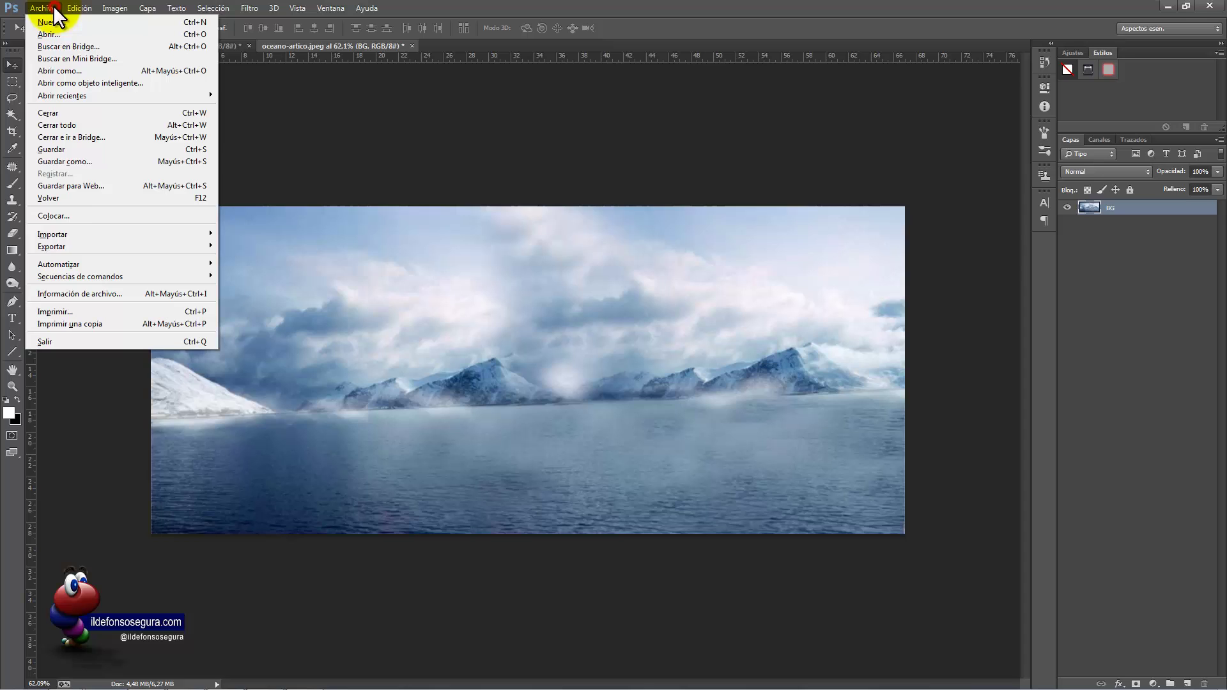
left_click(78, 212)
left_click(560, 152)
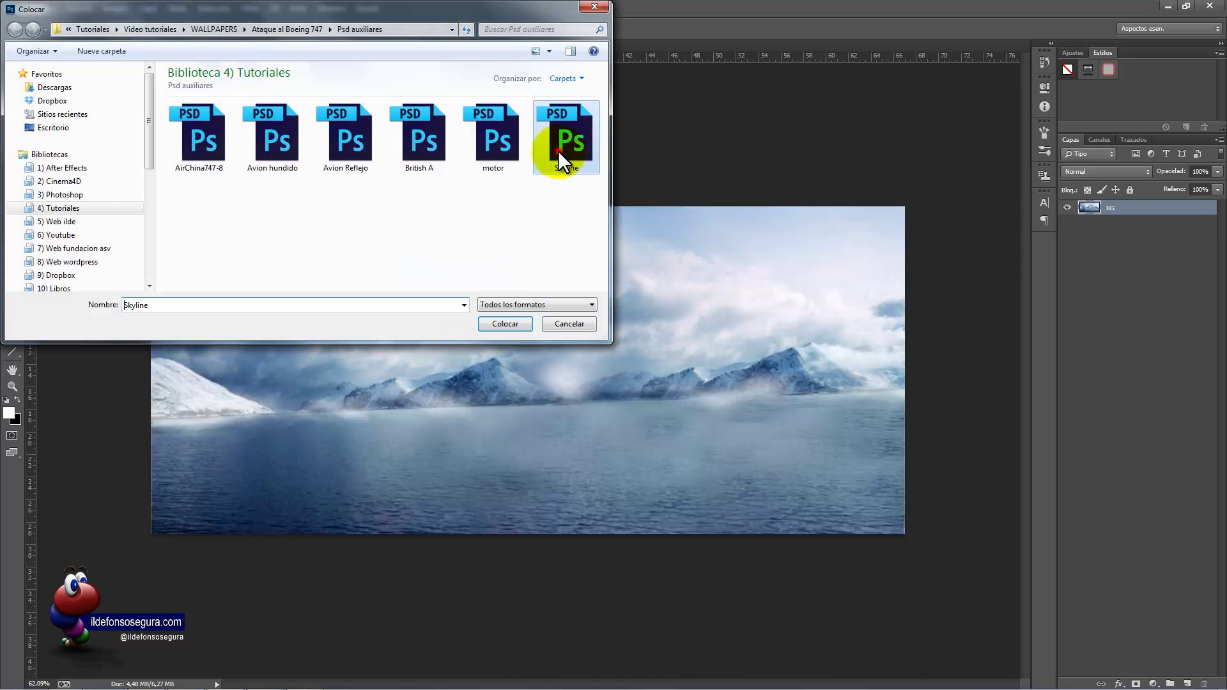
left_click(509, 324)
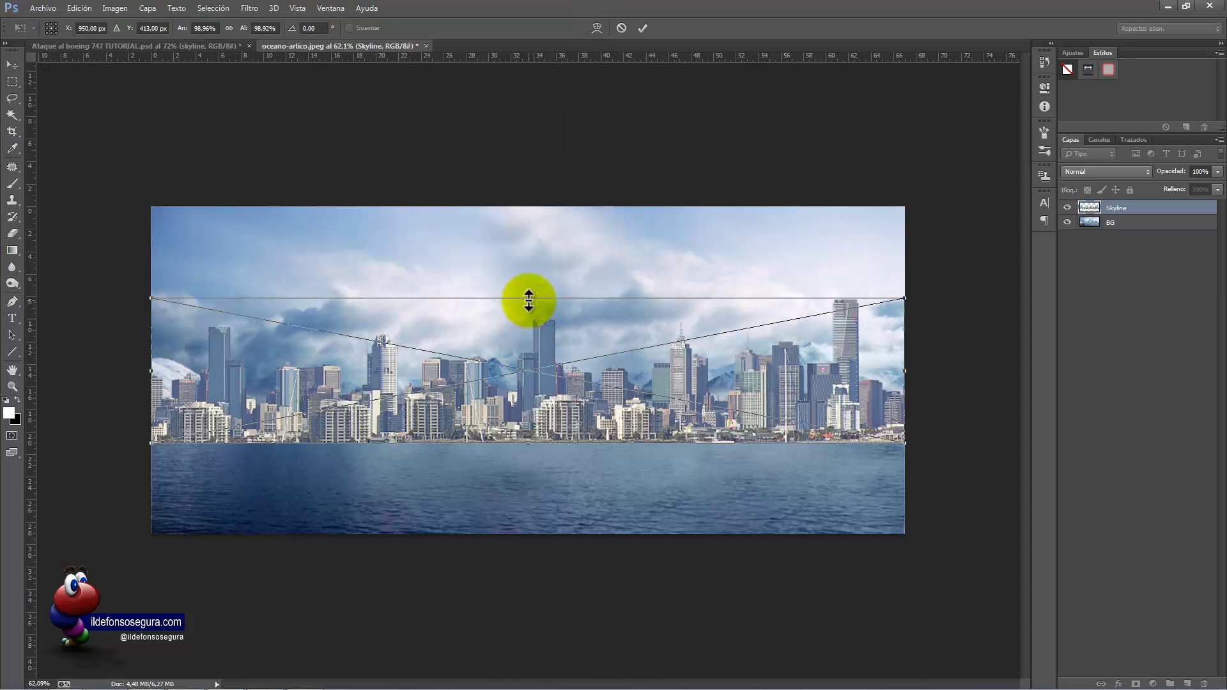
- Stretch the placed skyline to 120.54% height, raise it to Y 305 px so it meets the horizon, and commit the transformation
left_click_drag(529, 296, 527, 265)
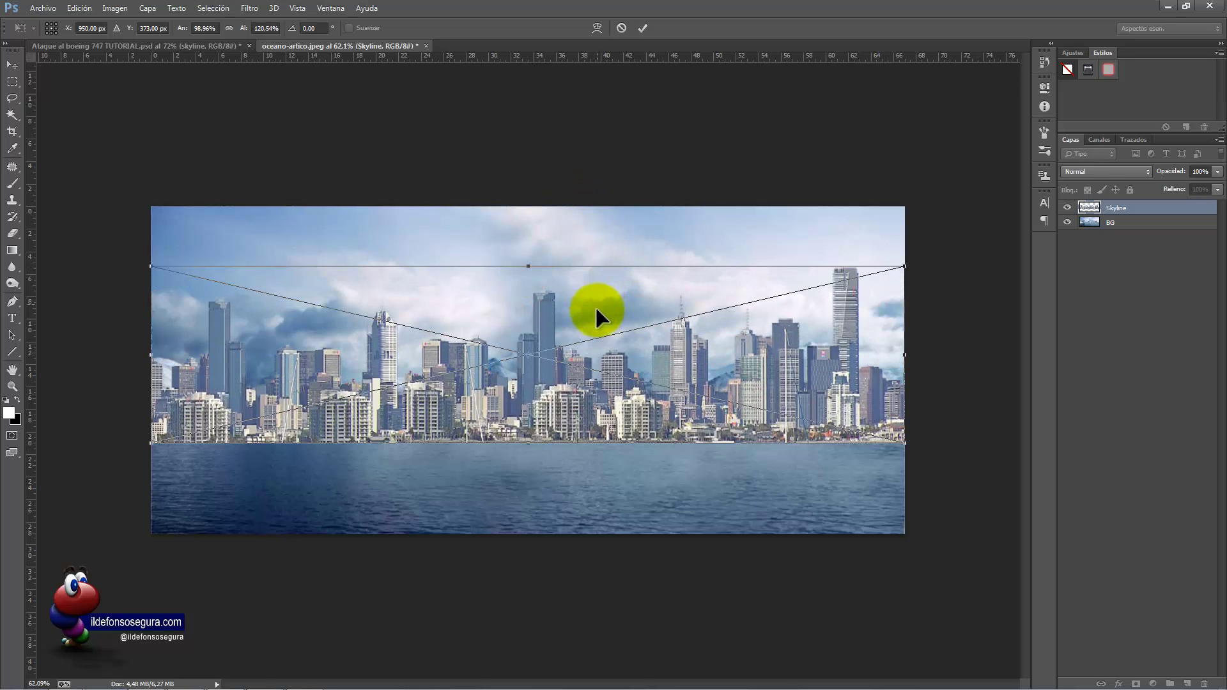
left_click_drag(596, 310, 596, 281)
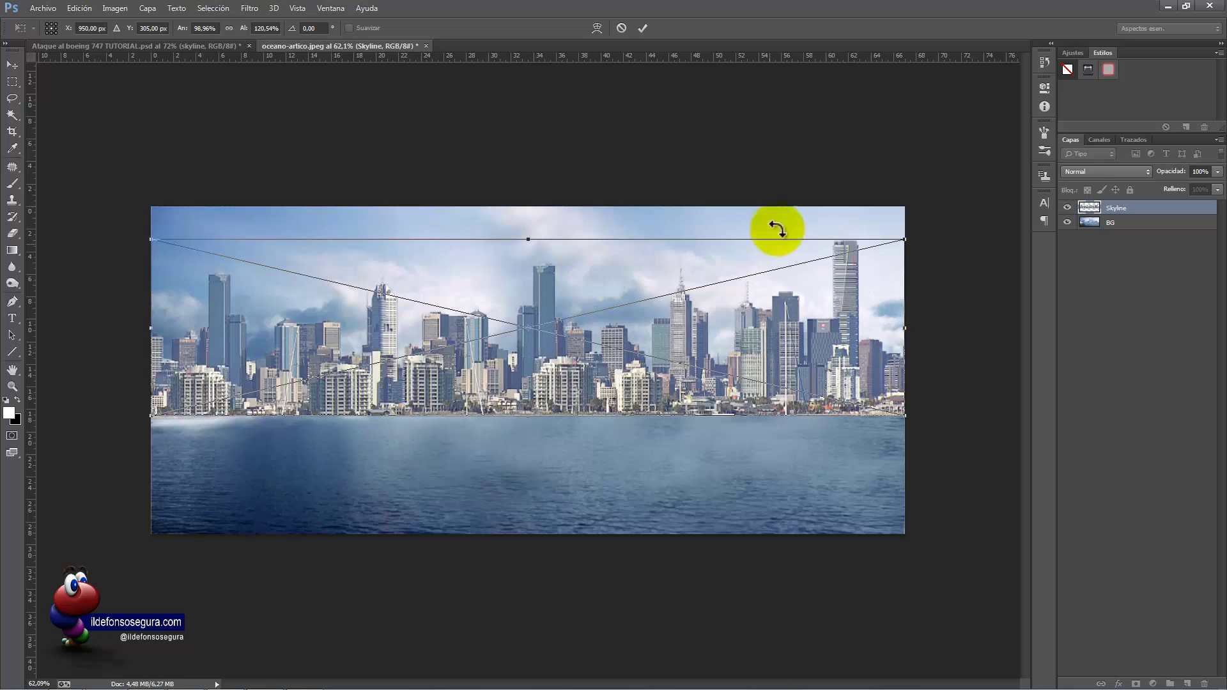
left_click(642, 28)
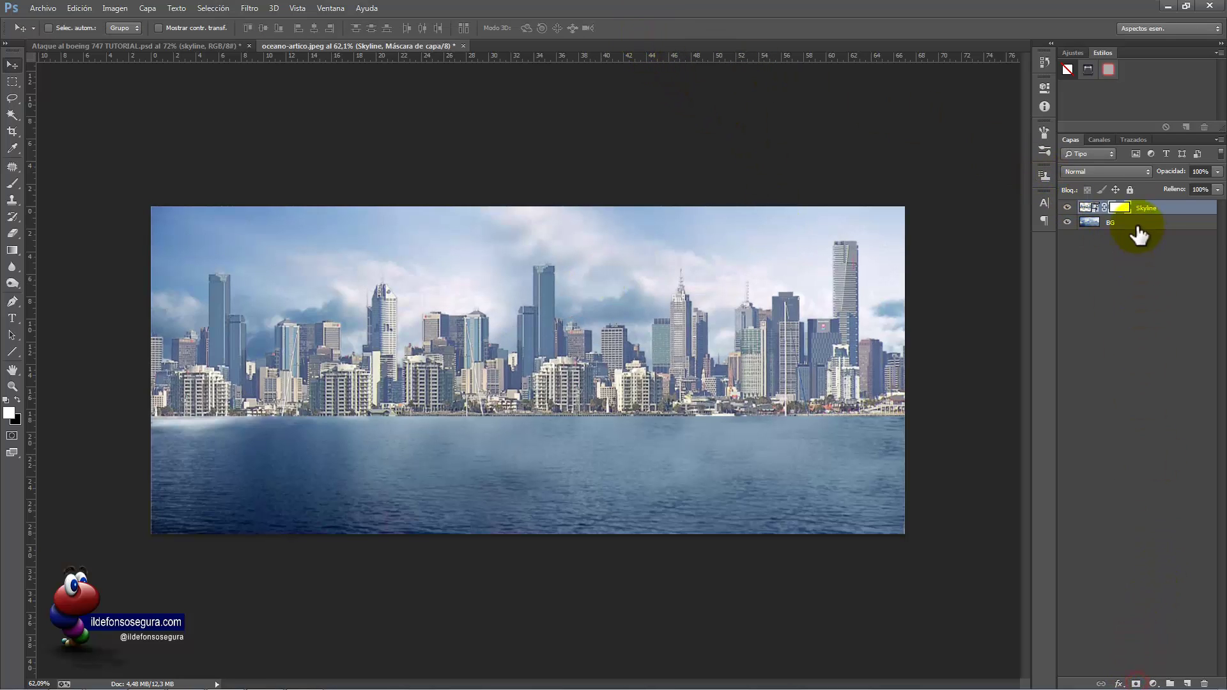
- Fill the Skyline layer mask with the Clouds filter (Nubes) and apply Difference Clouds (Nubes de diferencia) over it
left_click(246, 8)
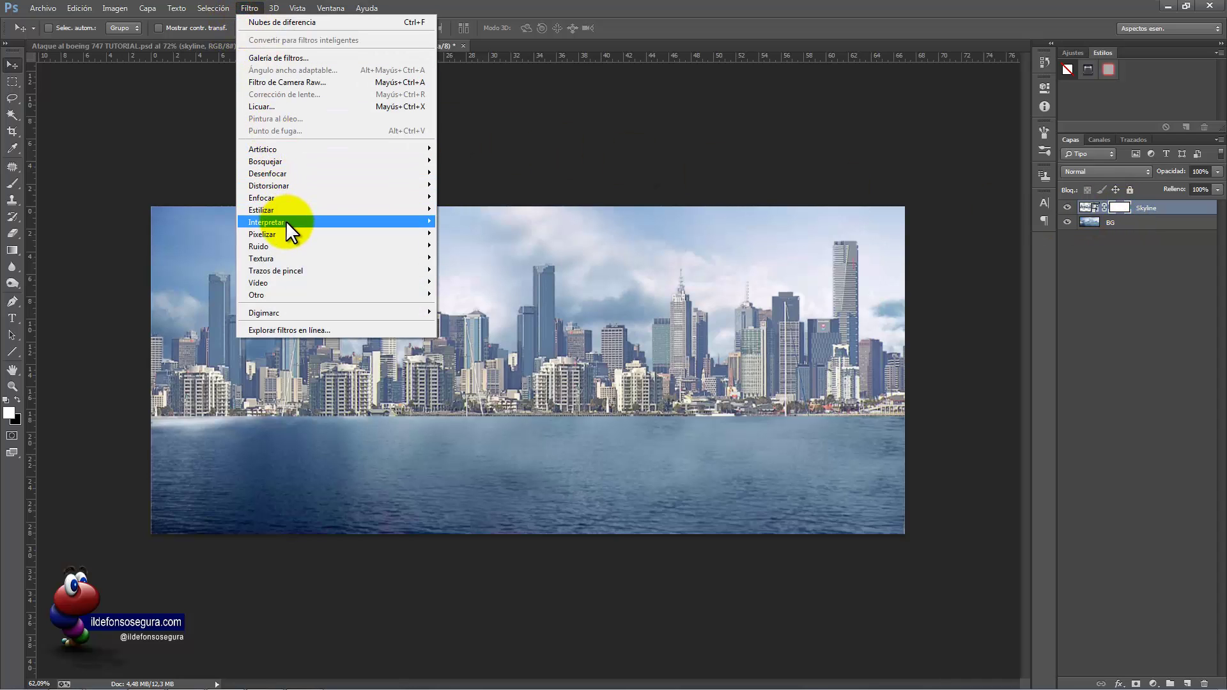
mouse_move(286, 221)
left_click(473, 255)
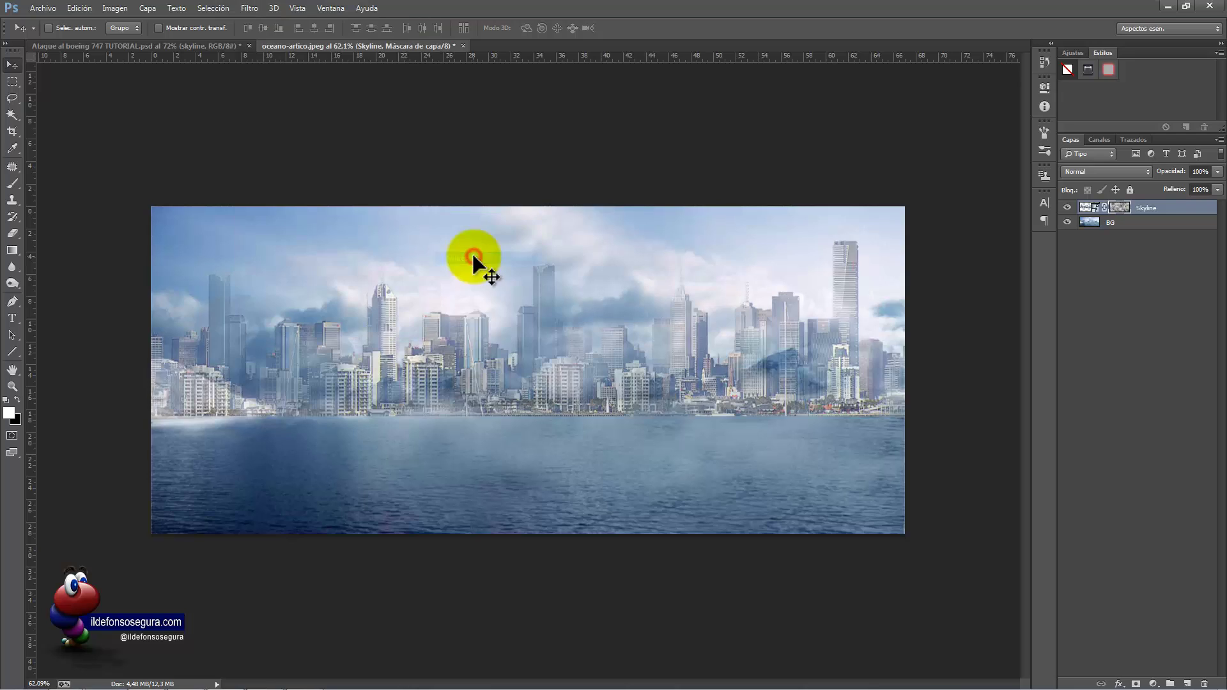
left_click(251, 8)
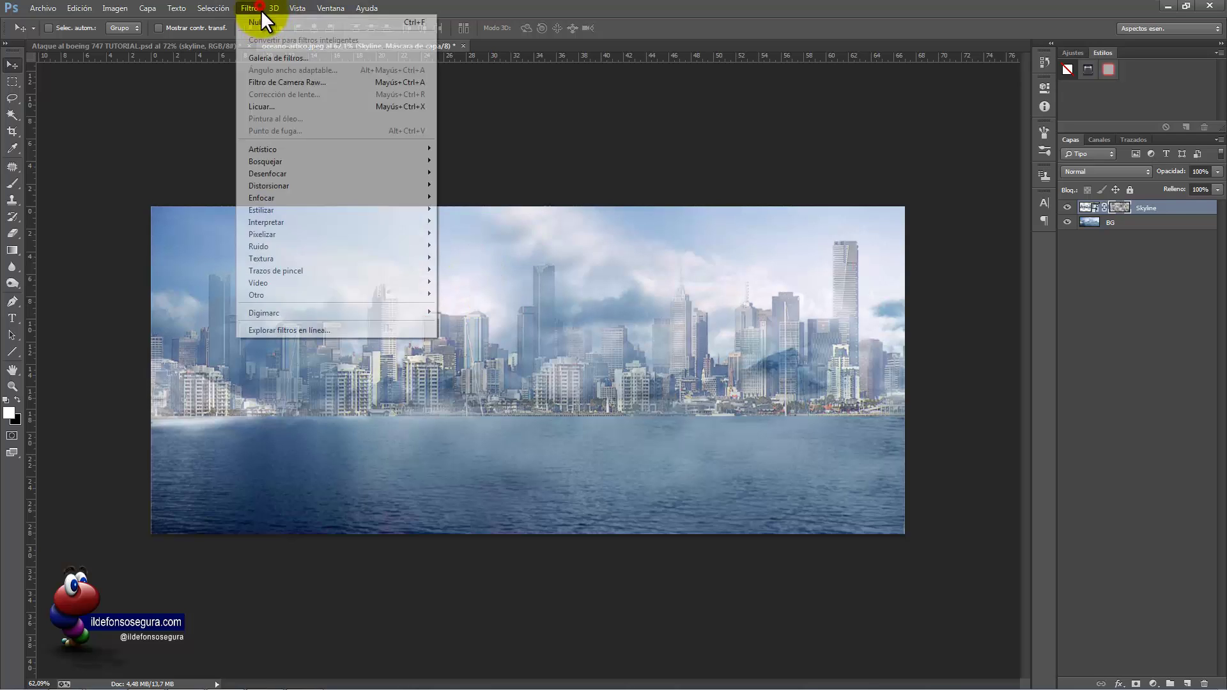
left_click(295, 221)
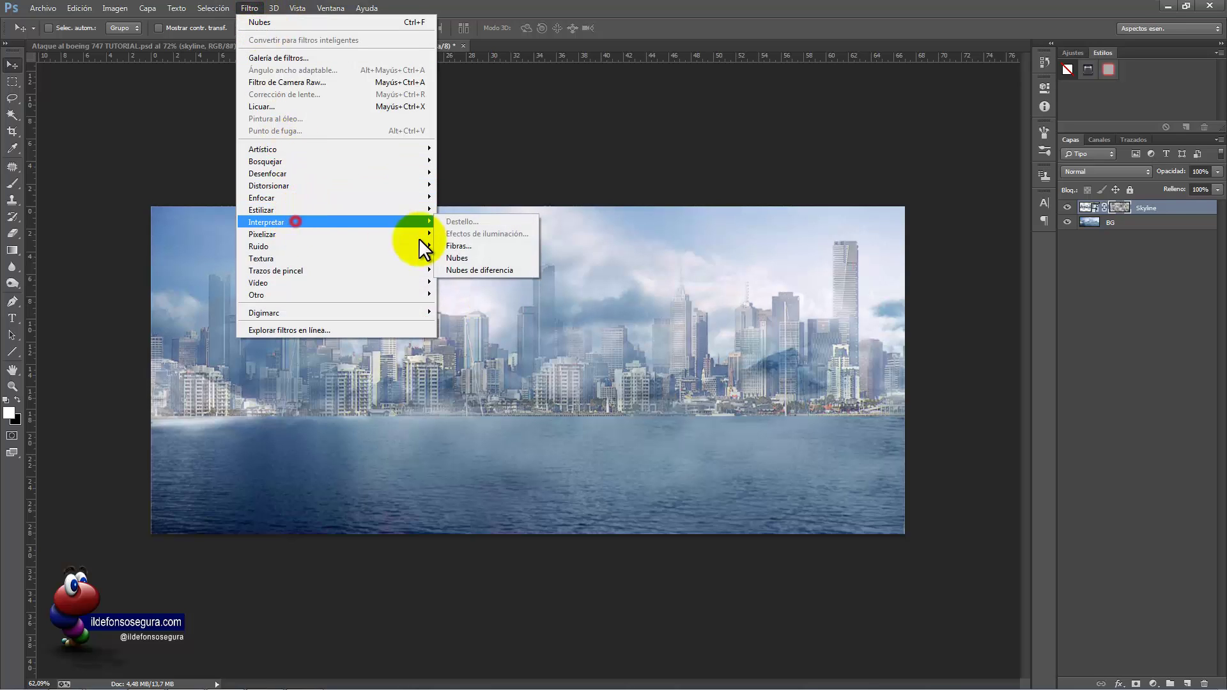
left_click(463, 270)
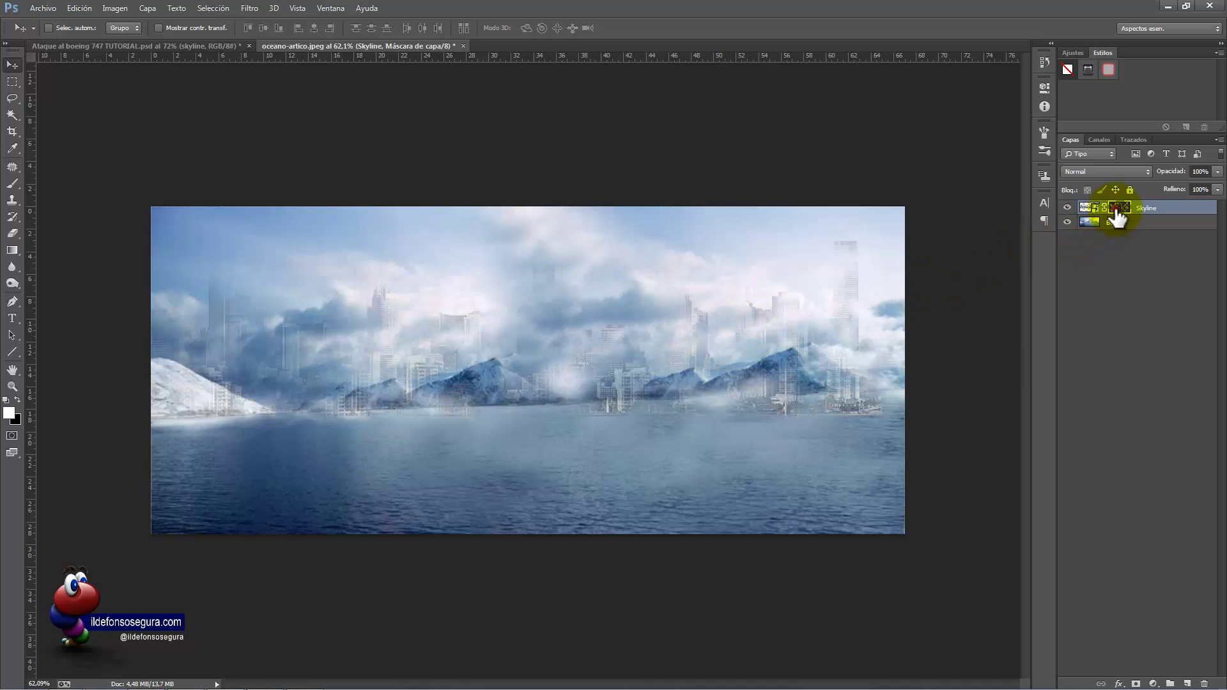
- Paint black on the Skyline mask with a 99 px brush along the shoreline, hiding the building bases over the mountains and snow slope
scroll(200, 406, "up", 2)
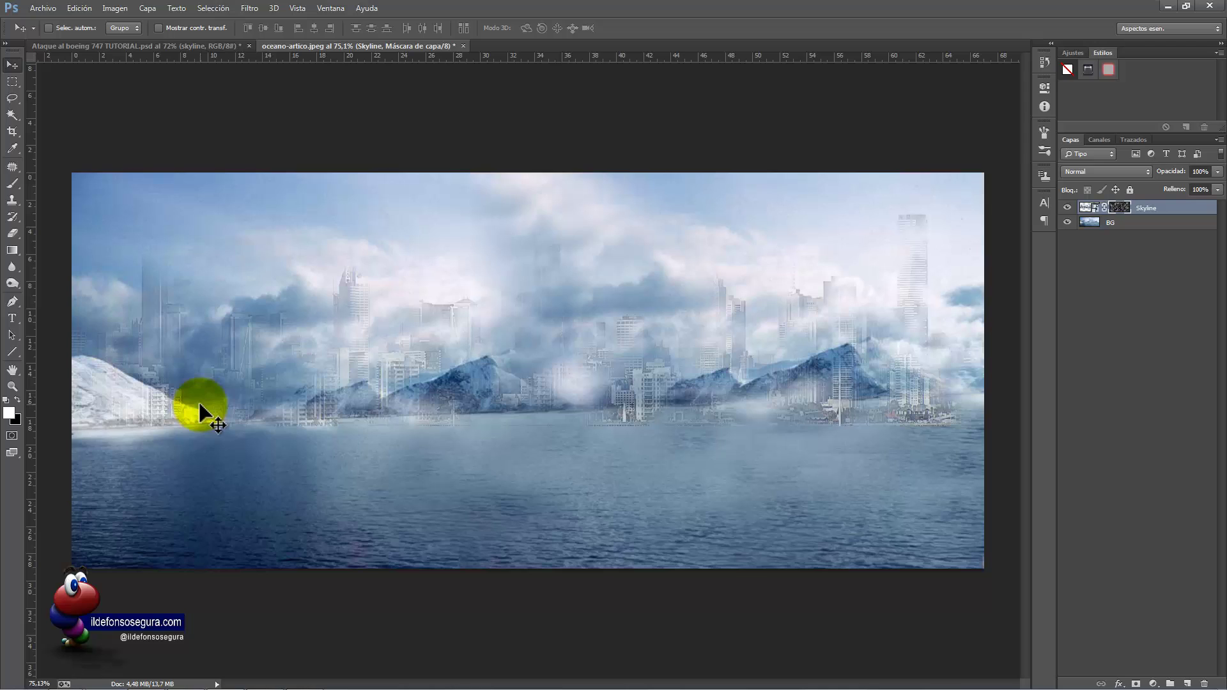
left_click(8, 400)
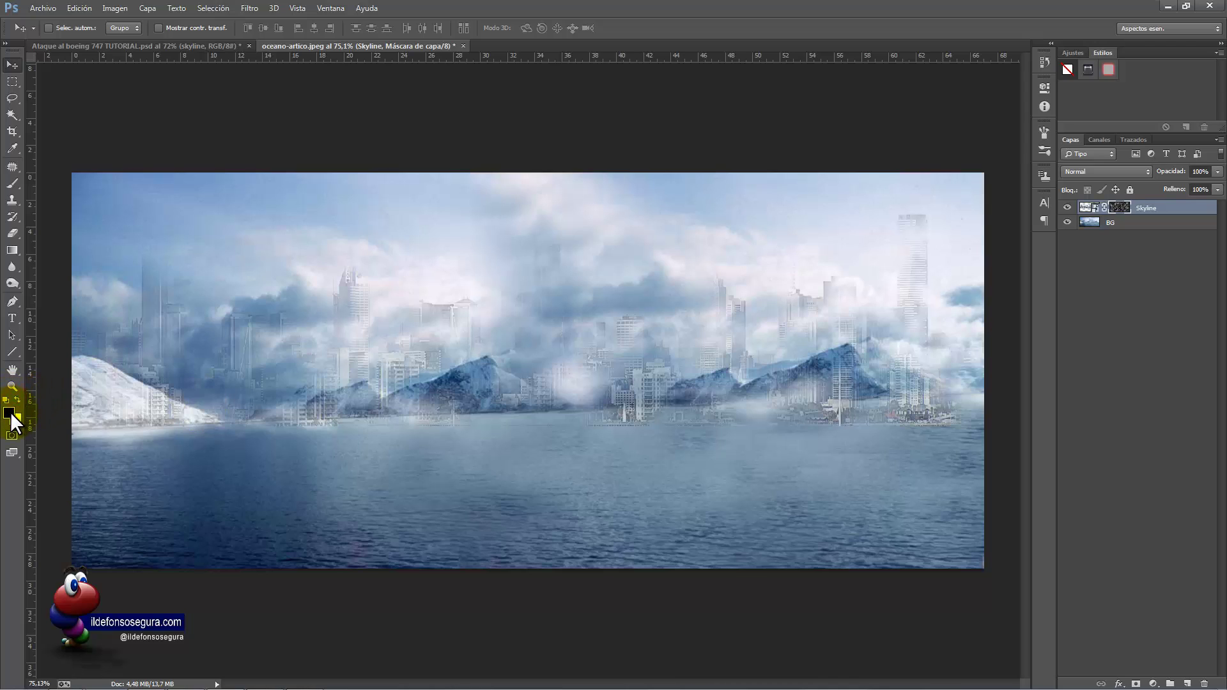
left_click(15, 181)
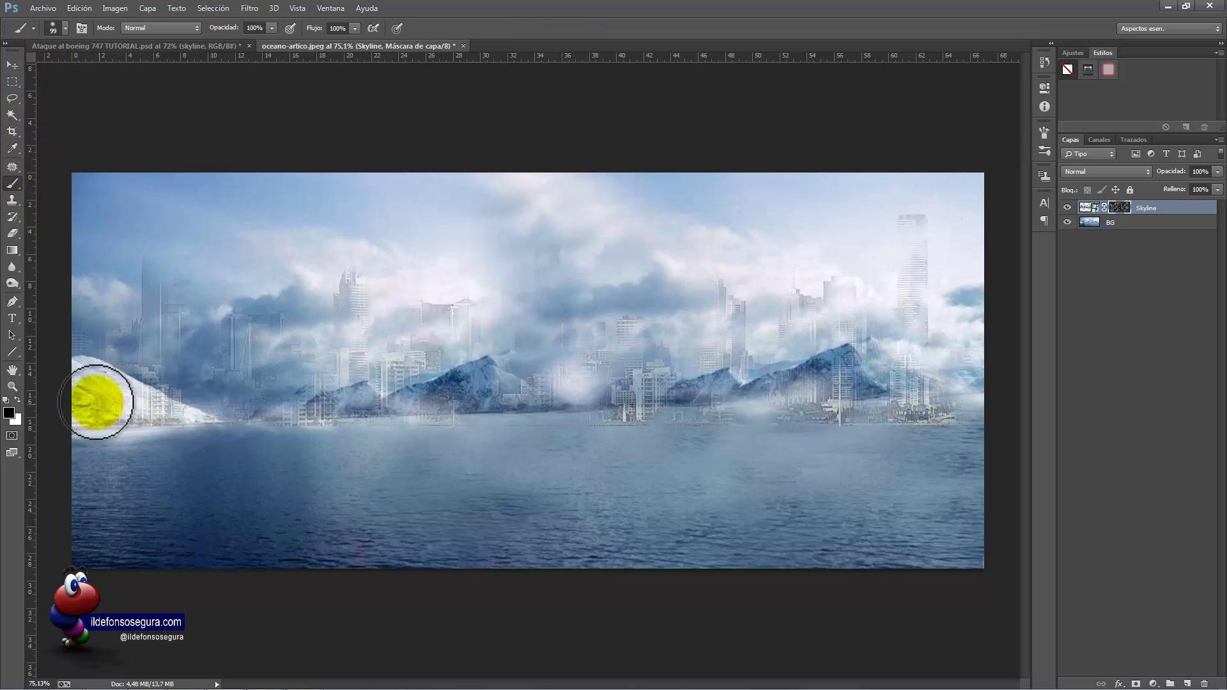
mouse_move(96, 401)
left_mouse_down()
mouse_move(82, 381)
mouse_move(202, 438)
mouse_move(94, 433)
mouse_move(253, 451)
mouse_move(348, 406)
mouse_move(701, 397)
left_mouse_up()
key("ctrl+plus")
left_click_drag(826, 420, 508, 392)
left_click_drag(585, 371, 623, 355)
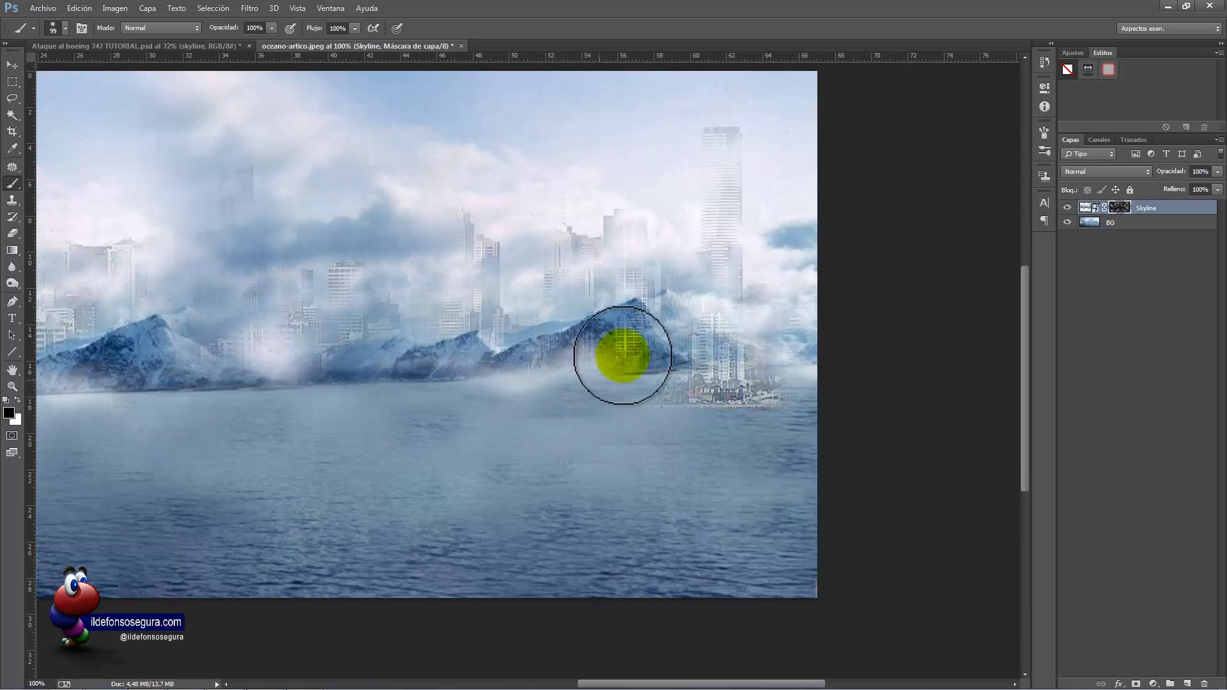
scroll(288, 386, "down", 2)
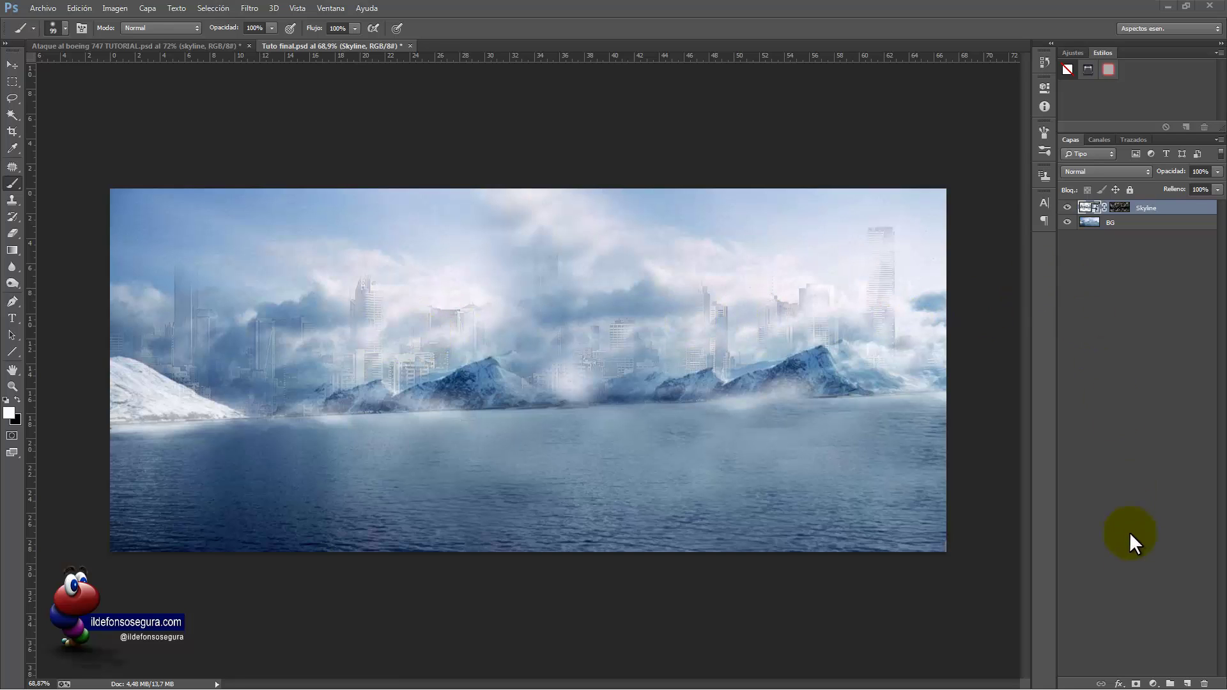
- Add a Levels adjustment layer clipped to Skyline, setting the black input level to 41 and adjusting the midtones
left_click(1153, 683)
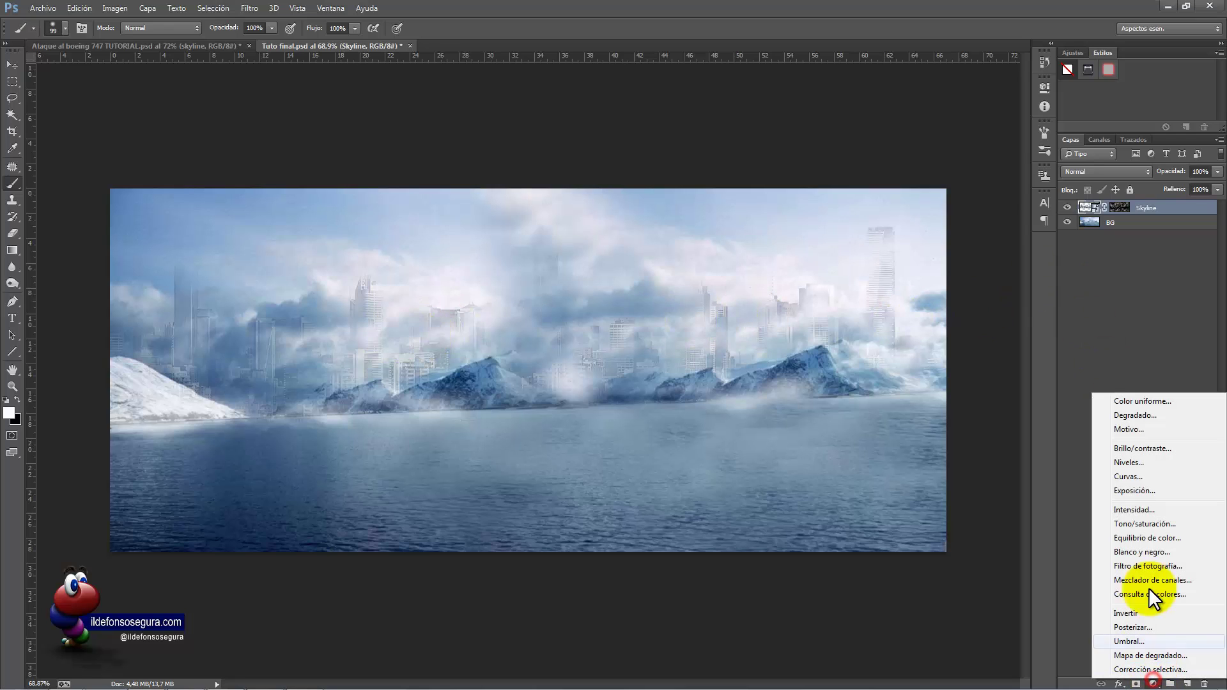
left_click(1129, 462)
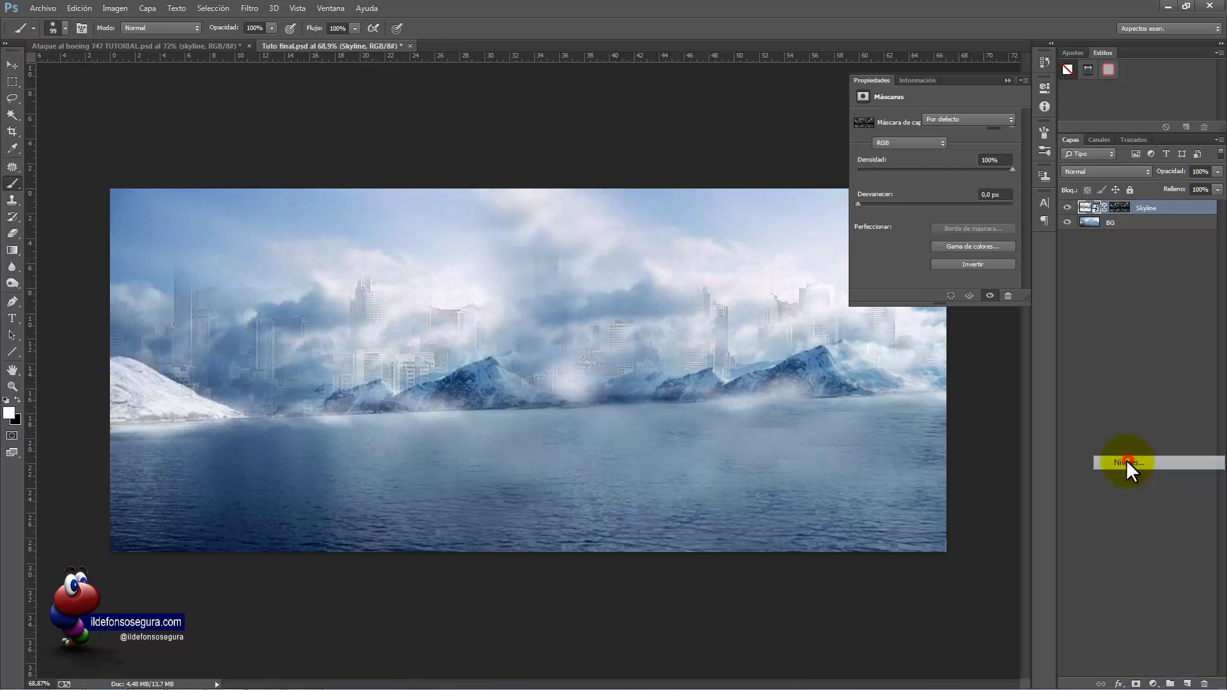
left_click_drag(873, 211, 894, 212)
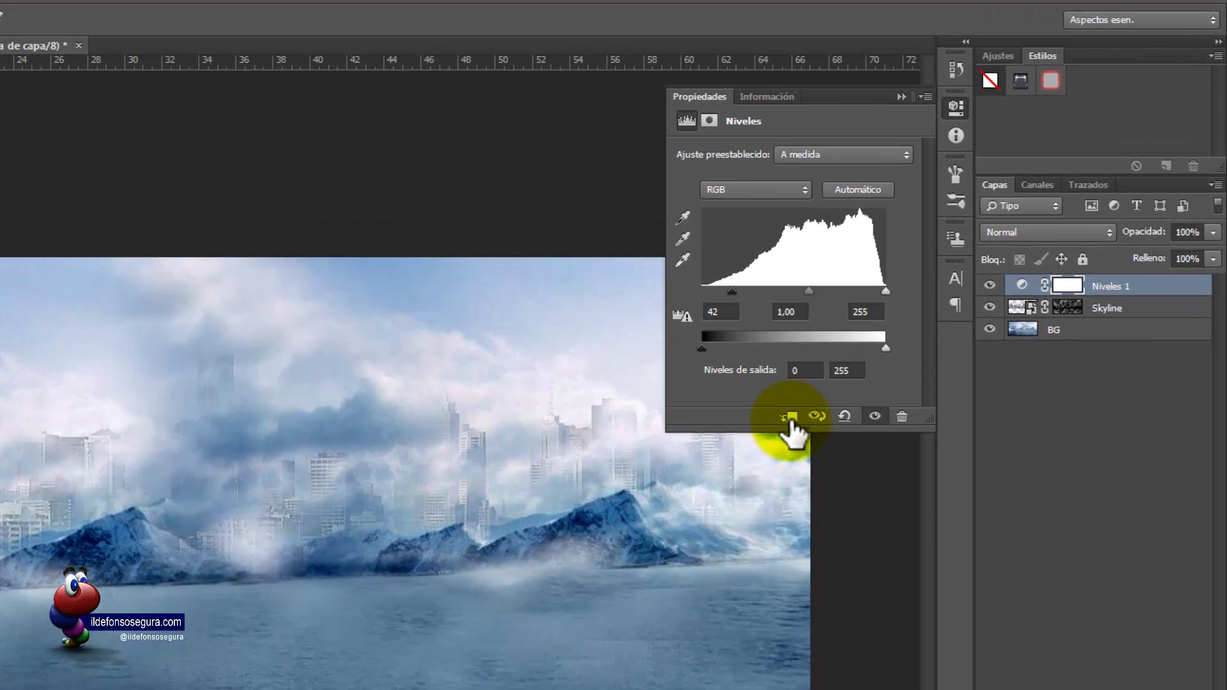
left_click(790, 418)
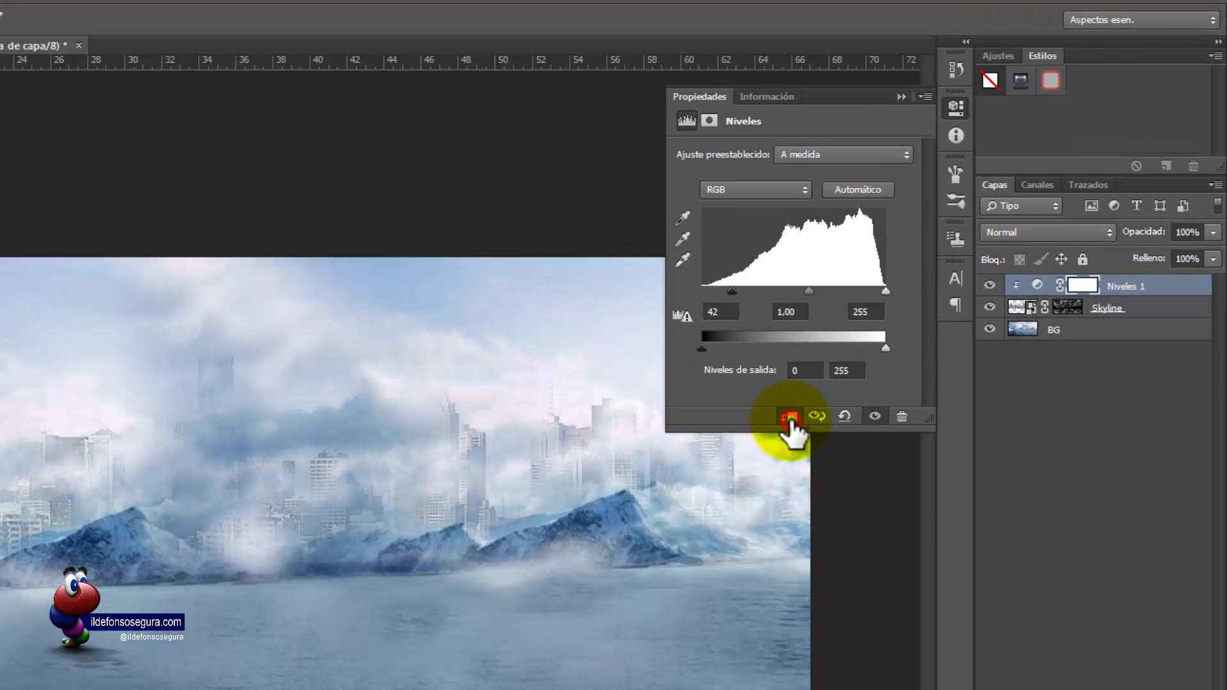
mouse_move(735, 294)
left_mouse_down()
mouse_move(756, 291)
mouse_move(731, 291)
left_mouse_up()
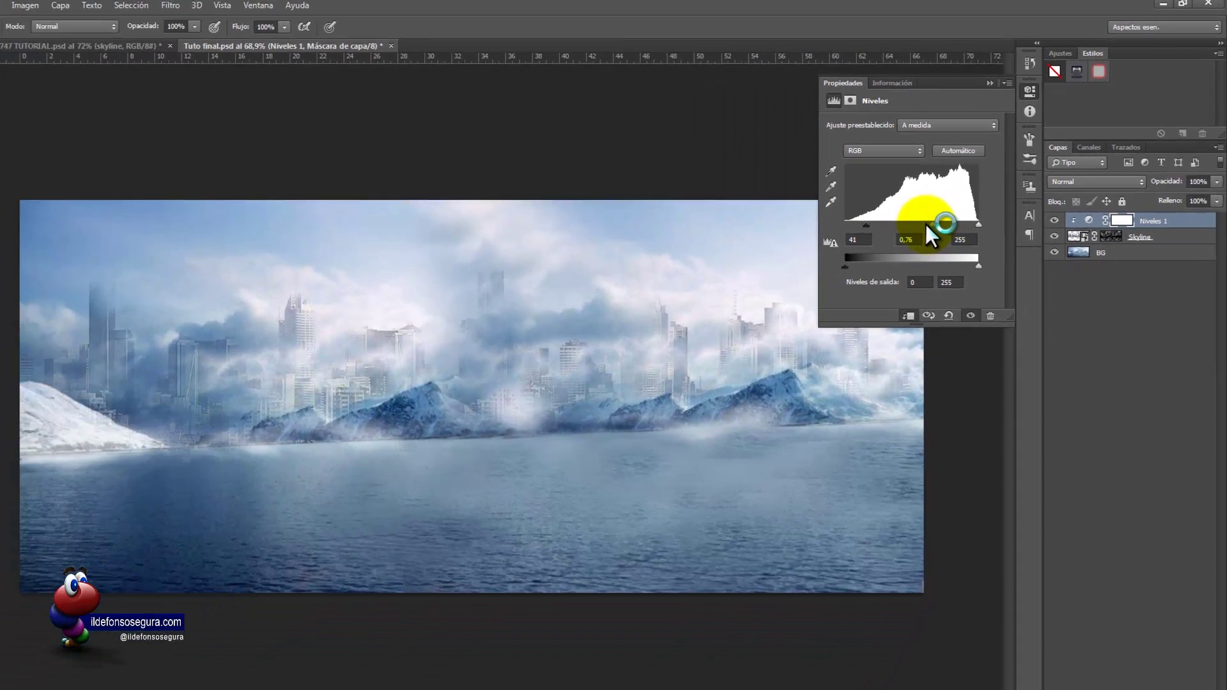
left_click_drag(808, 291, 808, 293)
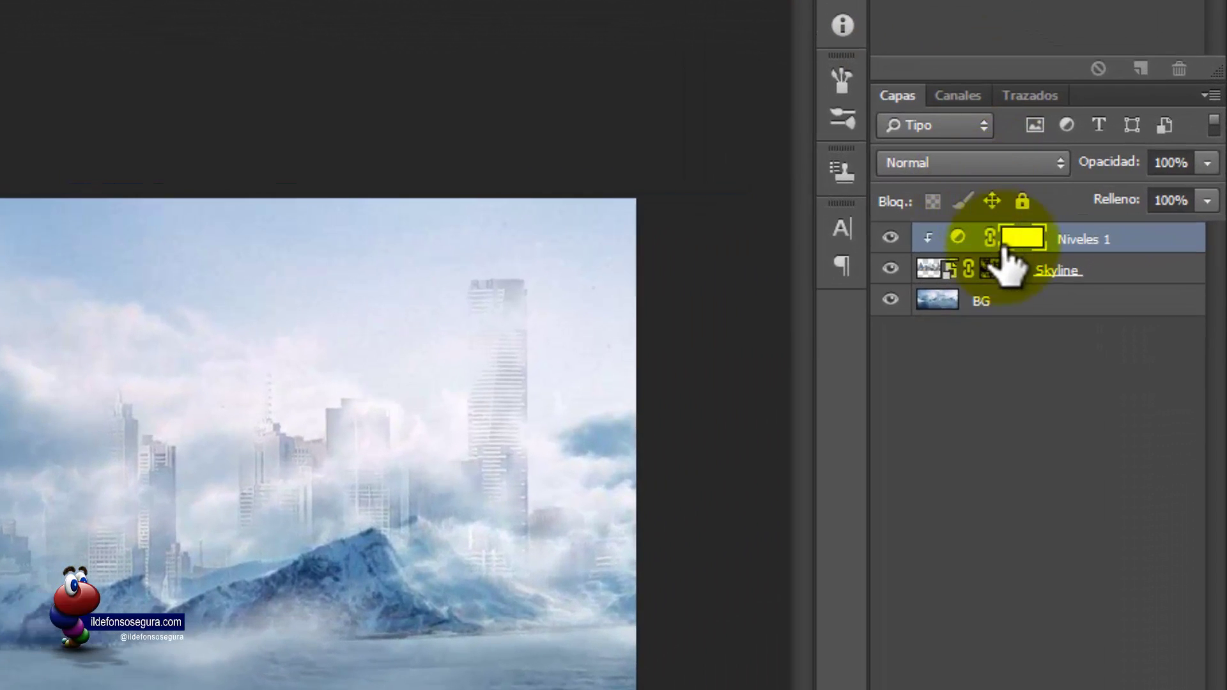
- Apply Levels to the Skyline layer mask with black input level 15 and midtones 0.90
left_click(991, 268)
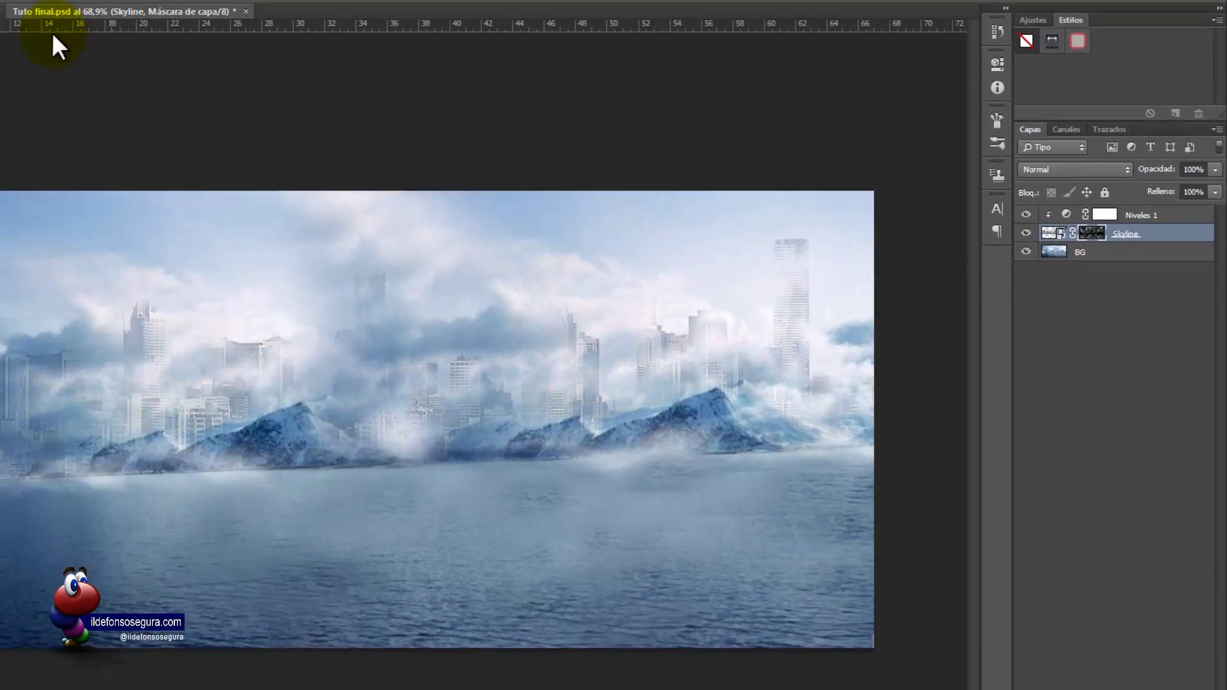
left_click(115, 8)
left_click(136, 39)
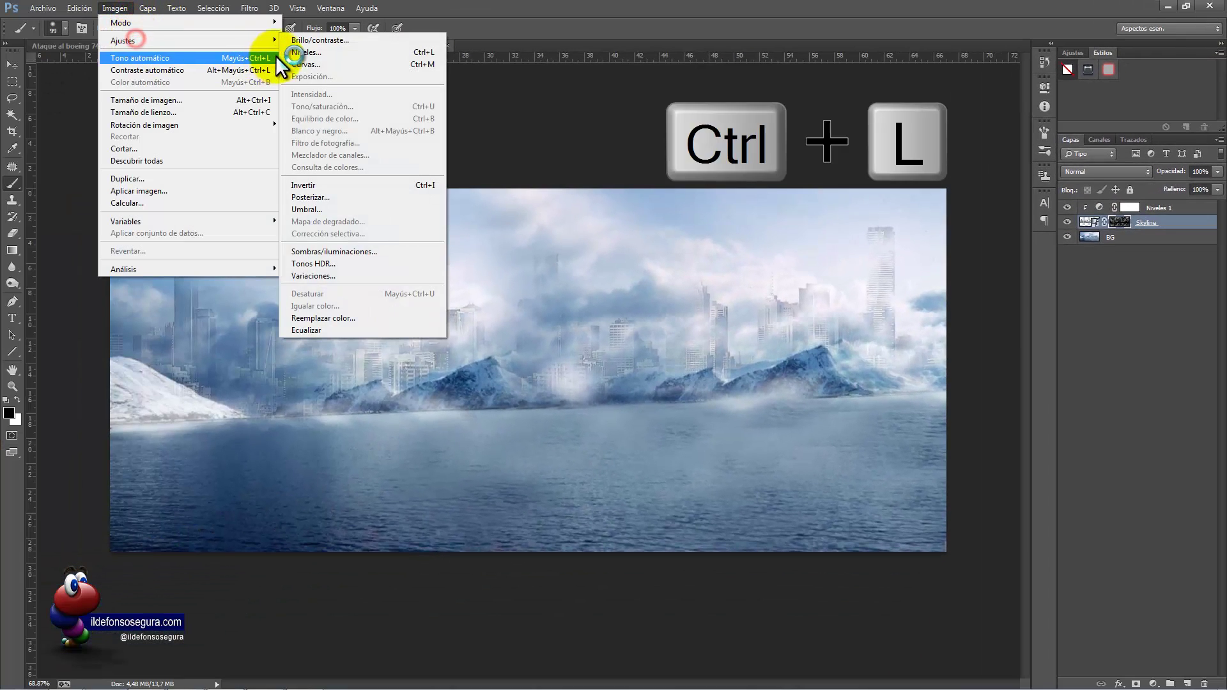
left_click(295, 52)
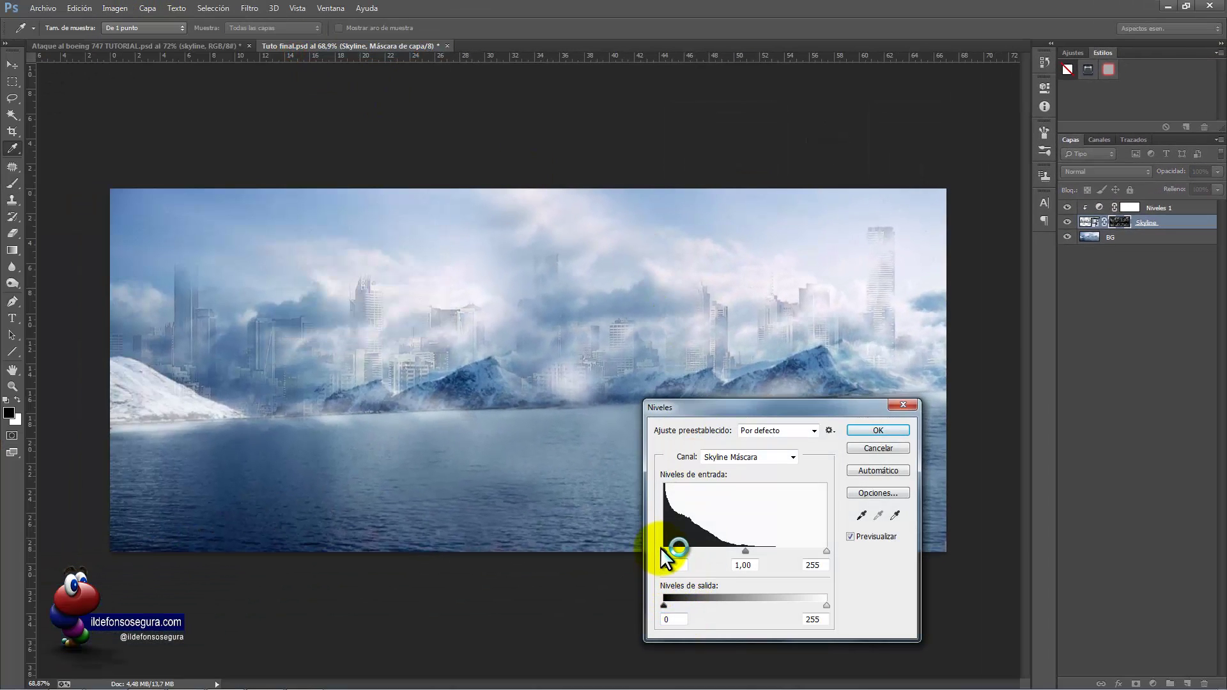
left_click_drag(663, 549, 713, 549)
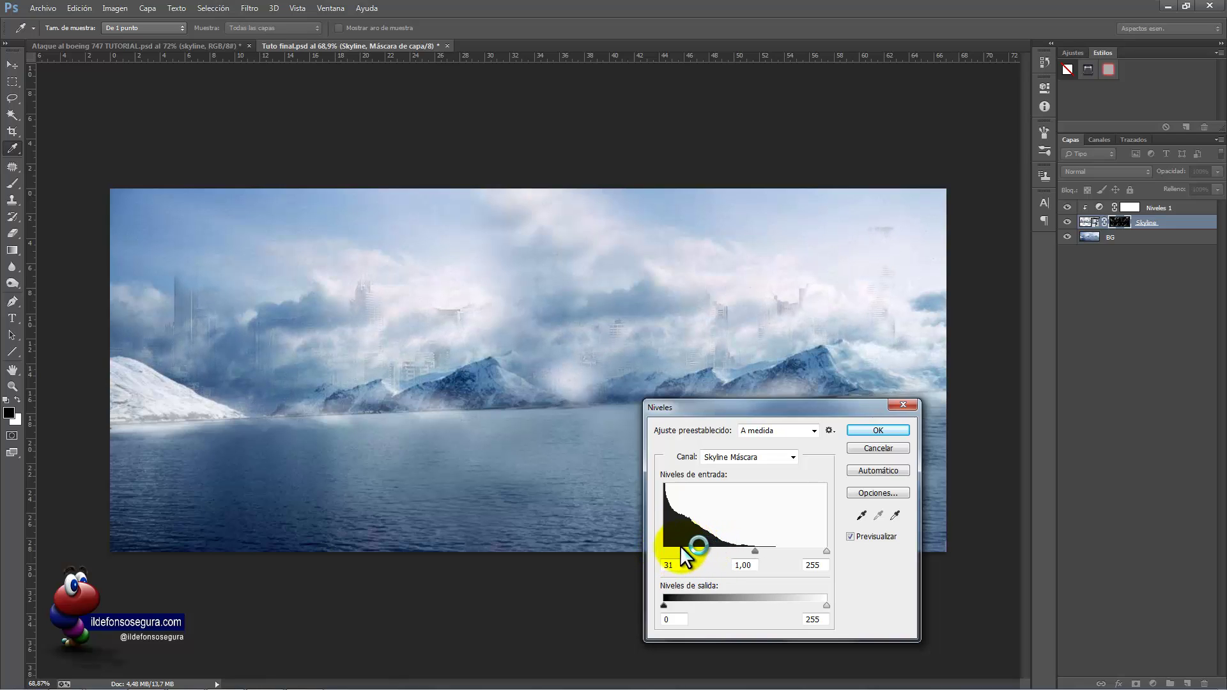
left_click_drag(751, 552, 672, 550)
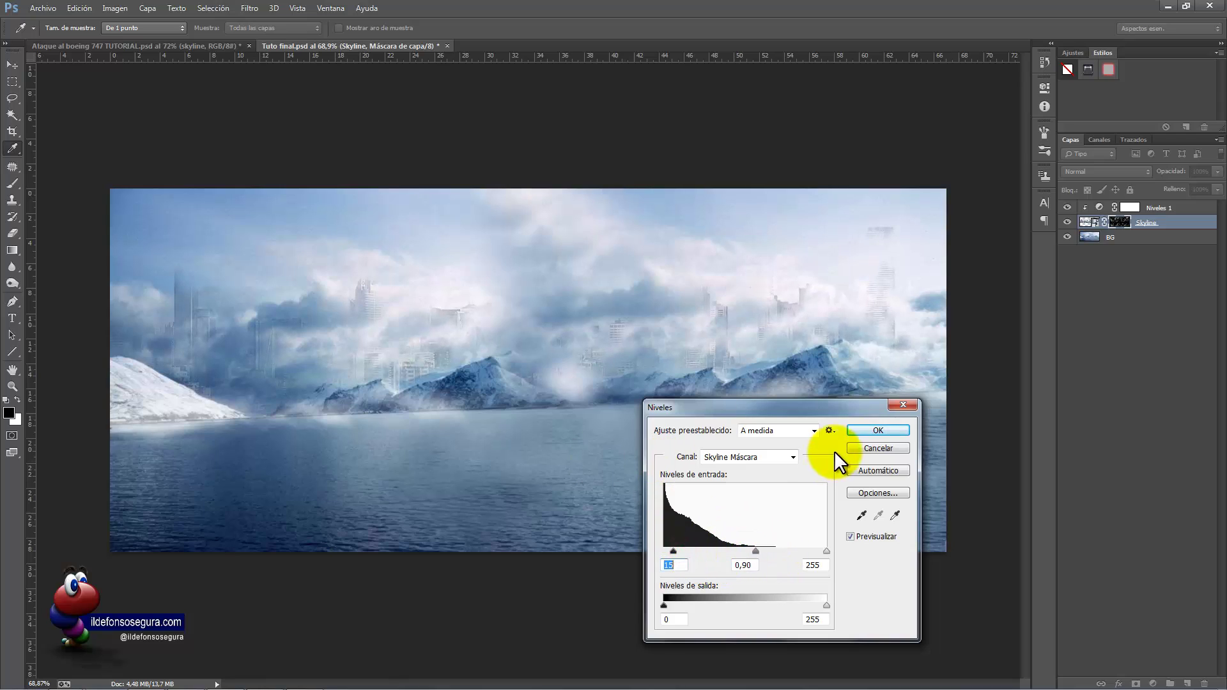
left_click(877, 431)
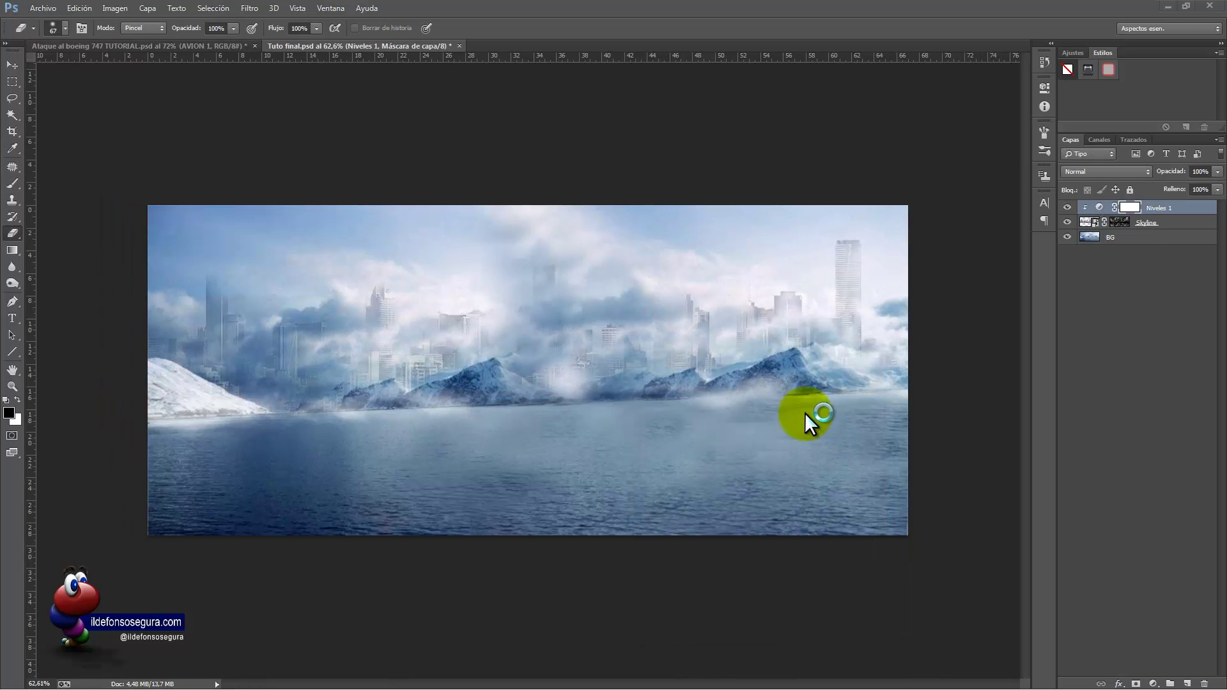
- Place the Avion PSD from the Psd auxiliares folder into the Tuto final document
left_click(50, 10)
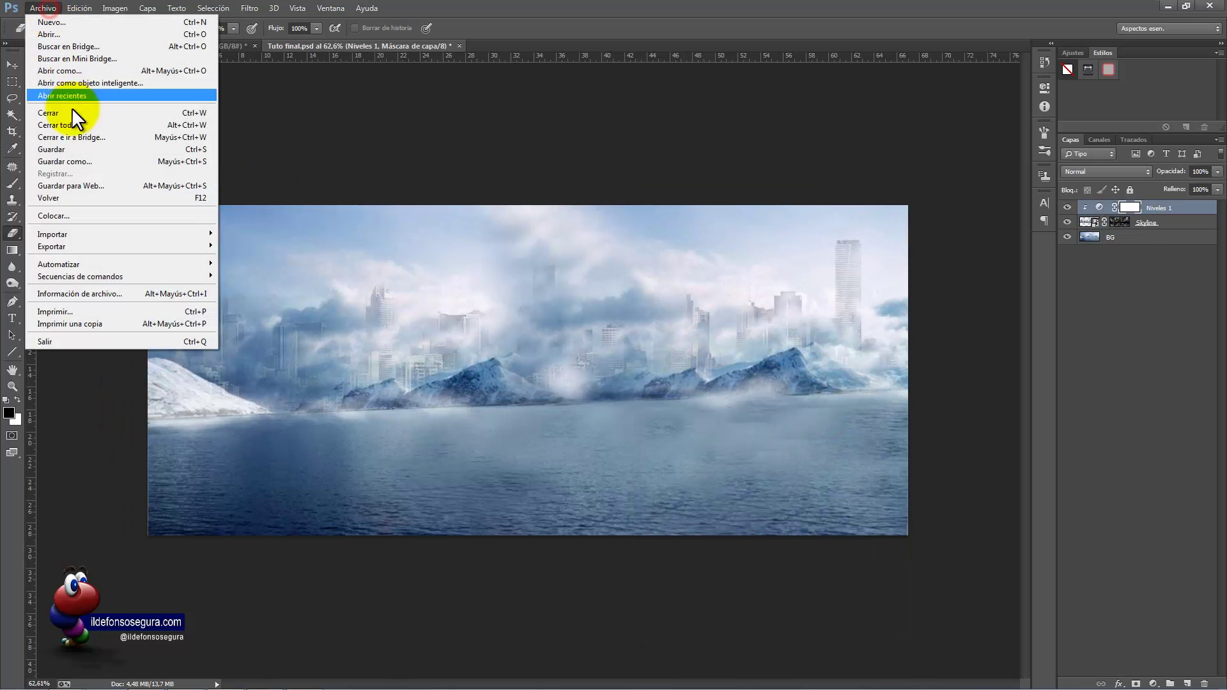
left_click(90, 216)
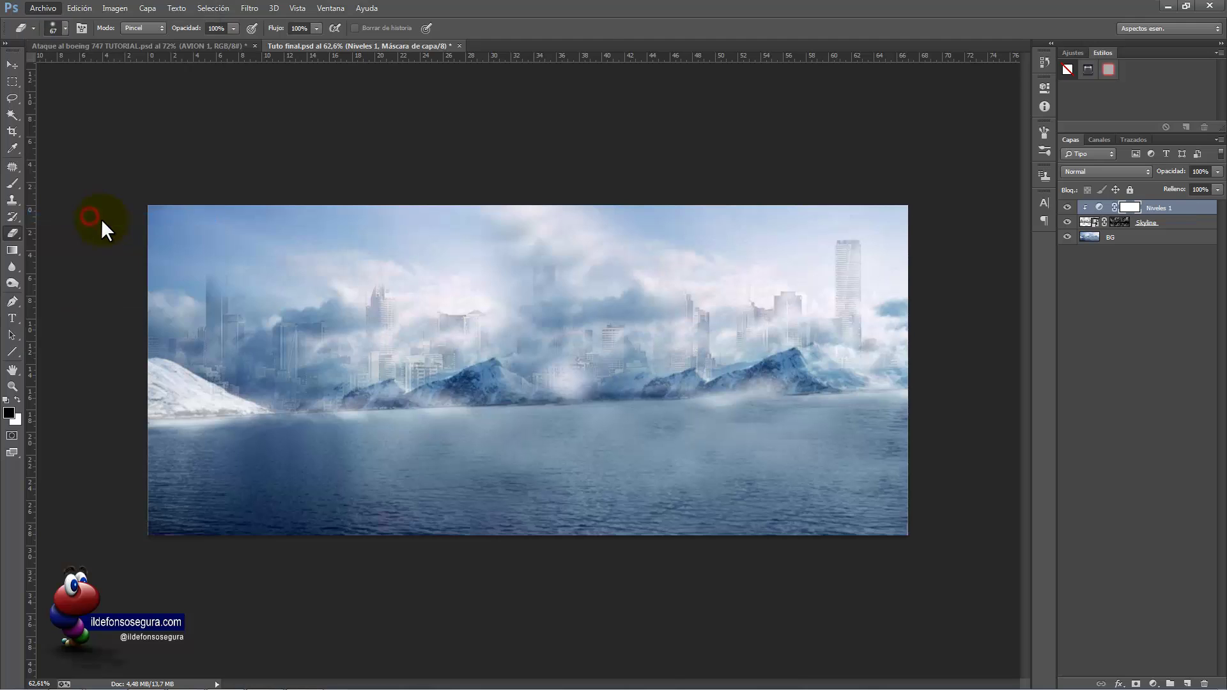
left_click(352, 150)
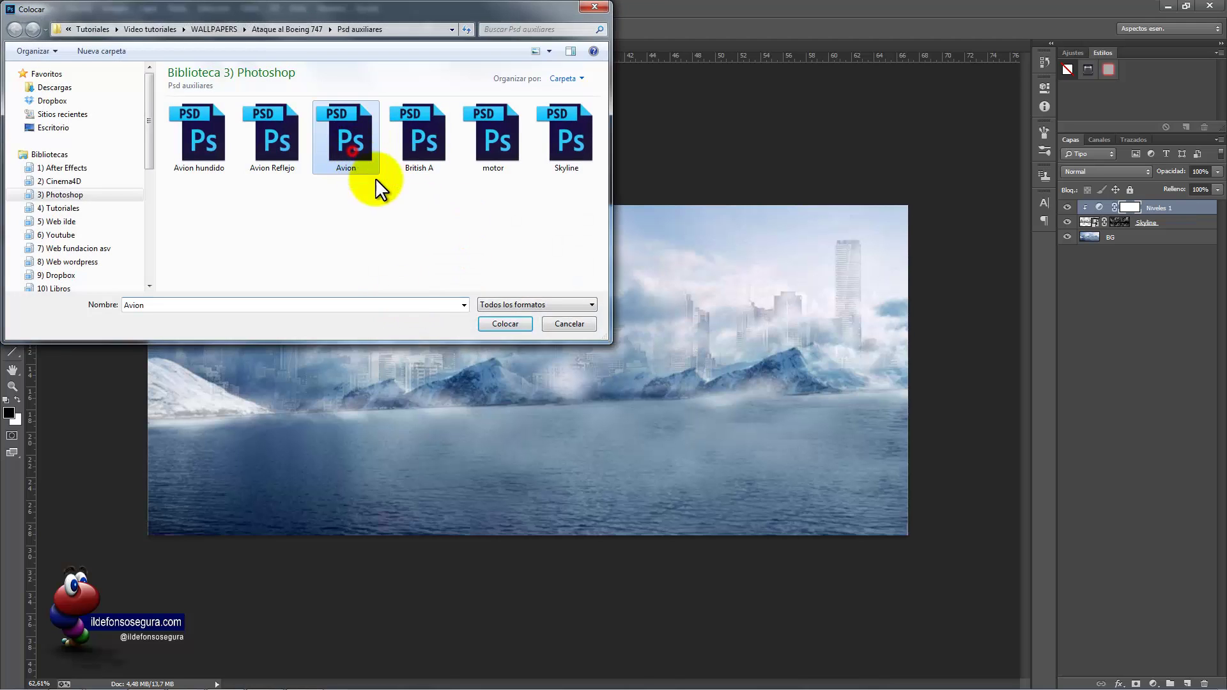
left_click(505, 324)
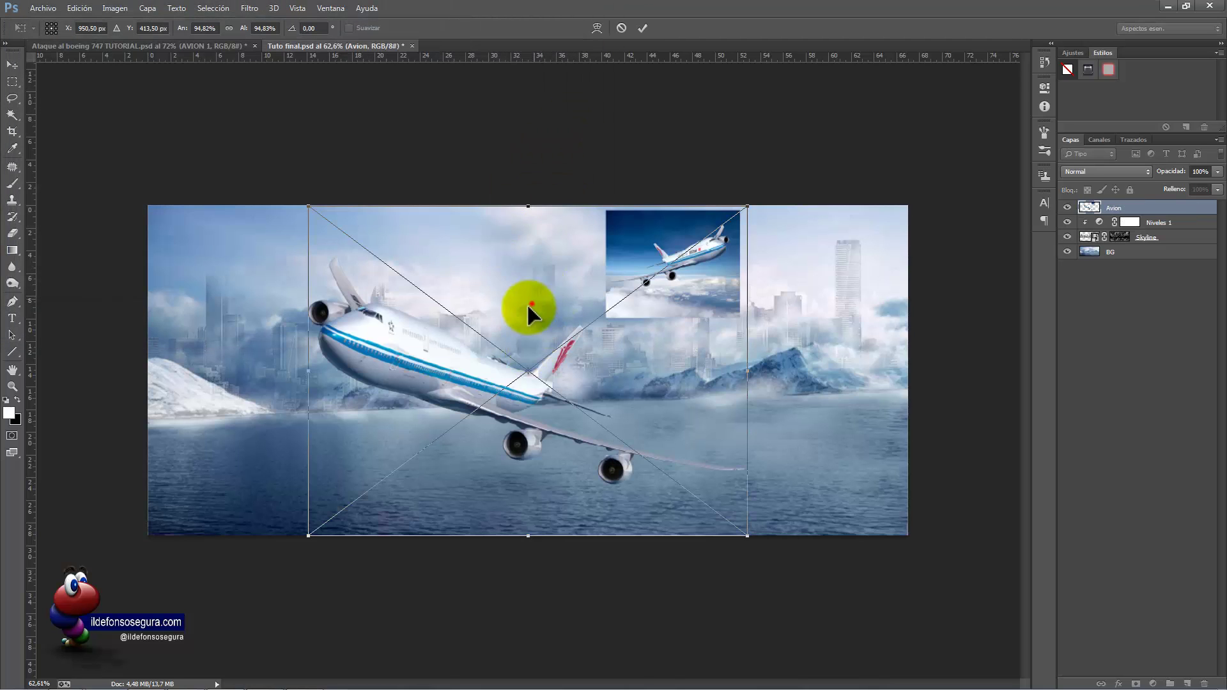
- Move the placed airplane to about X 774.5 px, Y 399.5 px and commit the placement
left_click_drag(528, 307, 457, 297)
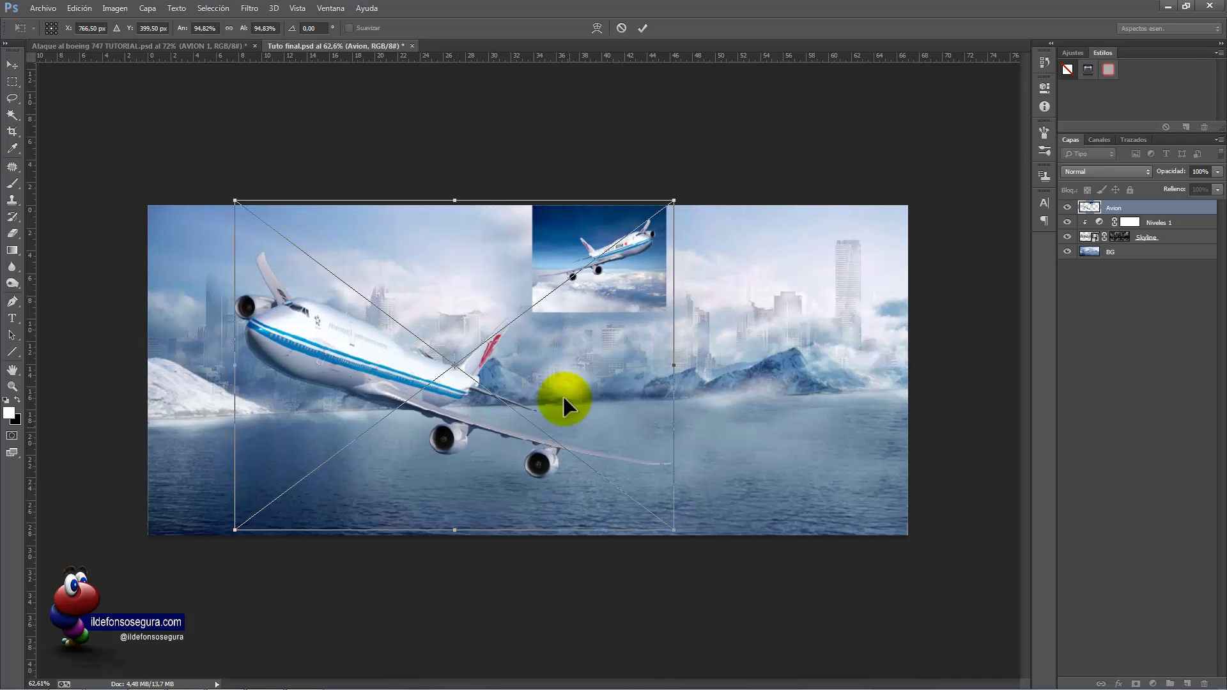
left_click_drag(543, 407, 546, 407)
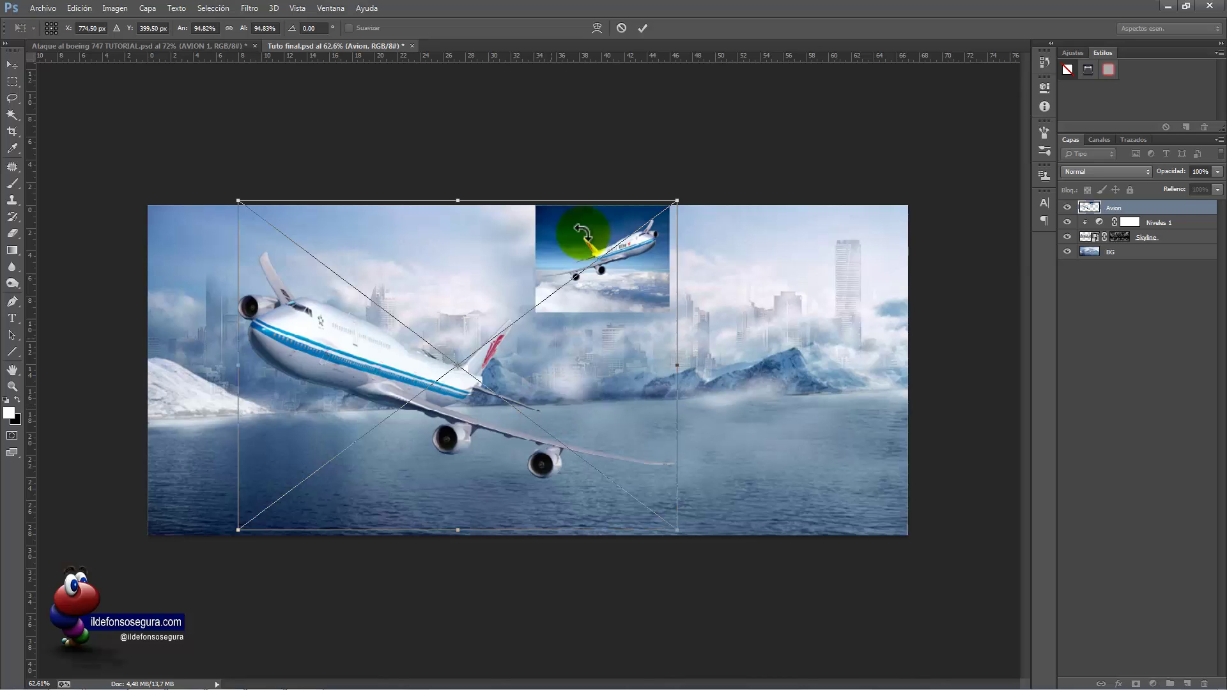
left_click(641, 28)
key("e")
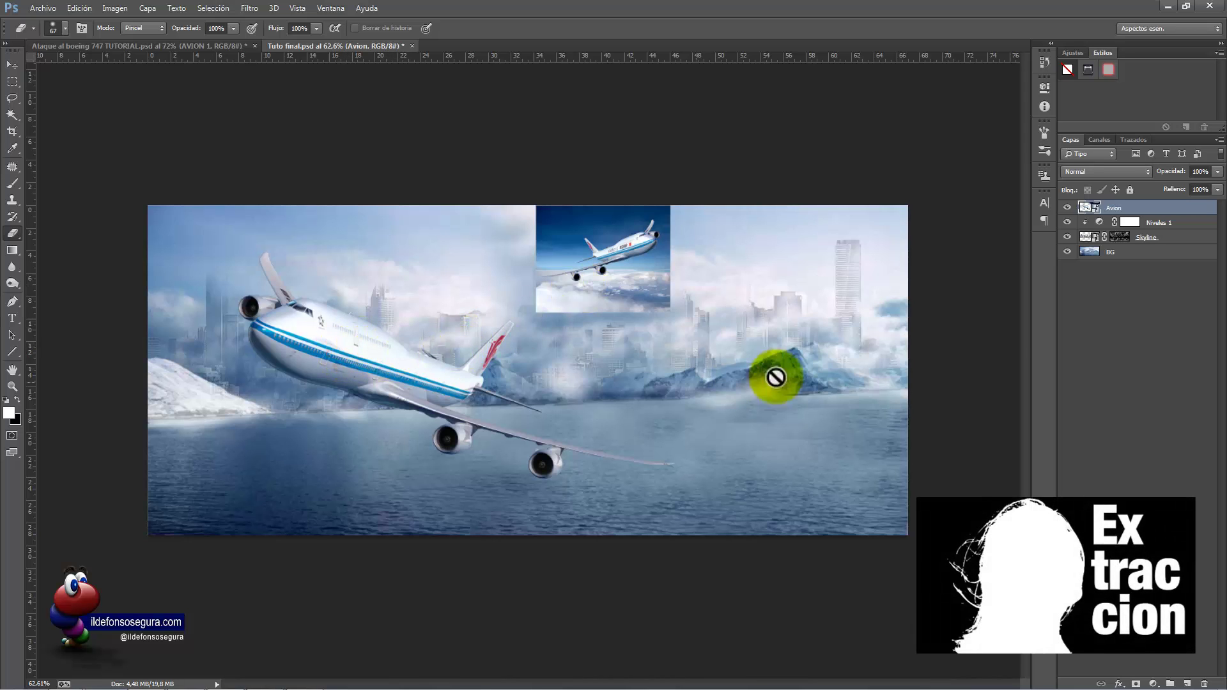
- Inside the Avion smart object's contents, hide the AirChina747-8 reference layer and duplicate the motores layer
double_click(1094, 206)
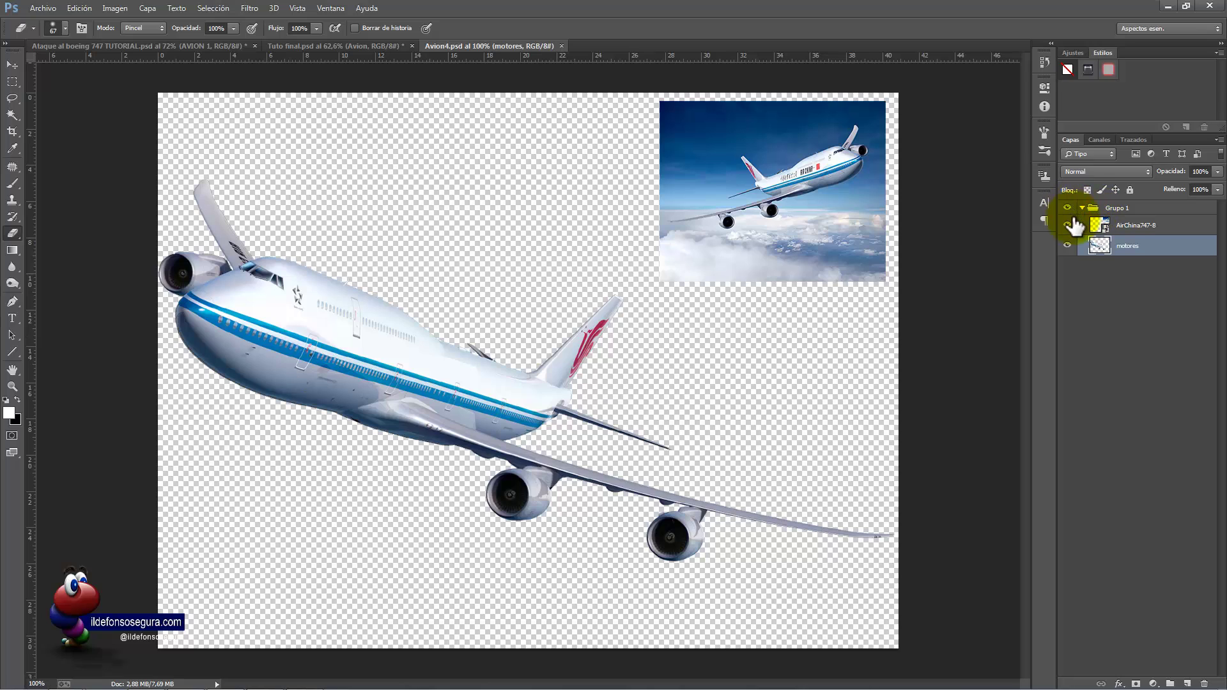
left_click(1067, 225)
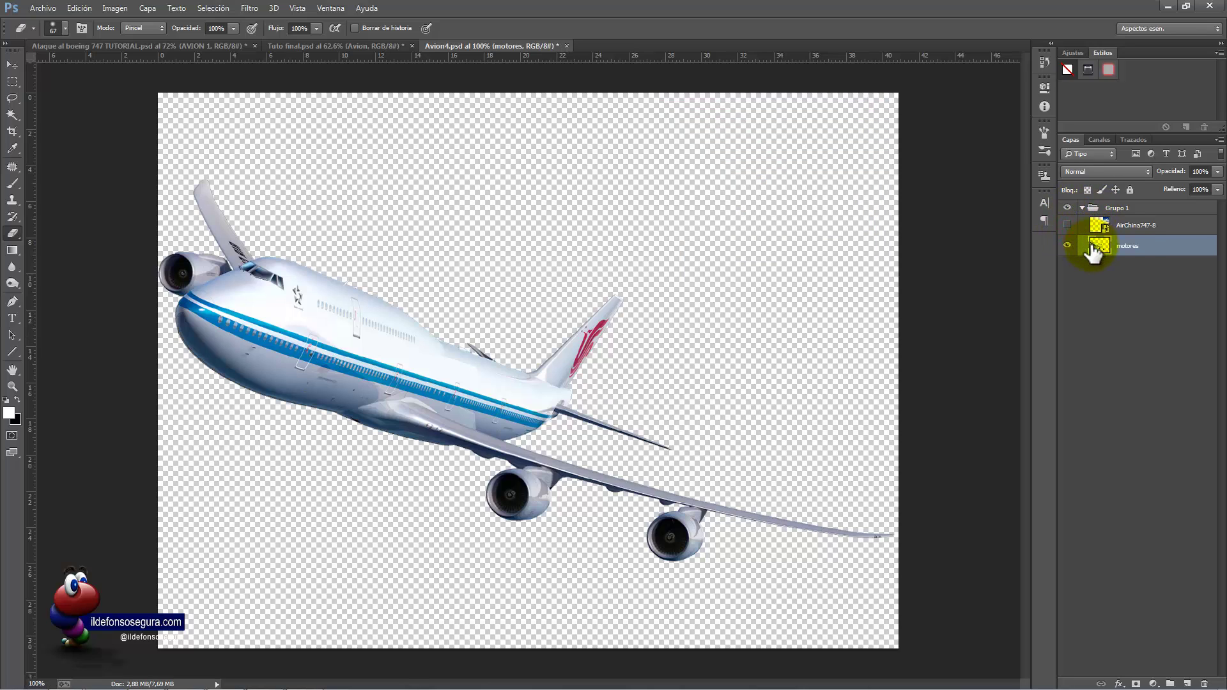
right_click(1127, 251)
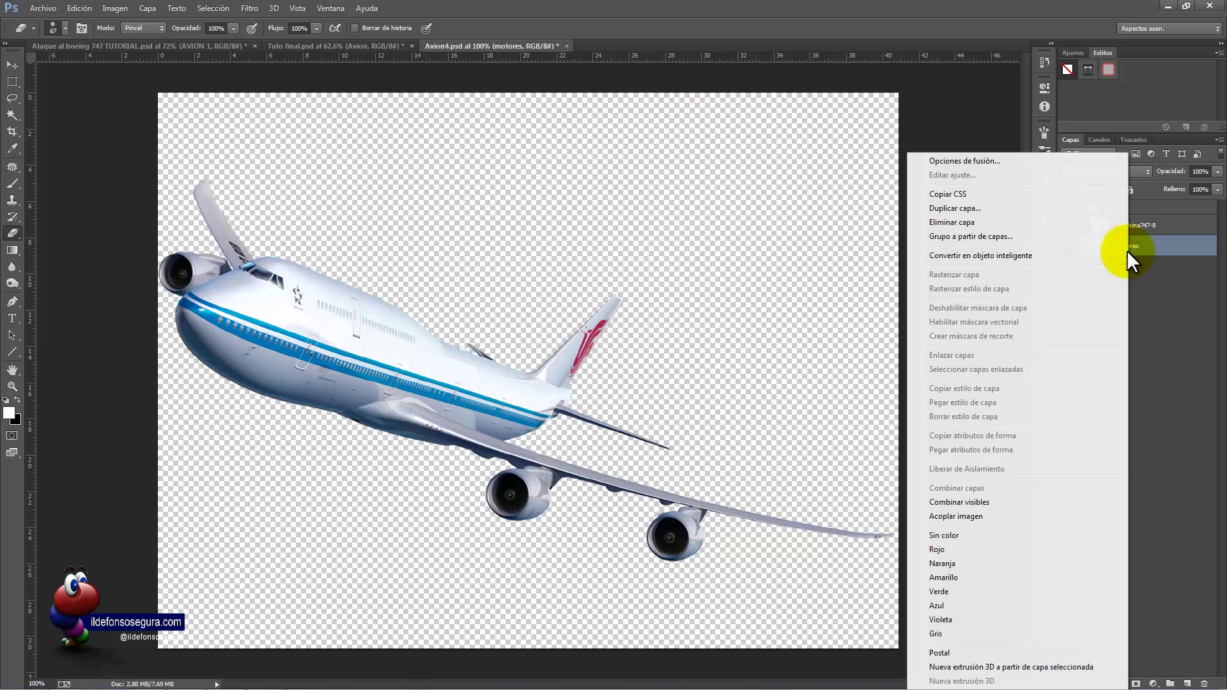
left_click(984, 209)
left_click(751, 205)
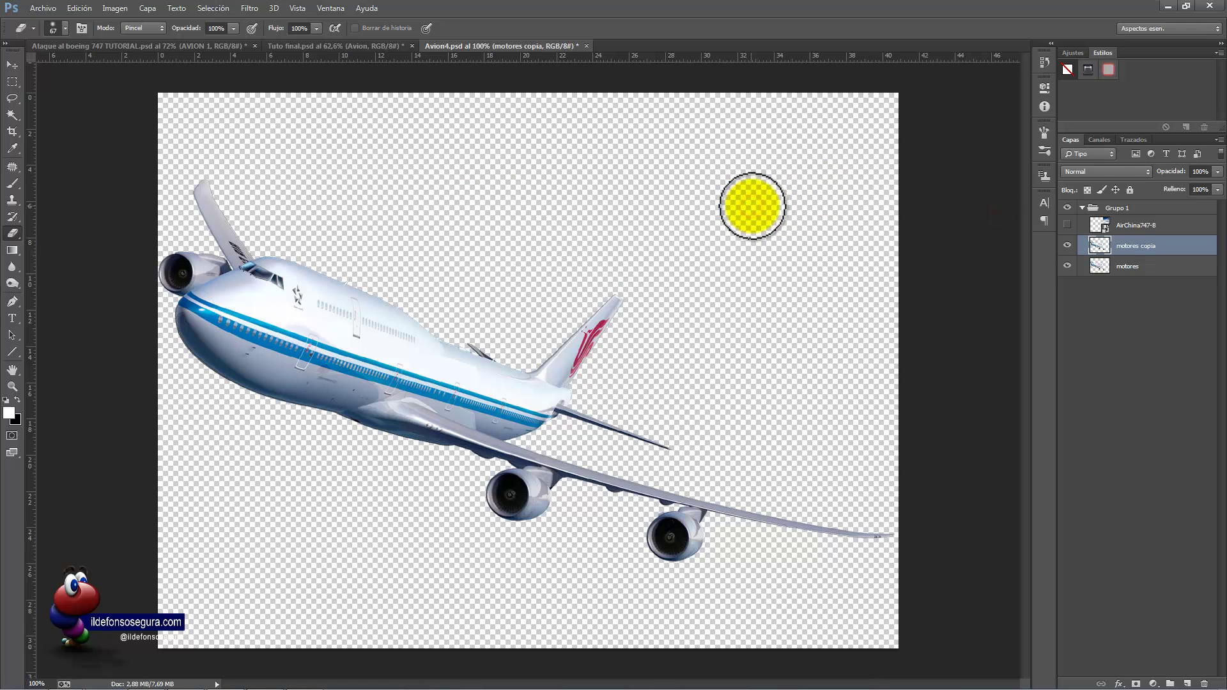
- Desaturate the motores copia layer in the airplane smart object's contents
left_click(124, 8)
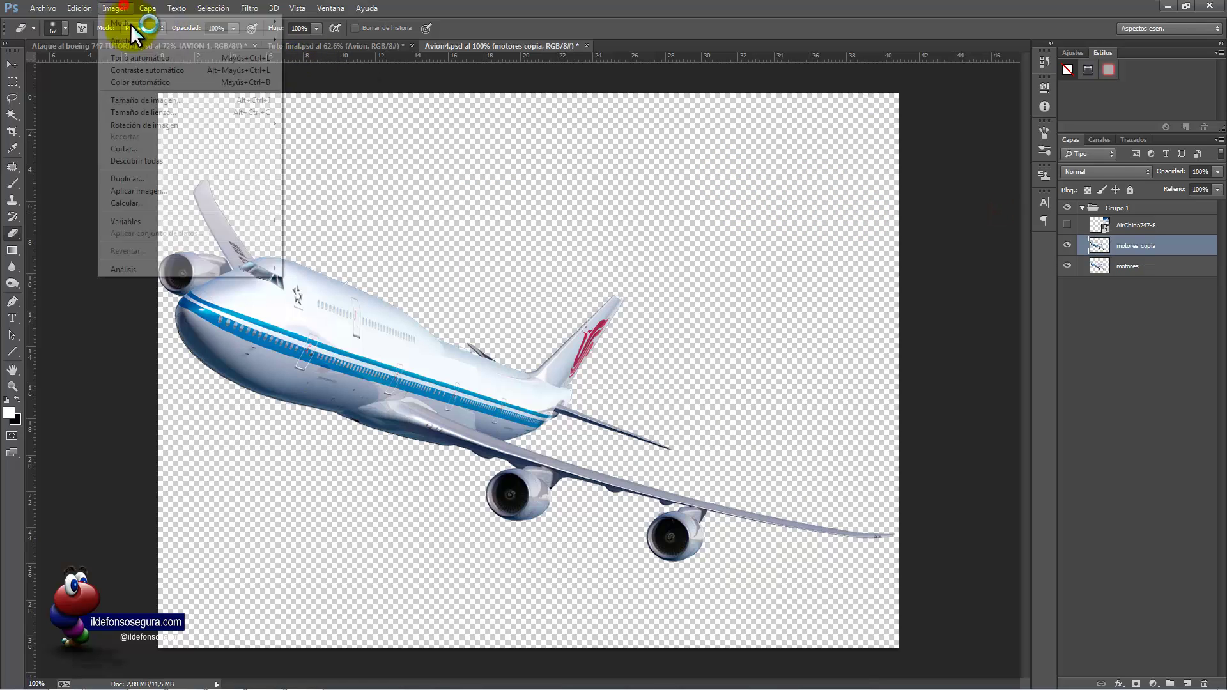
mouse_move(131, 40)
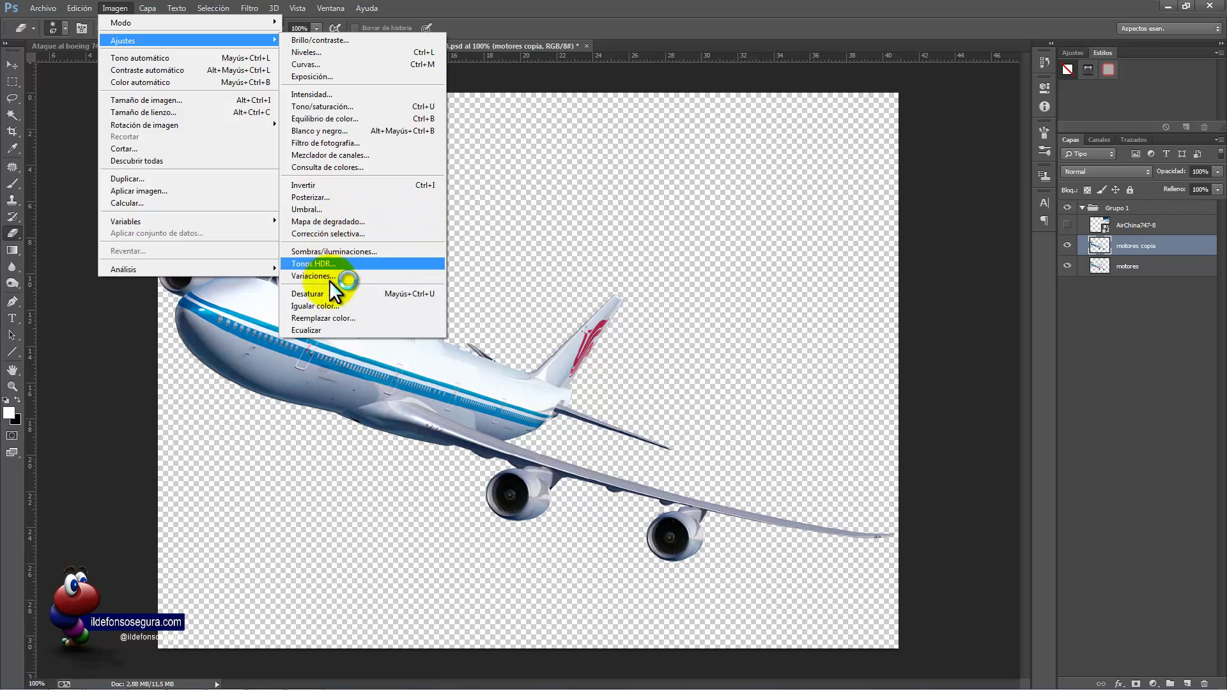
left_click(356, 291)
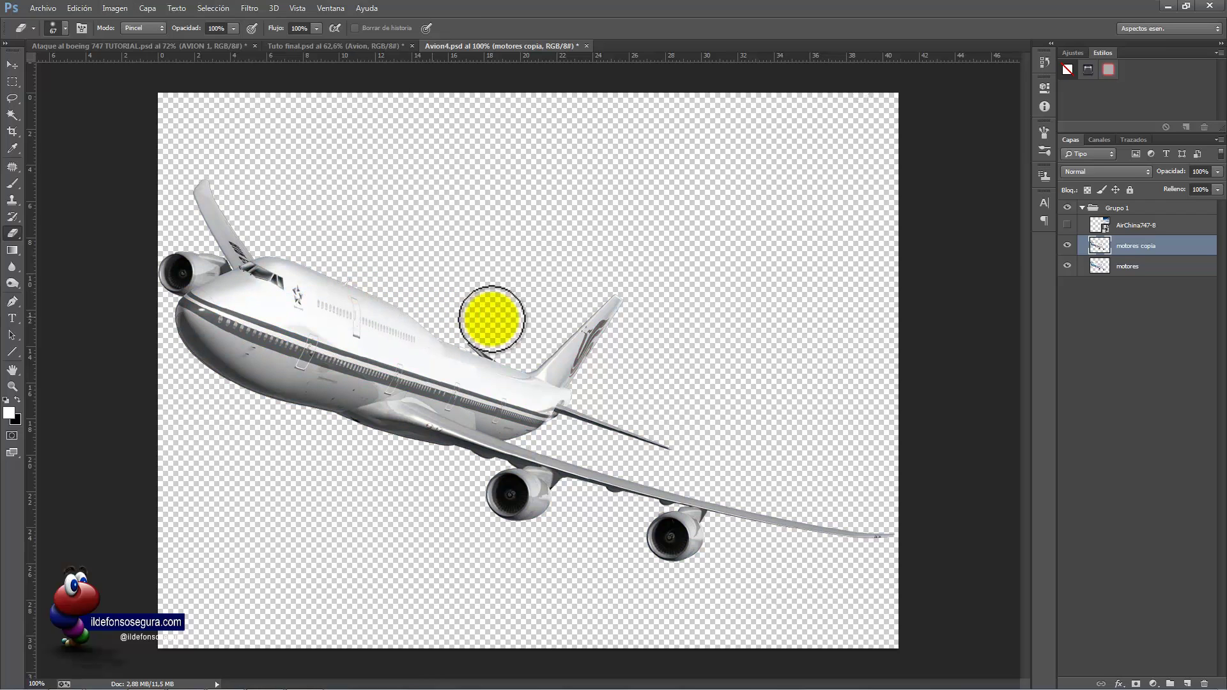
- Set the motores copia layer to Linear Burn (Subexposición lineal) at 40% opacity, saving and closing Avion4.psd
left_click(1112, 170)
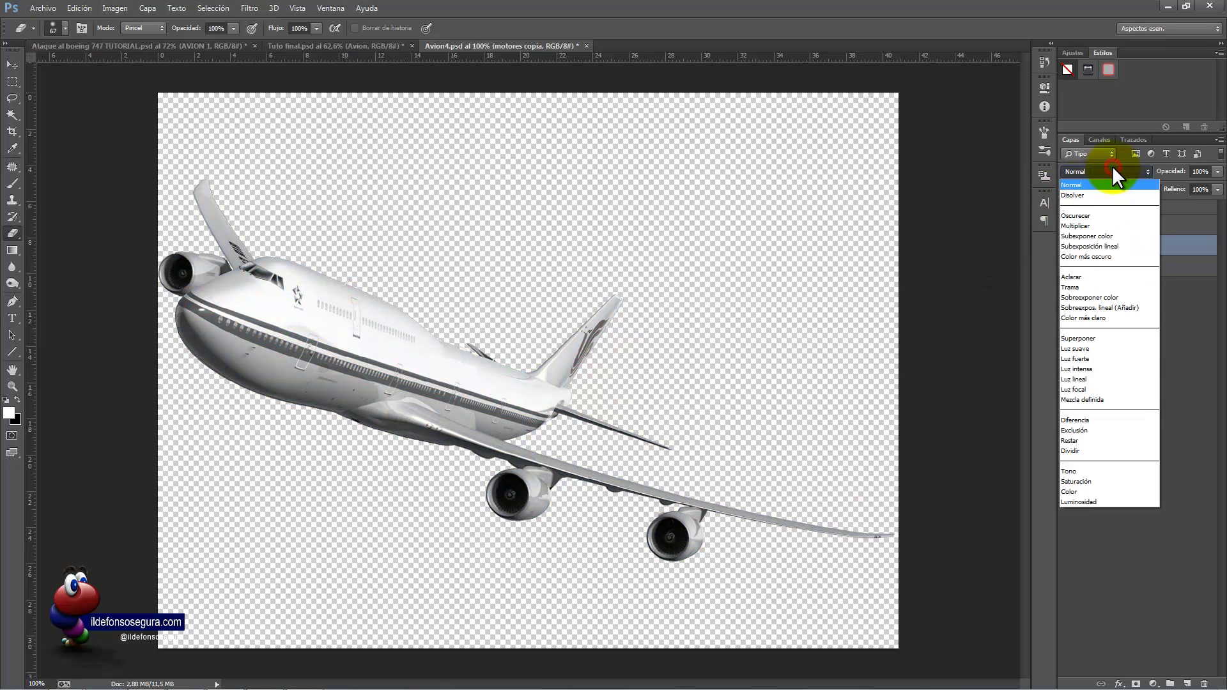
left_click(1131, 245)
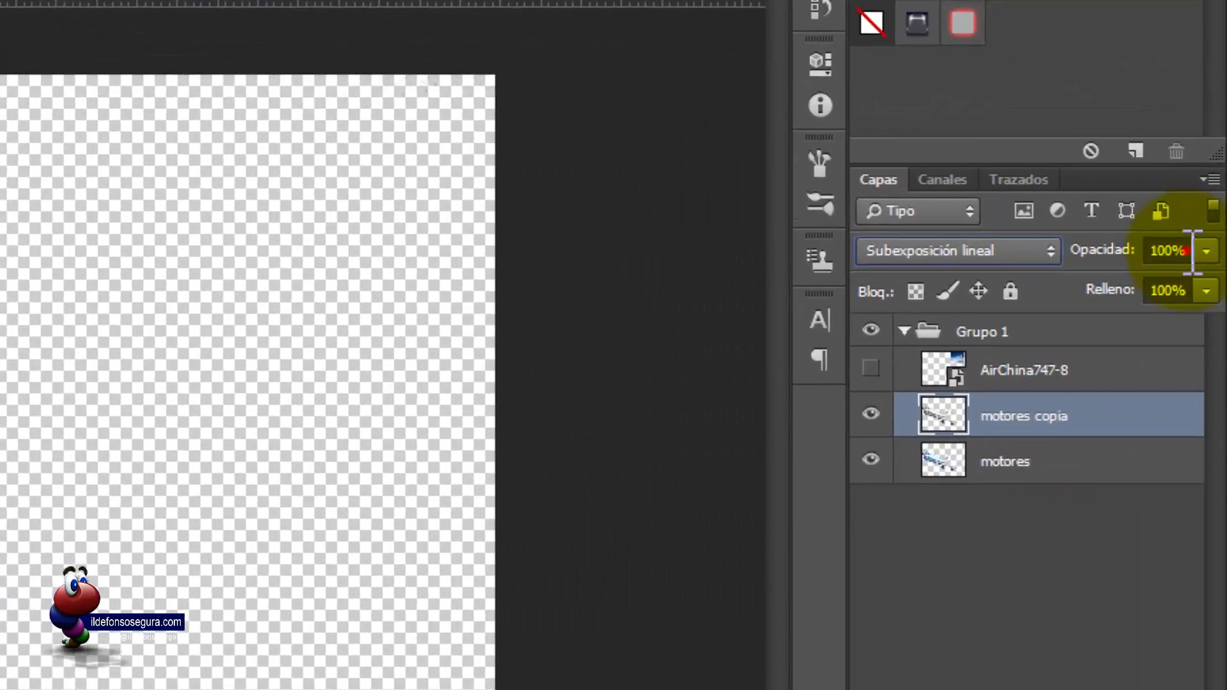
left_click(1201, 171)
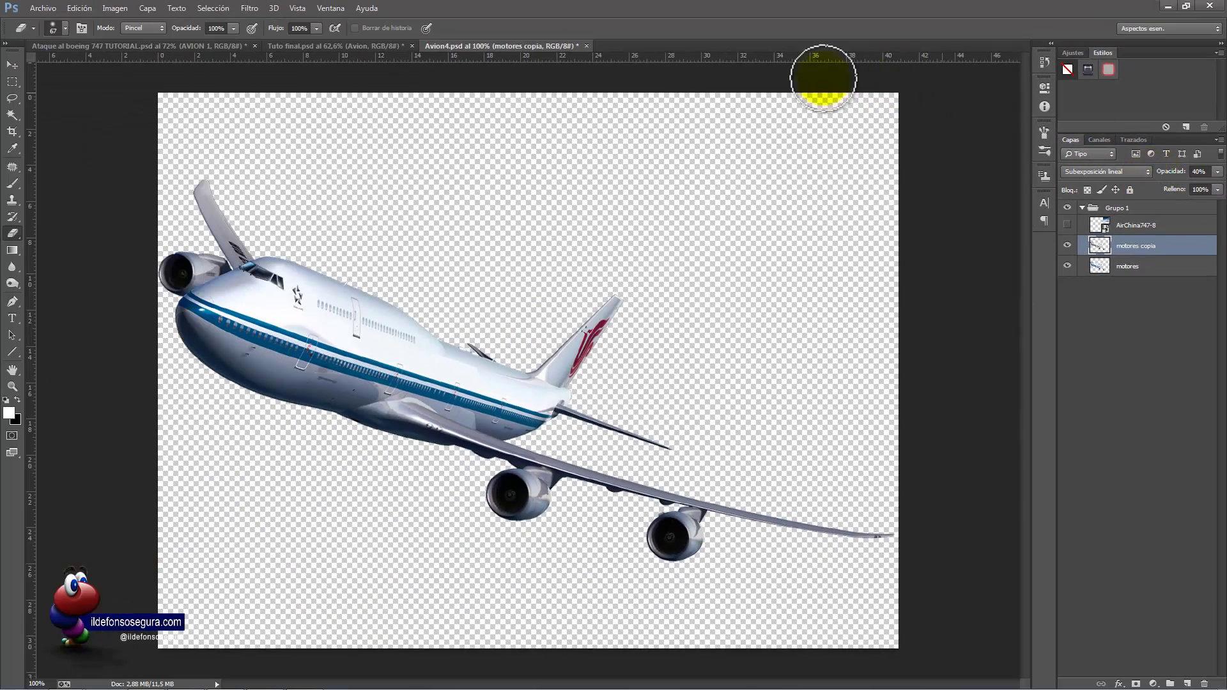
left_click(586, 45)
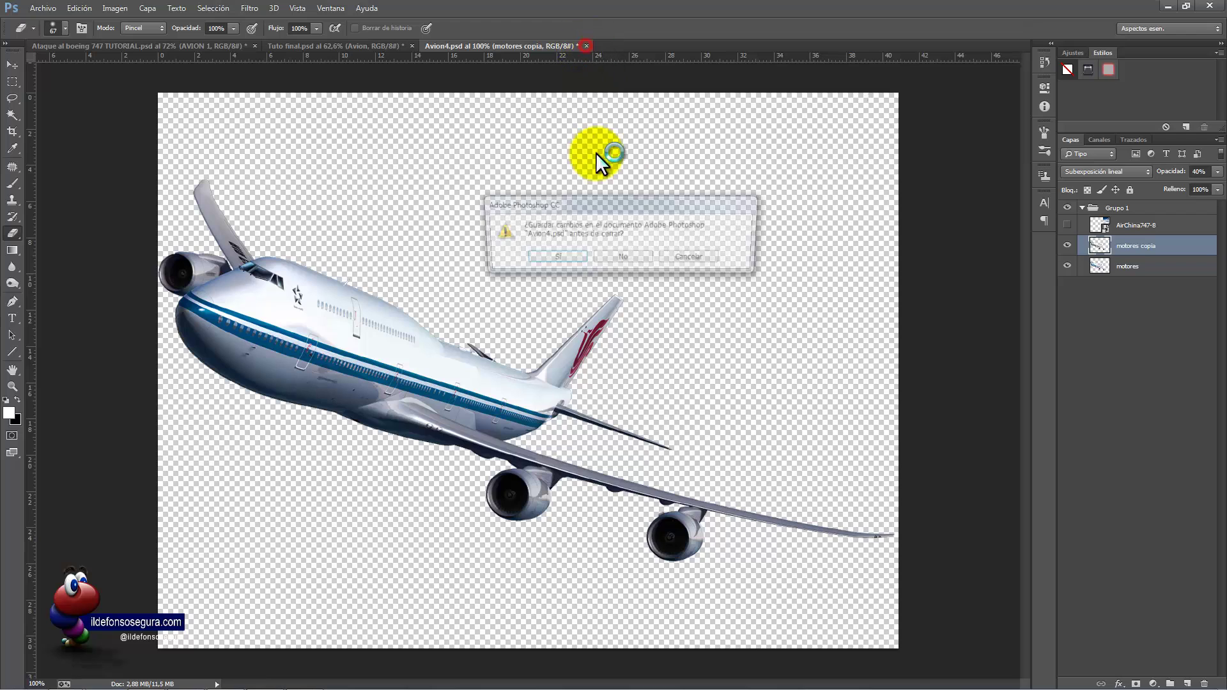
left_click(562, 258)
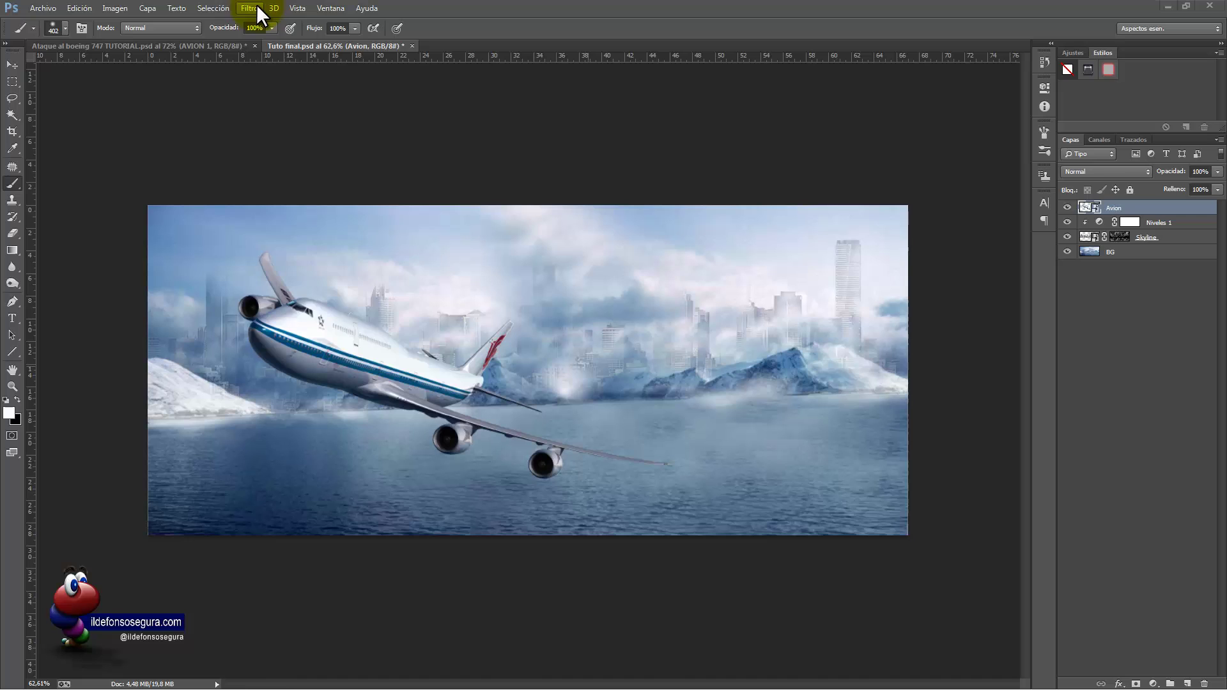
- Apply a Motion Blur smart filter to the Avion layer with angle -14° and distance 15 pixels
left_click(256, 5)
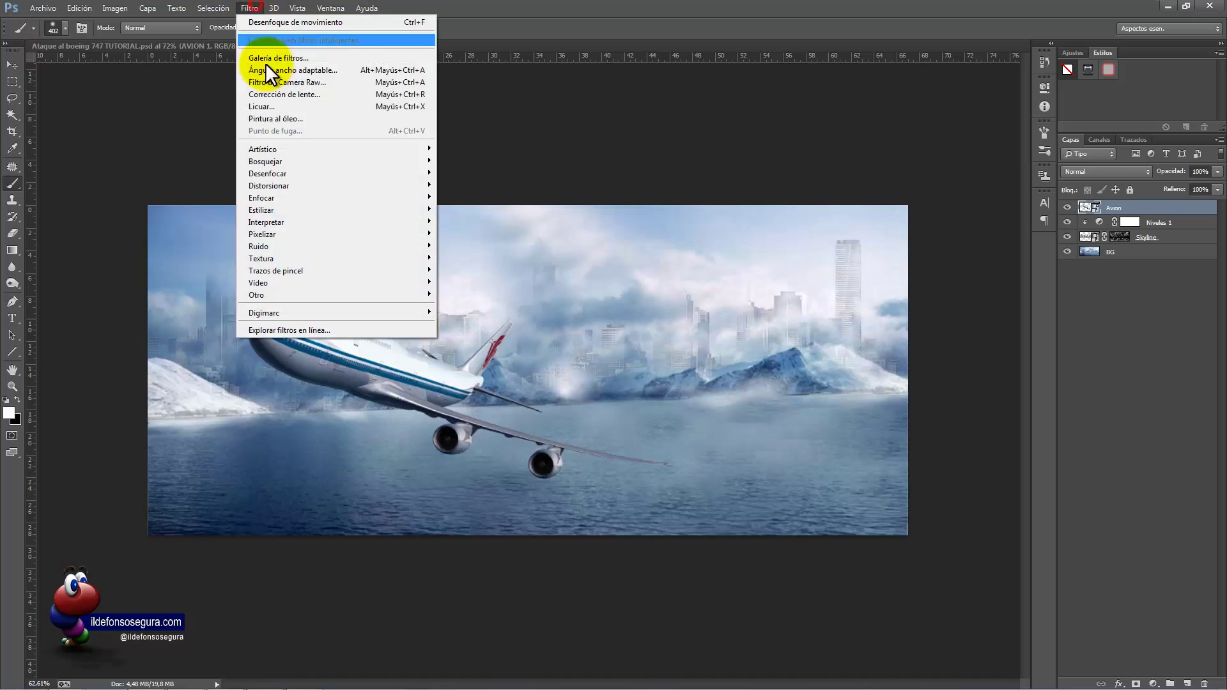
left_click(294, 167)
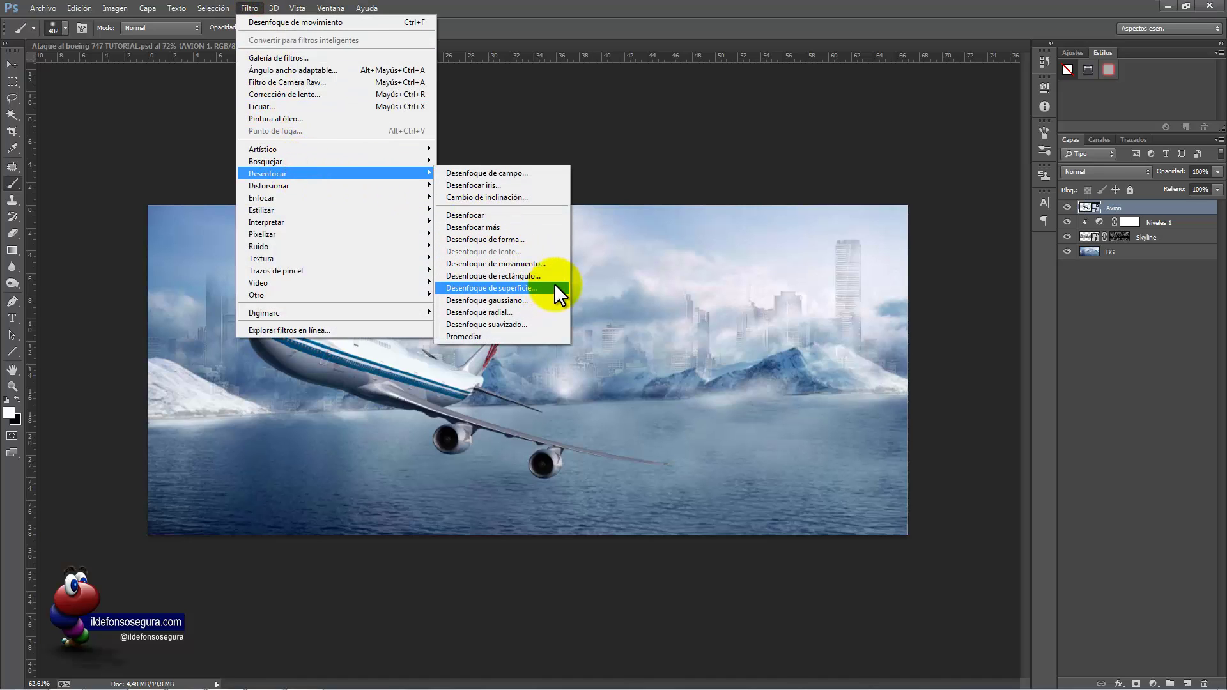
left_click(557, 265)
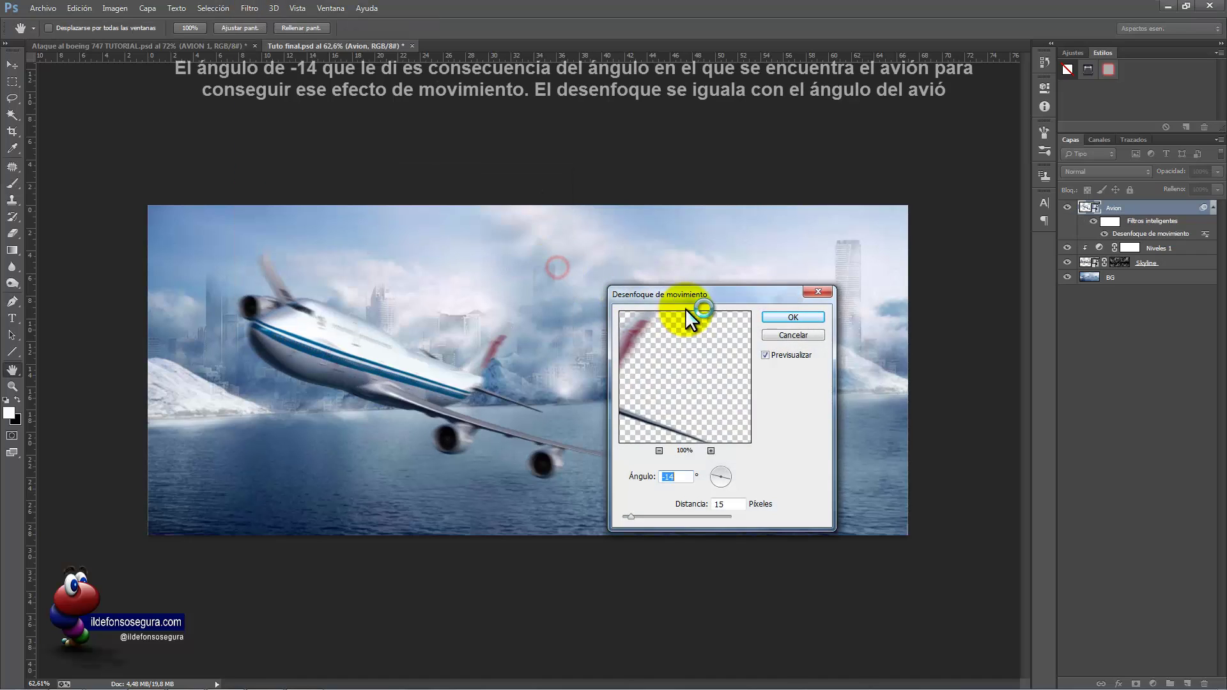
left_click_drag(670, 240, 723, 232)
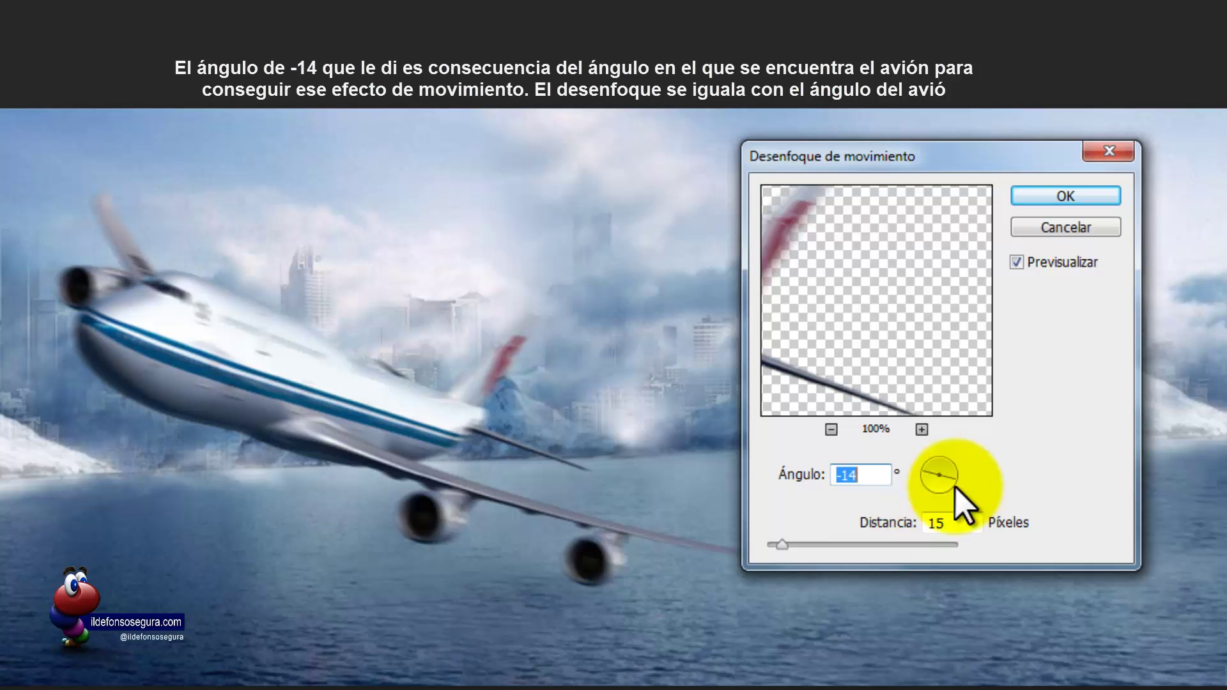
left_click(1057, 201)
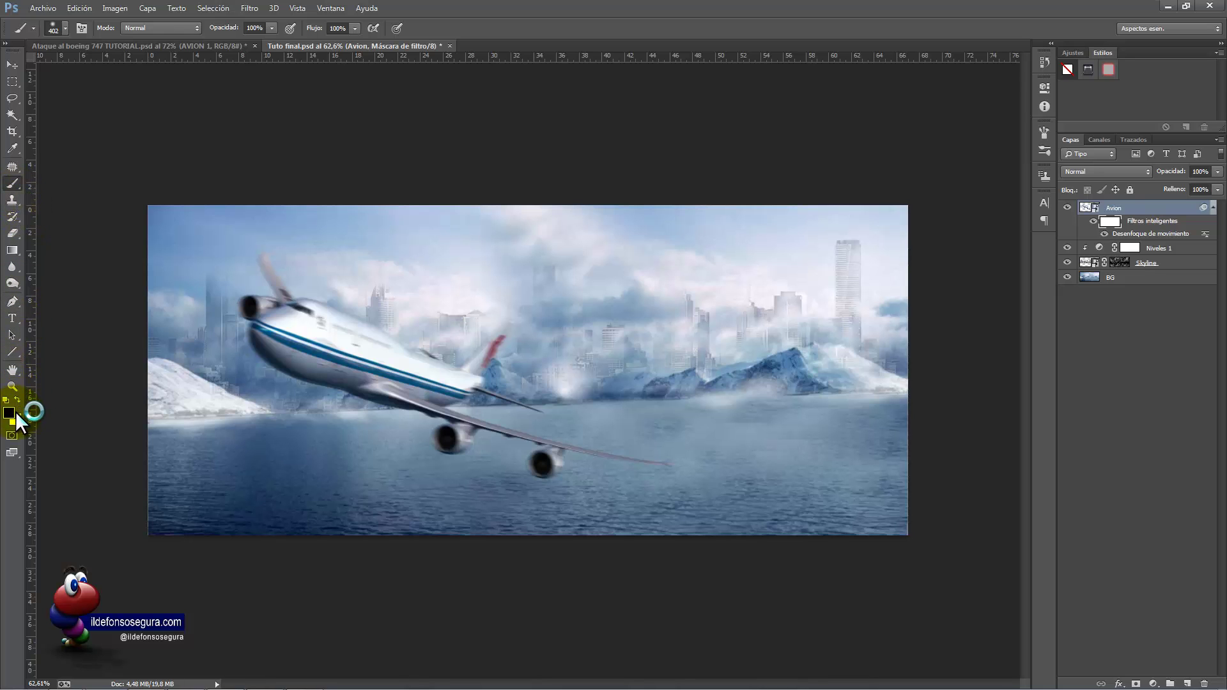
- Paint black on the Avion smart filter mask over the airplane's nose and front fuselage to remove the motion blur there
left_click_drag(291, 375, 303, 366)
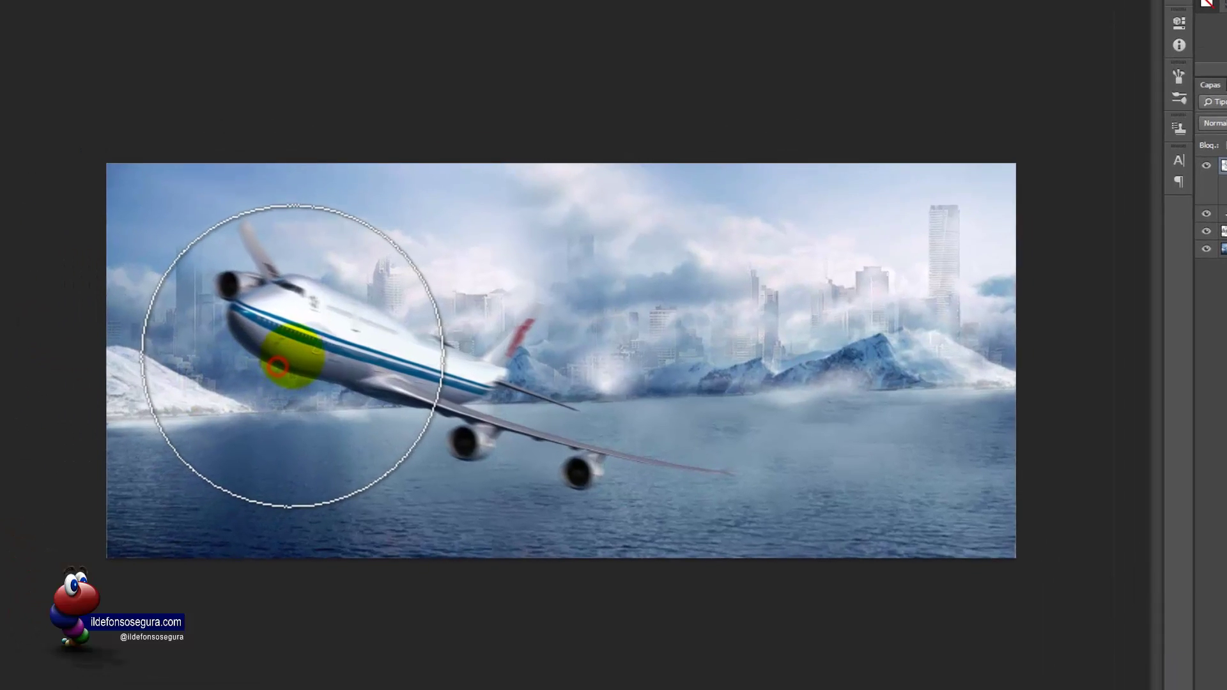
left_click(296, 362)
left_click(343, 395)
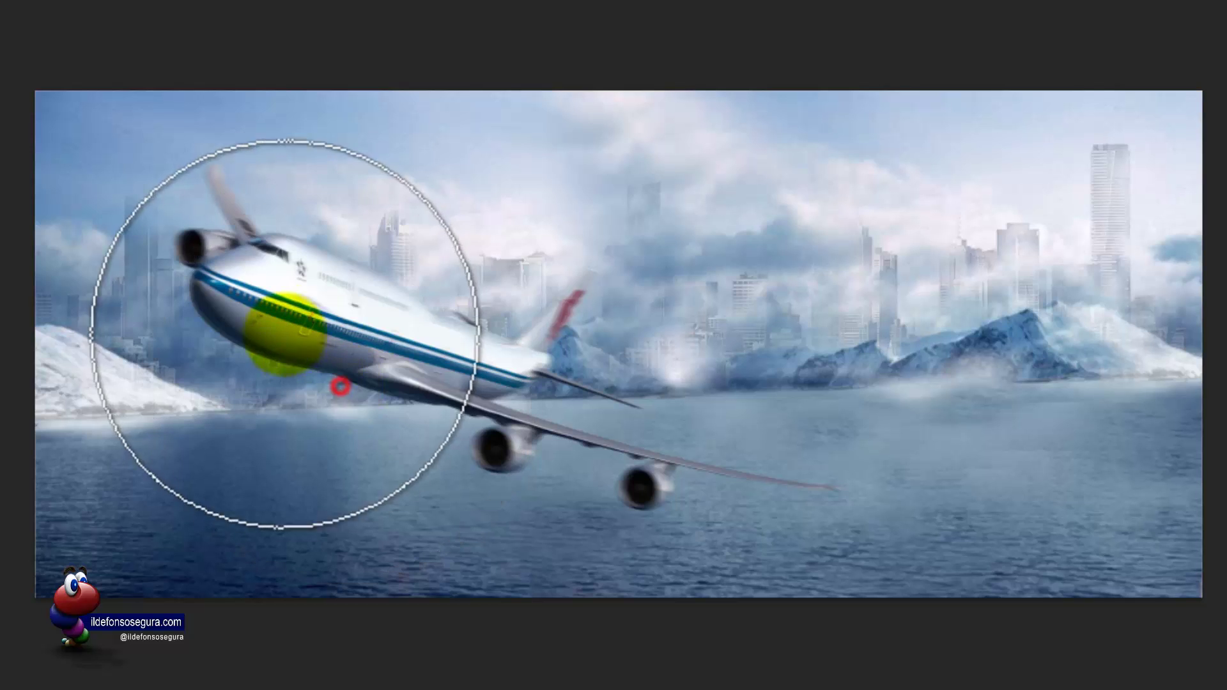
left_click(117, 167)
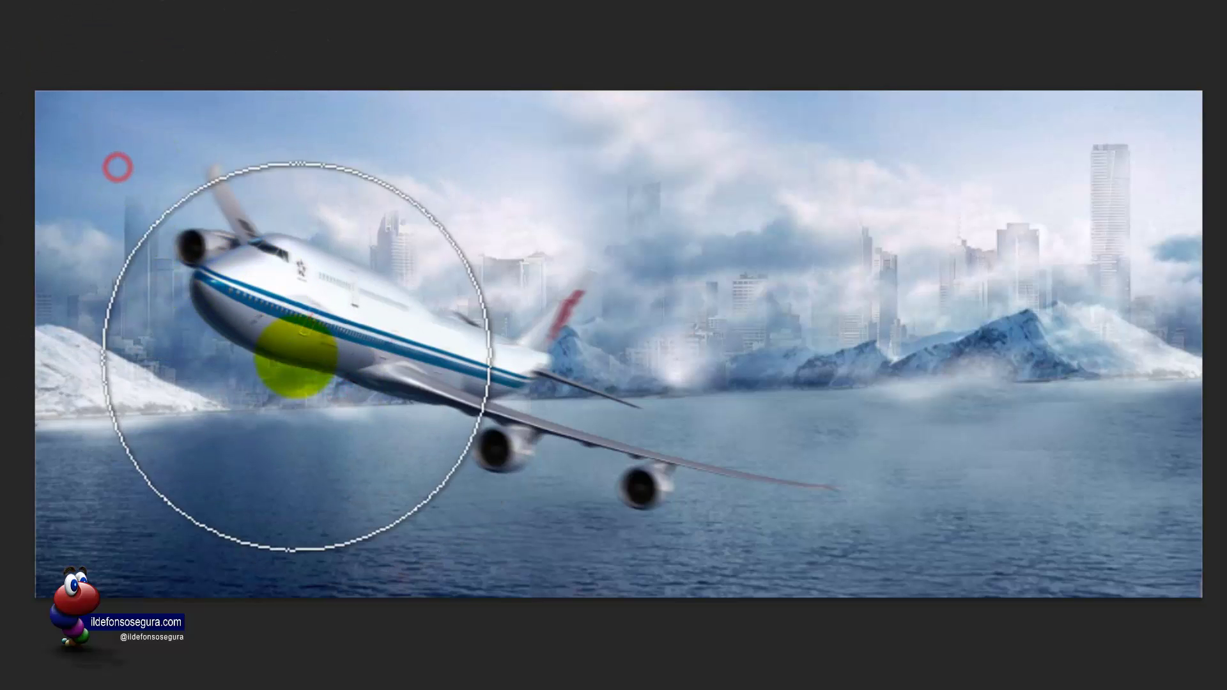
left_click(309, 388)
left_click(319, 339)
left_click(235, 354)
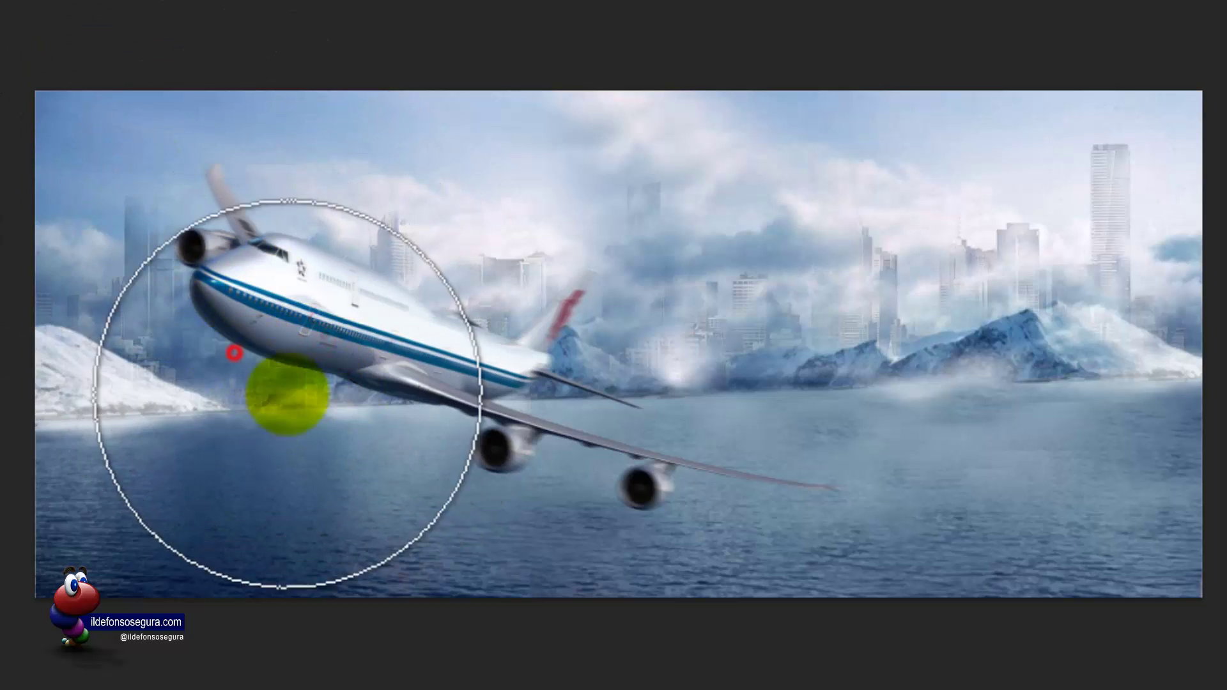
left_click(332, 413)
left_click_drag(400, 312, 324, 315)
left_click(346, 285)
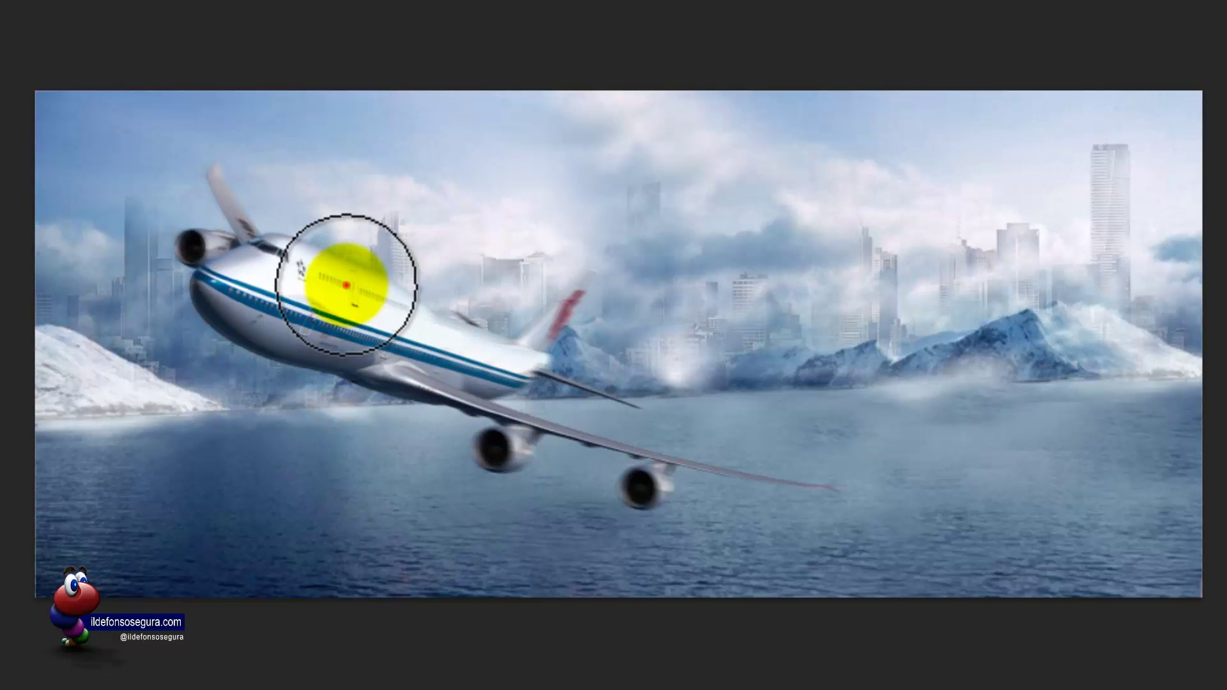
left_click(310, 263)
- Paint black on the Avion smart filter mask over the engines to remove their motion blur
left_click(491, 490)
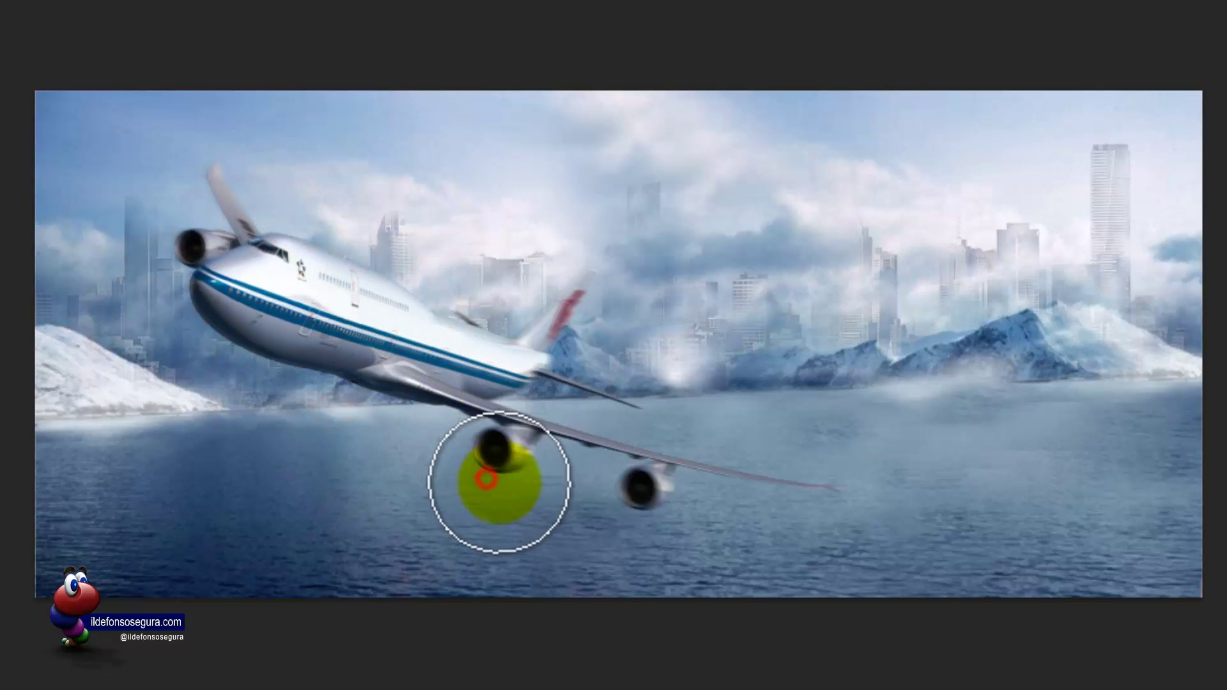
left_click(625, 512)
left_click(641, 534)
left_click(666, 524)
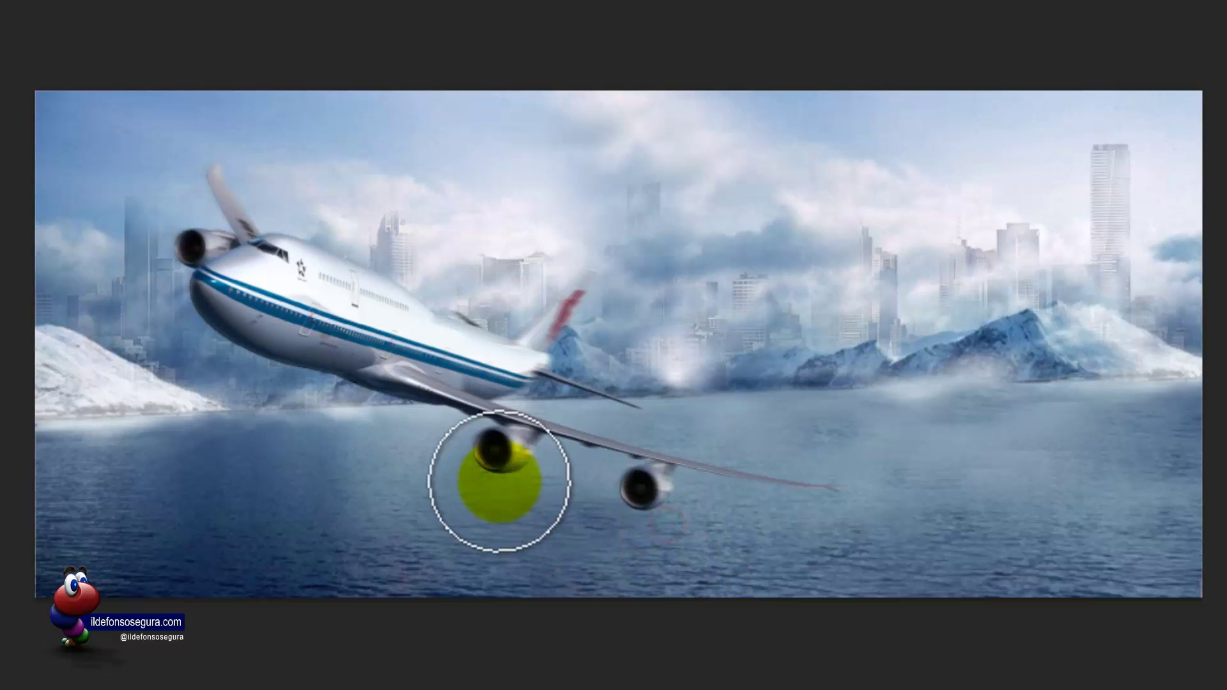
left_click(496, 446)
left_click(617, 505)
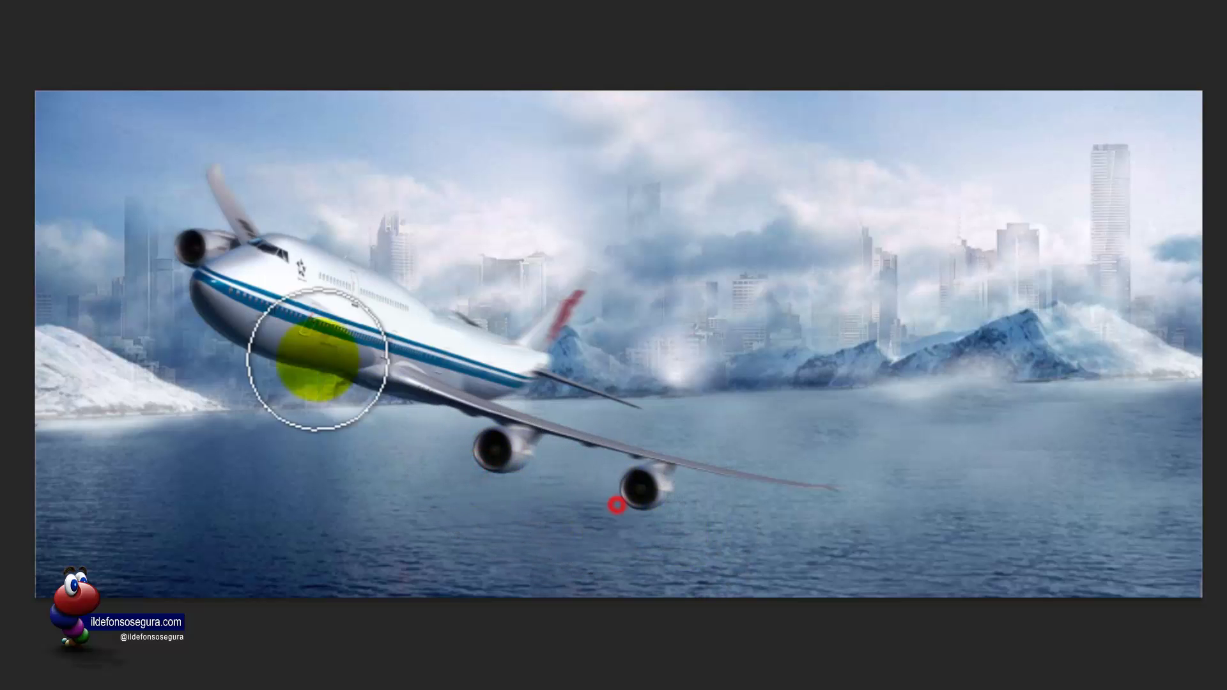
left_click(159, 248)
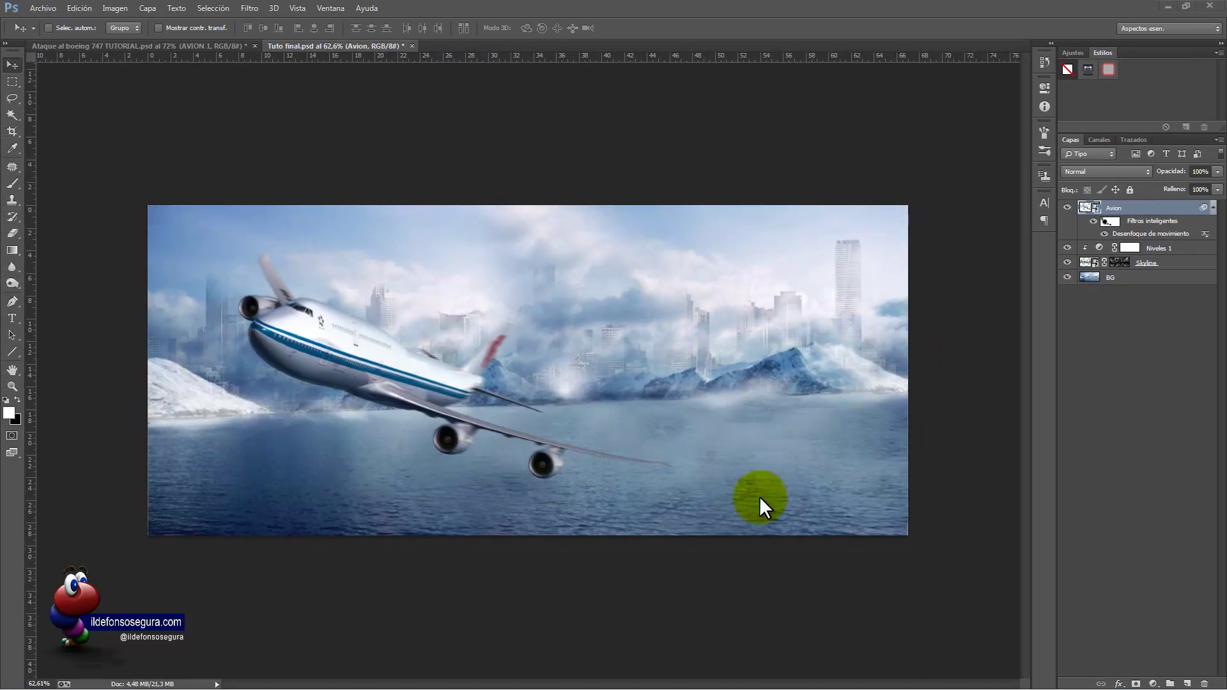
- Place the JohnstoneStrait_InRips image from the jpg auxiliares folder directly above the Niveles 1 layer
left_click(1102, 252)
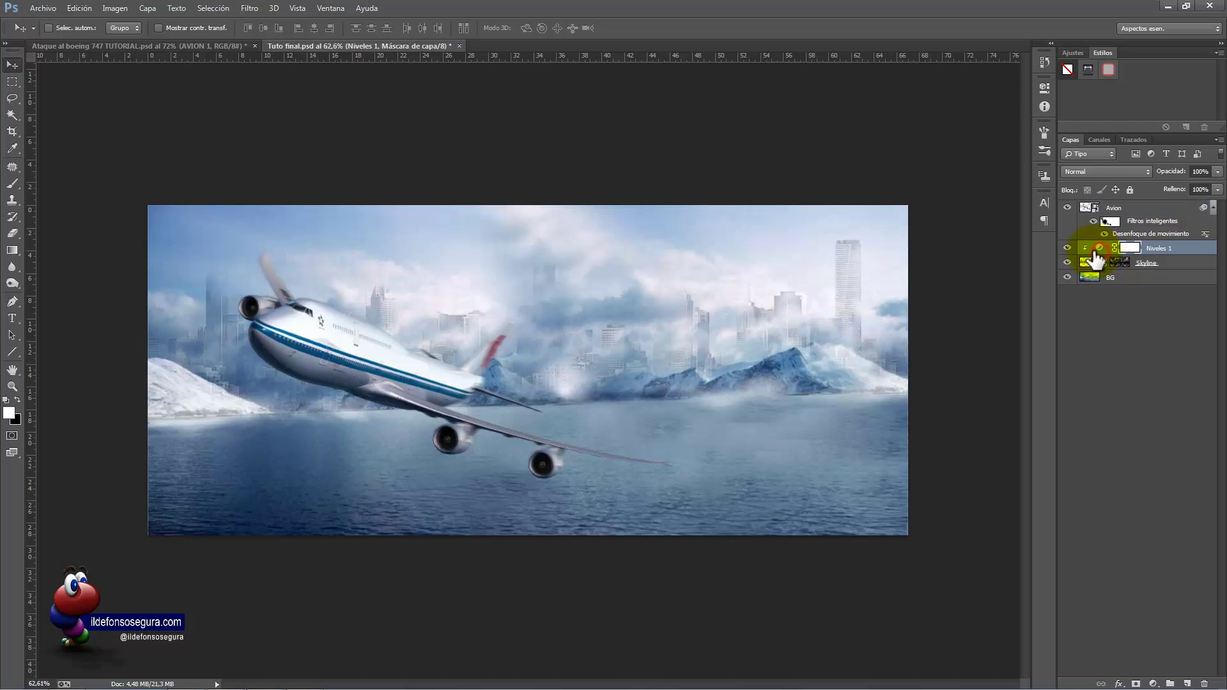
left_click(47, 14)
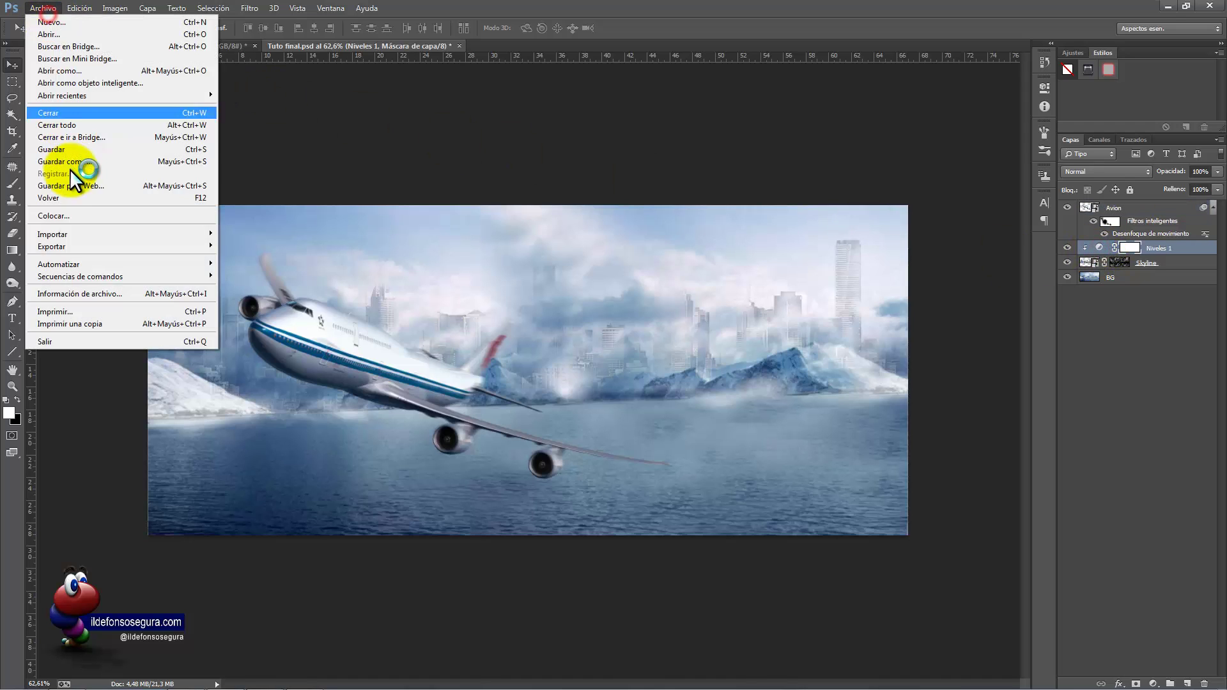
left_click(80, 214)
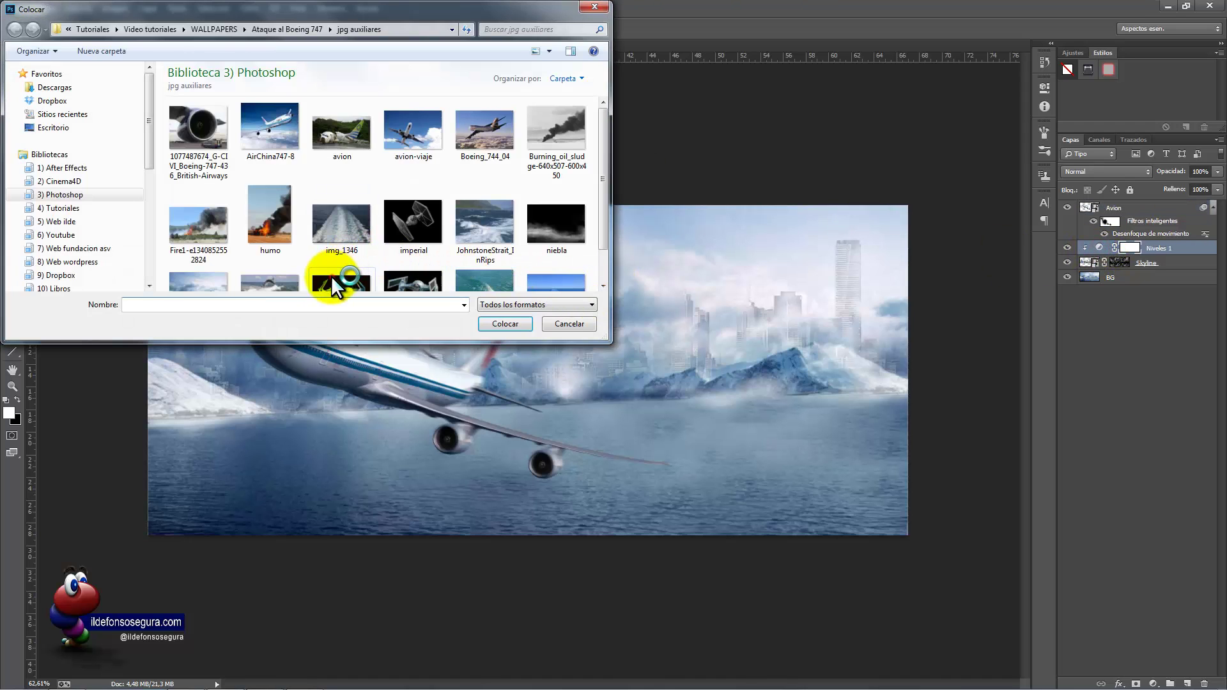
scroll(331, 274, "down", 1)
left_click(331, 276)
left_click(482, 185)
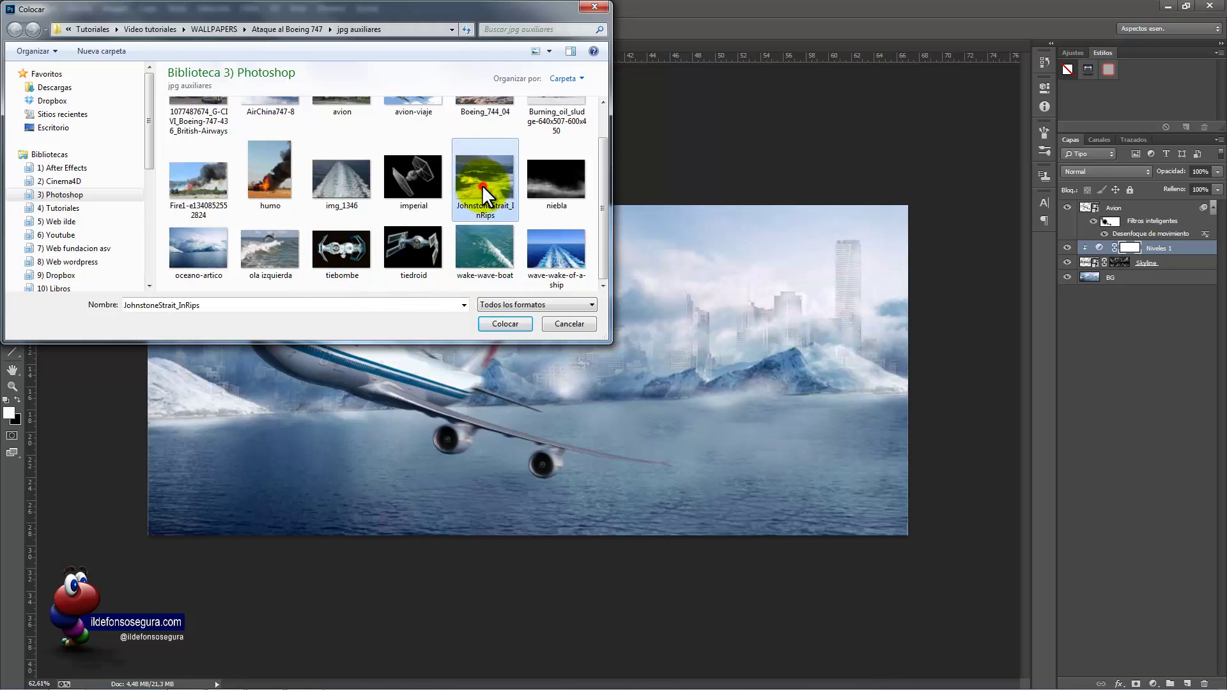
left_click(505, 324)
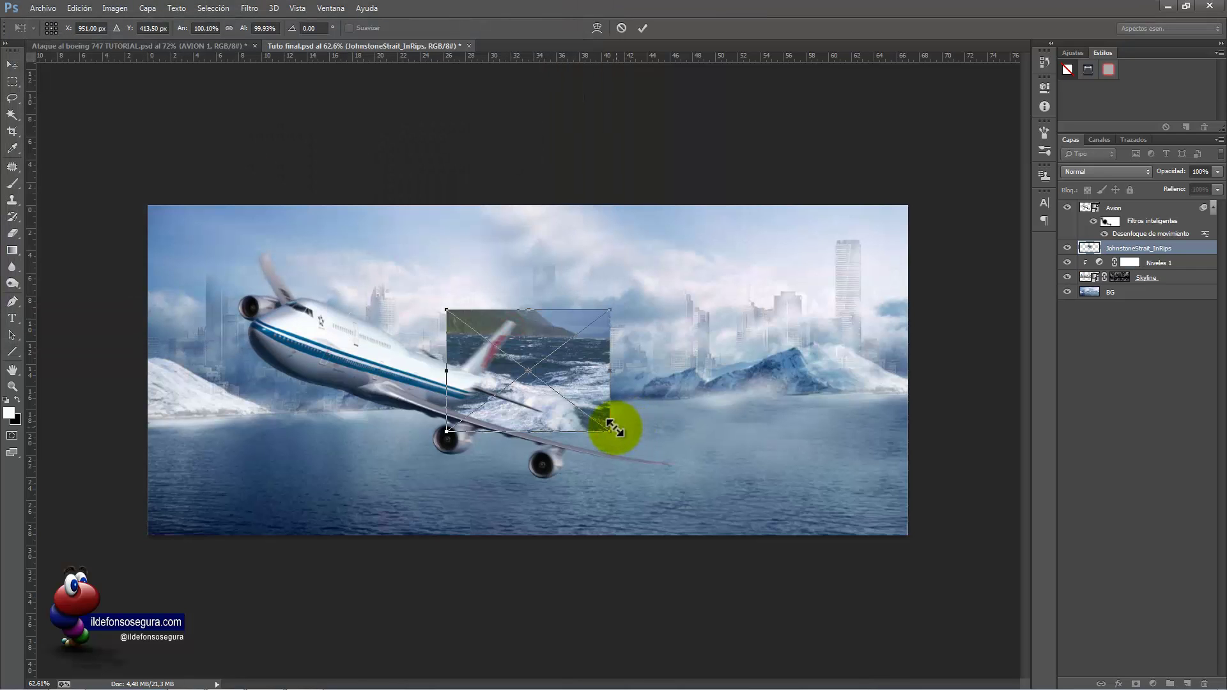
- Enlarge the placed sea image to about 171% and flip it horizontally
left_click_drag(612, 432, 681, 492)
left_click_drag(722, 525, 740, 537)
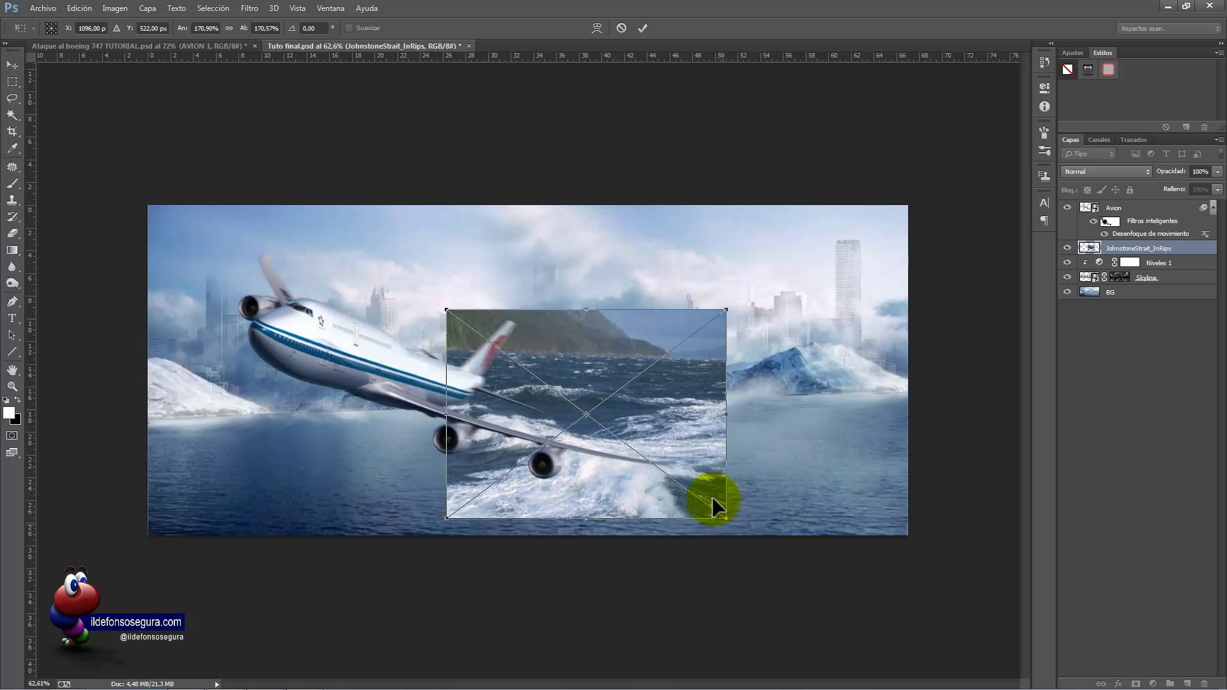
right_click(699, 472)
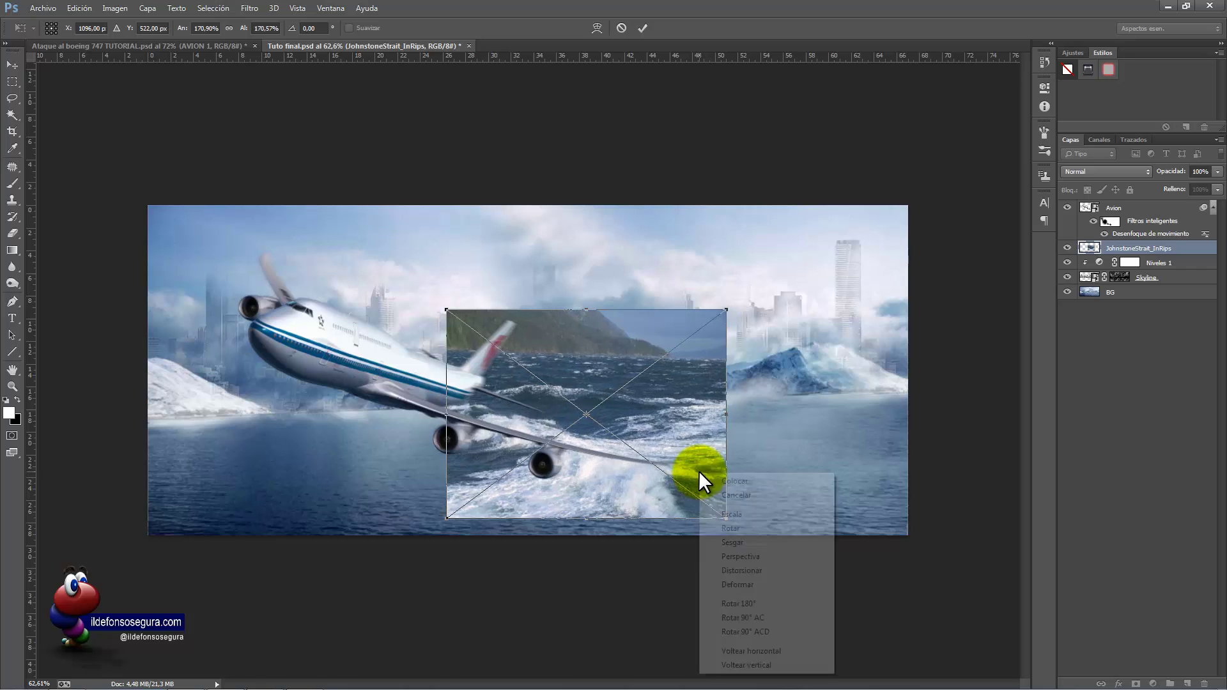
left_click(761, 651)
- Move the sea image under the airplane's wing, scale it to about 196%, rotate it about 5.3° and commit the placement
mouse_move(684, 510)
left_mouse_down()
mouse_move(666, 513)
mouse_move(668, 528)
left_mouse_up()
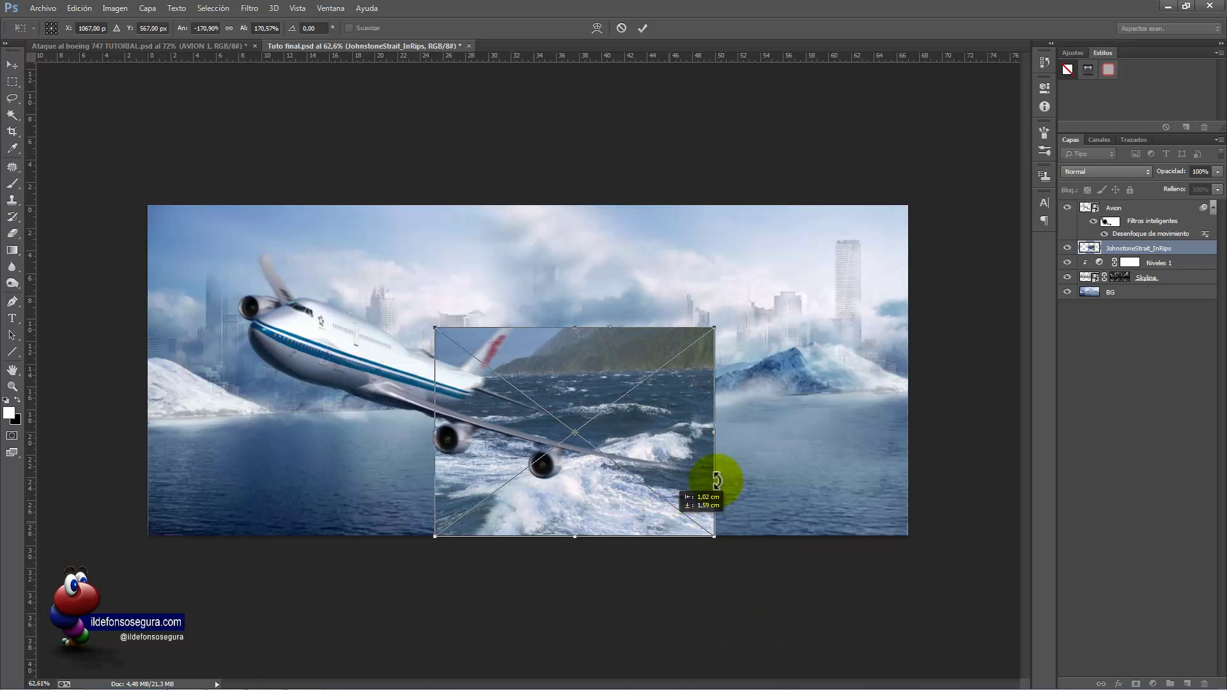
left_click_drag(756, 471, 756, 488)
left_click_drag(654, 484, 691, 486)
left_click_drag(768, 447, 770, 436)
left_click_drag(770, 359, 810, 323)
left_click_drag(748, 403, 815, 399)
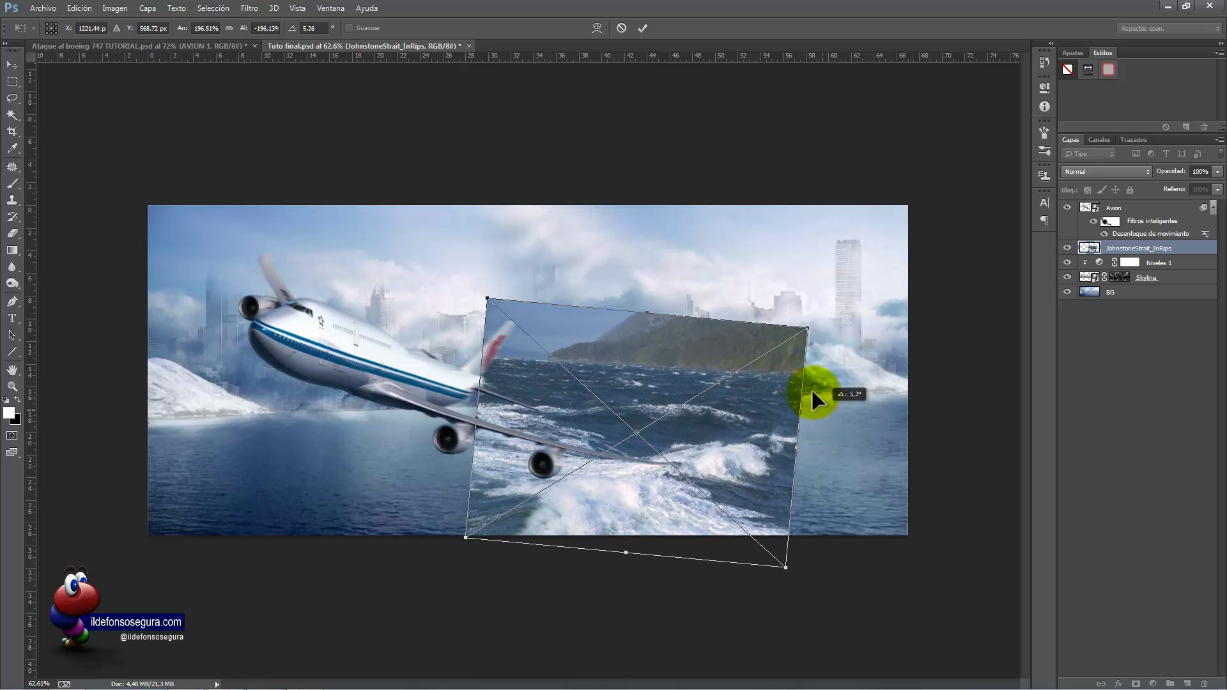
left_click(642, 29)
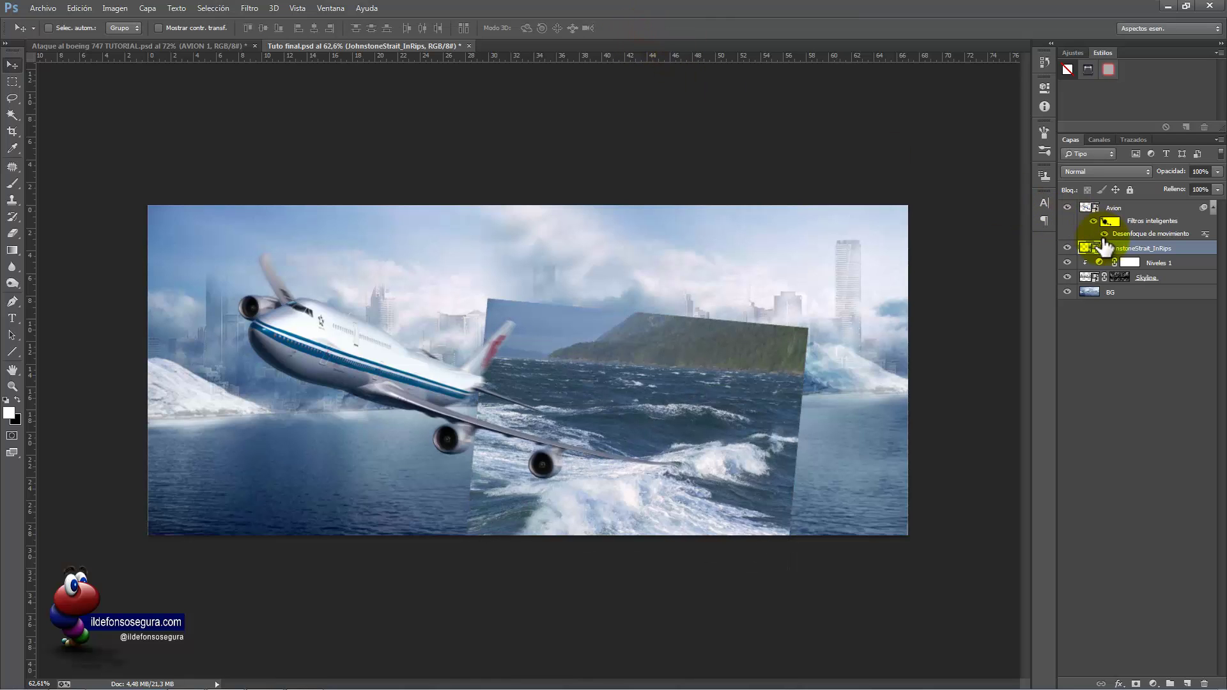
- Rasterize the JohnstoneStrait_InRips layer
right_click(1130, 253)
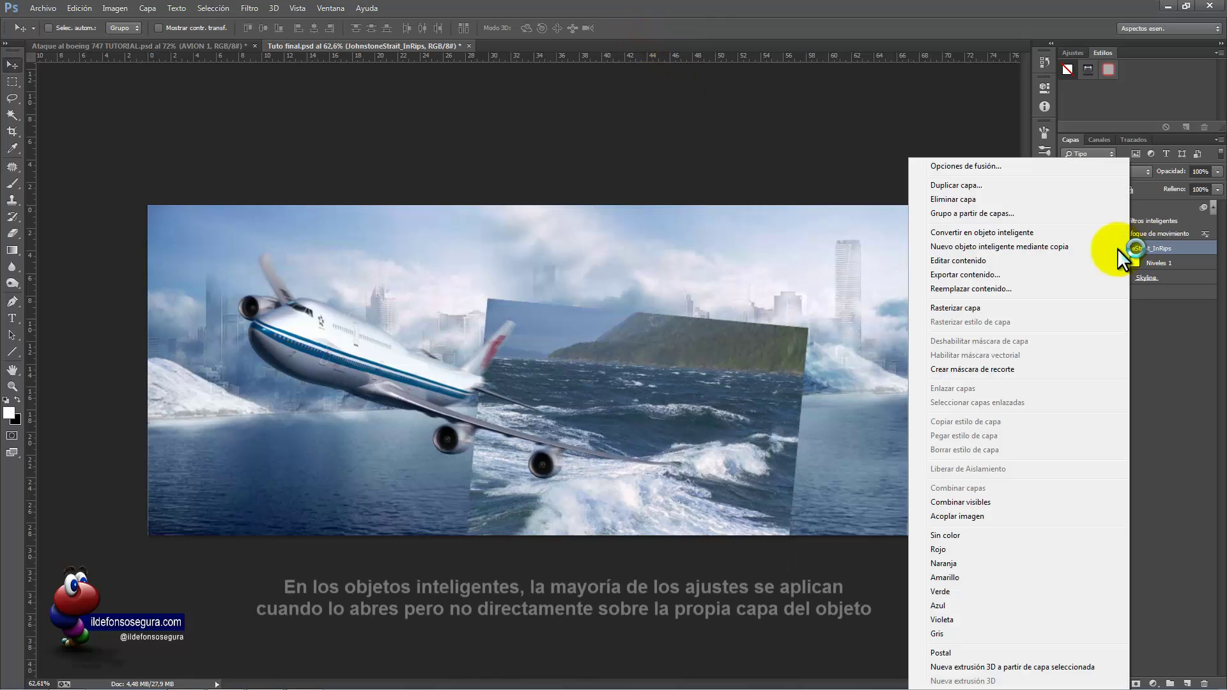
left_click(981, 308)
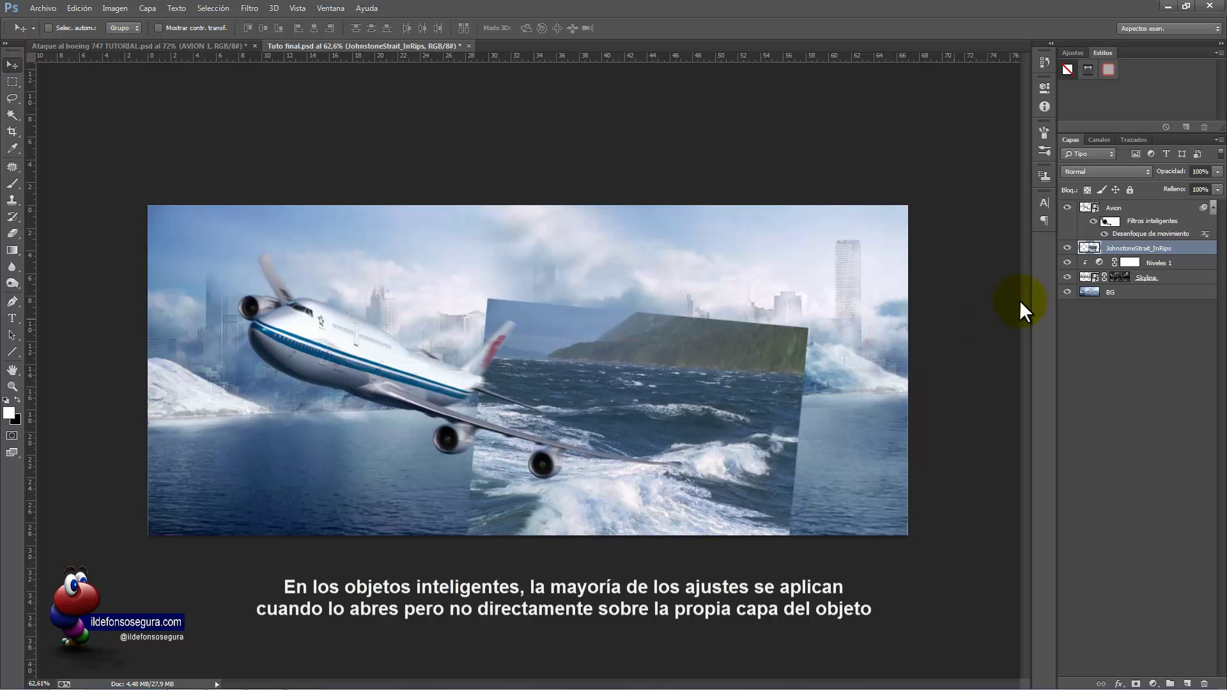
- Match the colour of the JohnstoneStrait_InRips layer to the BG layer of Tuto final.psd
left_click(115, 8)
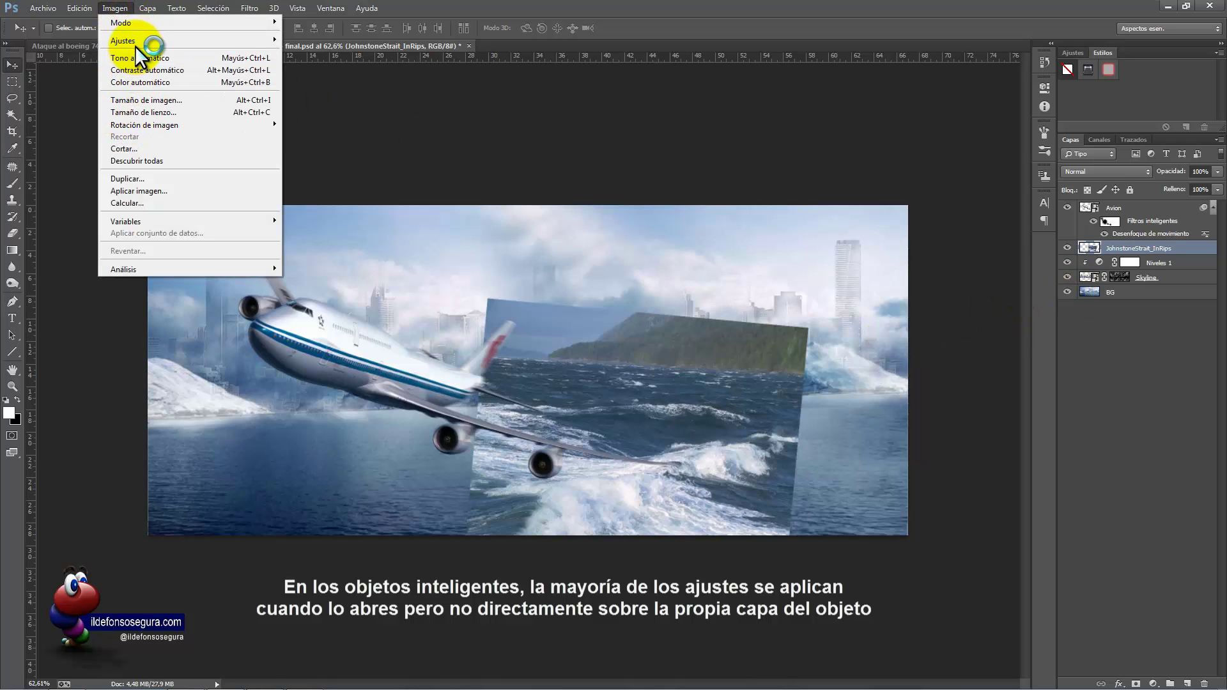
mouse_move(136, 42)
left_click(389, 128)
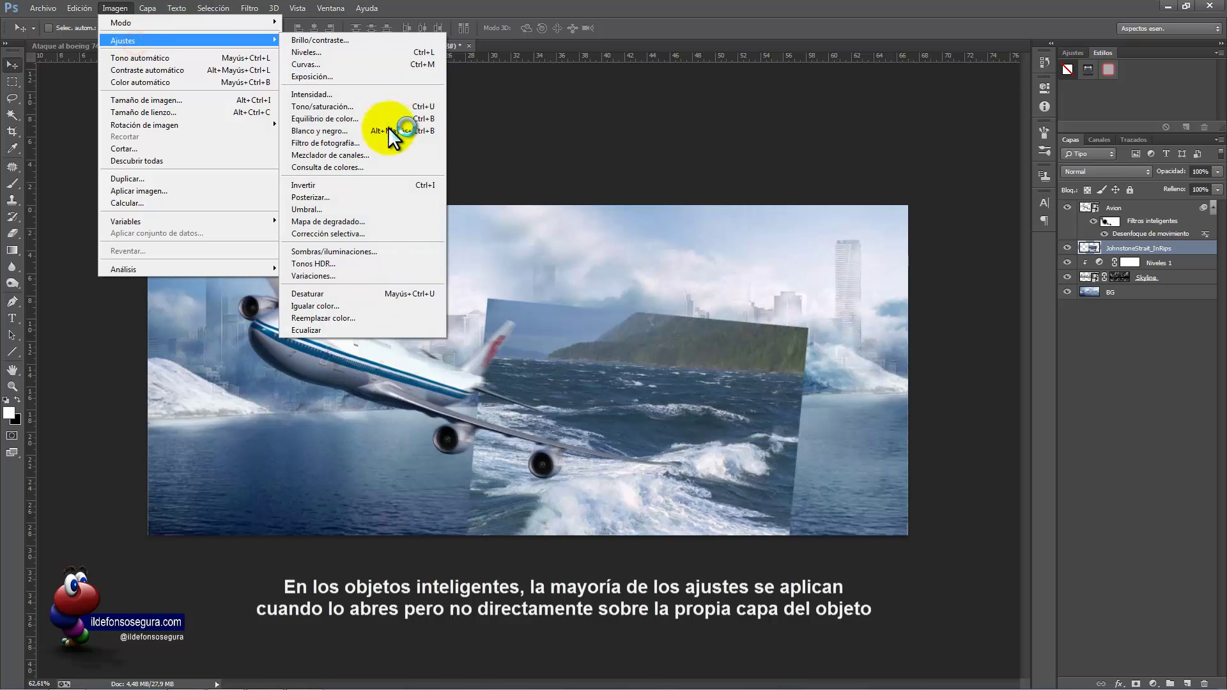
left_click(344, 308)
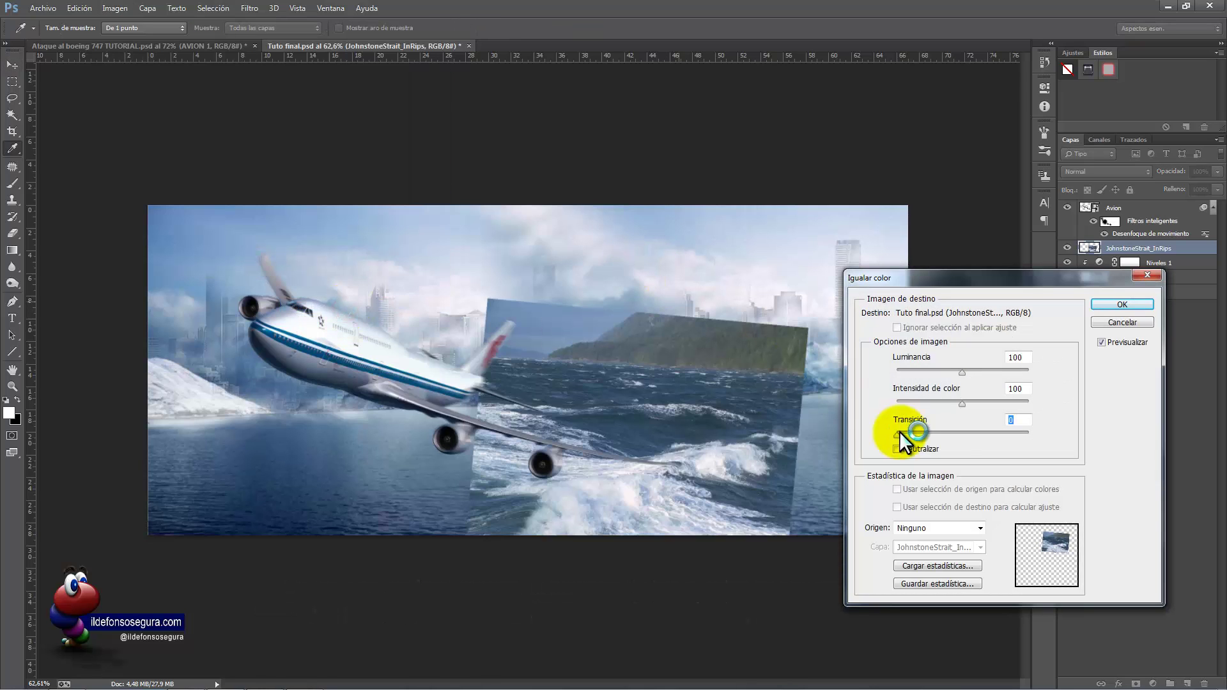
left_click(974, 531)
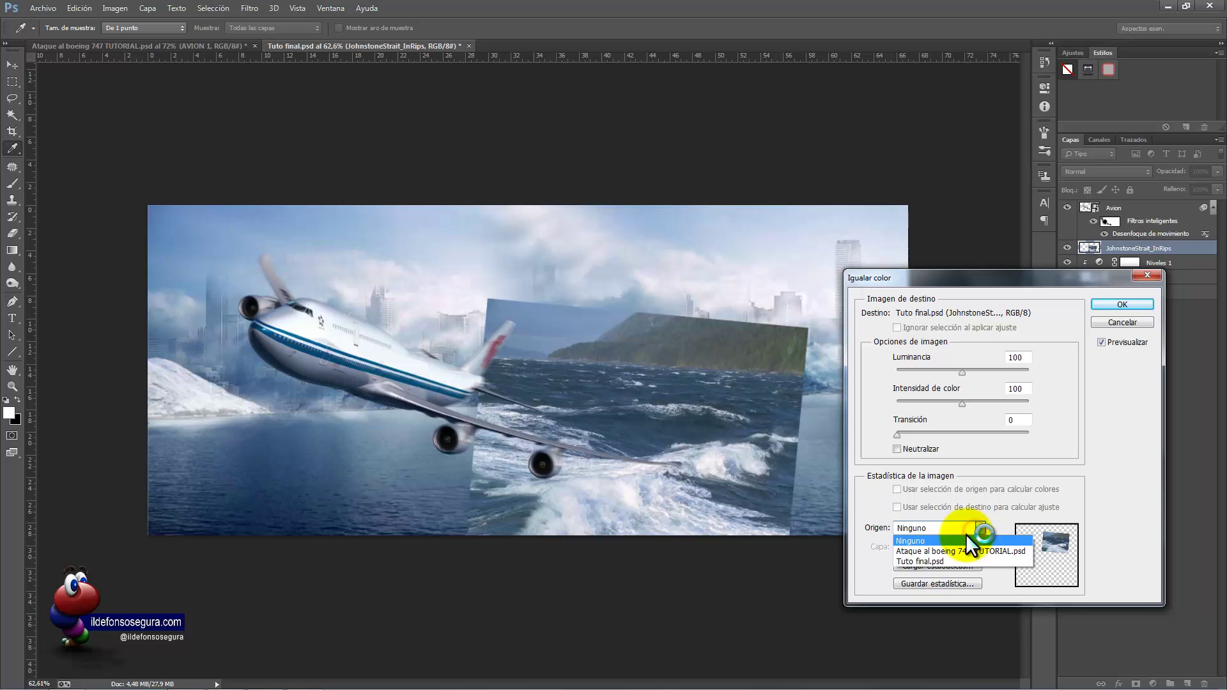
left_click(945, 561)
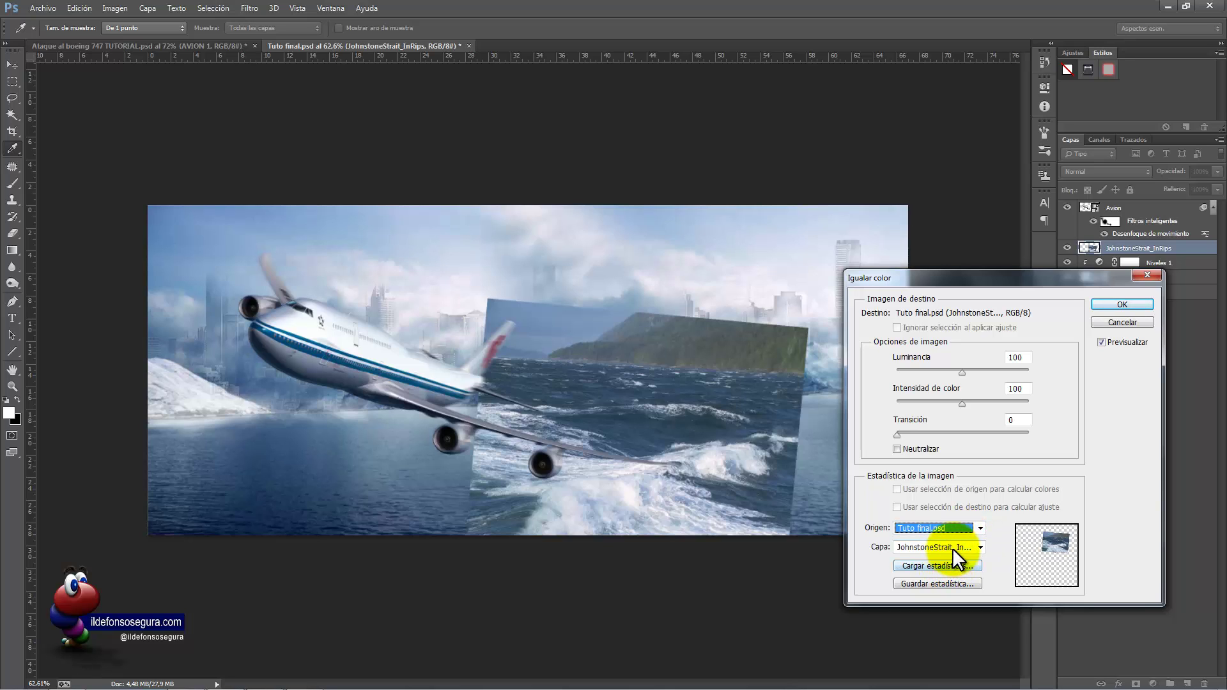
left_click(952, 547)
left_click(926, 607)
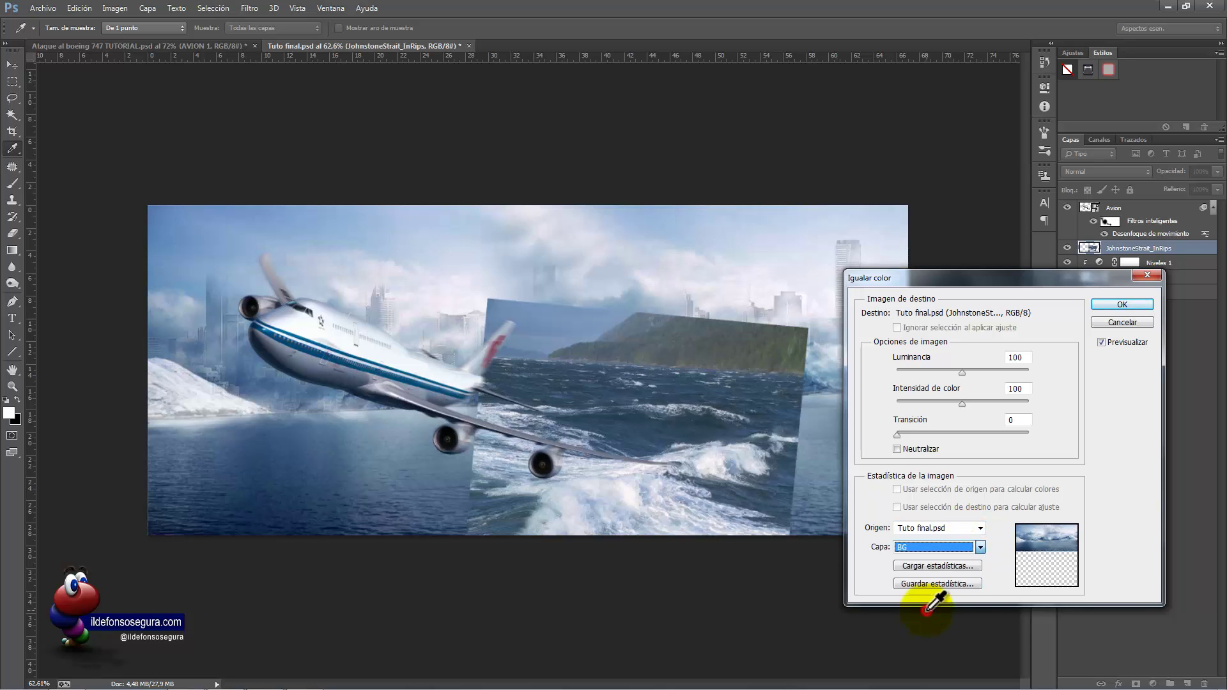
left_click(1113, 305)
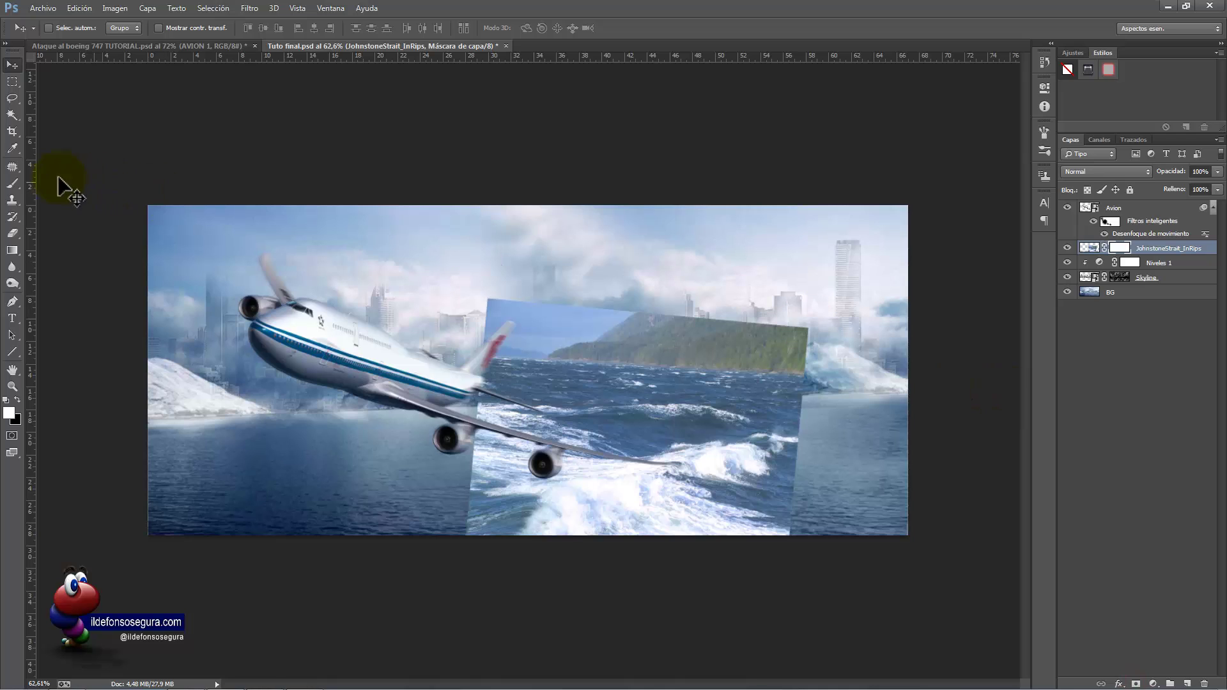
- Use a black splatter brush, reduced from 545 to 353 px, on the sea layer's mask to hide the photo's sky and hill
left_click(15, 185)
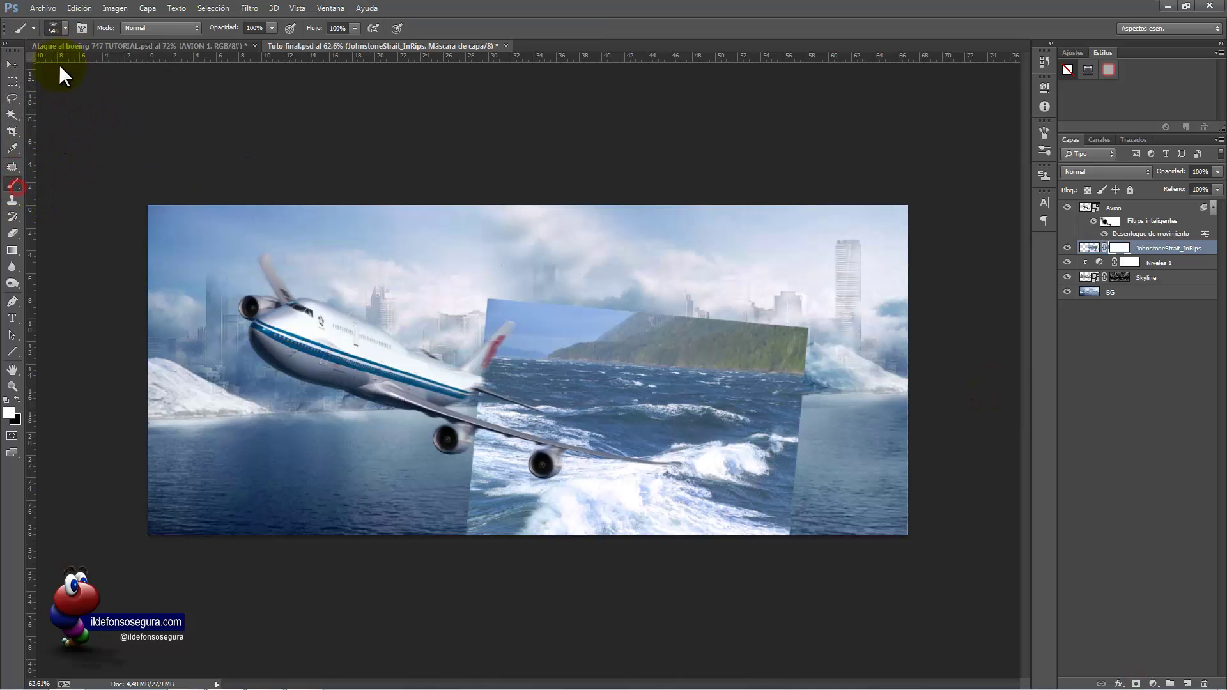
left_click(64, 29)
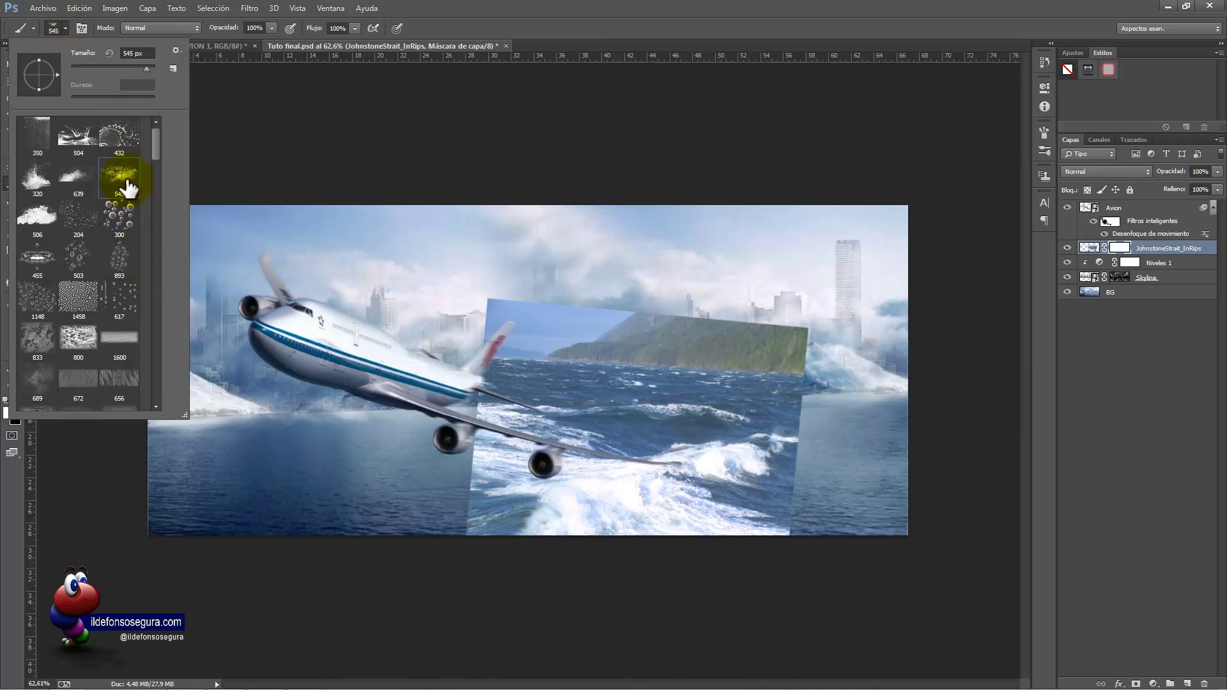
left_click(504, 27)
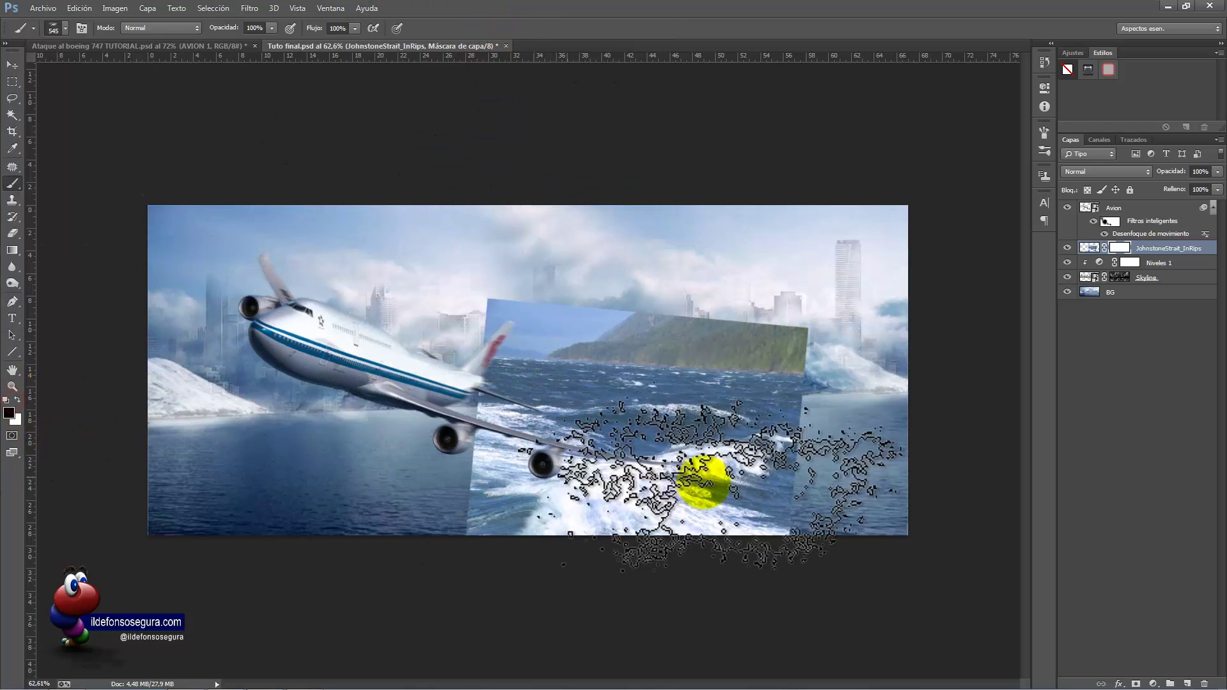
left_click(821, 500)
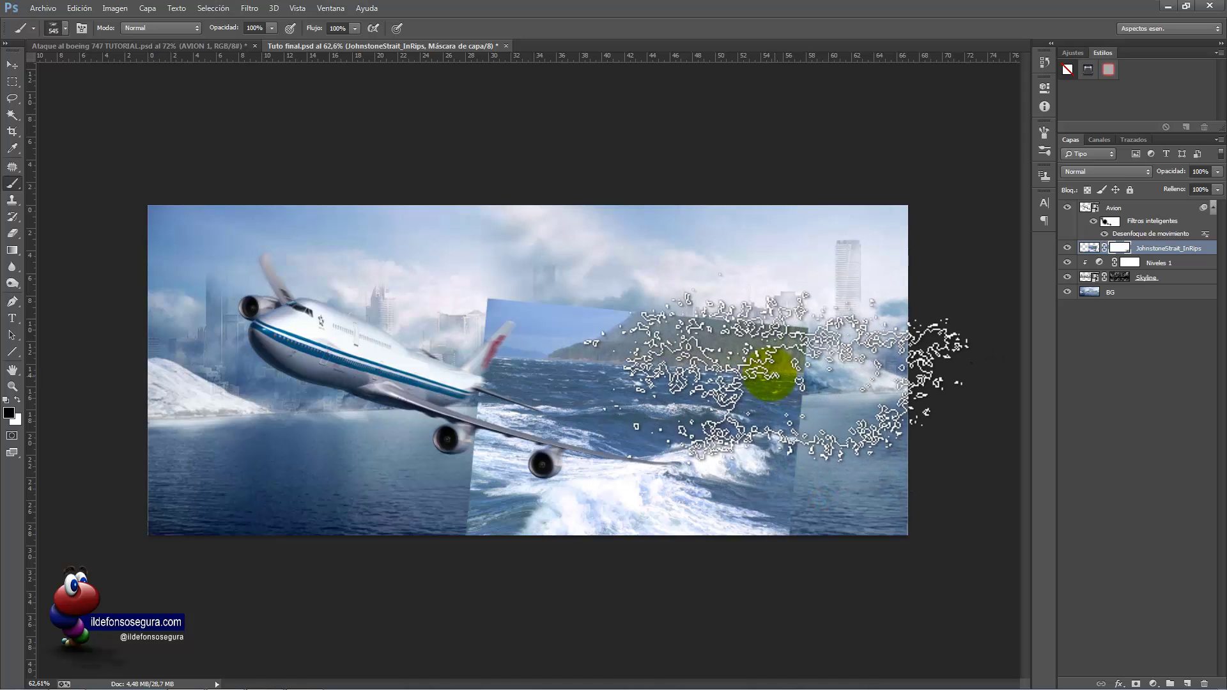
mouse_move(773, 374)
left_mouse_down("alt")
mouse_move(715, 371)
mouse_move(718, 360)
left_mouse_up("alt")
mouse_move(783, 335)
left_mouse_down()
mouse_move(728, 329)
mouse_move(554, 351)
mouse_move(511, 318)
mouse_move(527, 293)
mouse_move(517, 336)
mouse_move(484, 360)
mouse_move(487, 429)
mouse_move(470, 468)
left_mouse_up()
- Mask out the sea photo's hard left edge below the engines and the leftover patches behind the airplane's tail
left_click(467, 476)
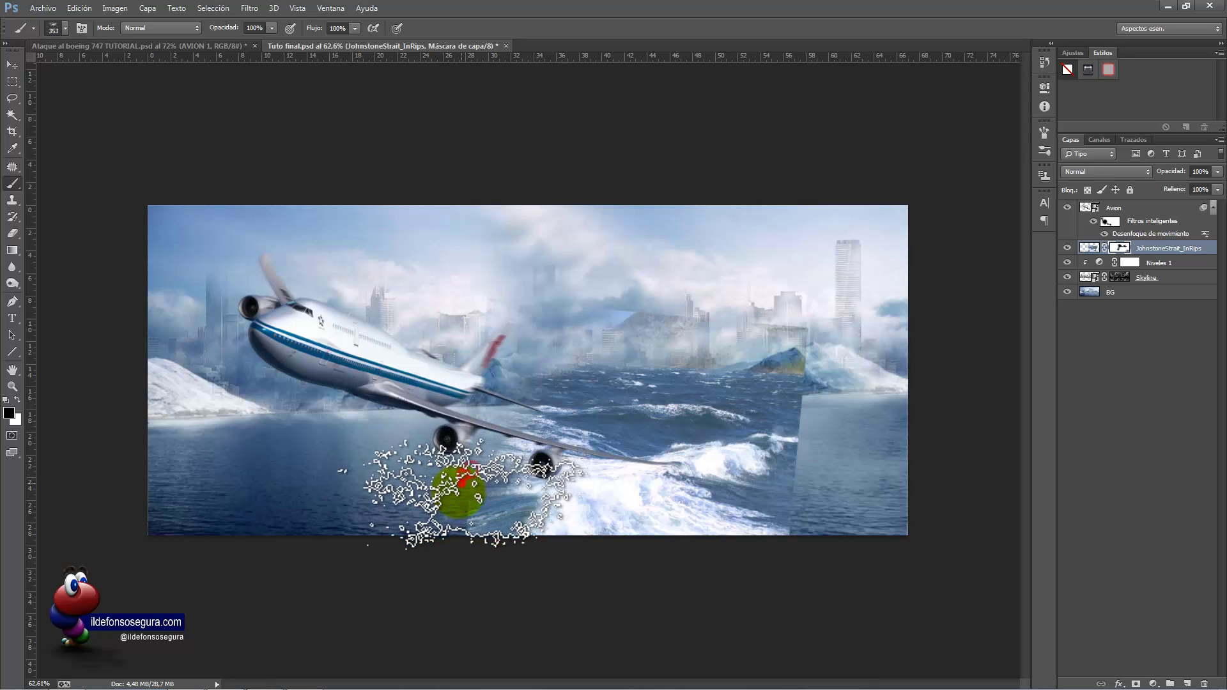
left_click(452, 503)
left_click(451, 526)
left_click(438, 498)
left_click(567, 403)
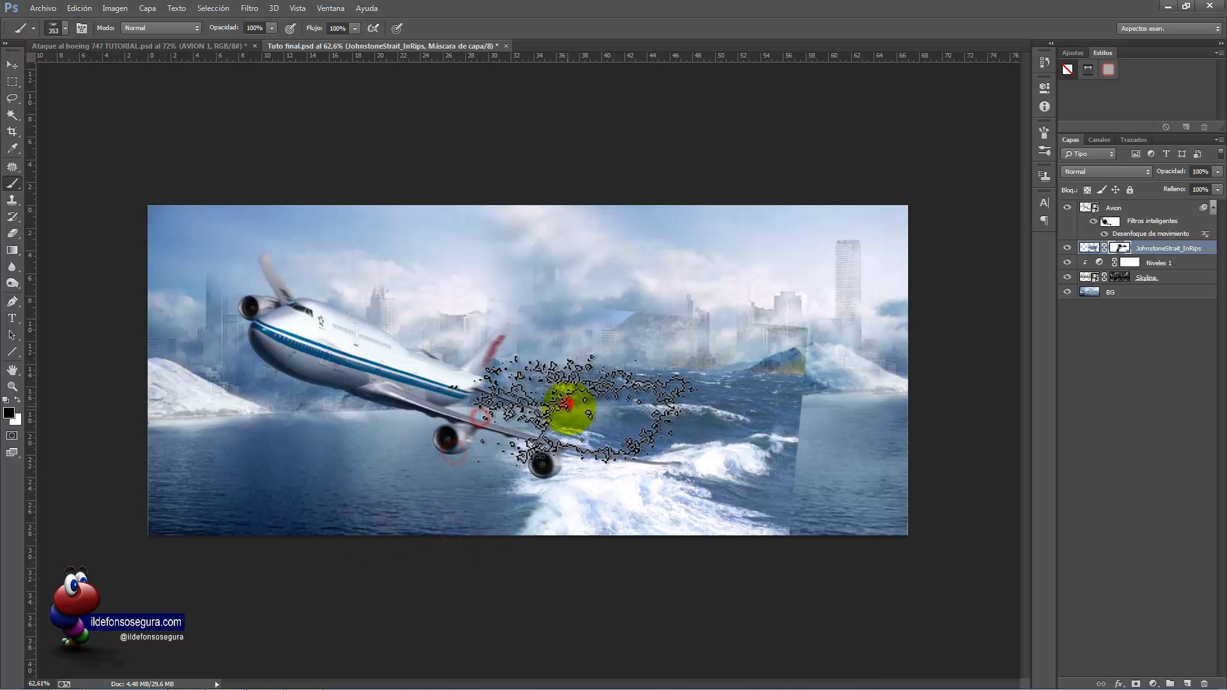
mouse_move(606, 394)
left_mouse_down()
mouse_move(562, 380)
mouse_move(725, 304)
mouse_move(543, 262)
left_mouse_up()
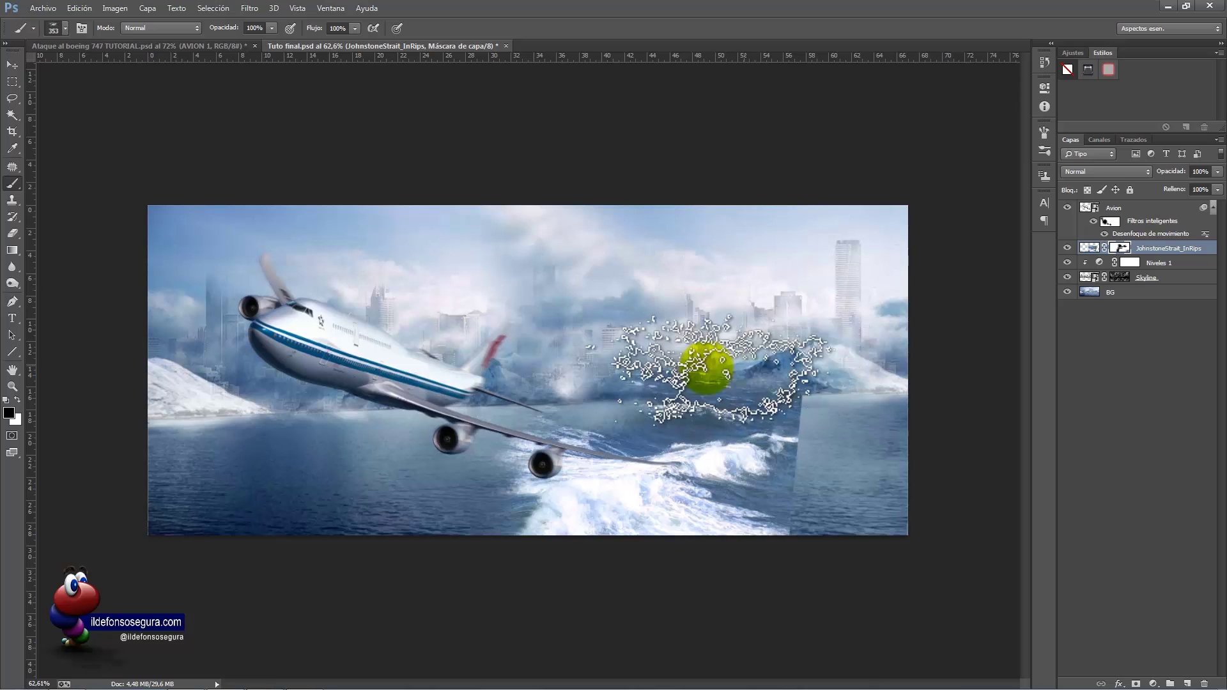
- Mask out the sea photo's upper waves along the horizon, from the wing across to the photo's right edge
left_click(661, 387)
left_click(641, 411)
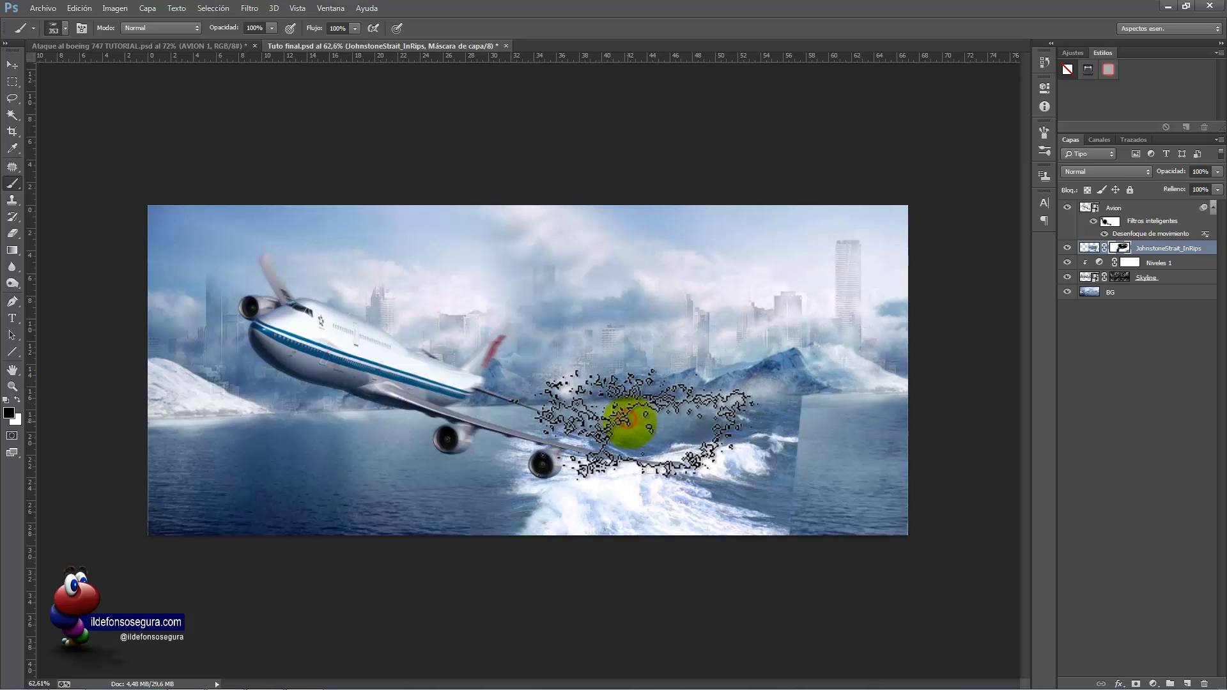
left_click(627, 429)
left_click(648, 415)
left_click(666, 415)
left_click(711, 412)
left_click(746, 411)
left_click(787, 412)
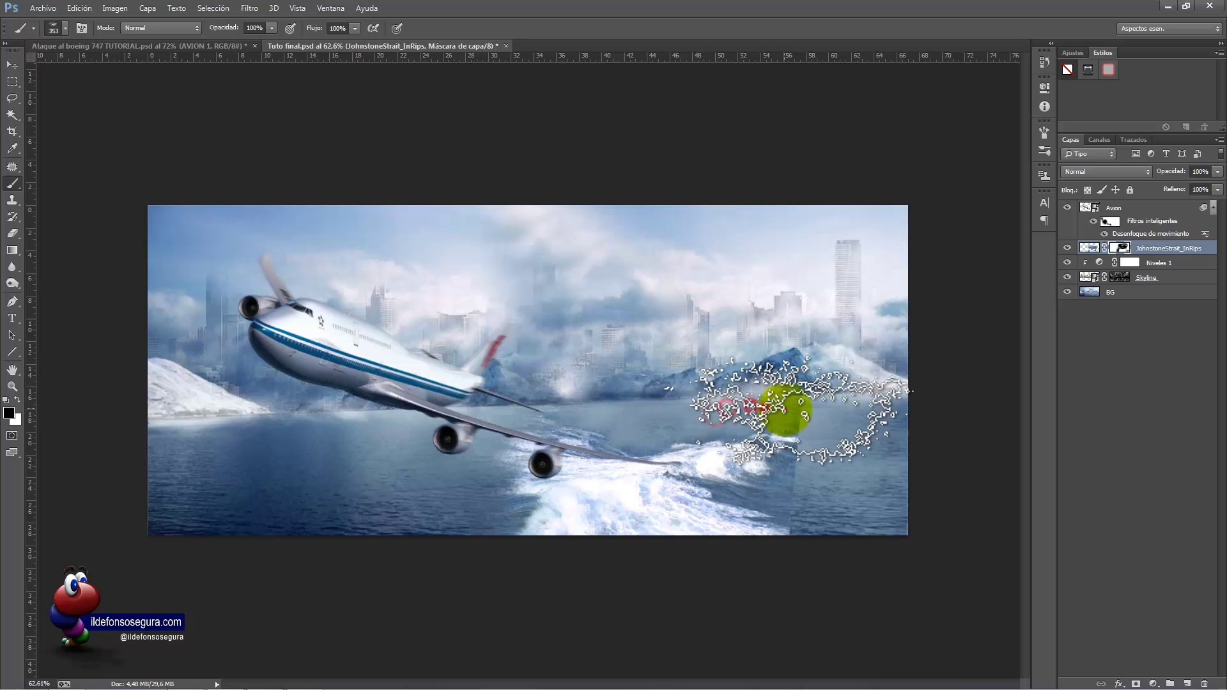
- Blend the sea photo's right edge into the background water by painting its layer mask black
left_click(825, 433)
left_click(838, 459)
left_click(827, 480)
left_click(814, 490)
left_click(799, 498)
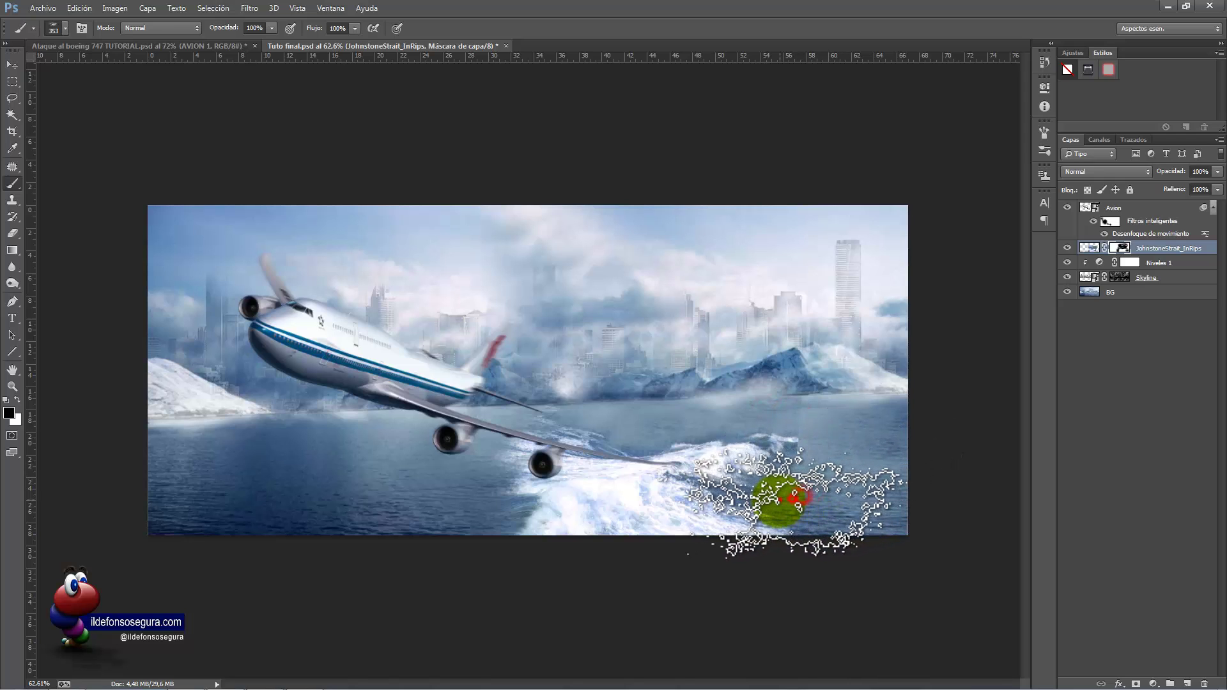
left_click(778, 502)
left_click(789, 498)
left_click(805, 487)
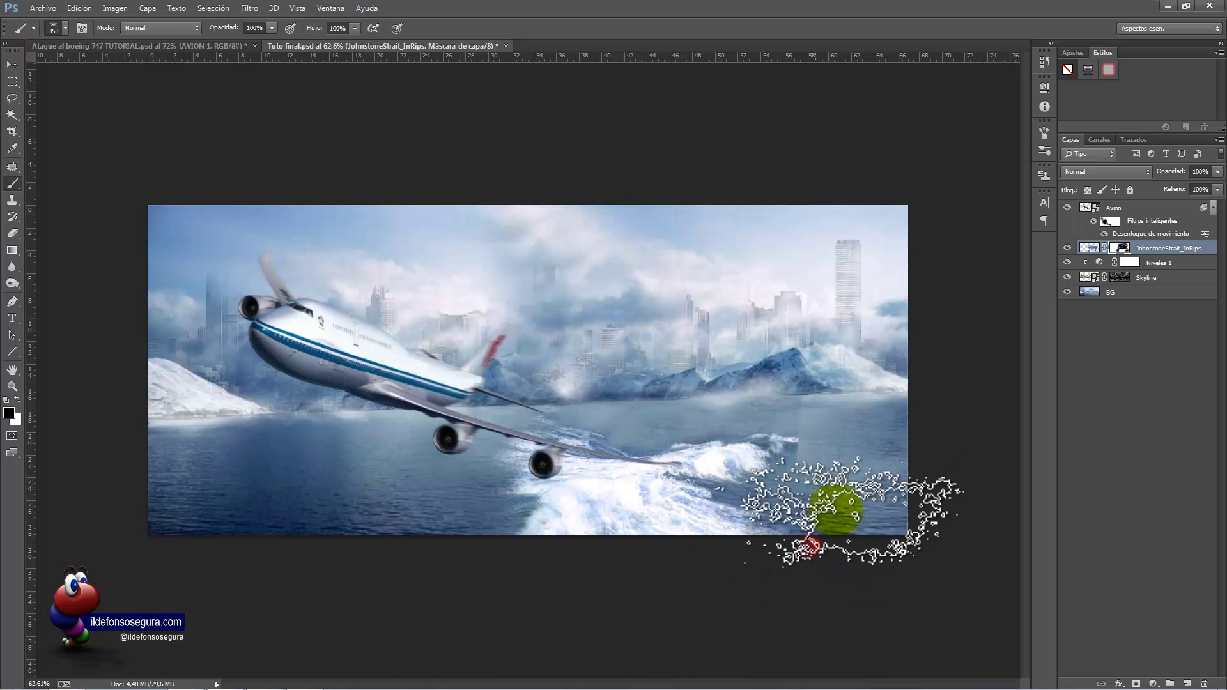
left_click(829, 441)
left_click(820, 425)
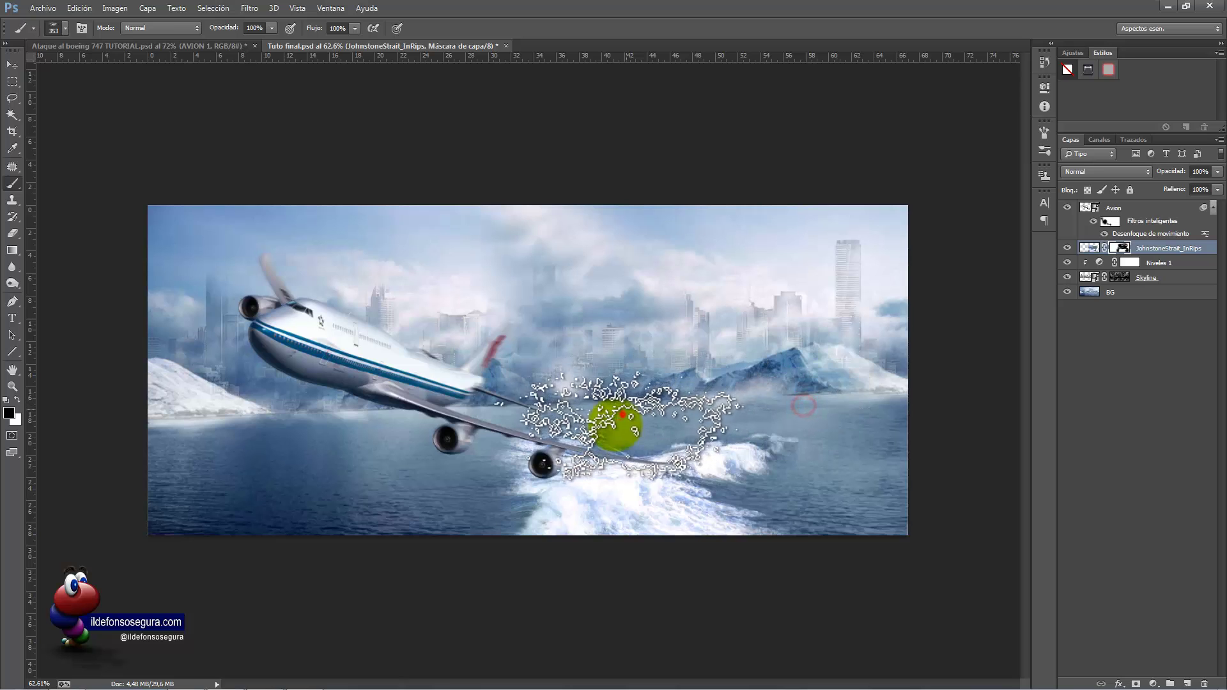
- Mask out the remaining sea photo water around the airplane's wing and engines
left_click(576, 414)
left_click(549, 418)
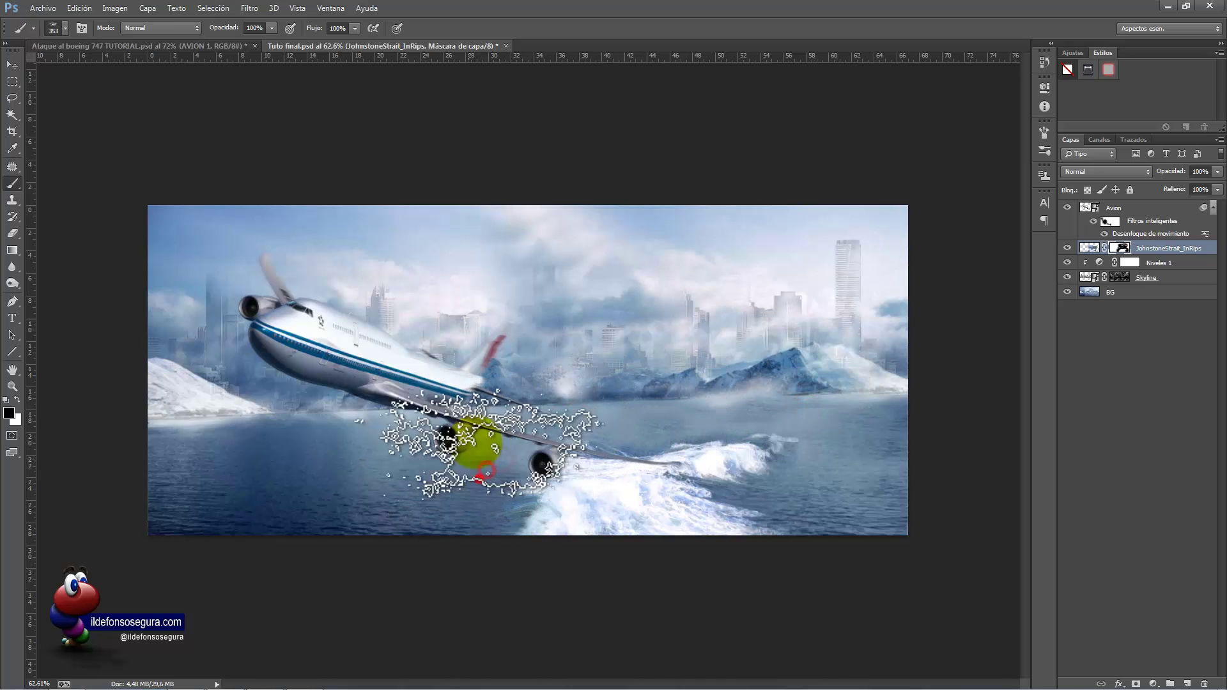
left_click(515, 435)
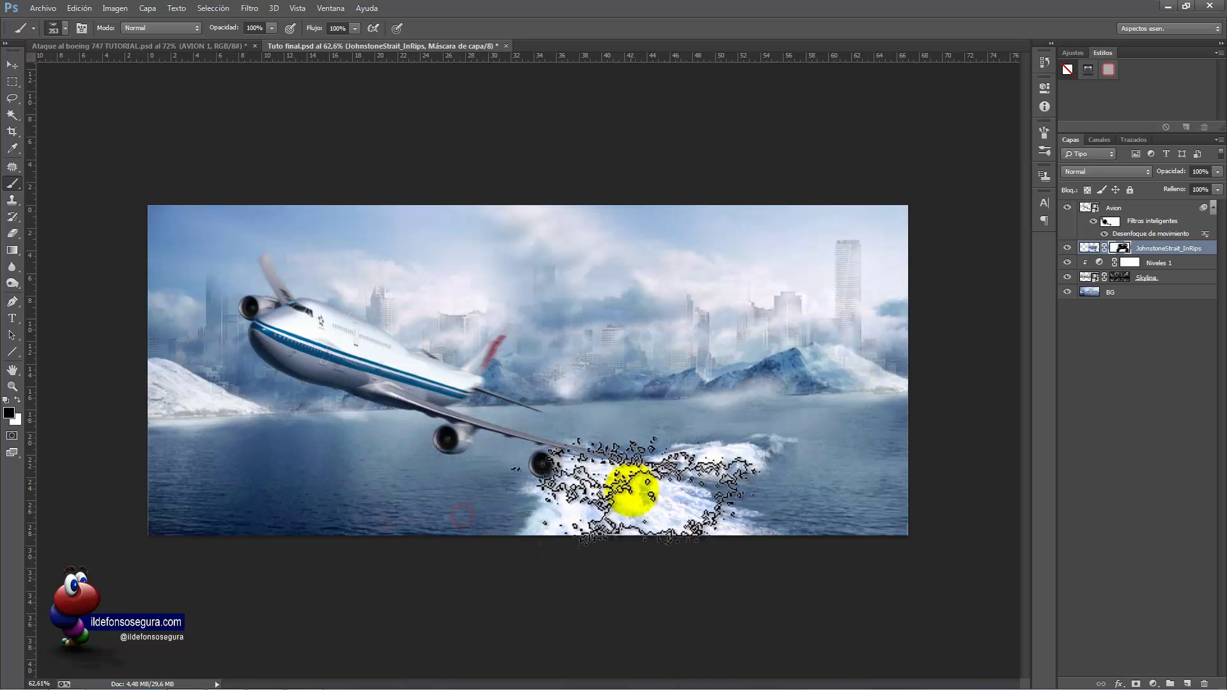
- Set the sea image's brightness to -14 and its contrast to -33
left_click(1088, 248)
left_click(121, 11)
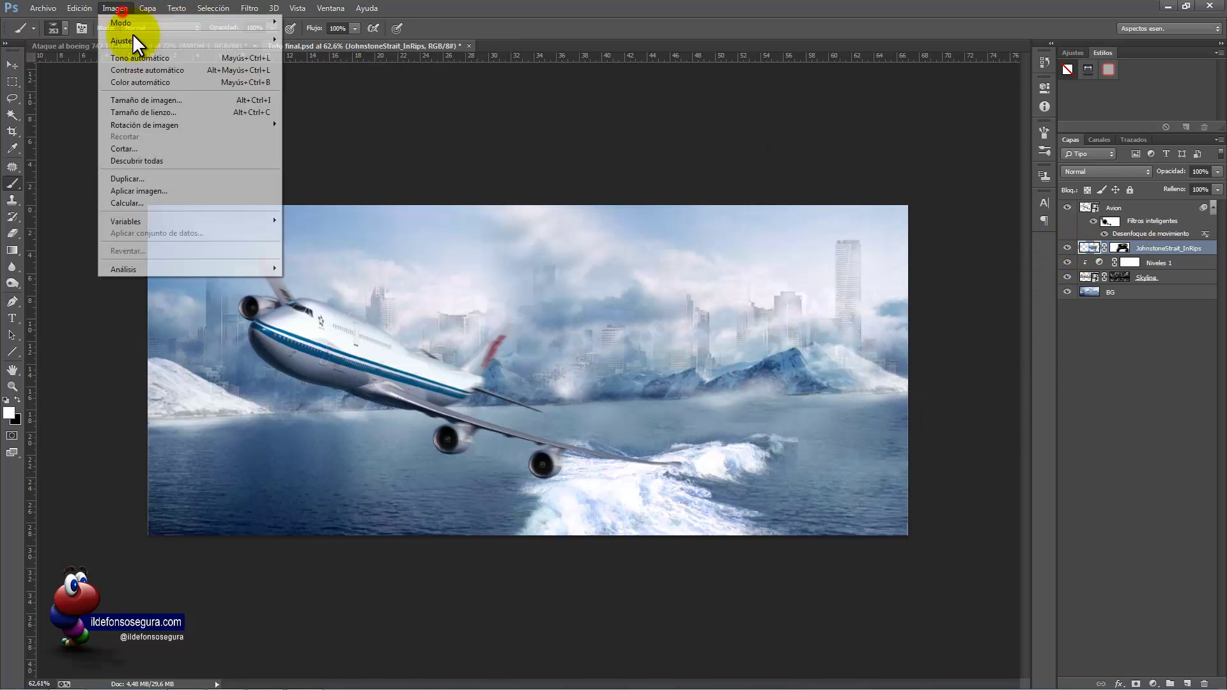
mouse_move(135, 39)
left_click(315, 41)
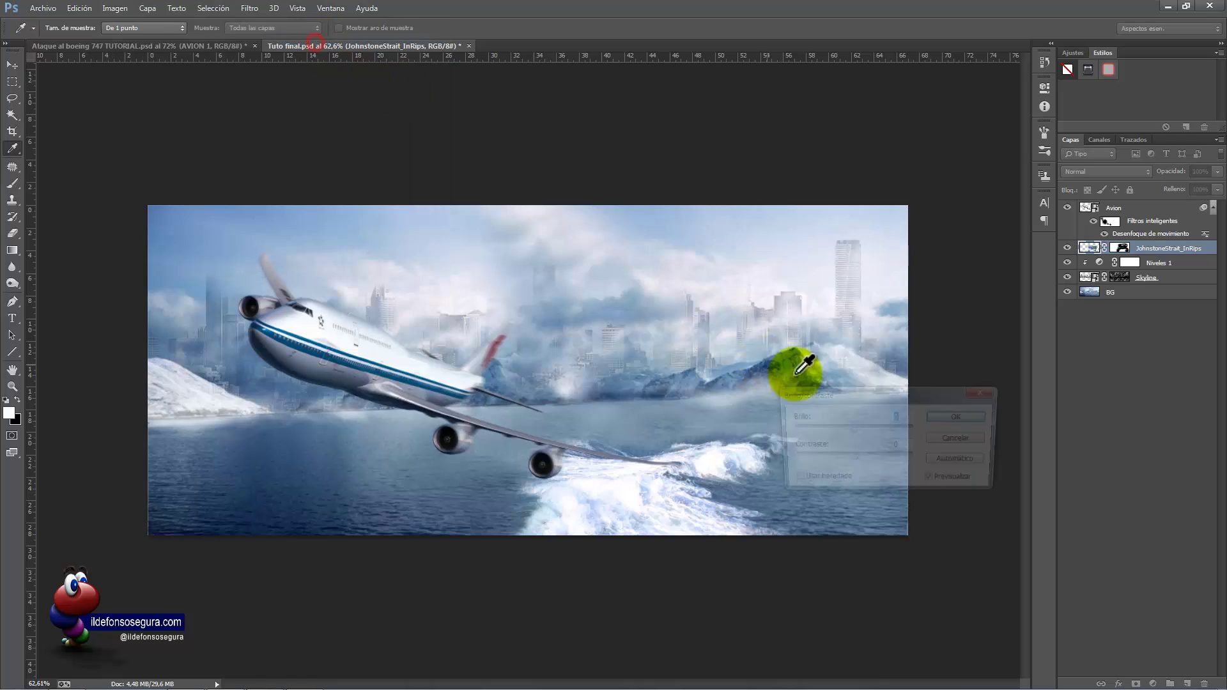
left_click_drag(853, 462, 845, 428)
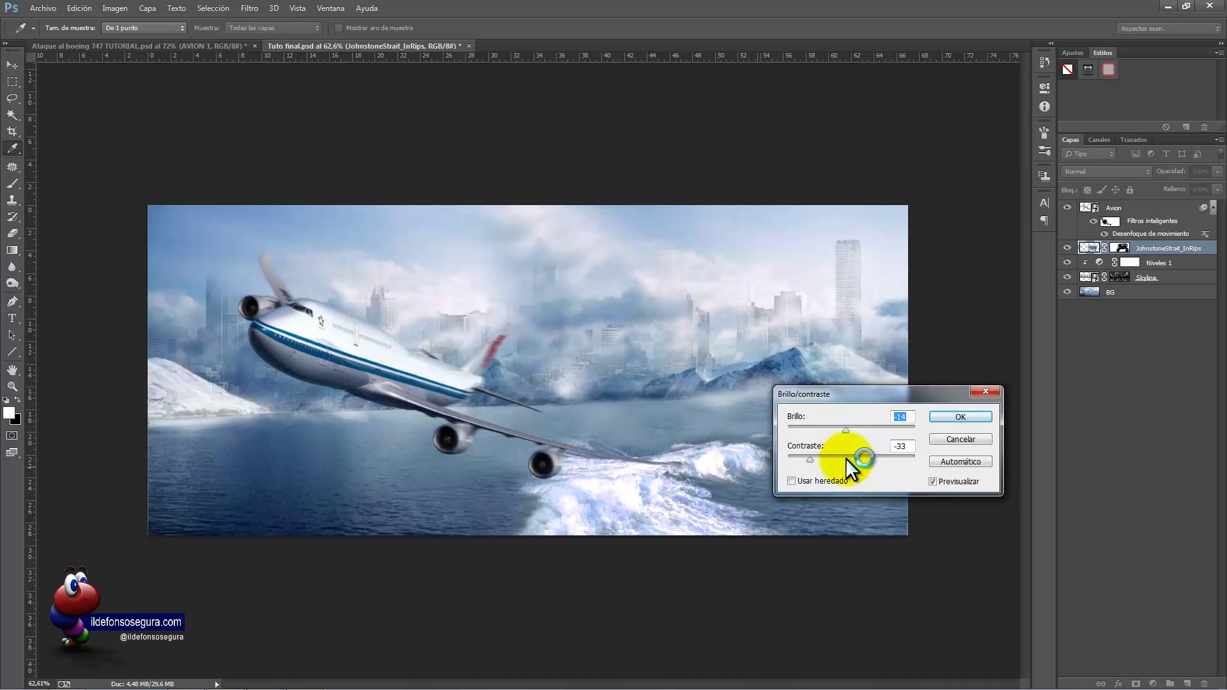
left_click(959, 418)
- Touch up the sea layer's mask, restoring foam with white and softening the right wave tip with a black 178 px brush
key("b")
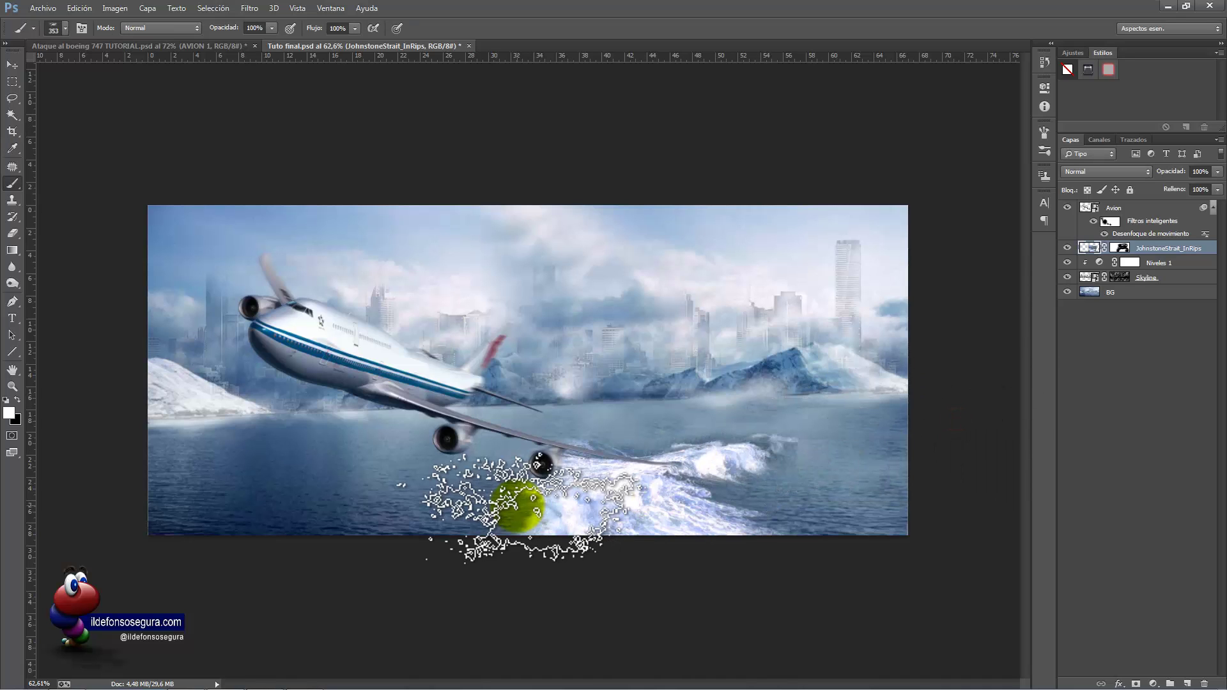
left_click(1119, 250)
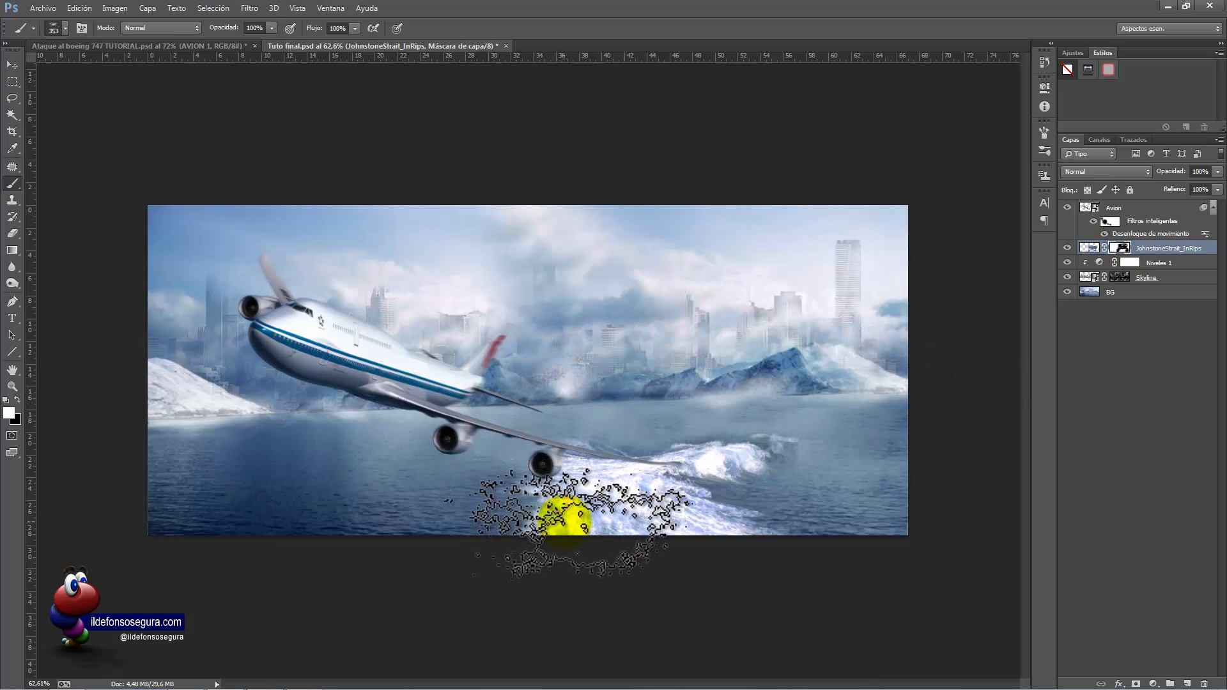
left_click(562, 519)
left_click(699, 464)
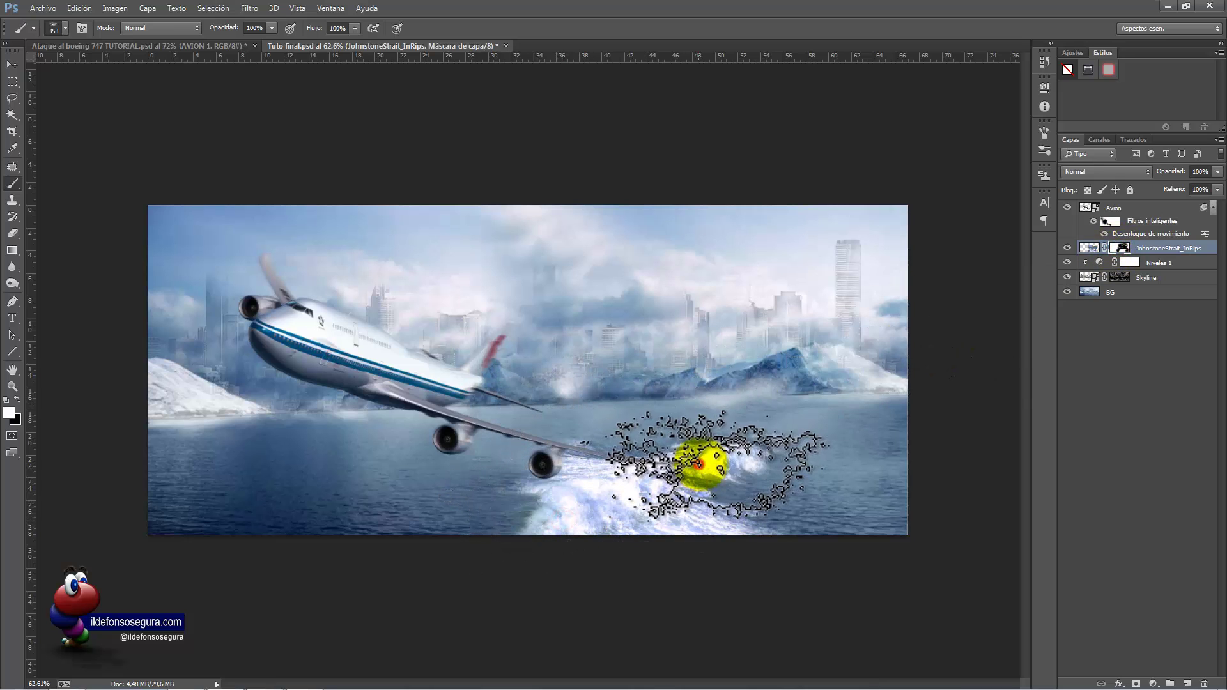
left_click_drag(742, 460, 707, 464)
left_click(758, 450)
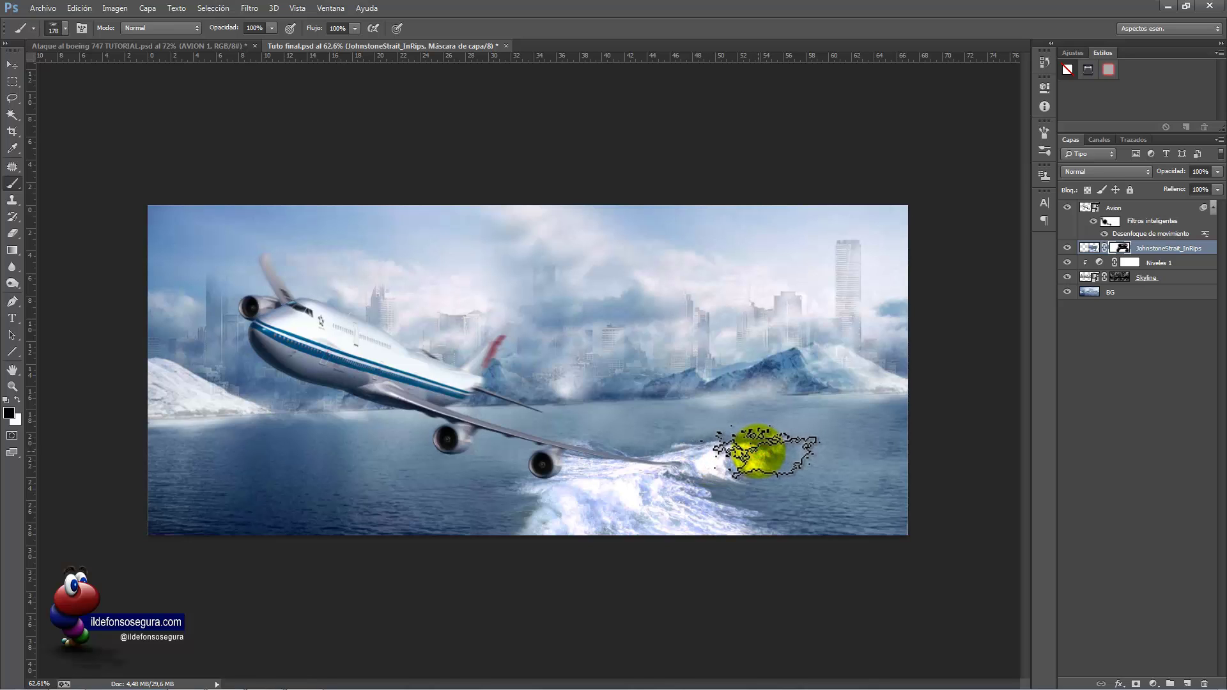
mouse_move(781, 452)
left_mouse_down()
mouse_move(697, 470)
mouse_move(744, 494)
mouse_move(831, 444)
left_mouse_up()
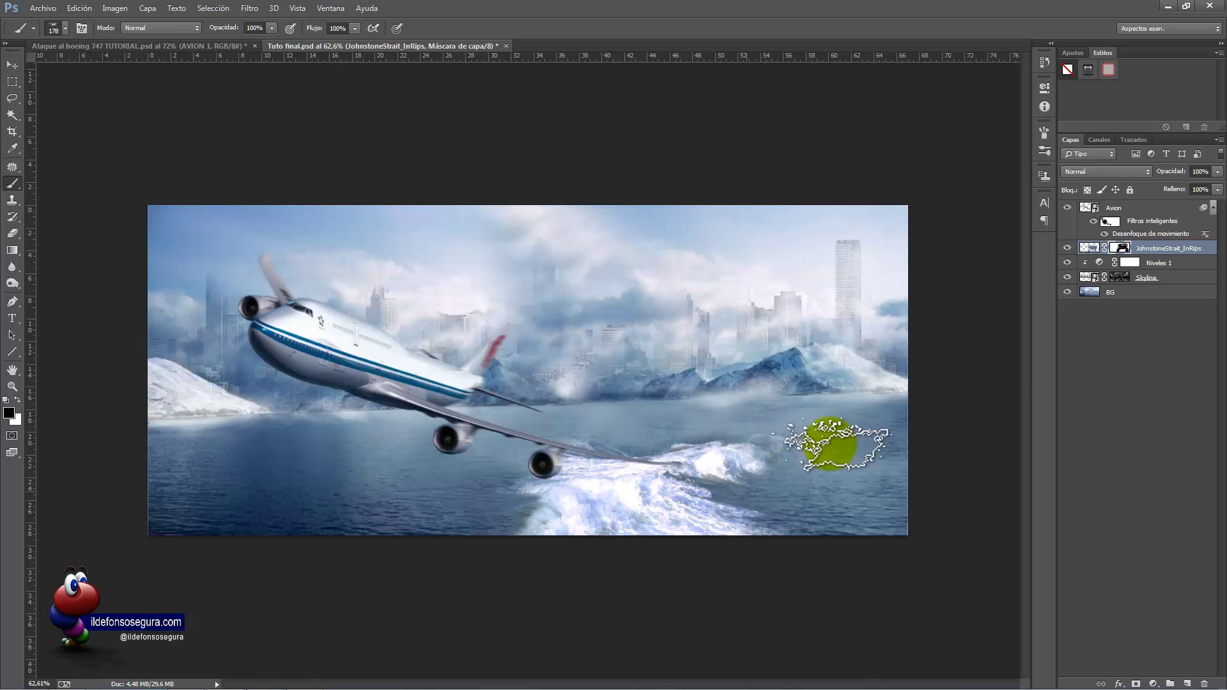
- Duplicate the masked JohnstoneStrait_InRips layer
right_click(1084, 252)
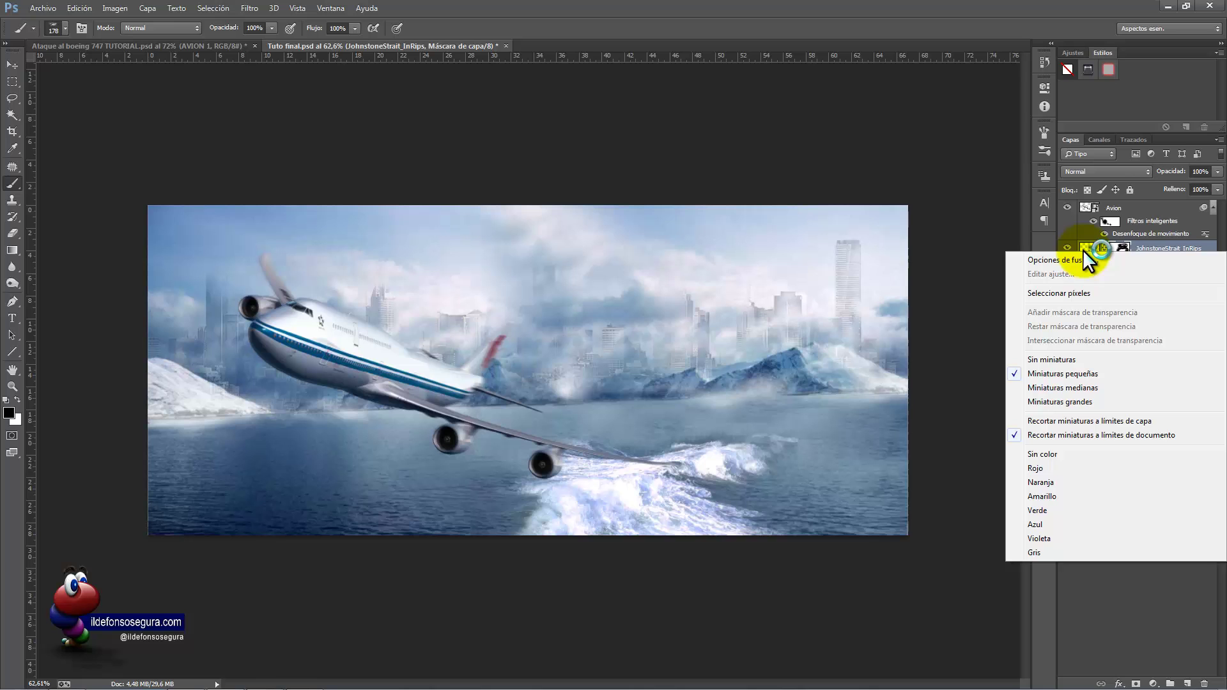
left_click(1161, 248)
right_click(1161, 248)
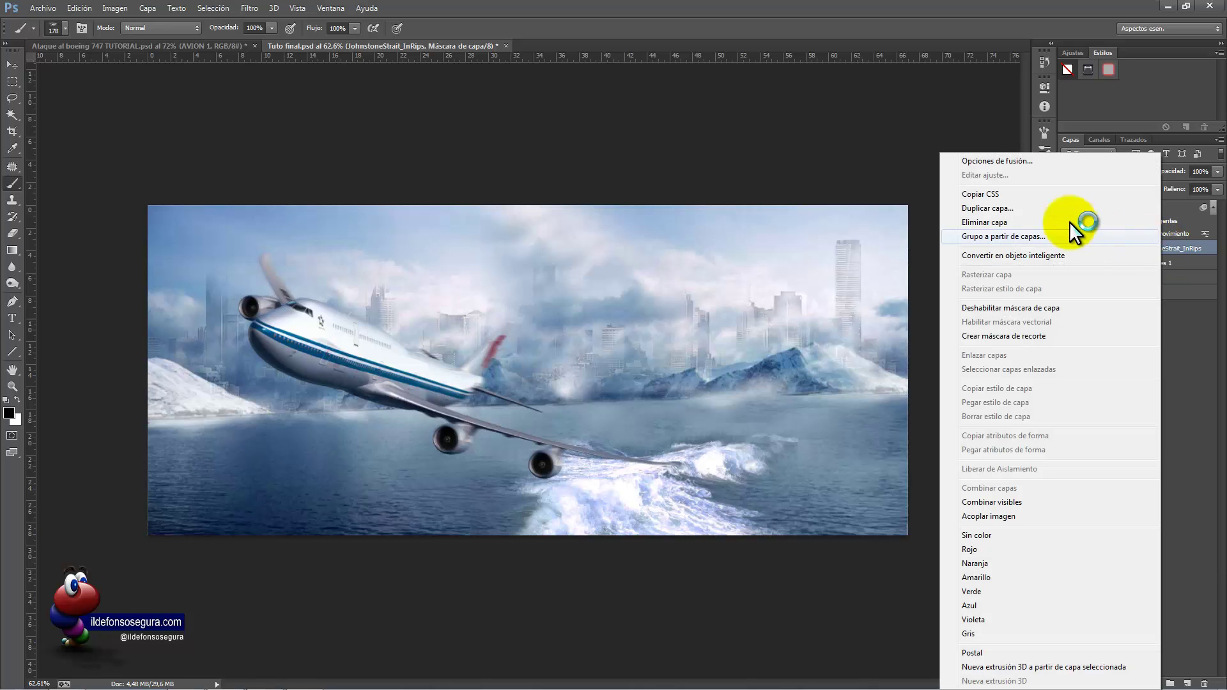
left_click(1033, 211)
left_click(742, 203)
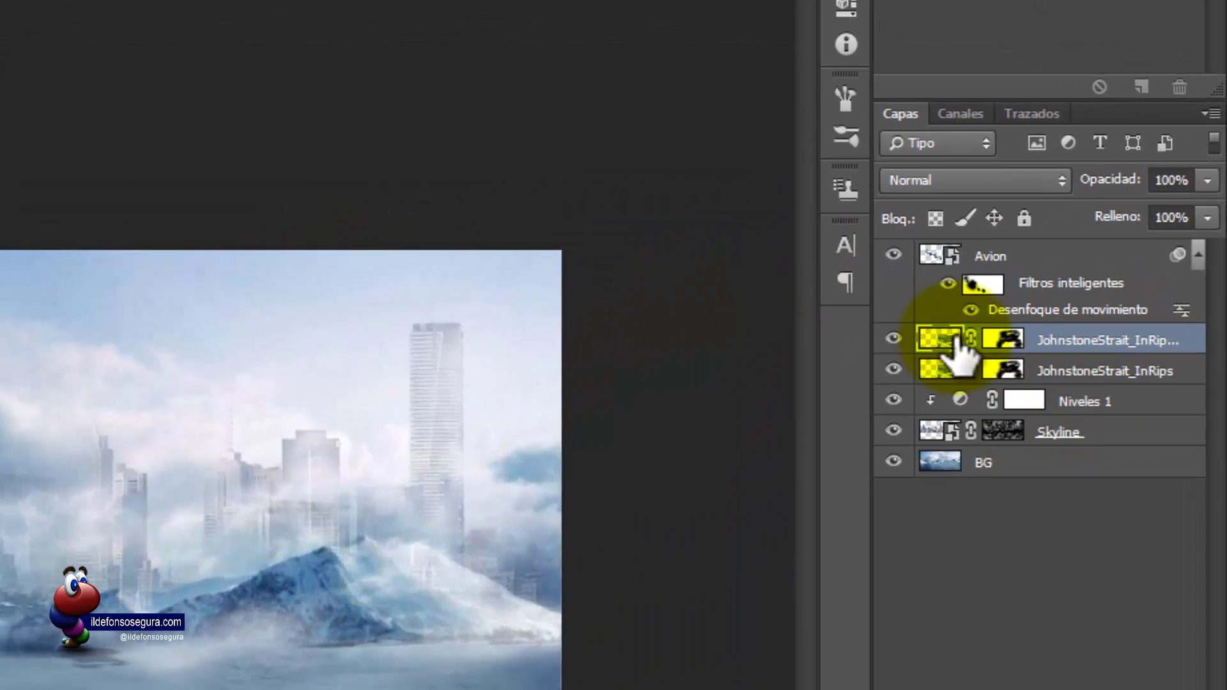
- Scale the lower JohnstoneStrait_InRips layer to about 55.43% width and 46.88% height, placing it as a smaller wave beyond the airplane's right wing tip
left_click(938, 370)
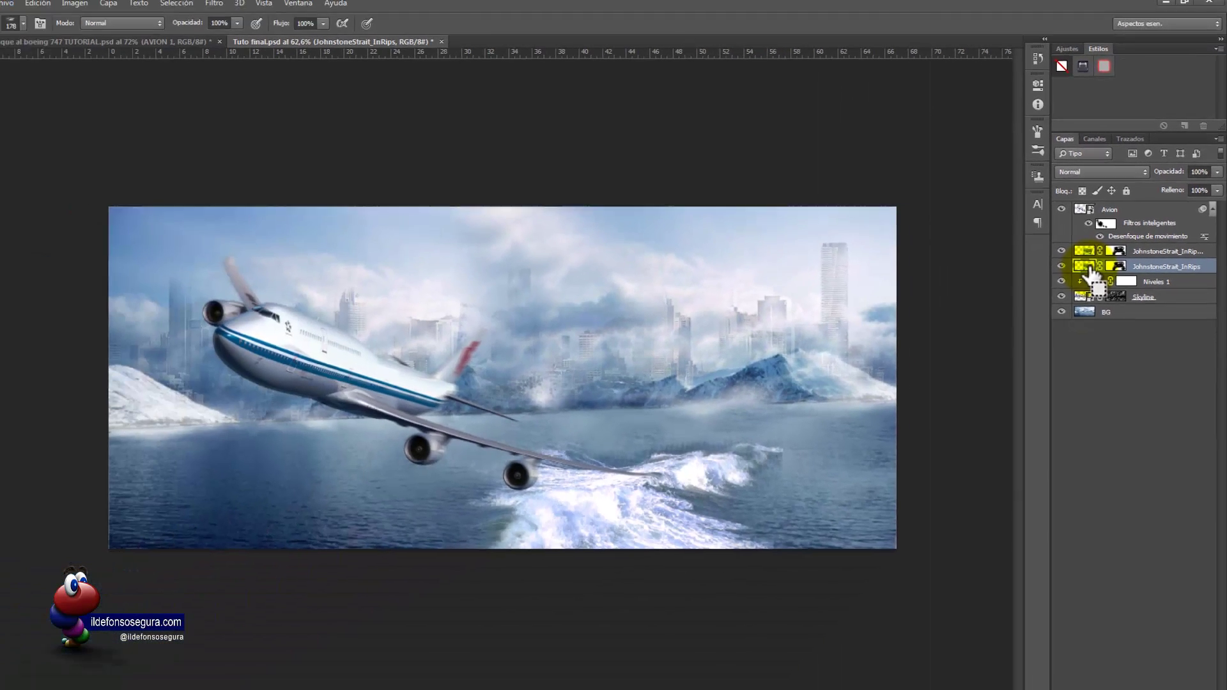
key("ctrl+t")
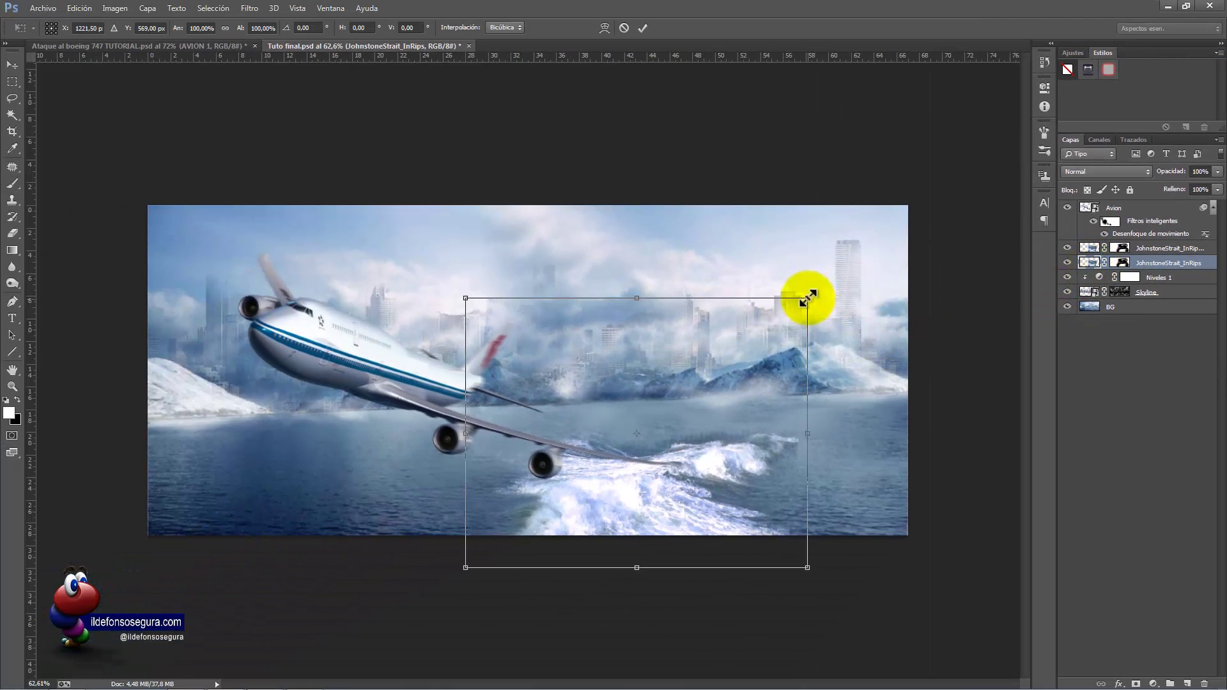
left_click_drag(808, 298, 734, 356)
left_click_drag(658, 411, 799, 394)
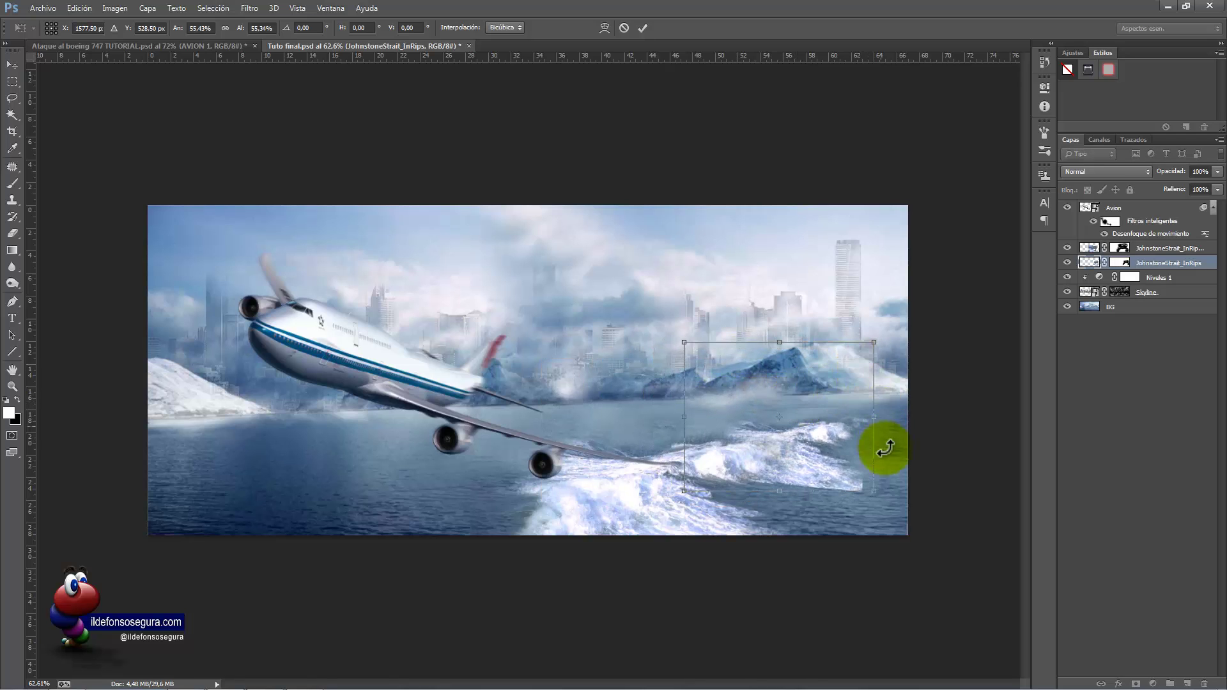
left_click_drag(780, 343, 822, 402)
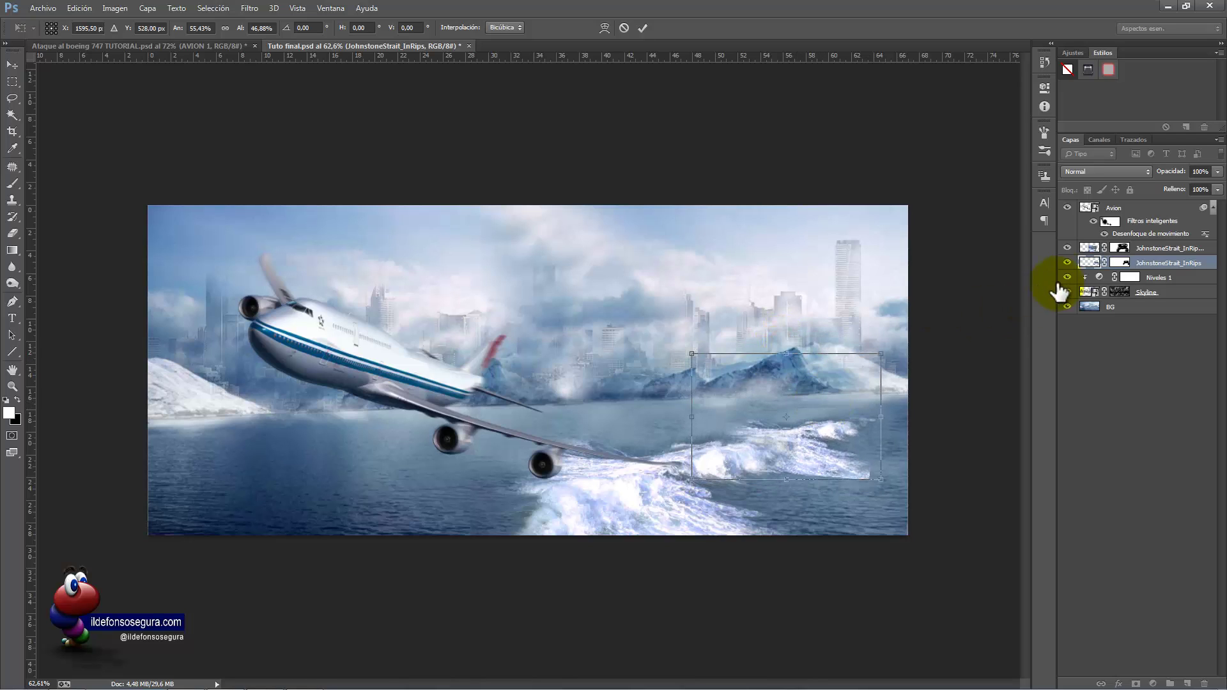
left_click(643, 28)
- Mask out the water above the smaller wave on its layer mask with a black 178 px brush
left_click(1122, 263)
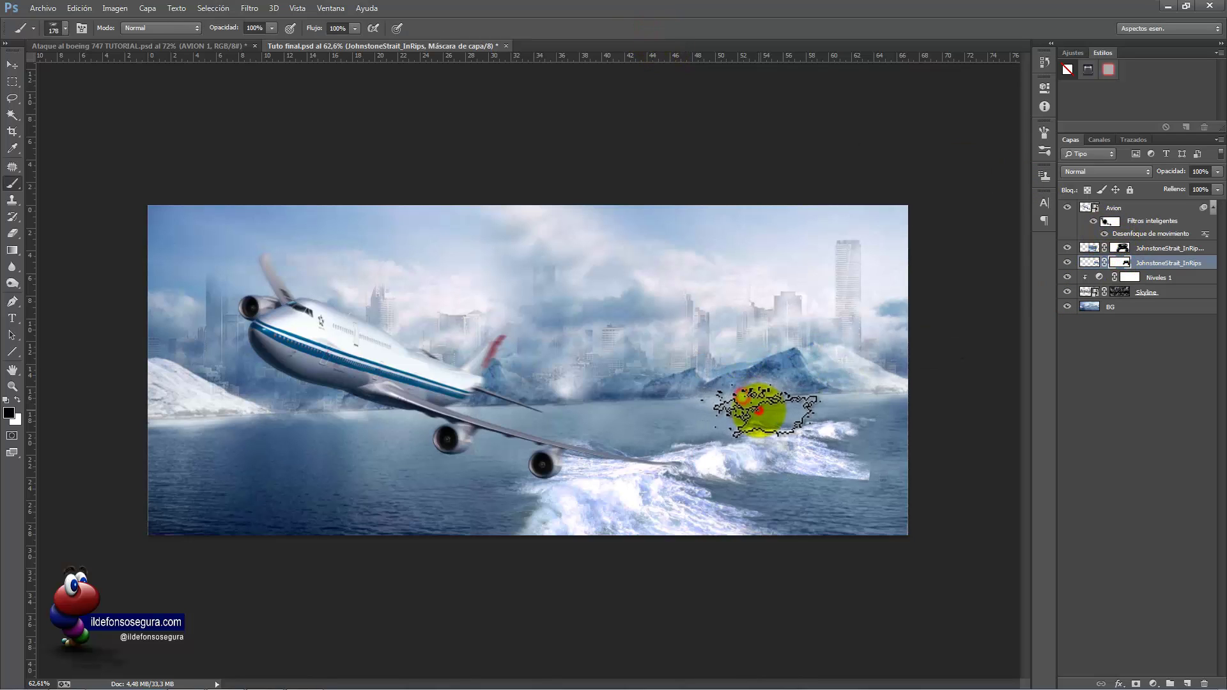
left_click(757, 410)
left_click(704, 416)
left_click(666, 421)
left_click(684, 413)
left_click(793, 401)
left_click(762, 412)
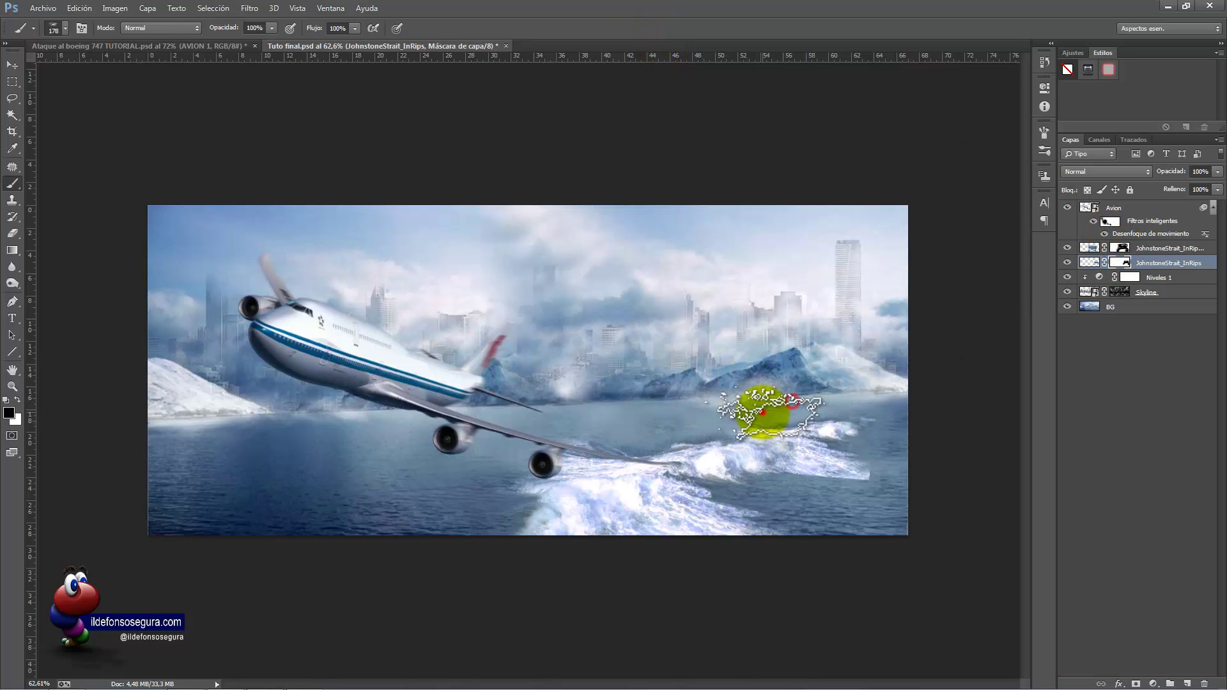
left_click(742, 404)
left_click(723, 410)
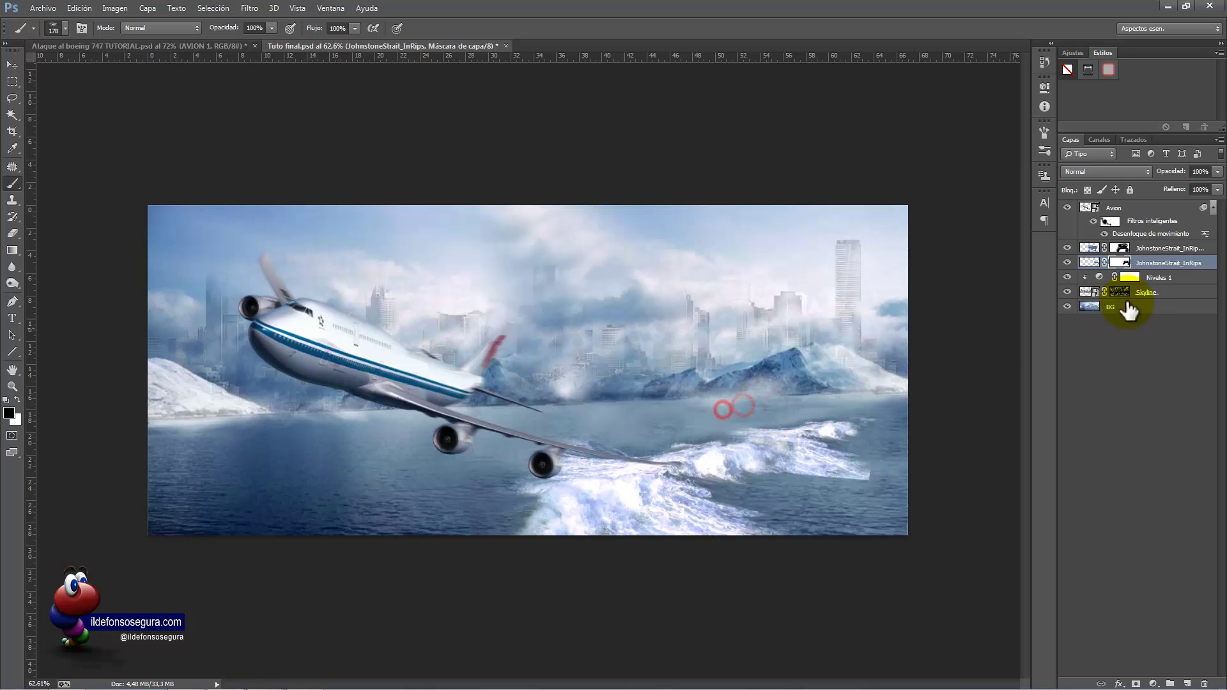
- Soften the larger wave's upper edge along the wing on the copied layer's mask with the black 178 px brush
left_click(1120, 249)
left_click(656, 410)
left_click(678, 422)
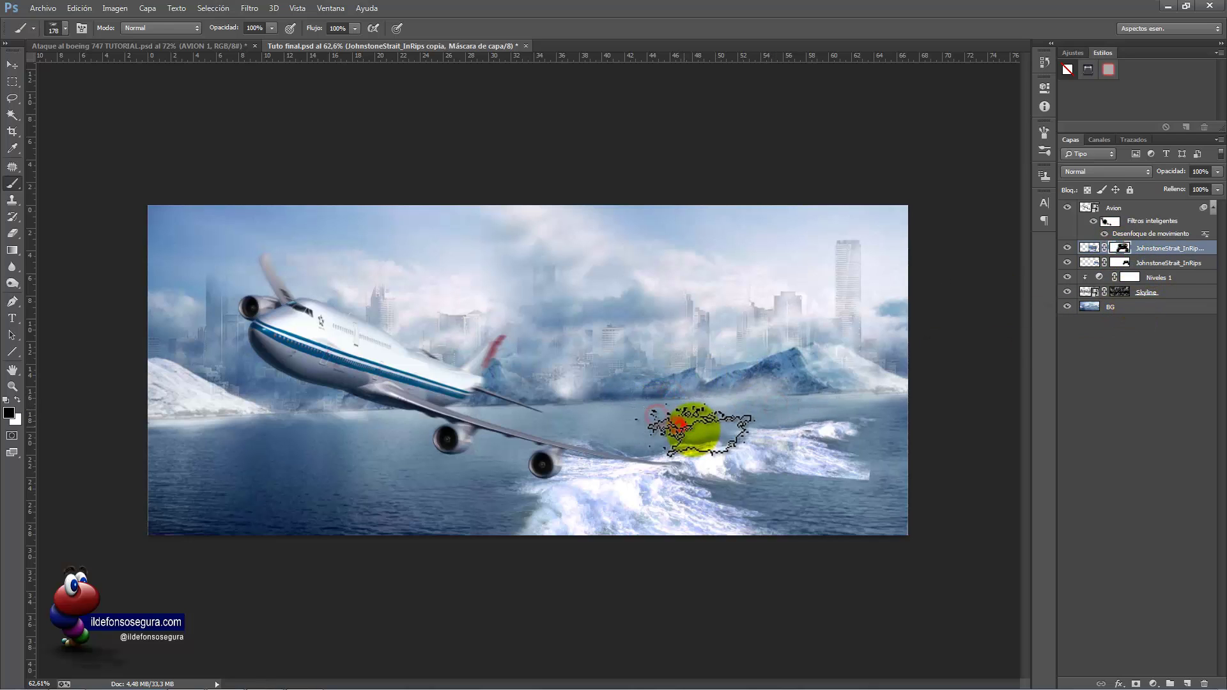
left_click(665, 430)
left_click(651, 435)
left_click(638, 446)
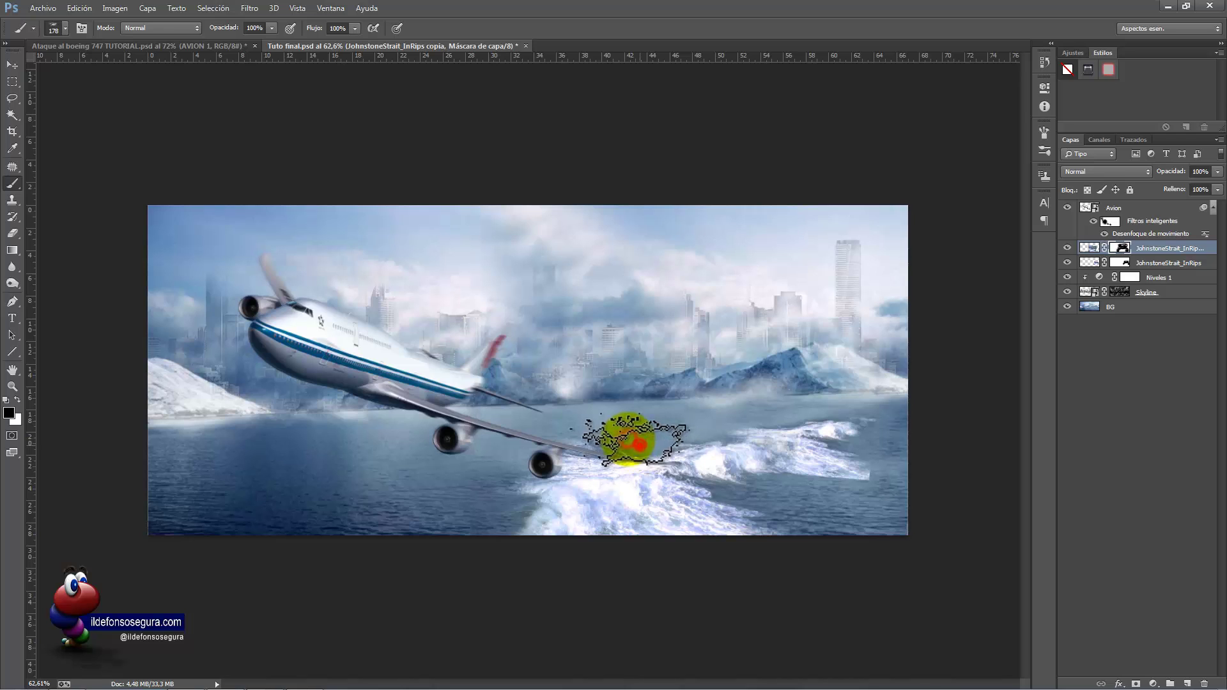
left_click(613, 436)
left_click(595, 440)
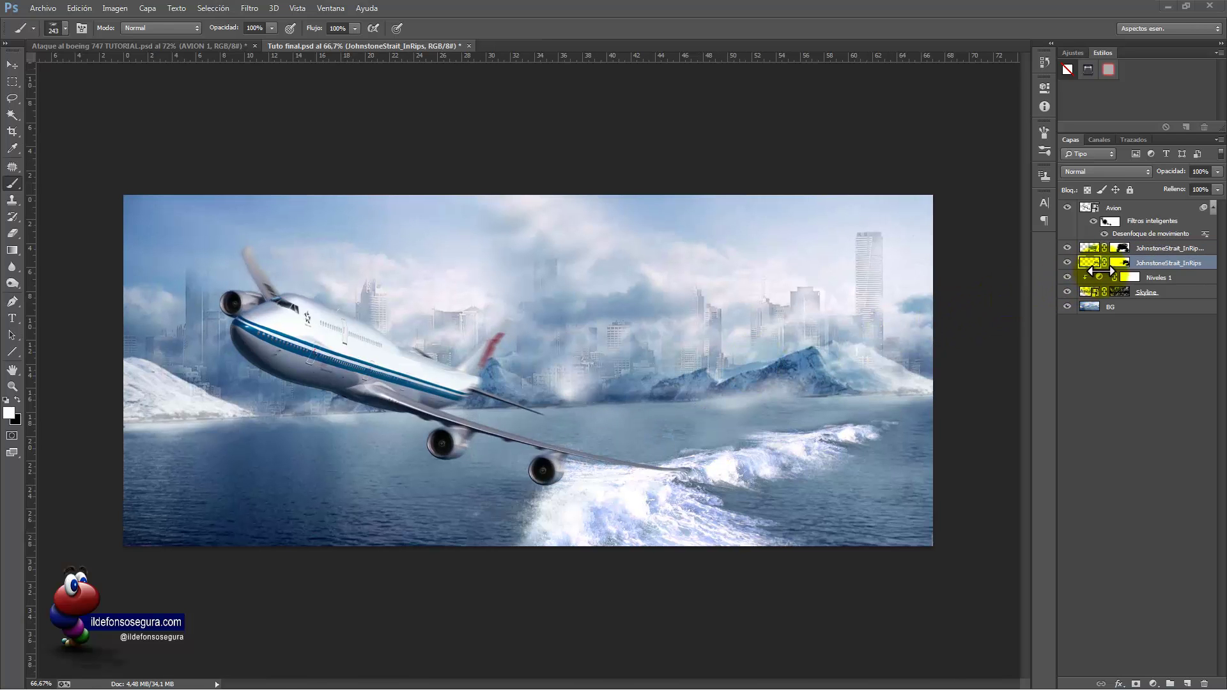
- Place the ola izquierda image as a new layer directly above Niveles 1
left_click(1128, 278)
key("x")
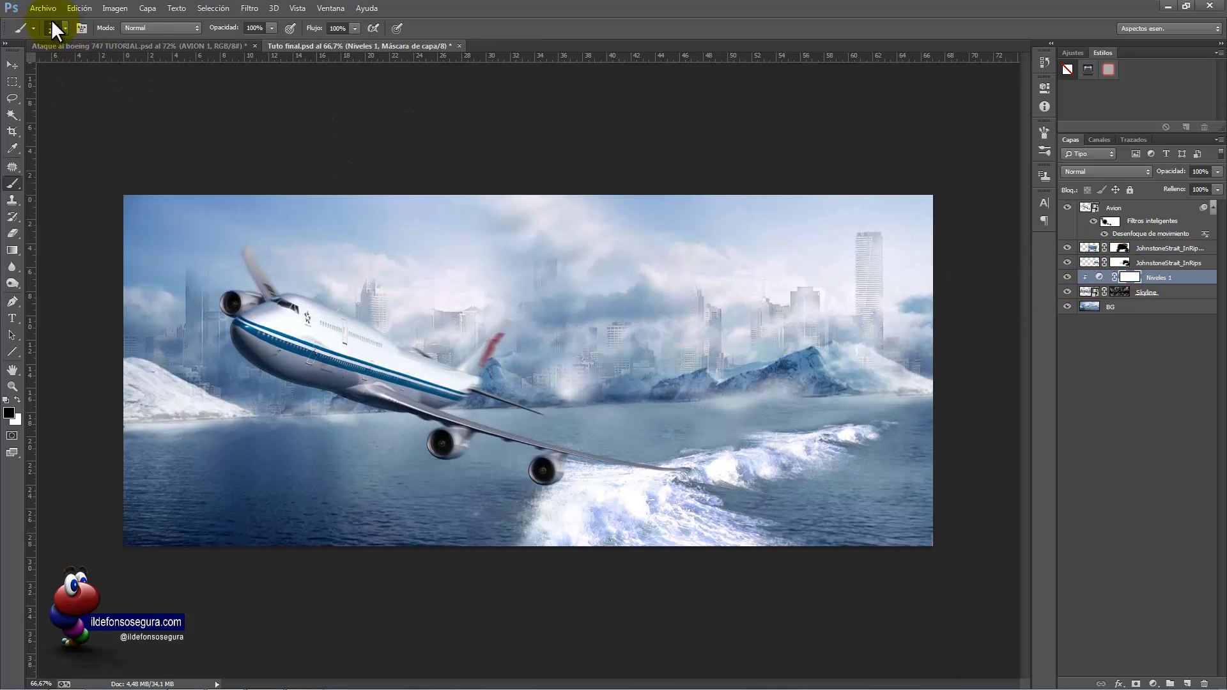
left_click(43, 8)
left_click(77, 213)
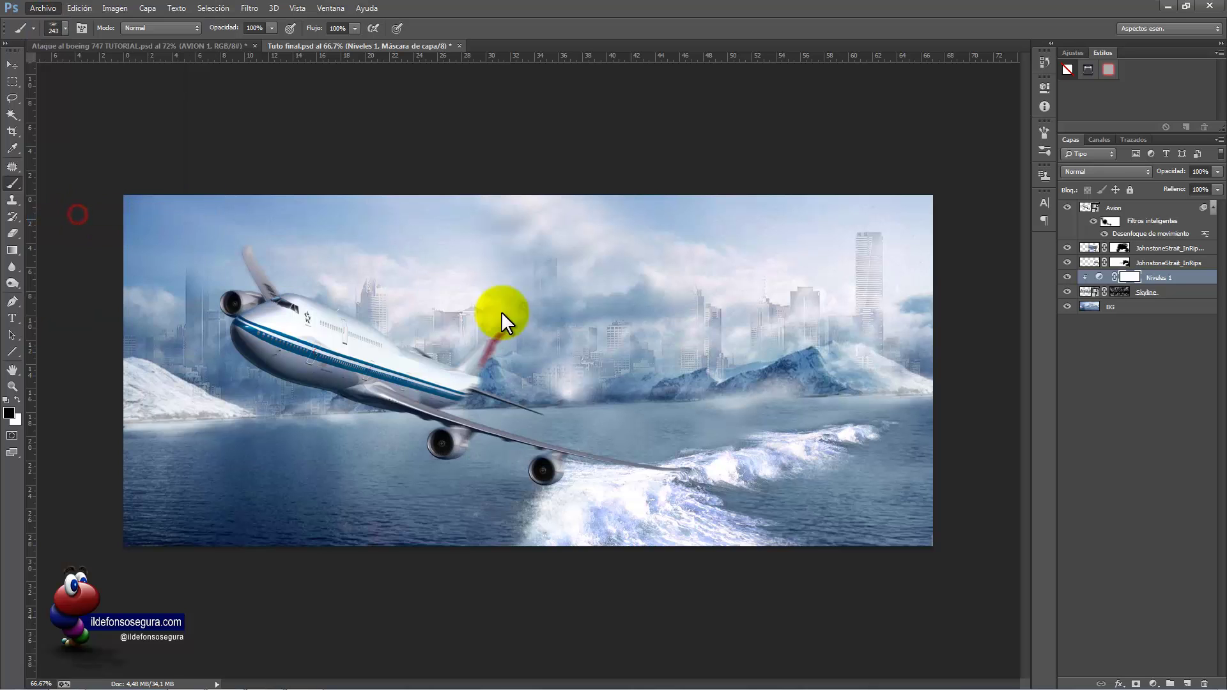
left_click(291, 271)
left_click(505, 323)
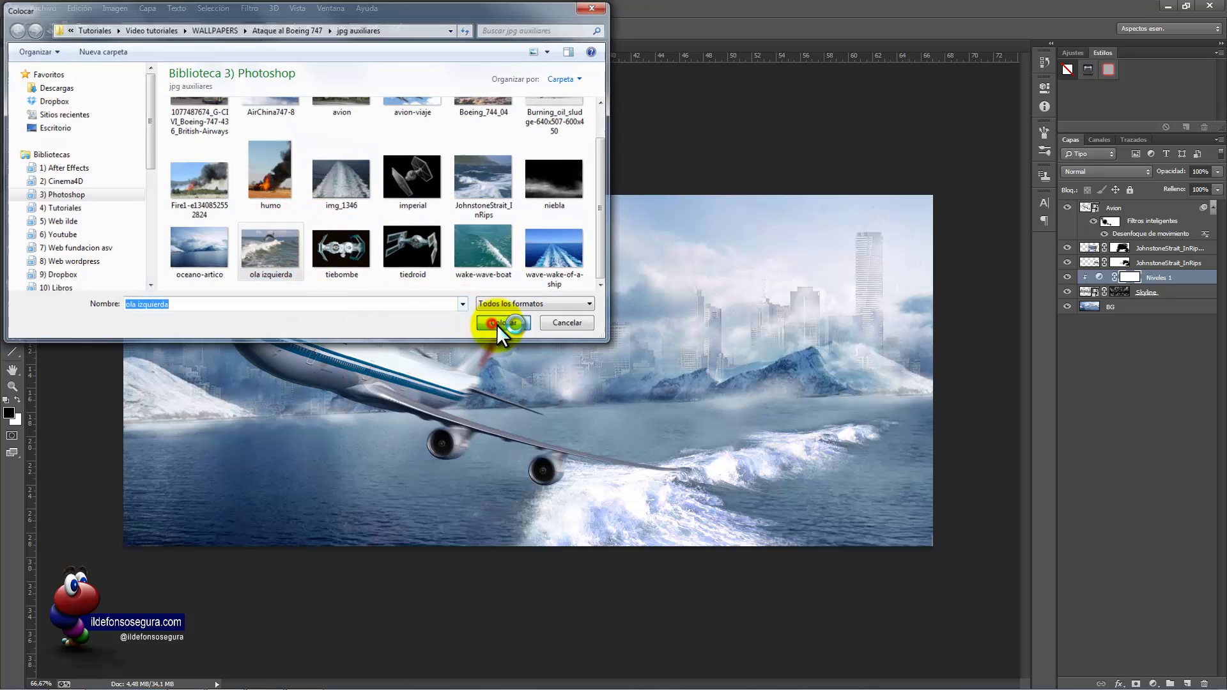
- Enlarge the ola izquierda image to about 147%, rotate it 10.52° and position it beneath the airplane's fuselage and wing
left_click_drag(563, 379, 482, 437)
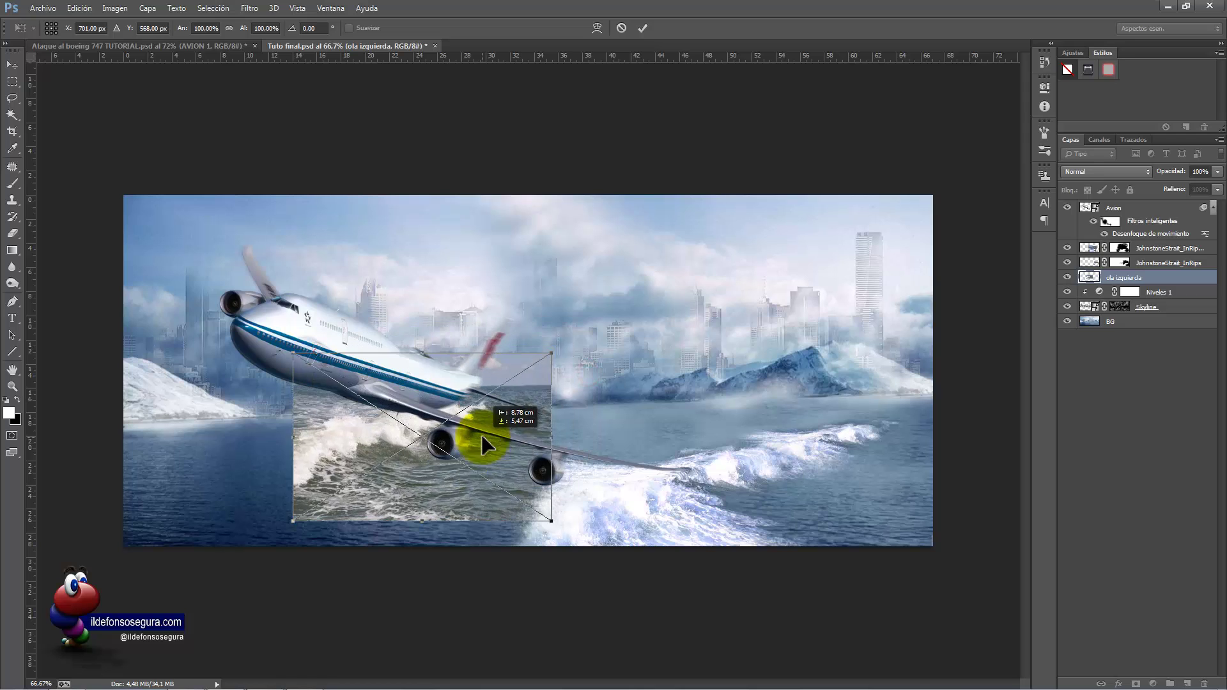
left_click_drag(551, 354, 671, 271)
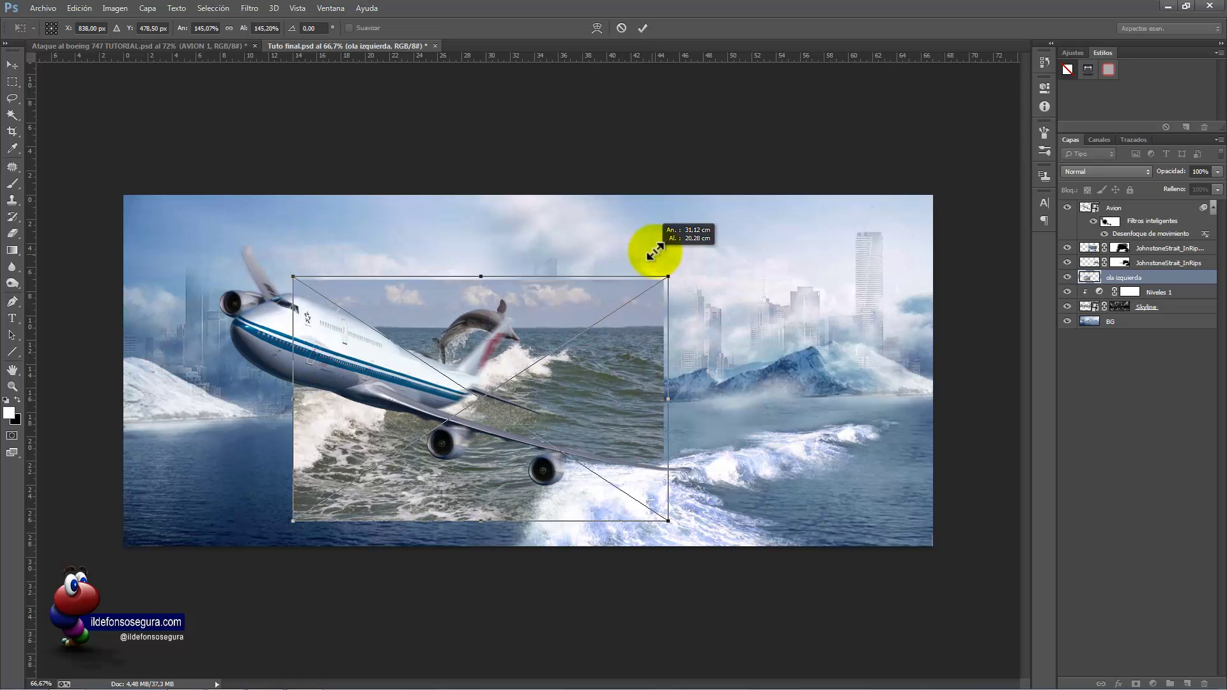
left_click_drag(597, 342, 590, 392)
left_click_drag(700, 407, 709, 452)
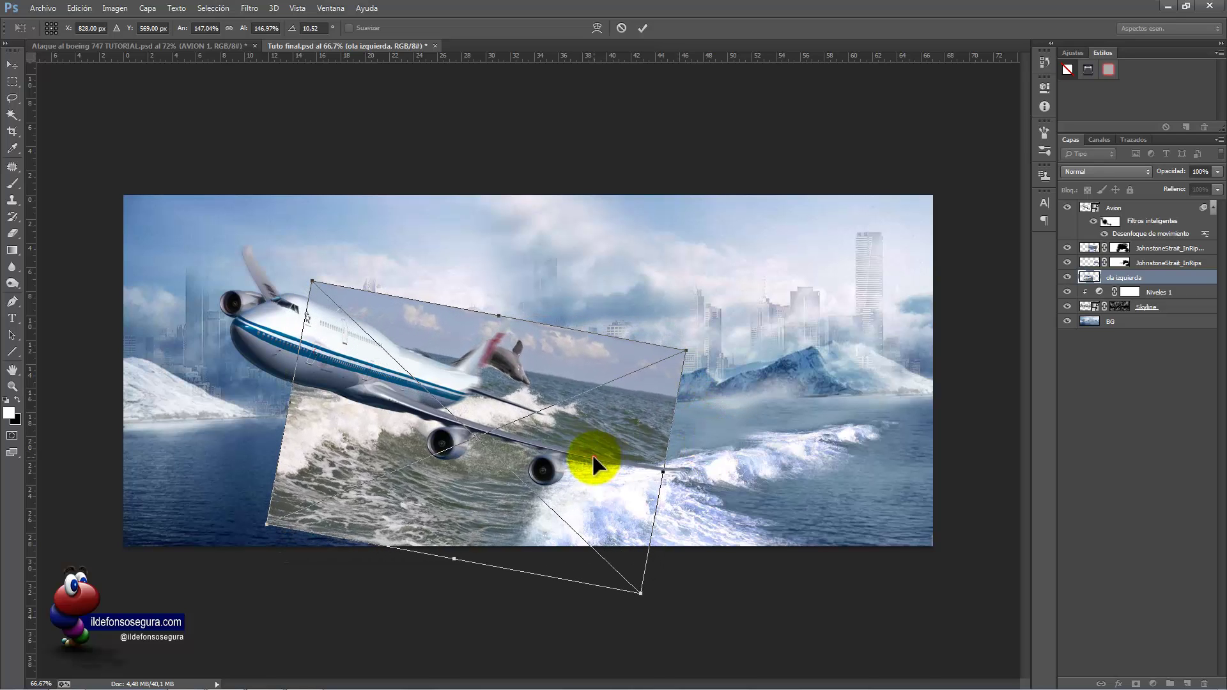
left_click_drag(593, 465, 601, 466)
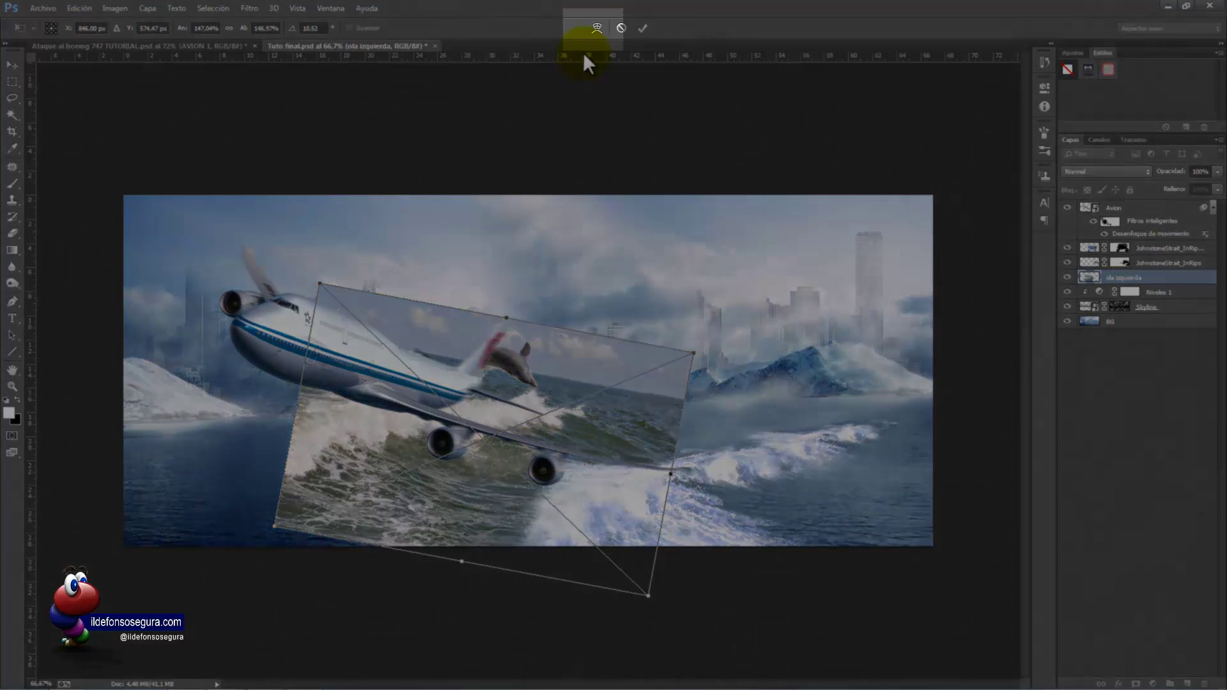
- Warp the ola izquierda image freely, bowing its upper edge and bending the wave to follow the airplane's wing
left_click(597, 27)
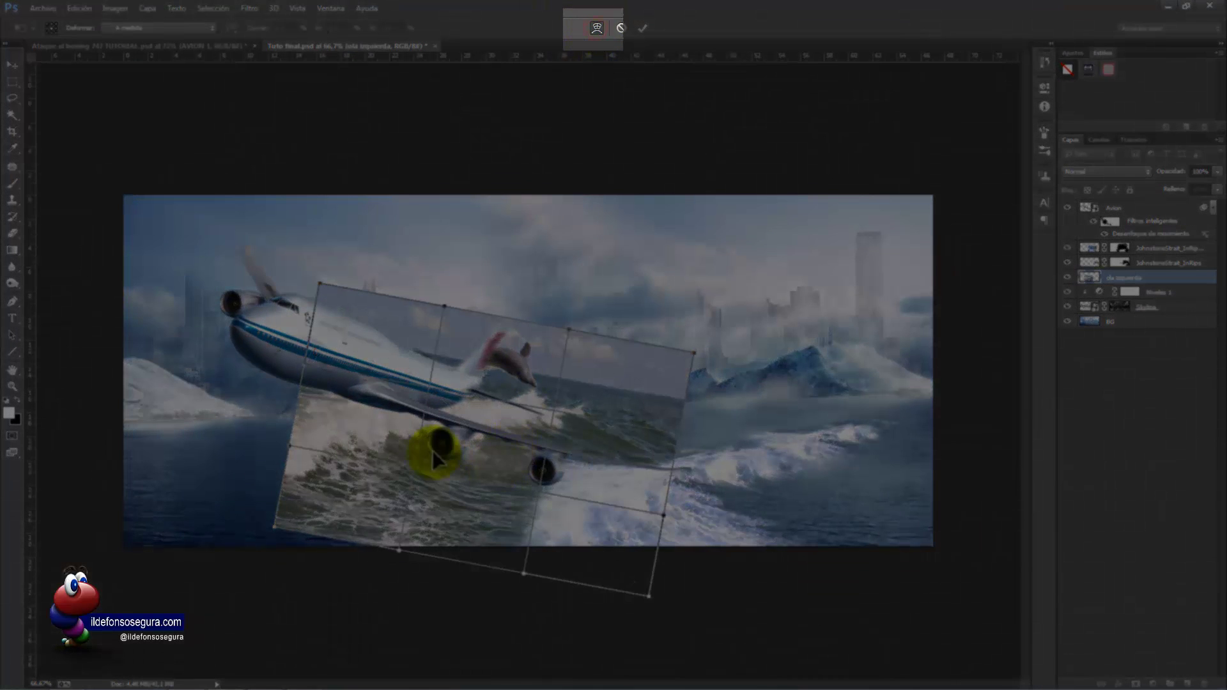
left_click_drag(402, 464, 393, 466)
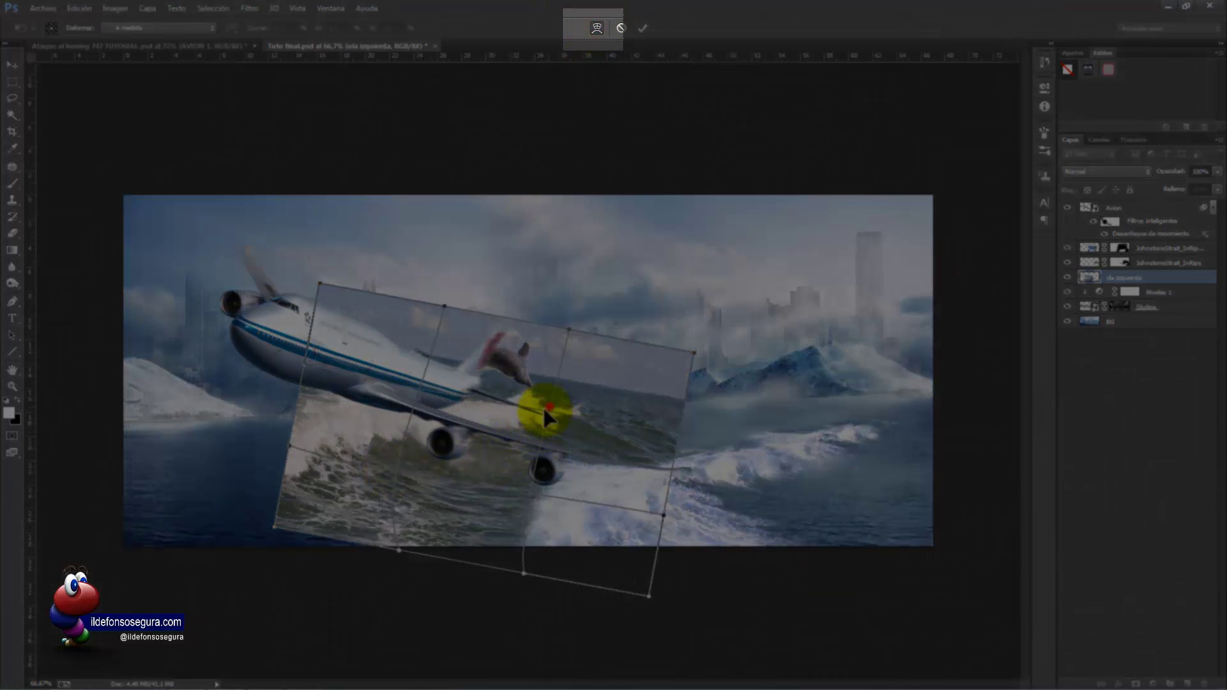
left_click_drag(530, 406, 531, 424)
left_click_drag(438, 308, 491, 282)
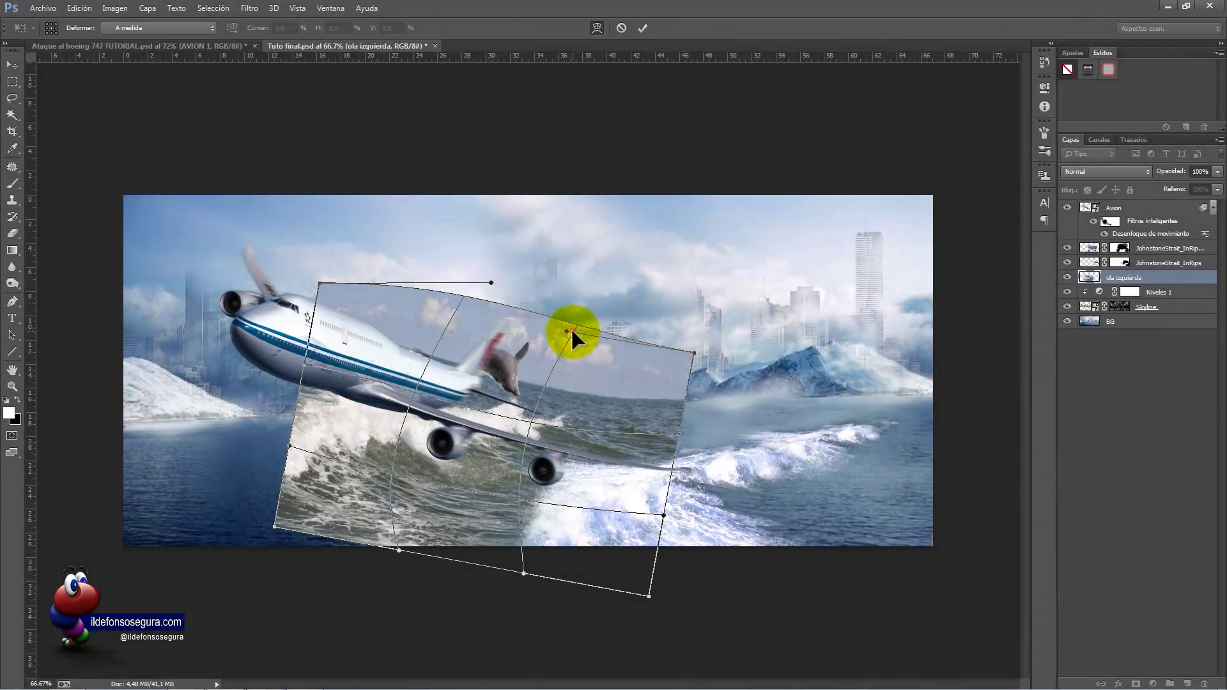
left_click_drag(569, 331, 610, 322)
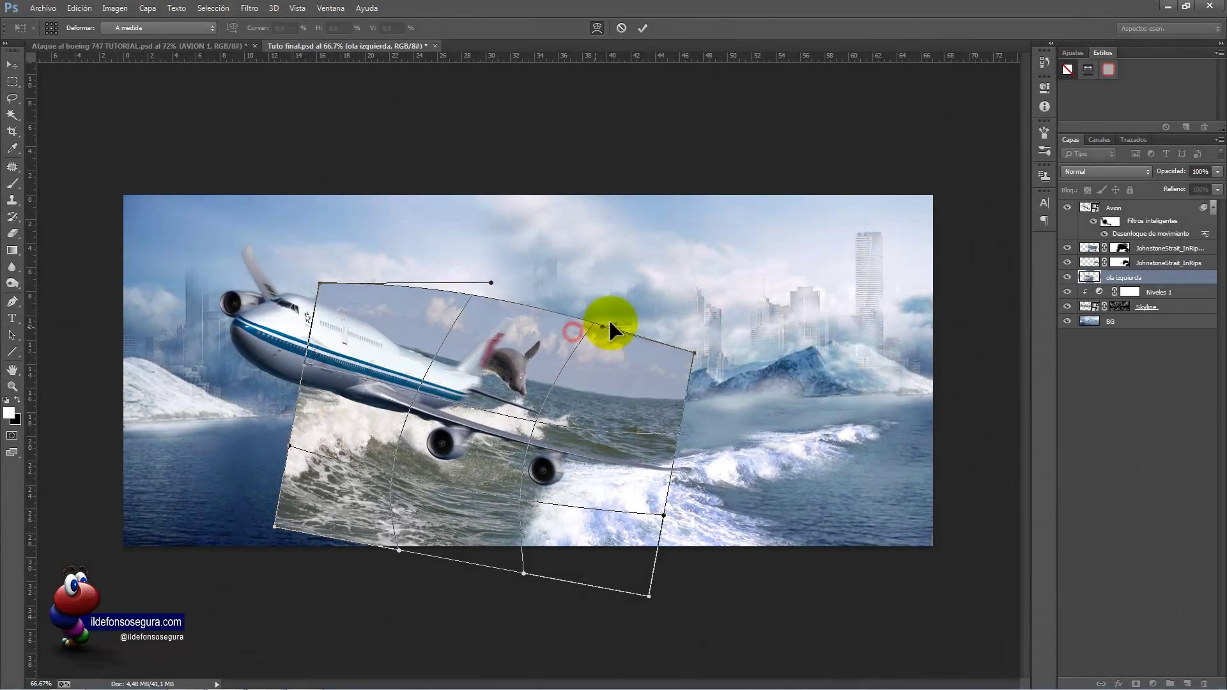
left_click_drag(679, 441, 671, 459)
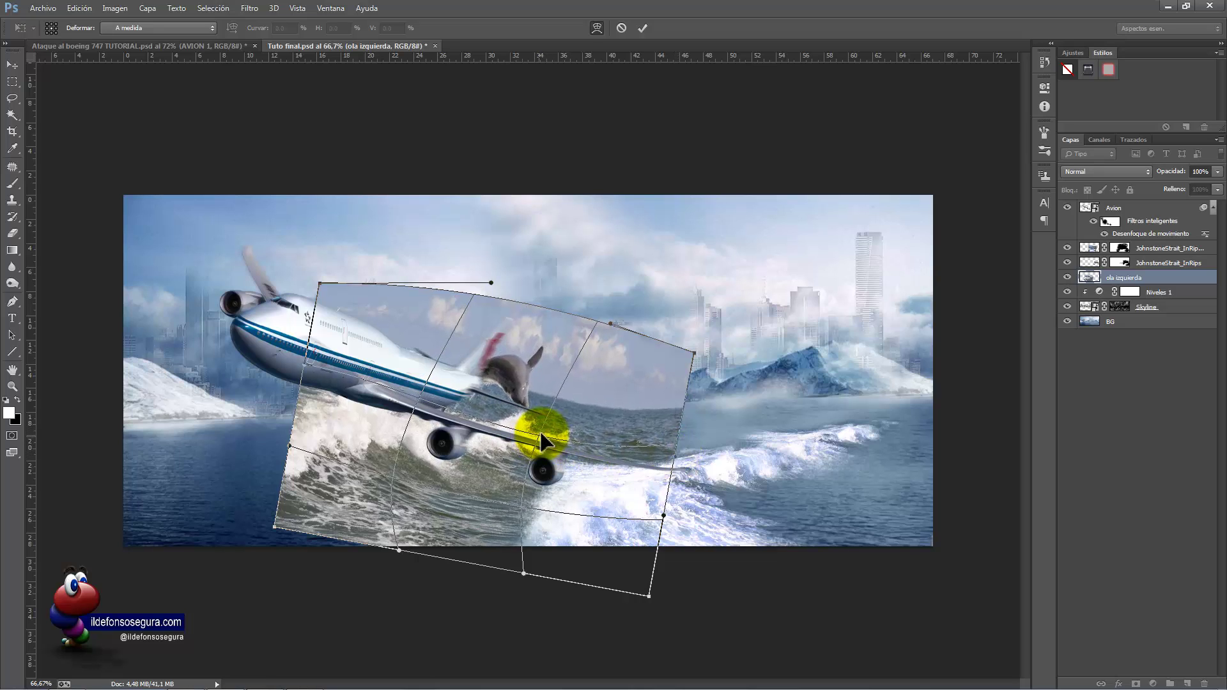
left_click_drag(538, 432, 422, 469)
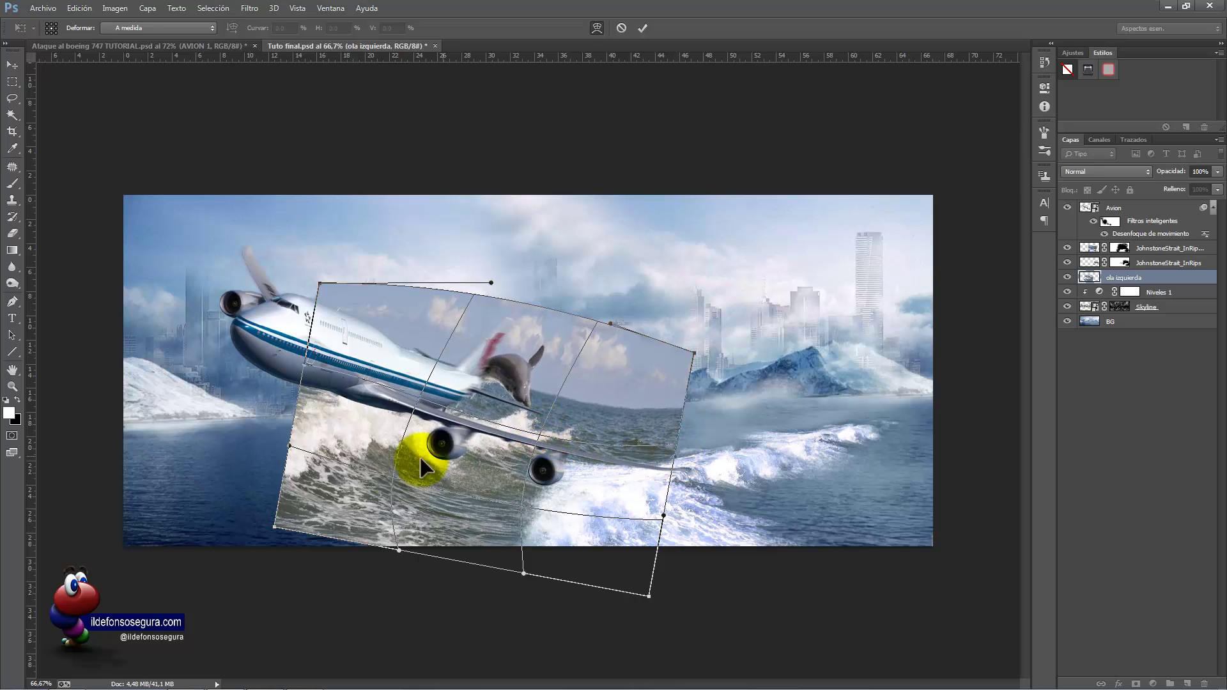
left_click(642, 27)
- Rasterize the ola izquierda layer and colorize it with hue 213, saturation 19 and lightness +5
right_click(1117, 278)
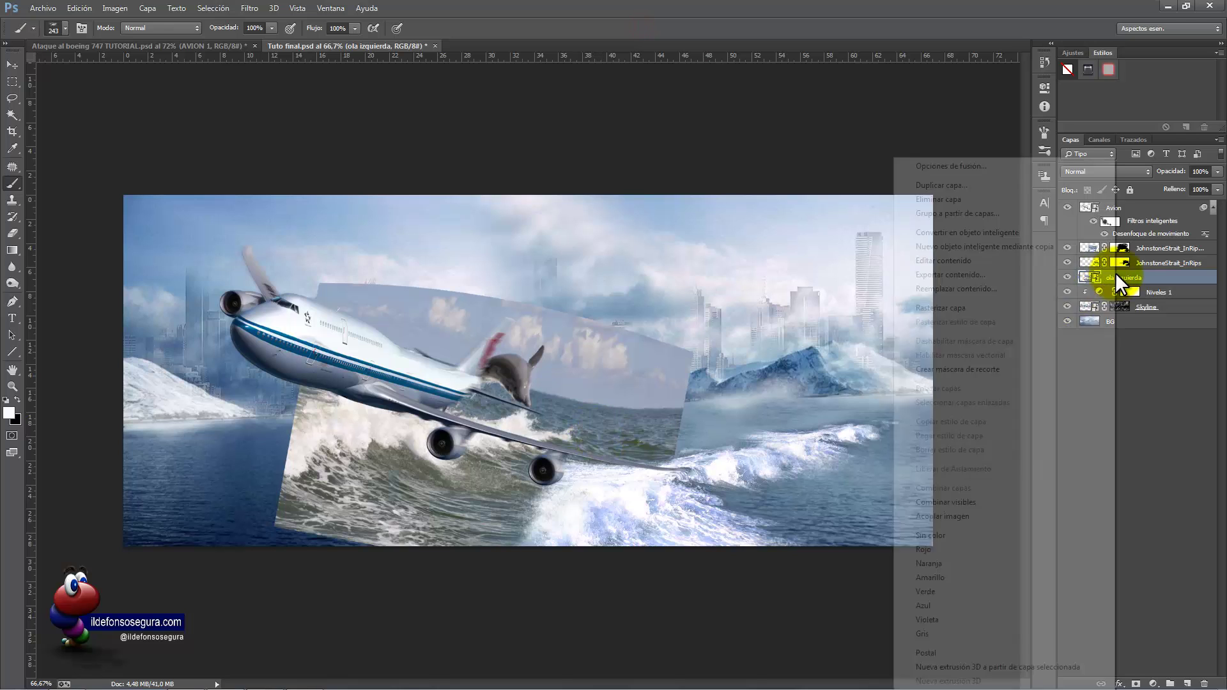
left_click(953, 308)
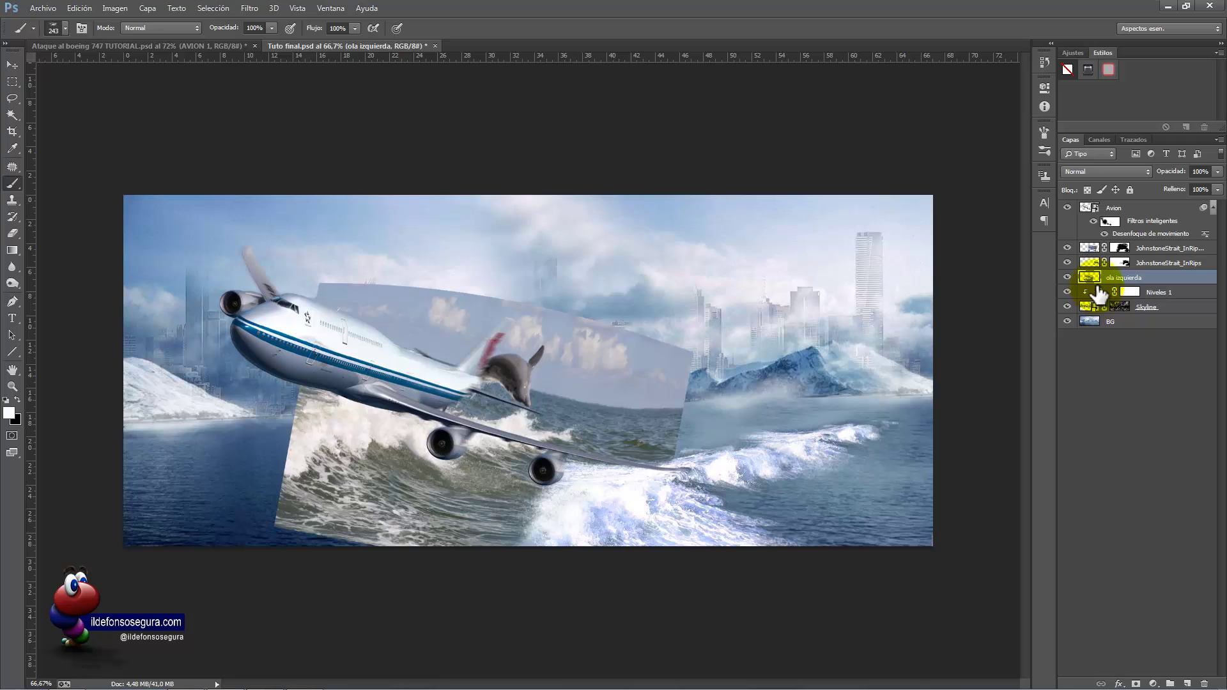
left_click(126, 9)
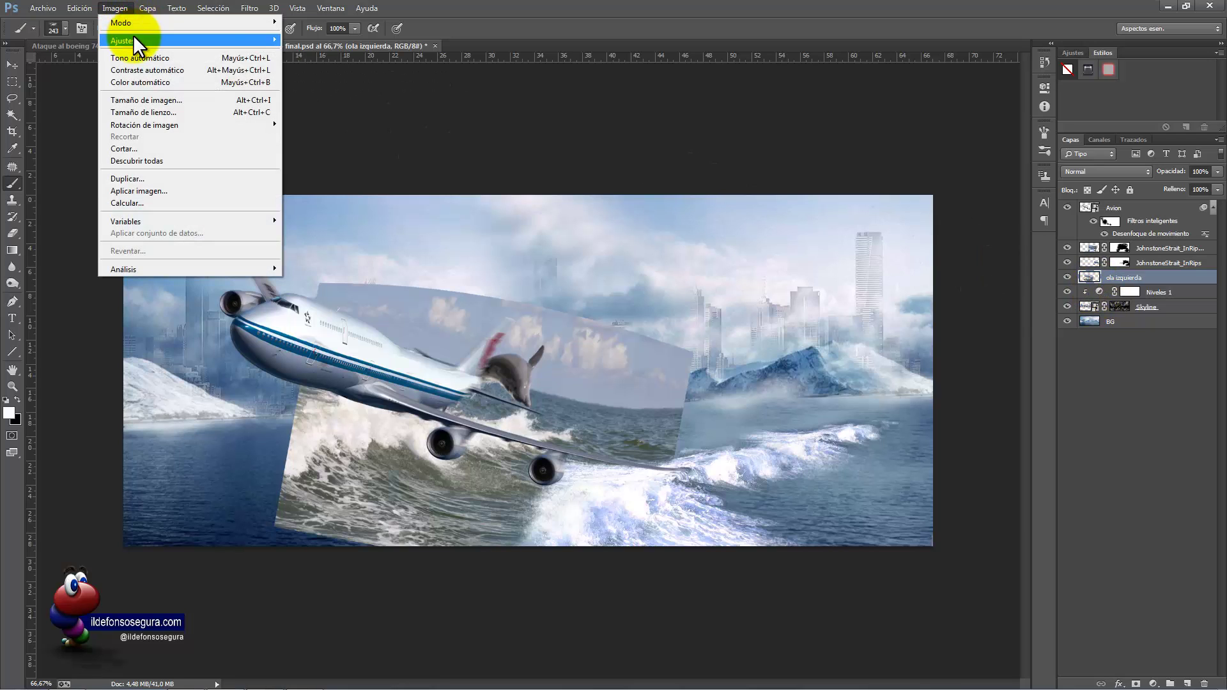
mouse_move(134, 38)
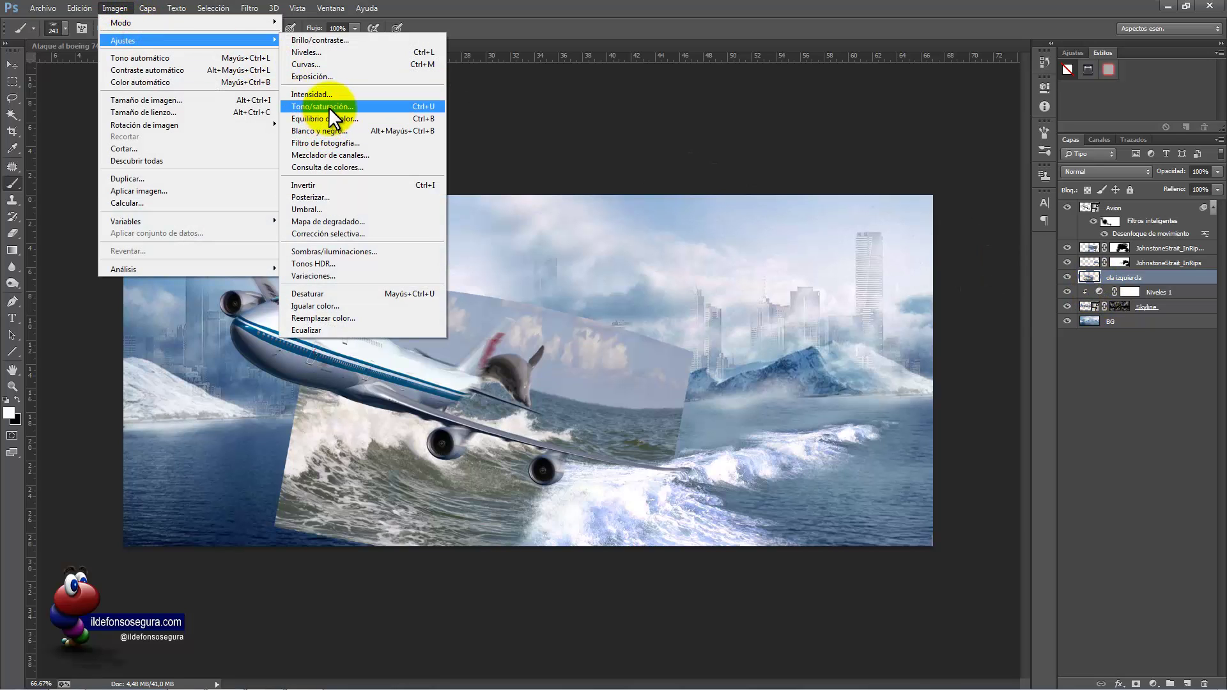
left_click(328, 106)
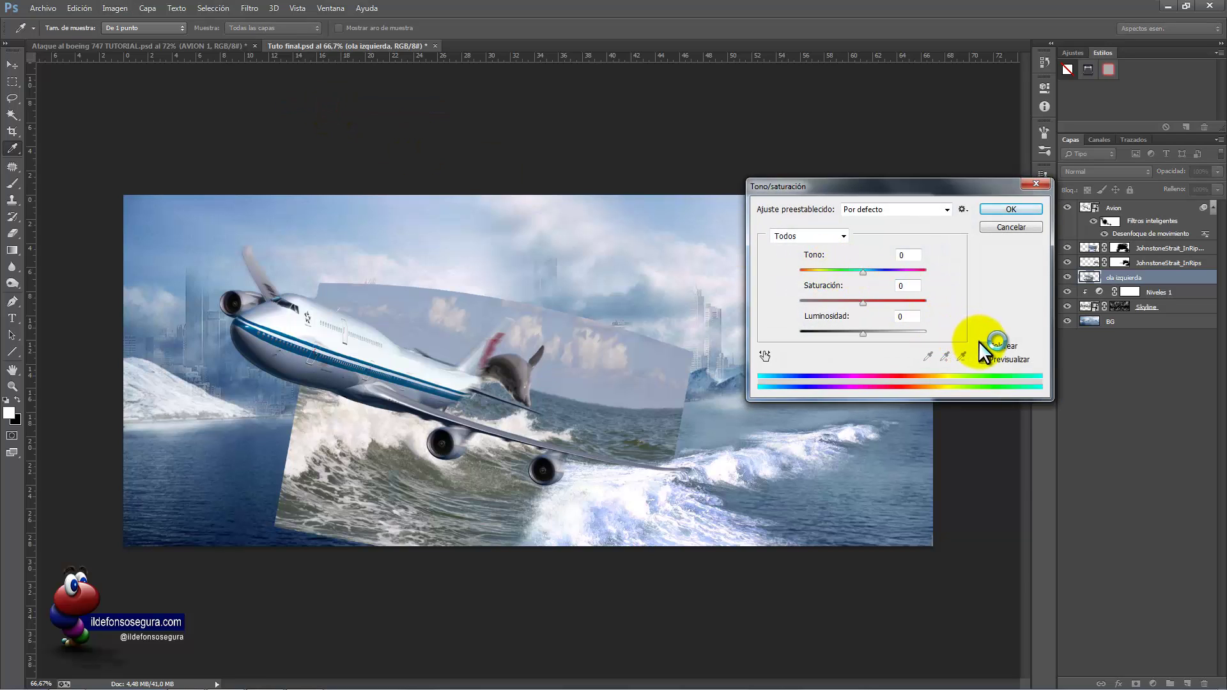
left_click(981, 343)
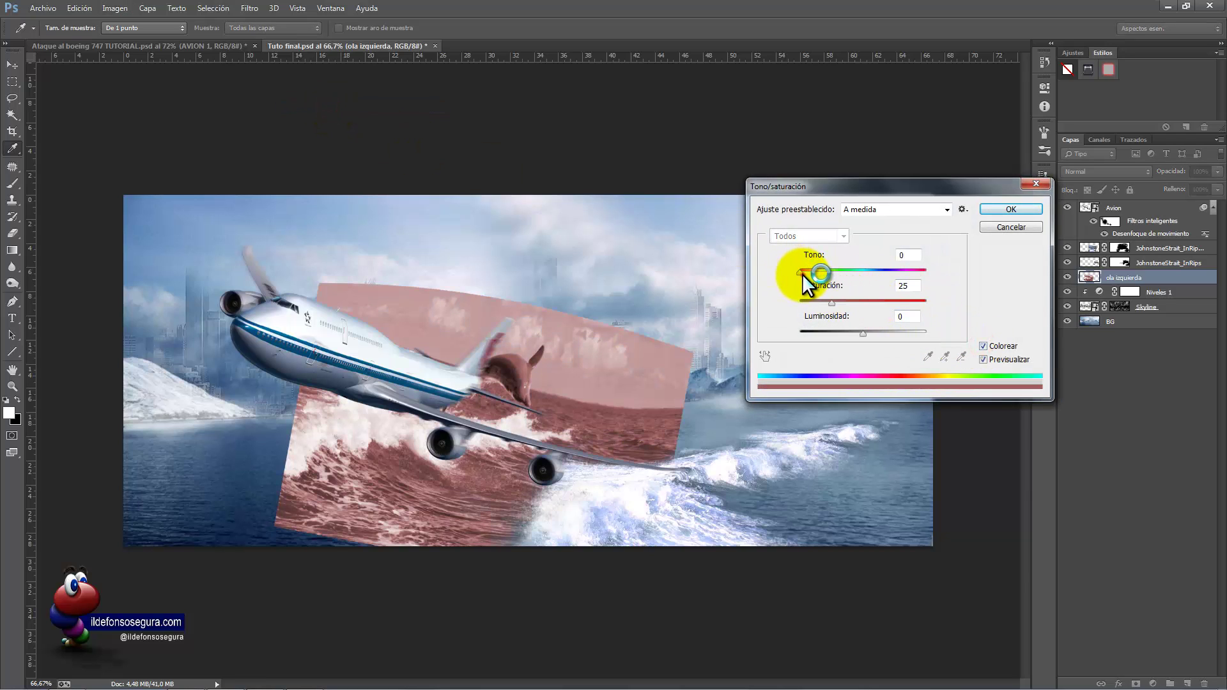
left_click_drag(803, 274, 877, 287)
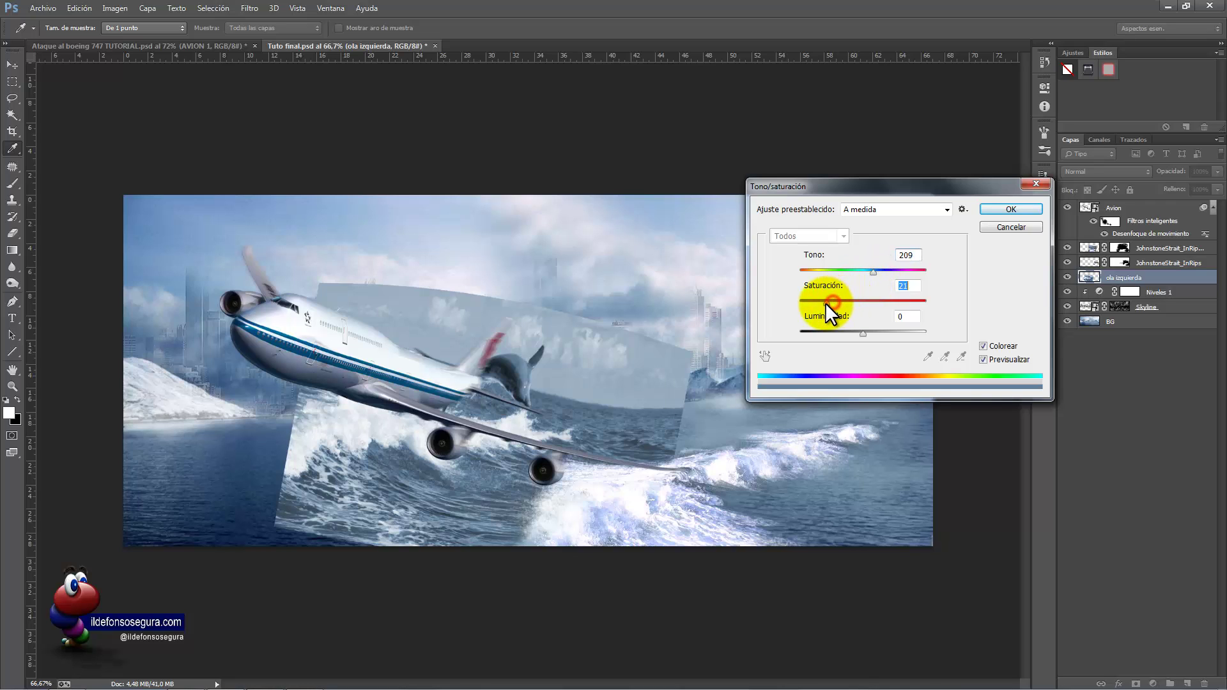
left_click_drag(822, 301, 865, 333)
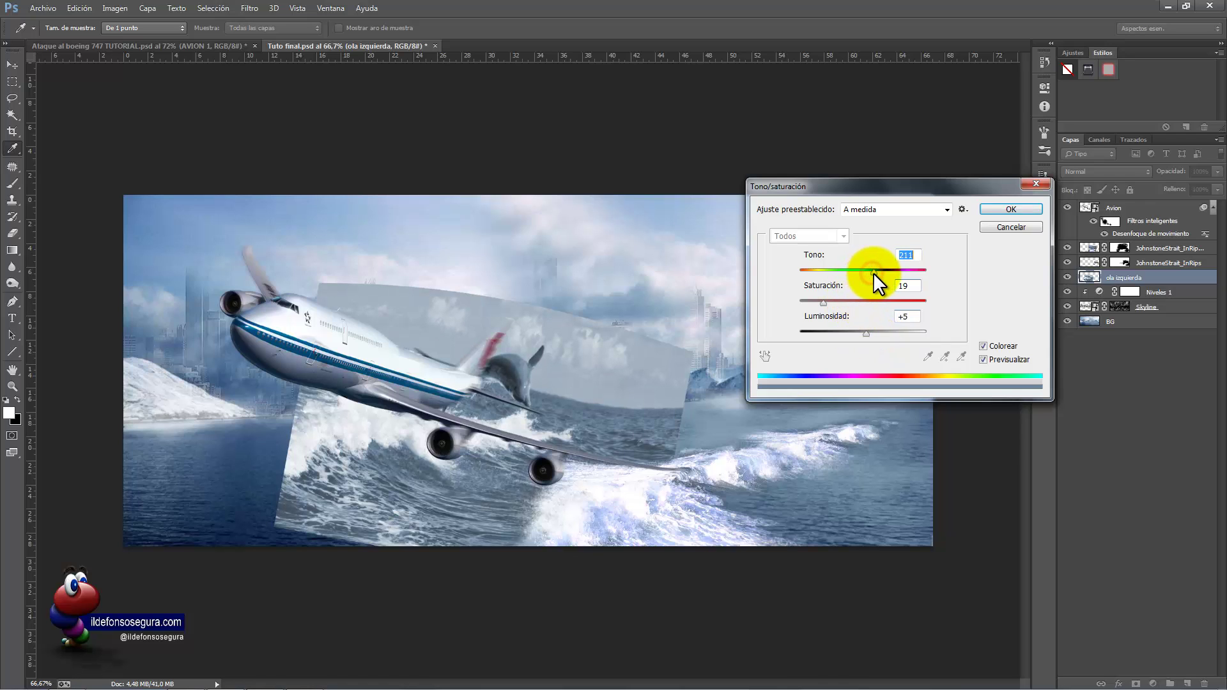
left_click(979, 216)
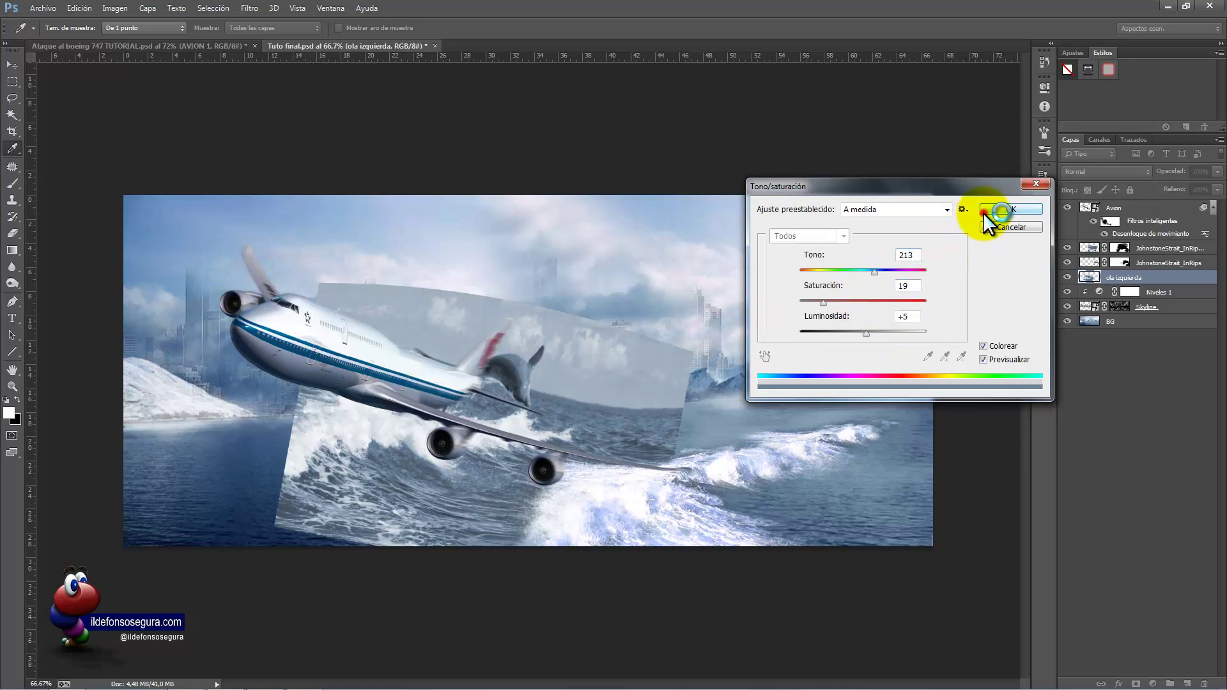
- Show only the ola izquierda layer and add a layer mask to it, with the Brush tool ready
key("b")
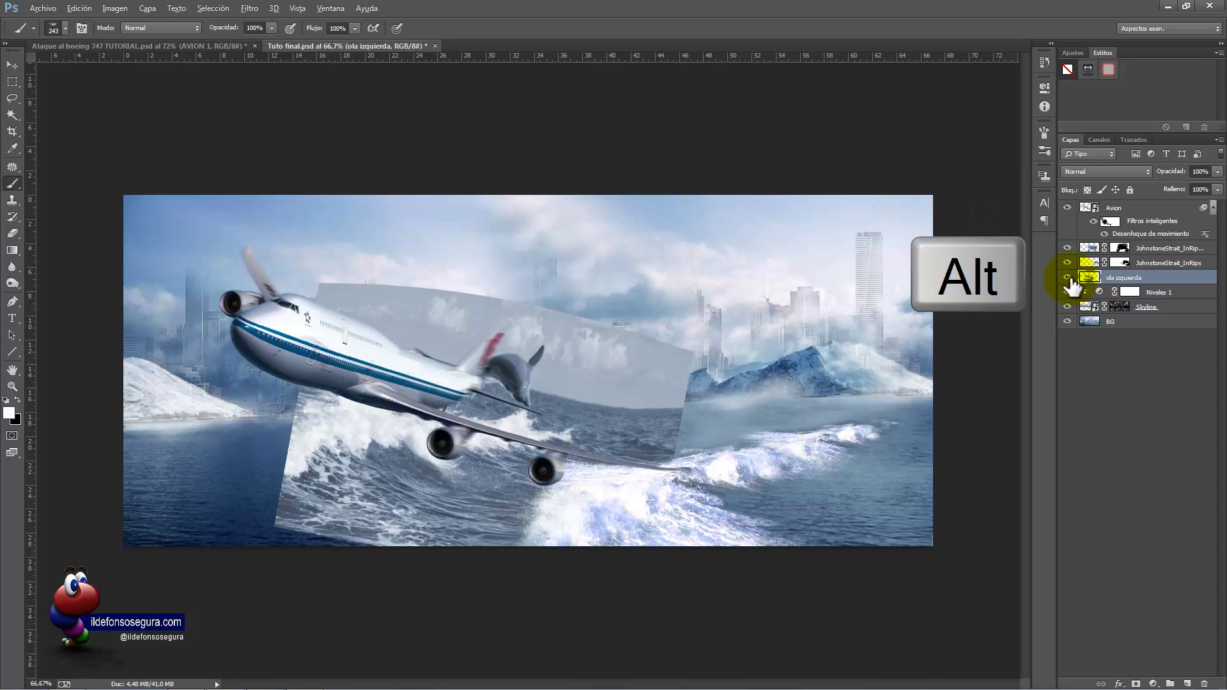
left_click(1068, 277, "alt")
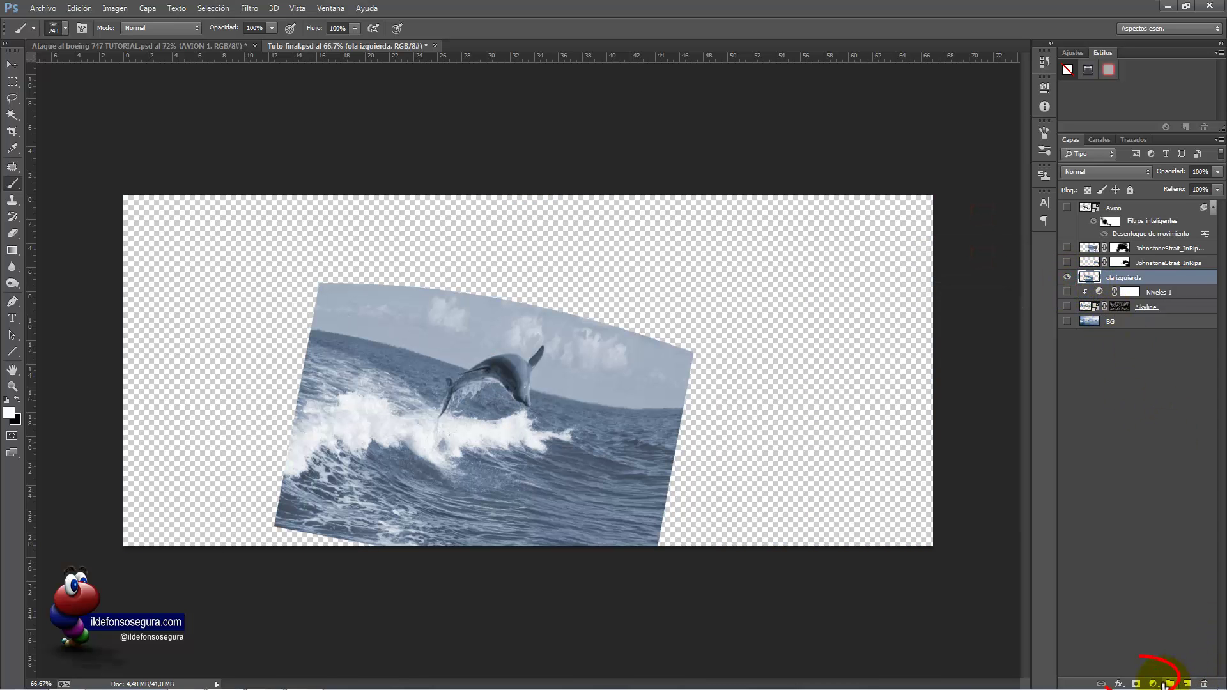
left_click(1137, 684)
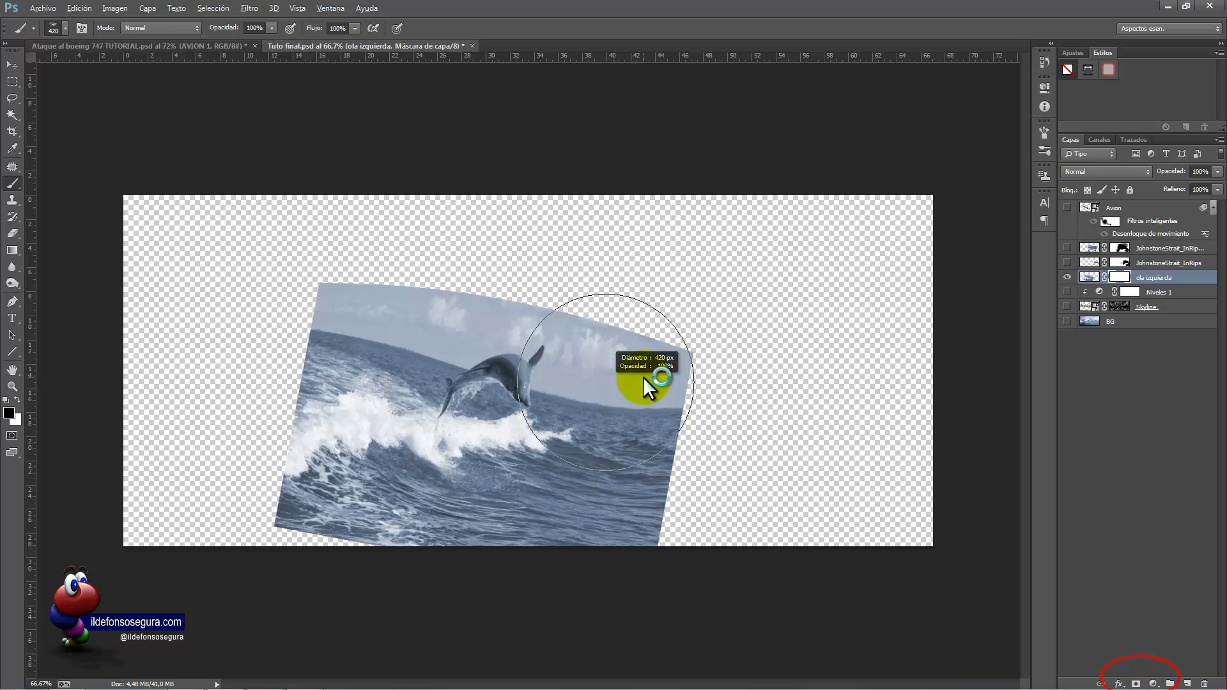
- Paint black on the ola izquierda mask with a 420 px splatter brush, hiding the sky and dolphin above the wave crest
mouse_move(643, 378)
left_mouse_down()
mouse_move(563, 313)
mouse_move(413, 289)
mouse_move(337, 334)
mouse_move(310, 281)
mouse_move(292, 327)
left_mouse_up()
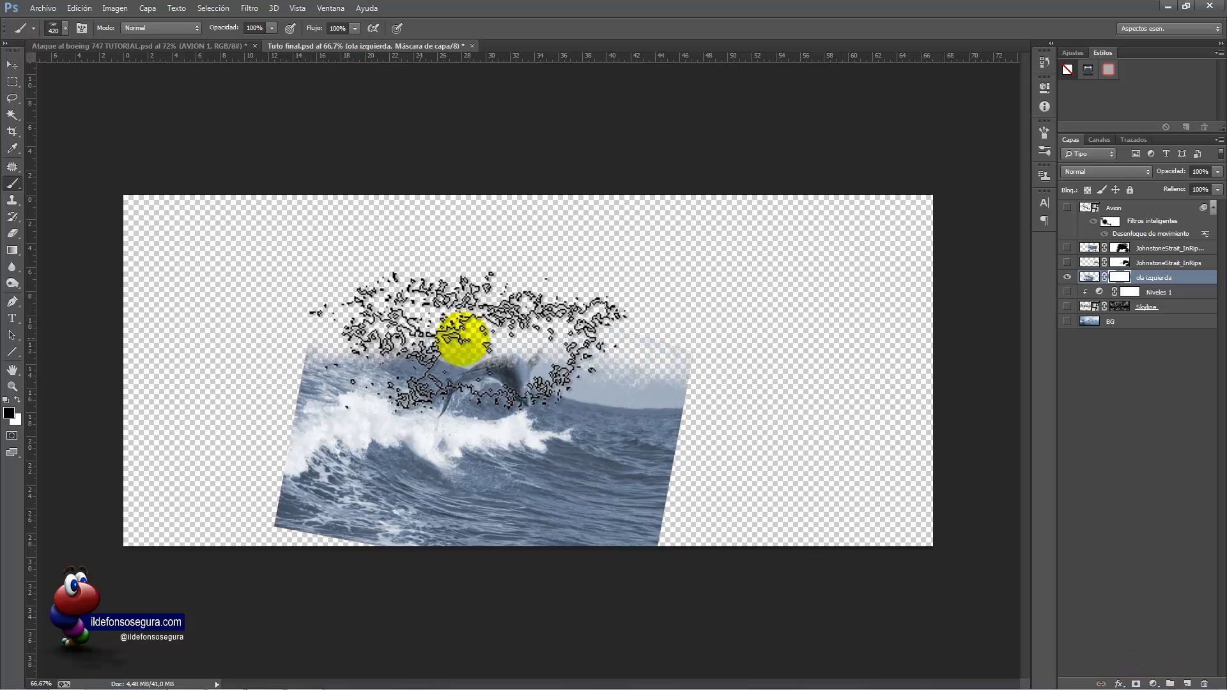
left_click_drag(474, 362, 470, 379)
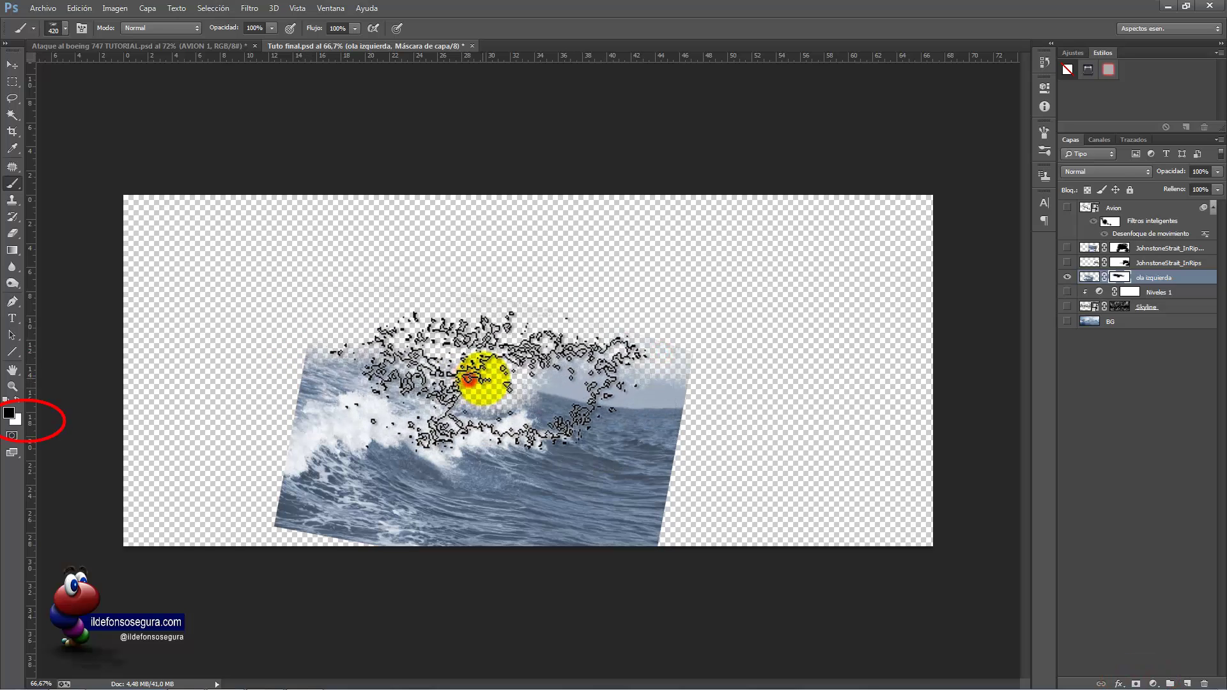
left_click(481, 388)
left_click(531, 381)
left_click(575, 389)
left_click(664, 386)
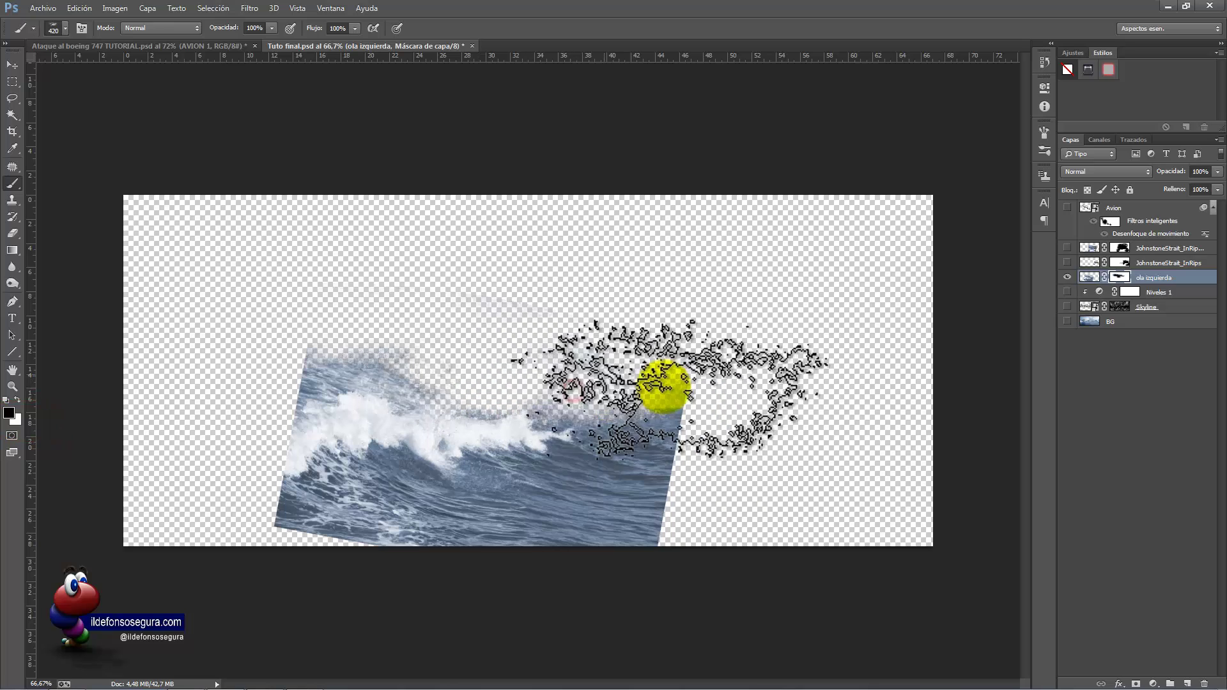
- Mask out the hard right edge of the ola izquierda wave down to the canvas bottom with black splatter strokes
left_click(641, 397)
left_click(582, 397)
left_click(614, 409)
left_click(634, 429)
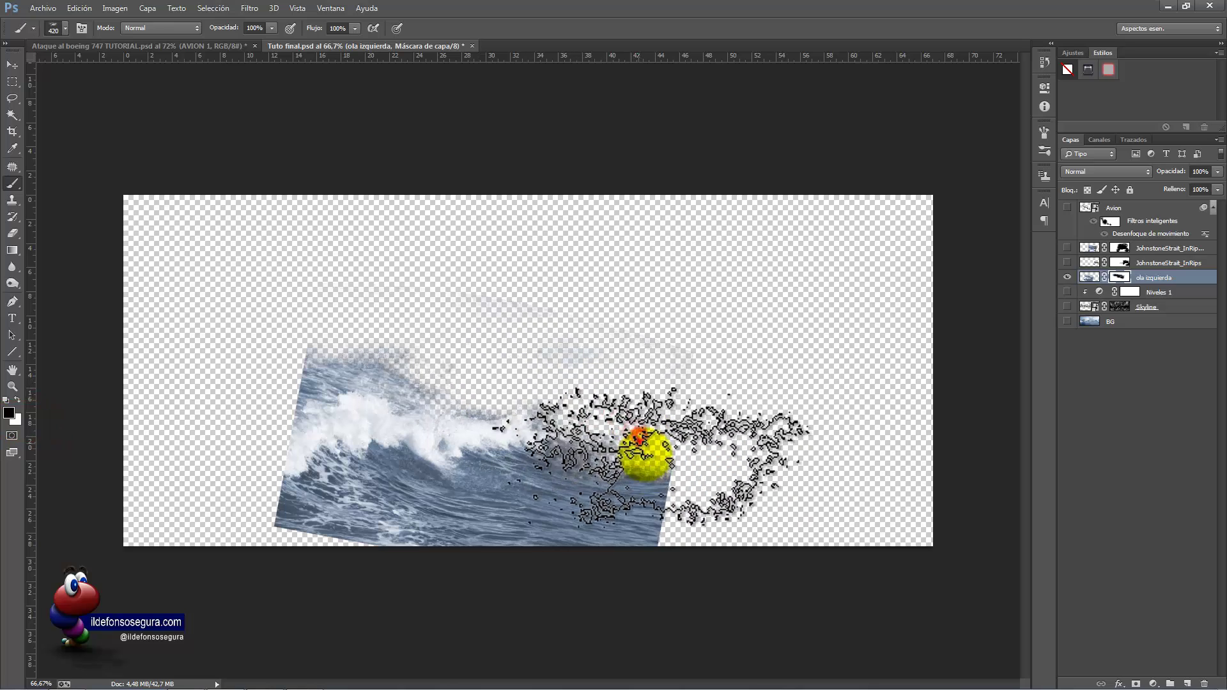
left_click(628, 439)
left_click(637, 543)
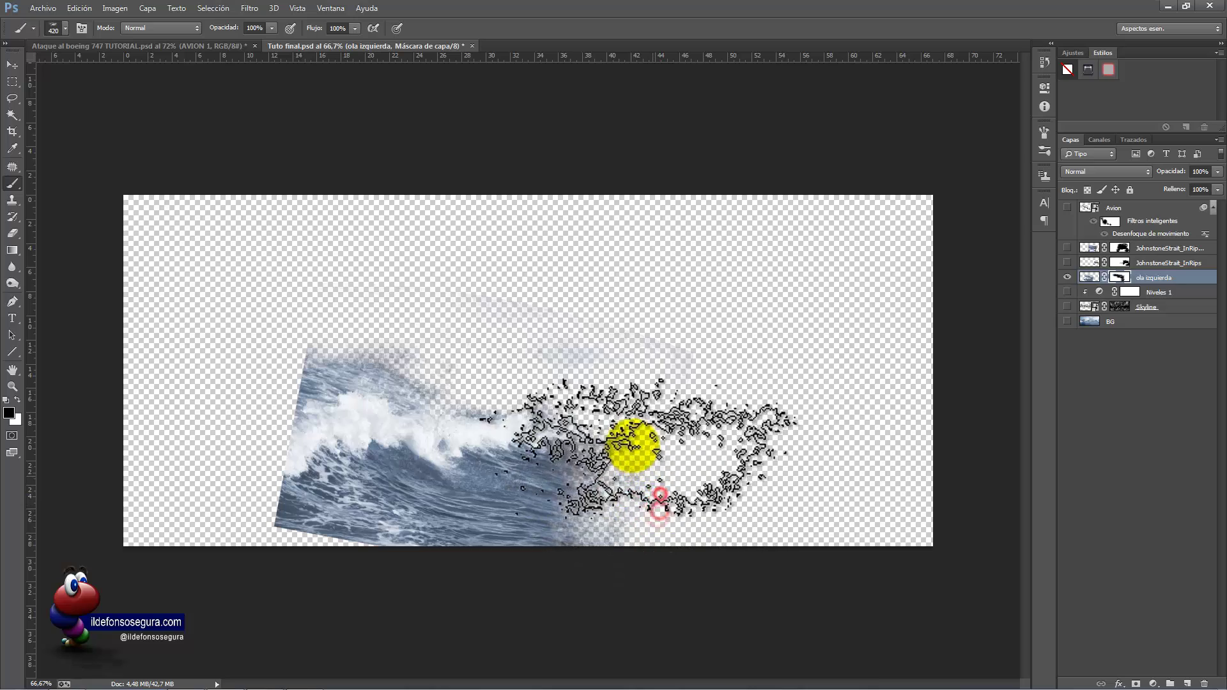
- Mask out the water above the crest's left end and the straight left edge of the ola izquierda wave
left_click(398, 360)
left_click(356, 360)
left_click(295, 362)
left_click(252, 394)
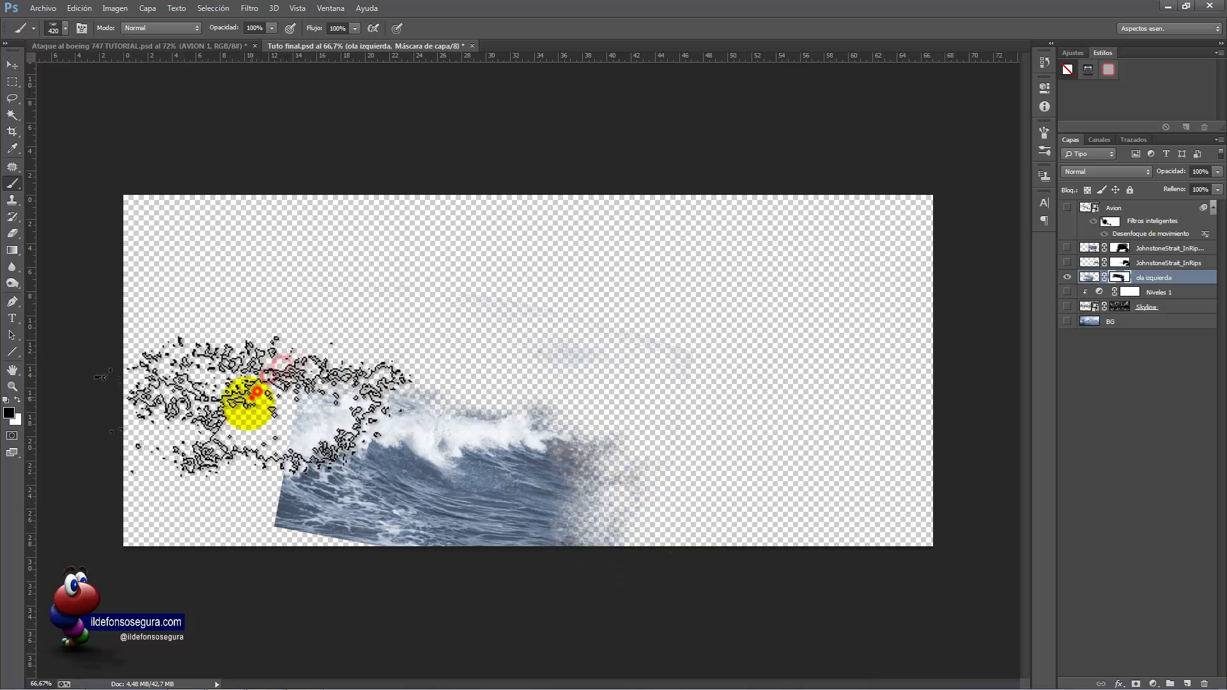
left_click(218, 459)
left_click(223, 482)
left_click(227, 492)
left_click(238, 518)
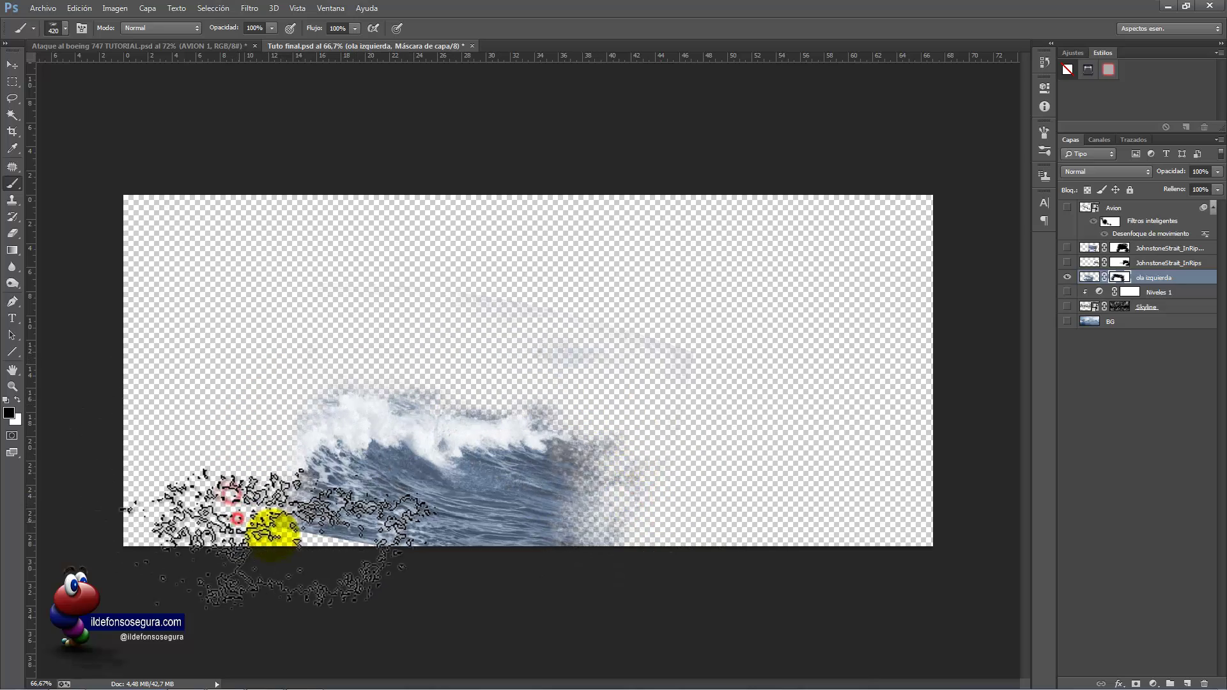
- Hide the lower-left corner of the ola izquierda wave and soften its crest and right end on the mask
left_click(285, 537)
left_click(305, 540)
left_click(313, 558)
left_click(305, 546)
left_click(243, 517)
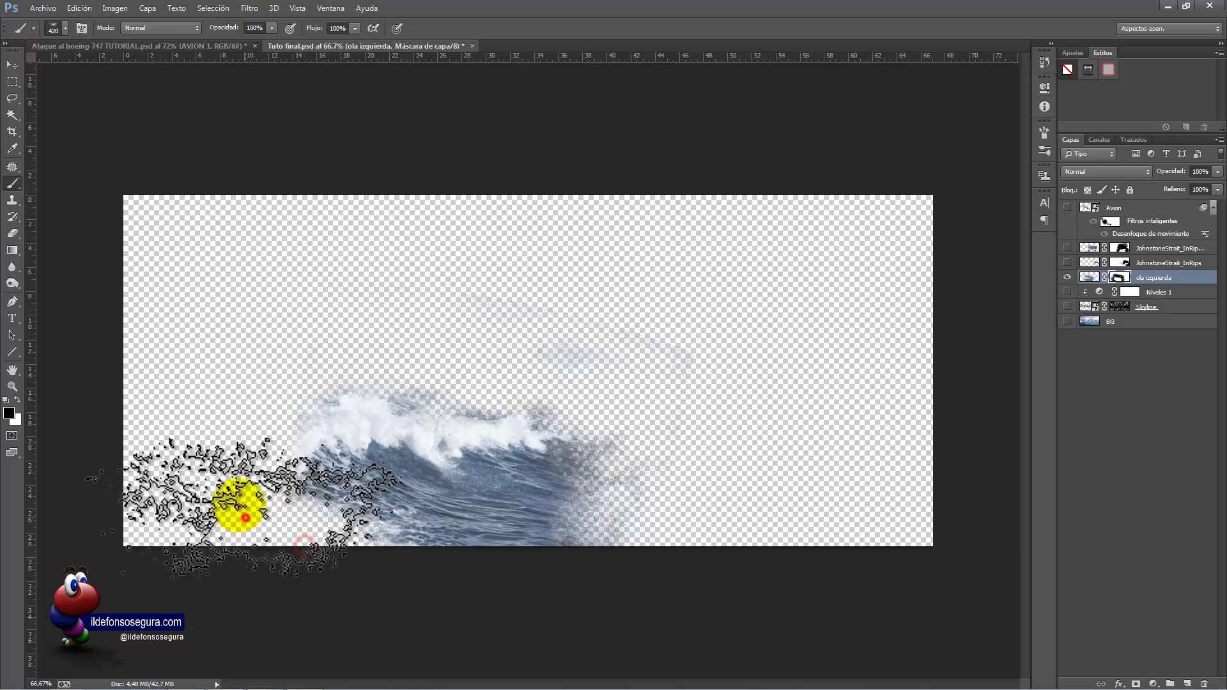
left_click(239, 504)
left_click(429, 377)
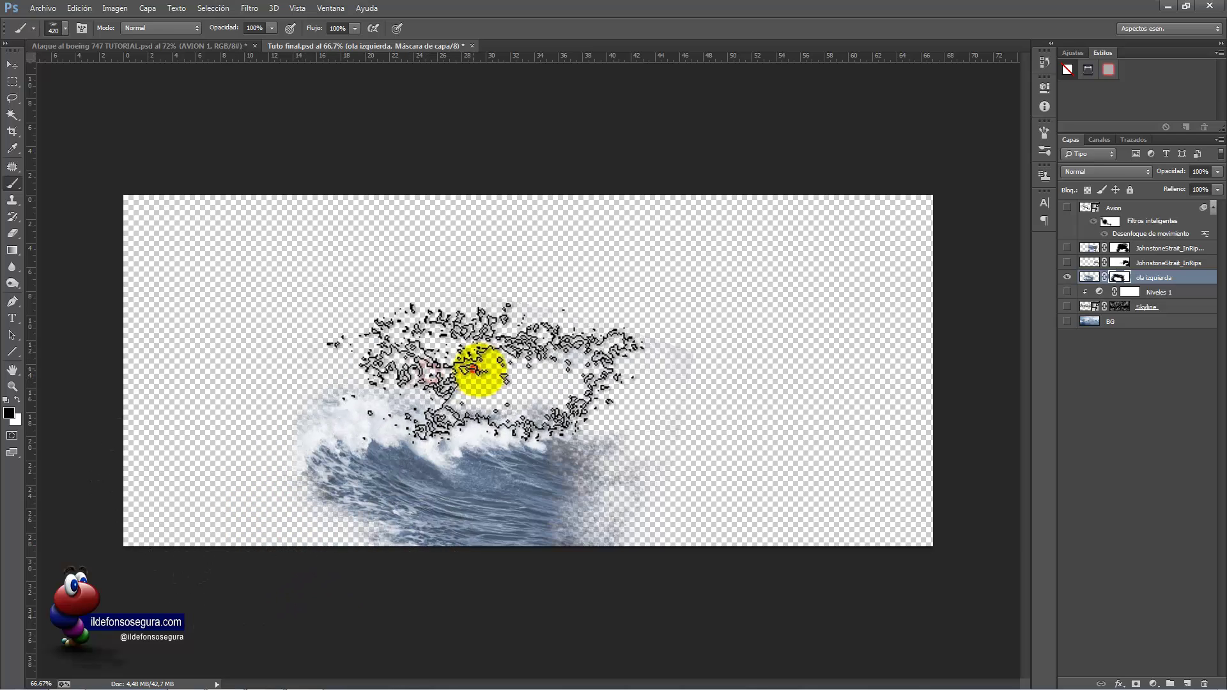
left_click(579, 402)
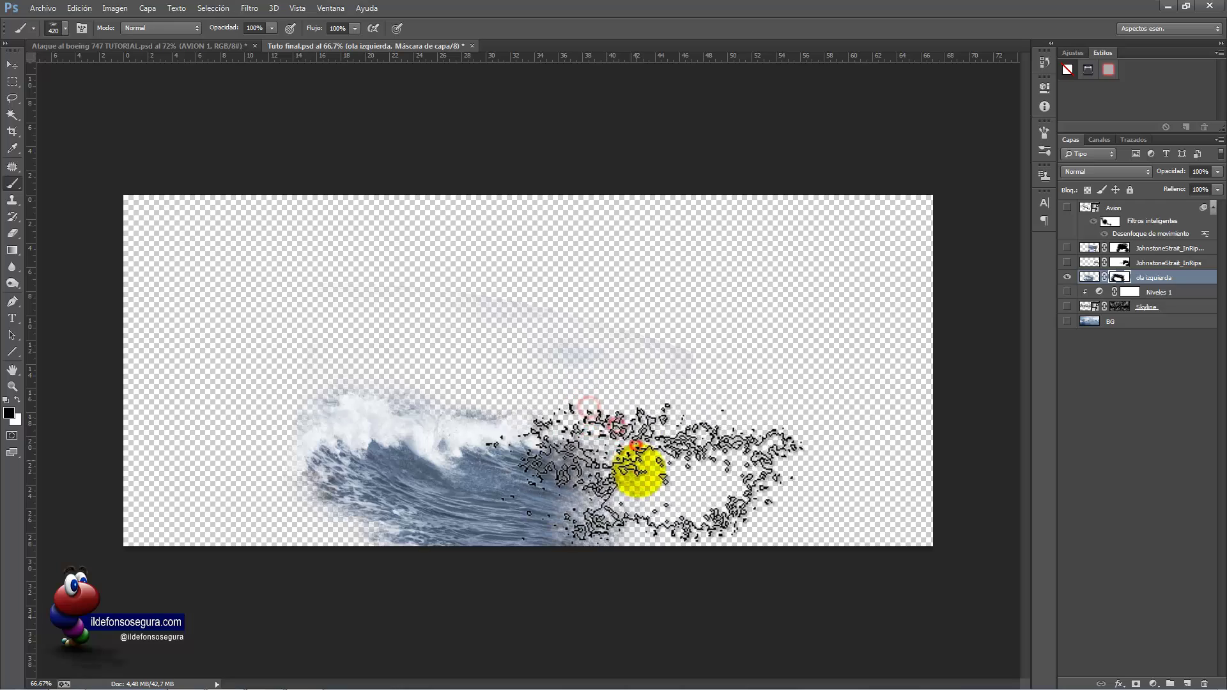
- Show all layers again and blend the left side of the ola izquierda wave into the sea with black mask strokes
left_click(1067, 277, "alt")
left_click(229, 465)
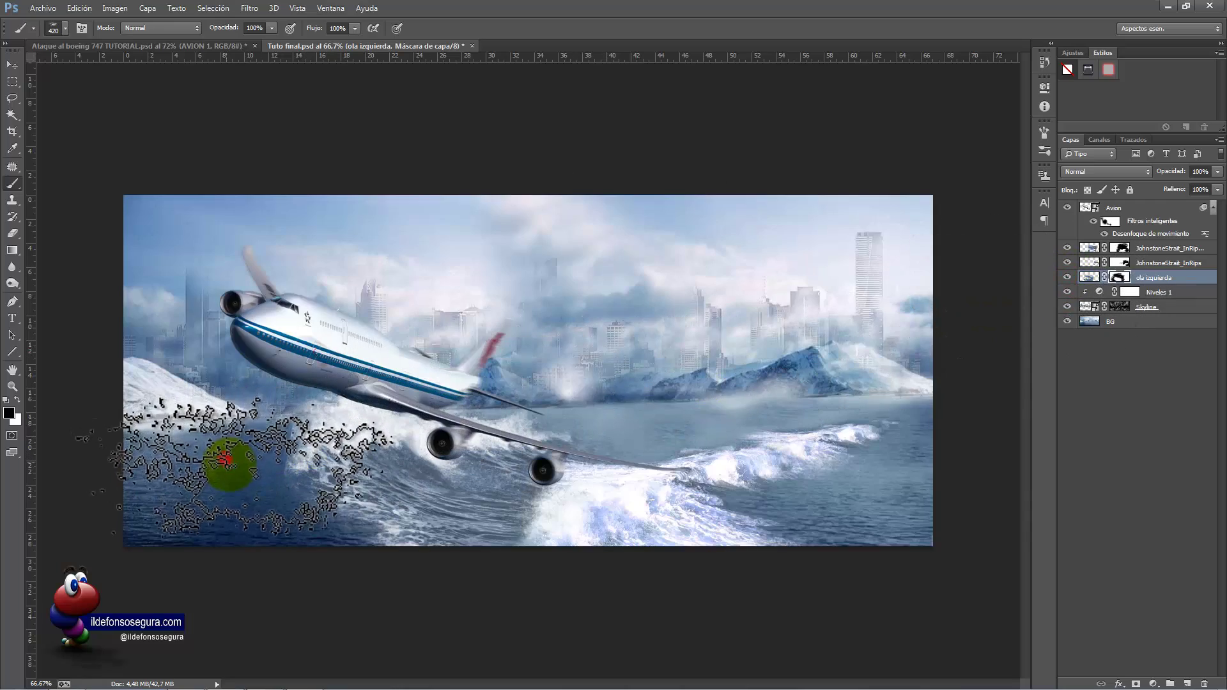
left_click(224, 488)
left_click(227, 432)
mouse_move(236, 422)
left_mouse_down()
mouse_move(220, 452)
mouse_move(252, 501)
mouse_move(364, 521)
mouse_move(383, 507)
mouse_move(364, 485)
mouse_move(383, 492)
left_mouse_up()
key("x")
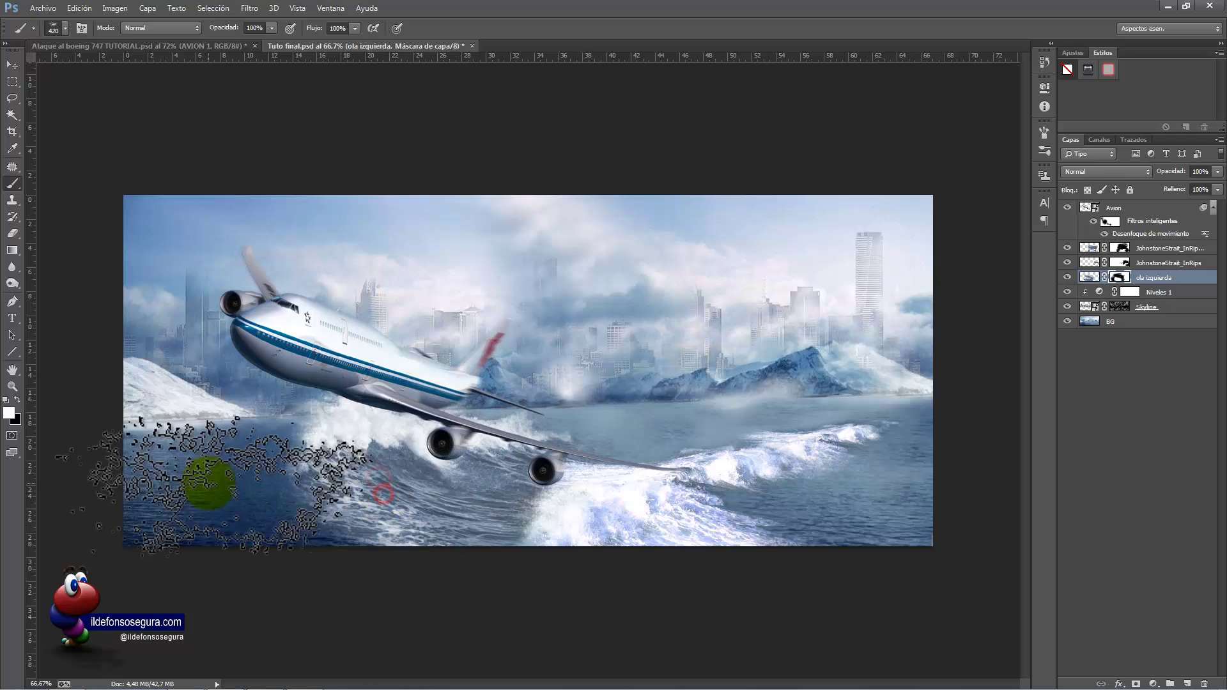
key("x")
left_click(222, 475)
left_click(223, 484)
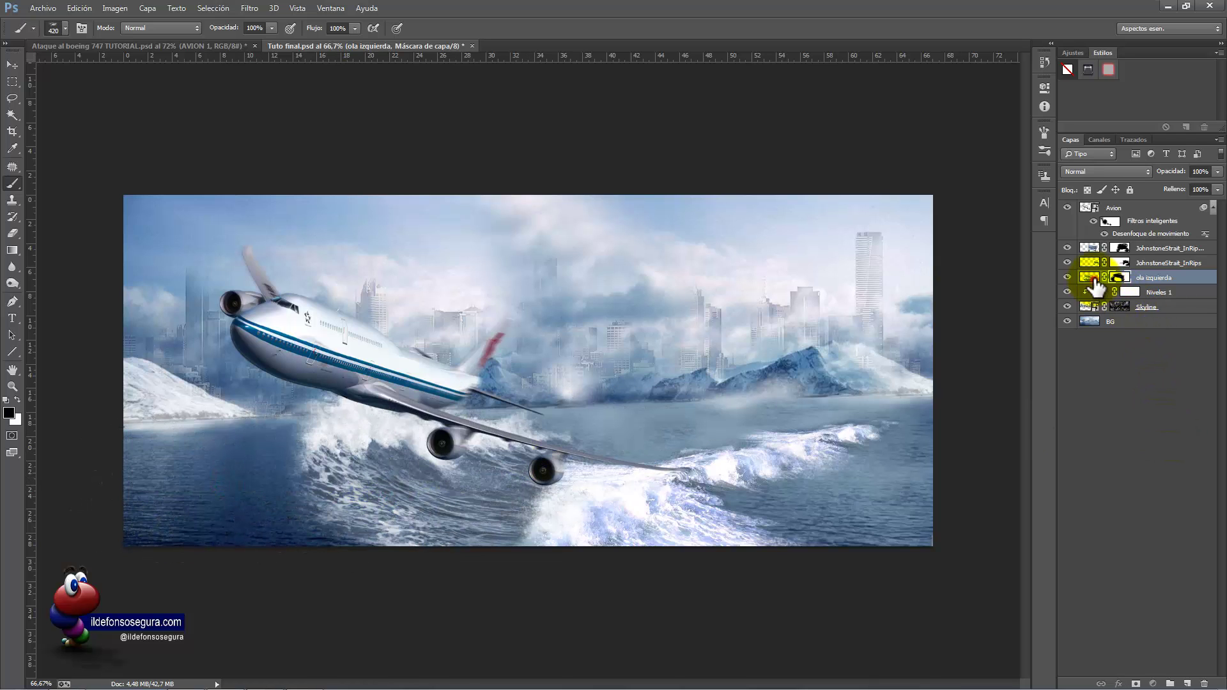
- Duplicate the ola izquierda layer and move the original wave to the right, behind the airplane's wing
key("ctrl+j")
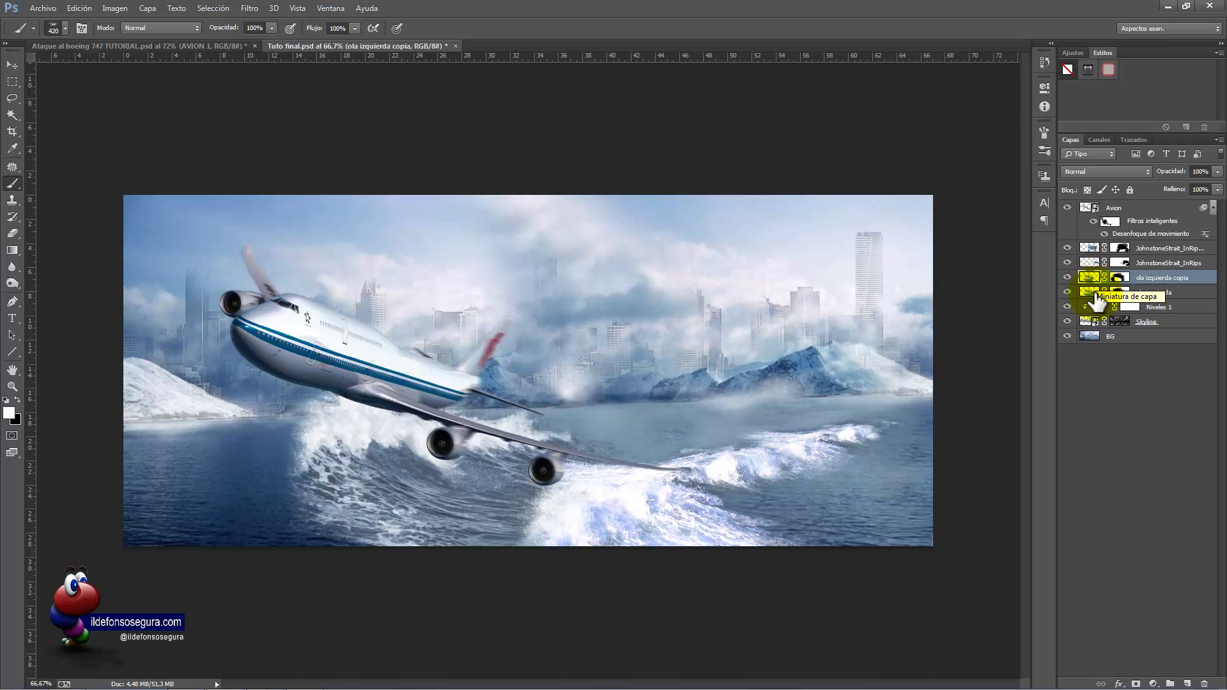
left_click(1098, 300)
left_click_drag(556, 433, 755, 418)
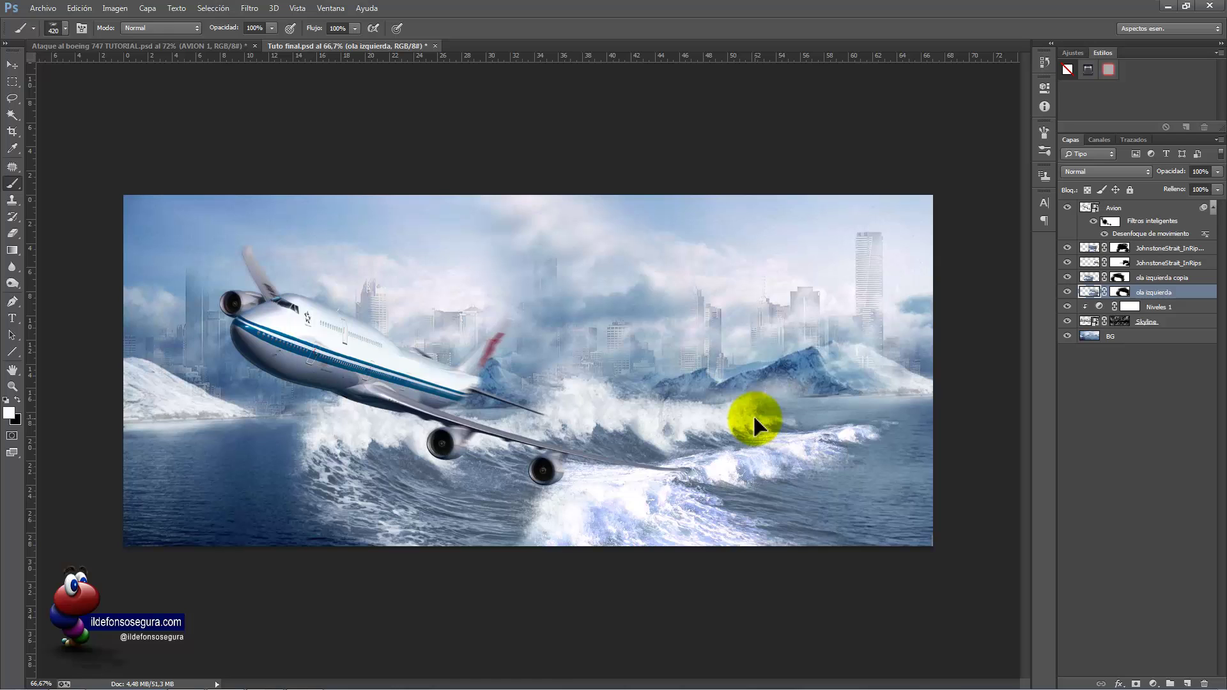
- Scale down the moved ola izquierda wave behind the wing and warp it, bowing its right edge outward
key("ctrl+t")
left_click_drag(912, 266, 590, 466)
left_click(604, 27)
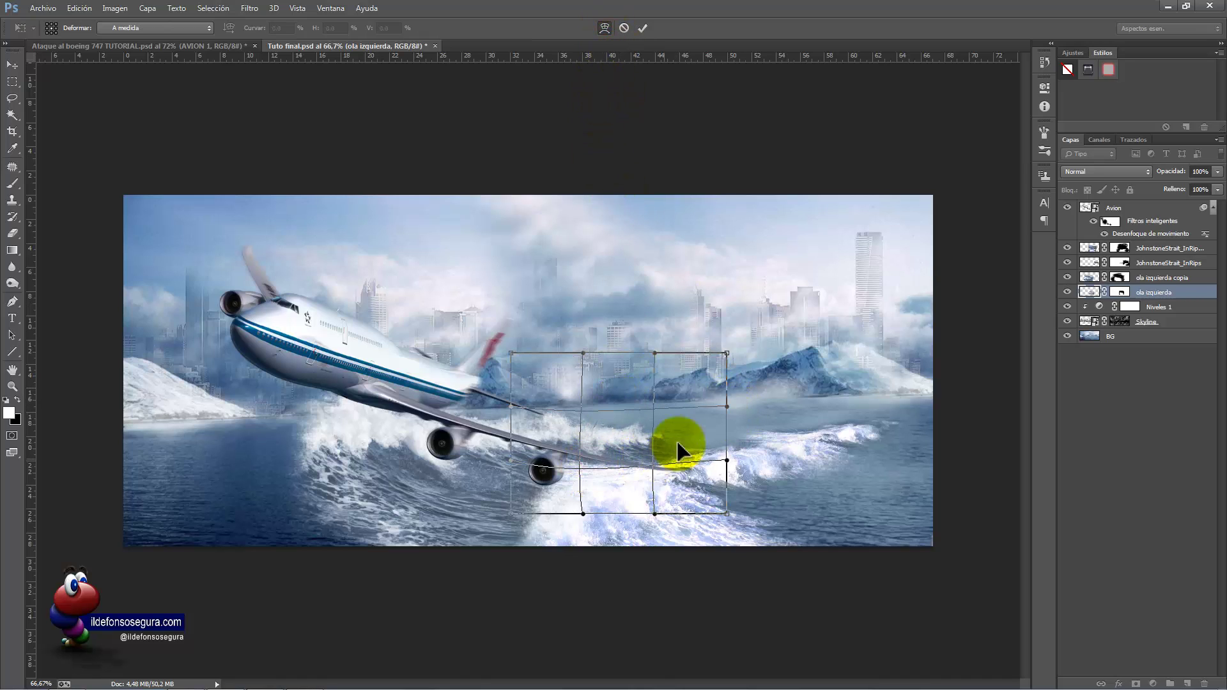
left_click_drag(652, 411, 658, 419)
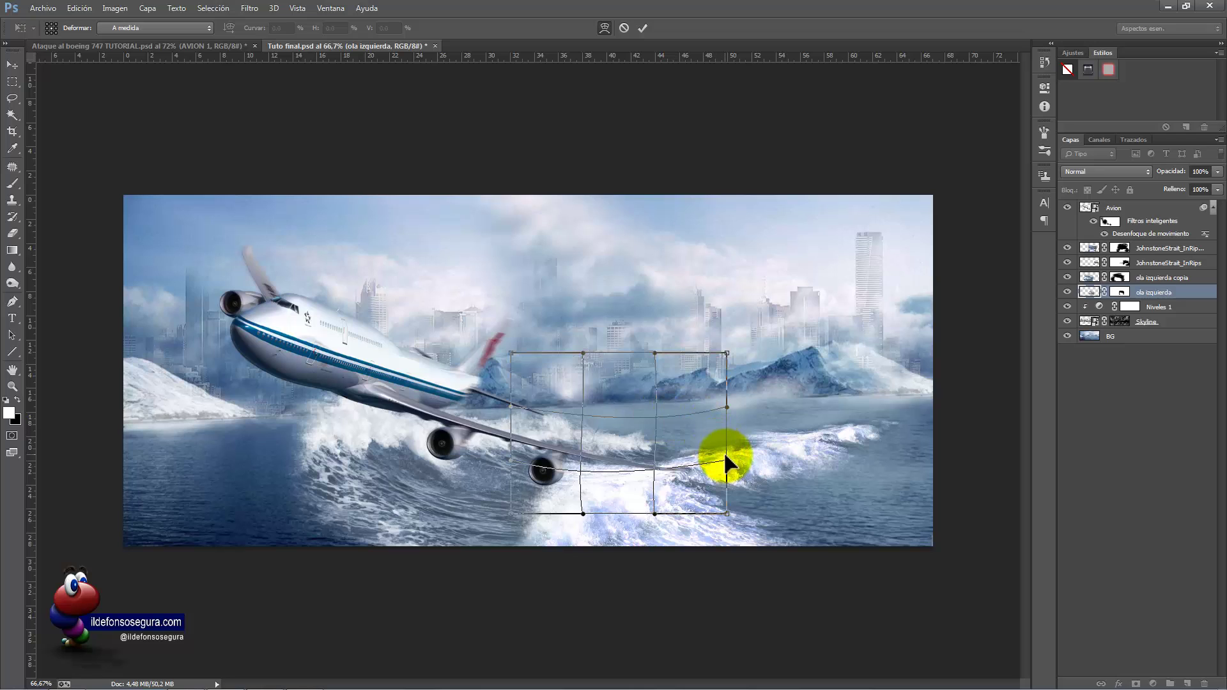
left_click_drag(726, 459, 793, 439)
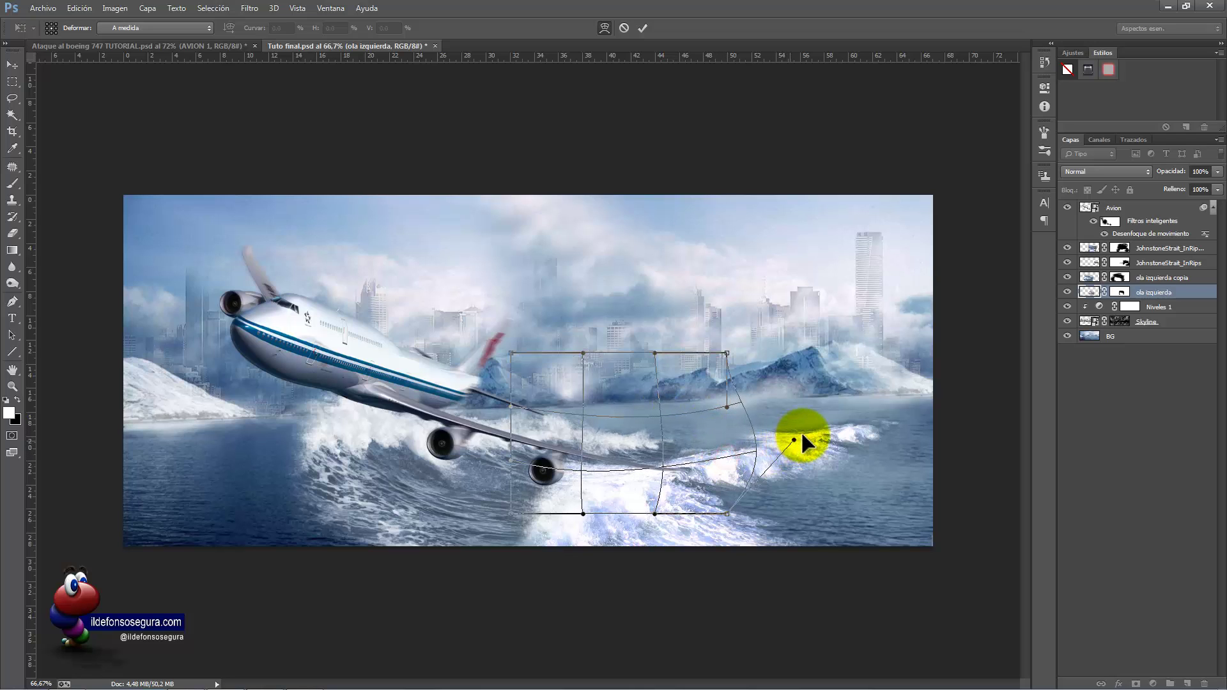
left_click(642, 28)
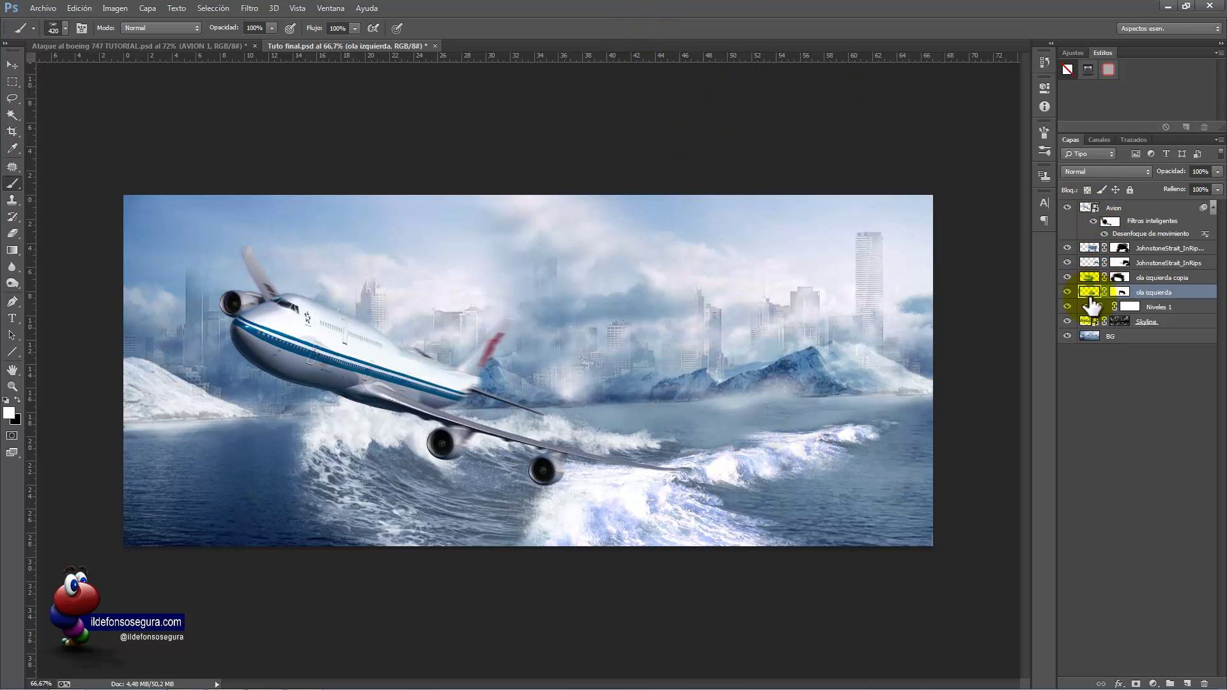
- Duplicate the reduced ola izquierda wave, move the original farther right along the foam trail and rotate it -9.44°
key("ctrl+j")
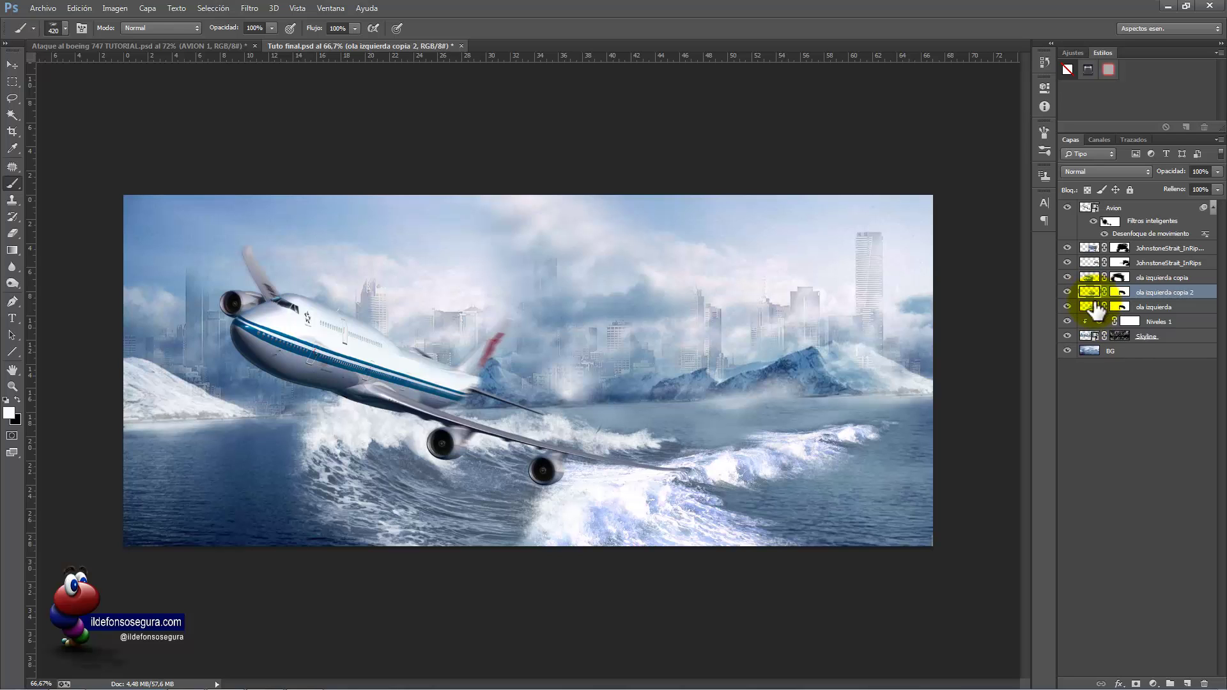
left_click(1091, 313)
left_click_drag(680, 424, 773, 440)
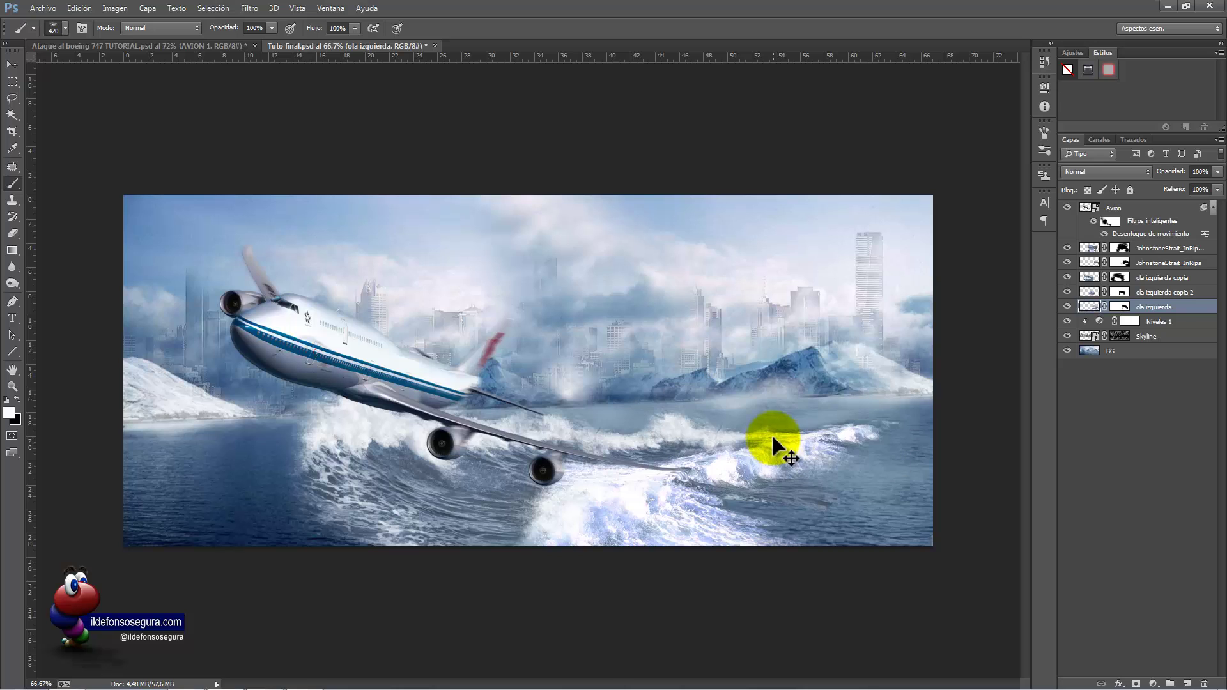
key("ctrl+t")
left_click_drag(880, 450, 846, 421)
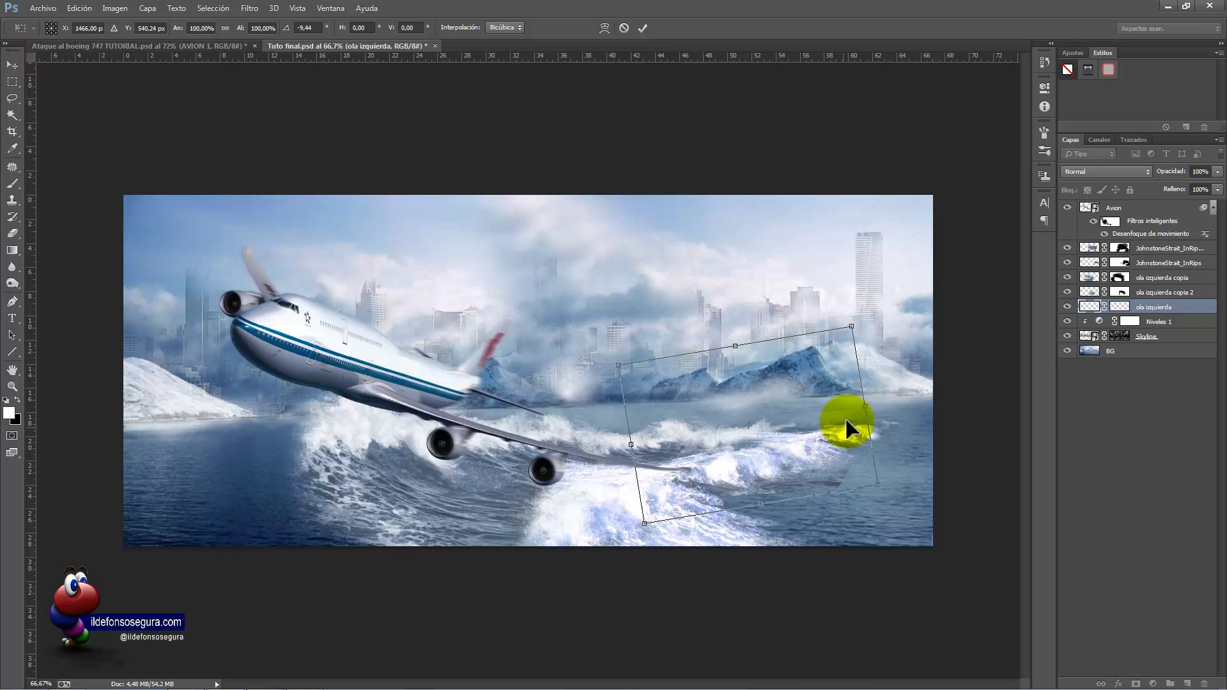
left_click(641, 28)
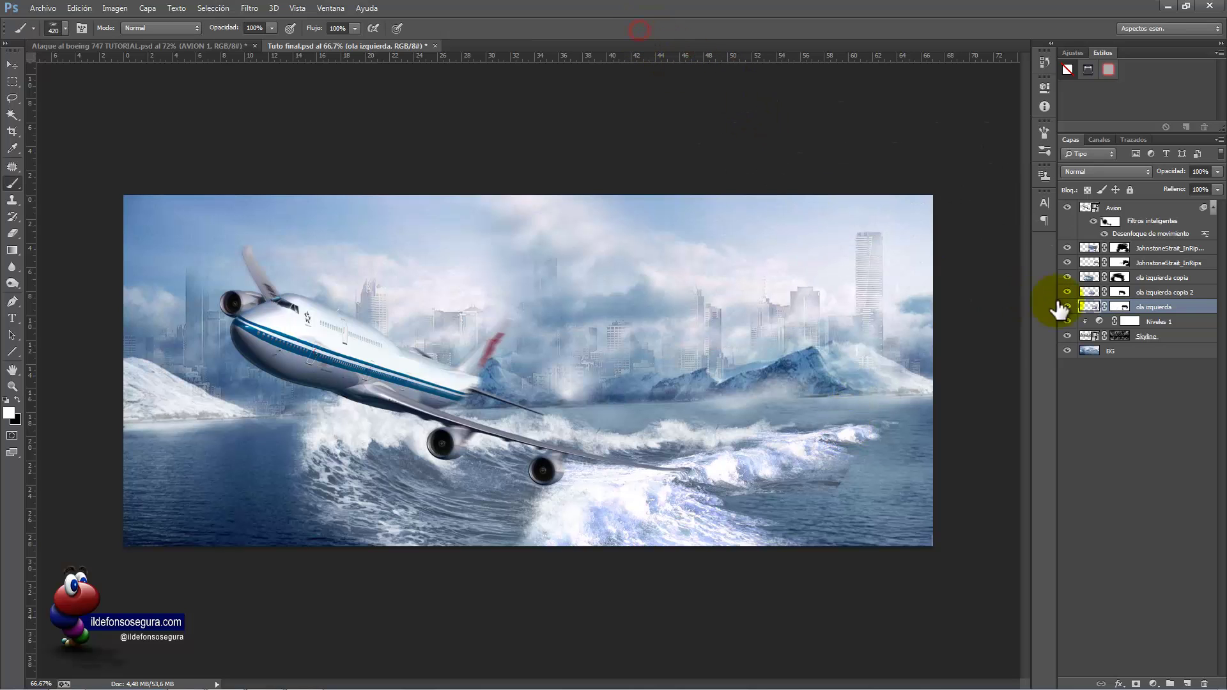
- Paint black on the ola izquierda and ola izquierda copia 2 masks, blending their lower right edges into the sea
left_click(1120, 307)
left_click(815, 486)
left_click(855, 471)
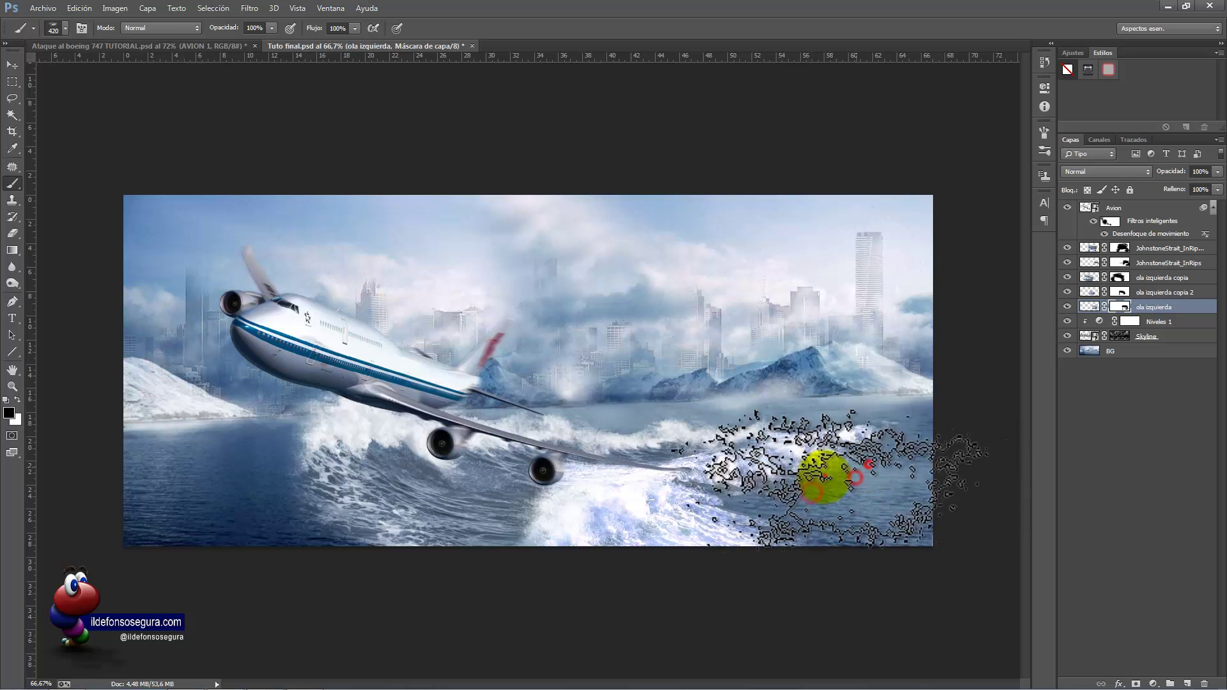
left_click(867, 457)
left_click(825, 476)
left_click(809, 484)
key("ctrl+d")
left_click(1124, 295, "ctrl")
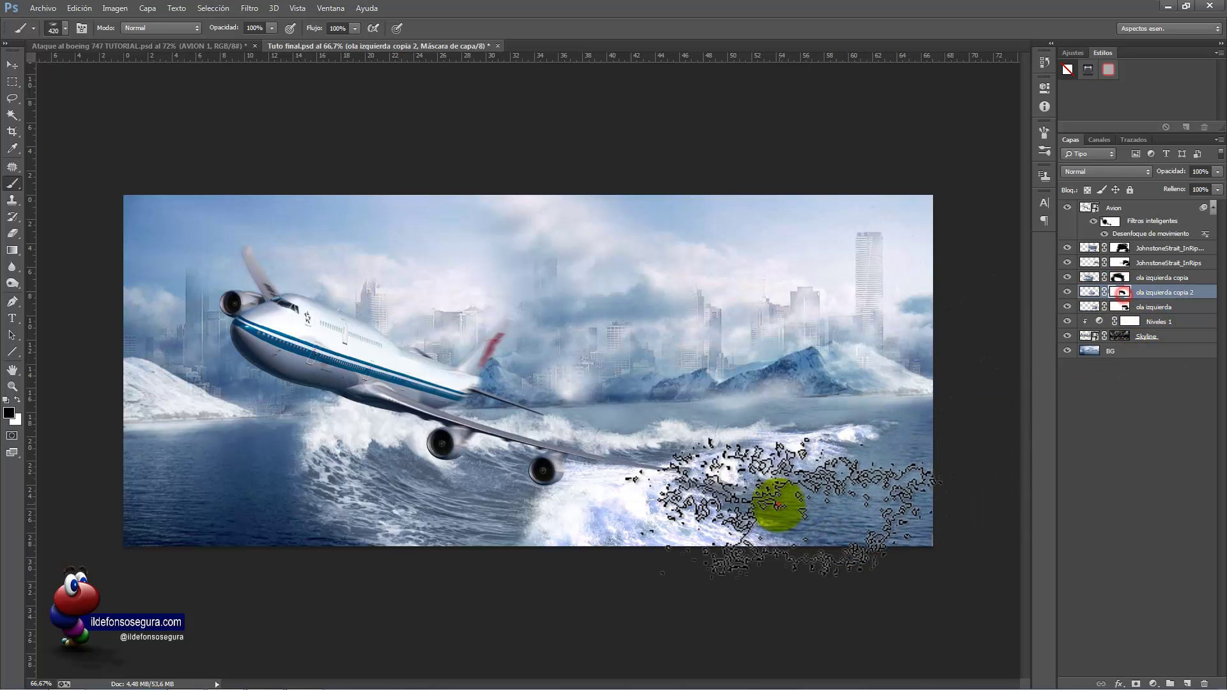
left_click_drag(778, 499, 633, 591)
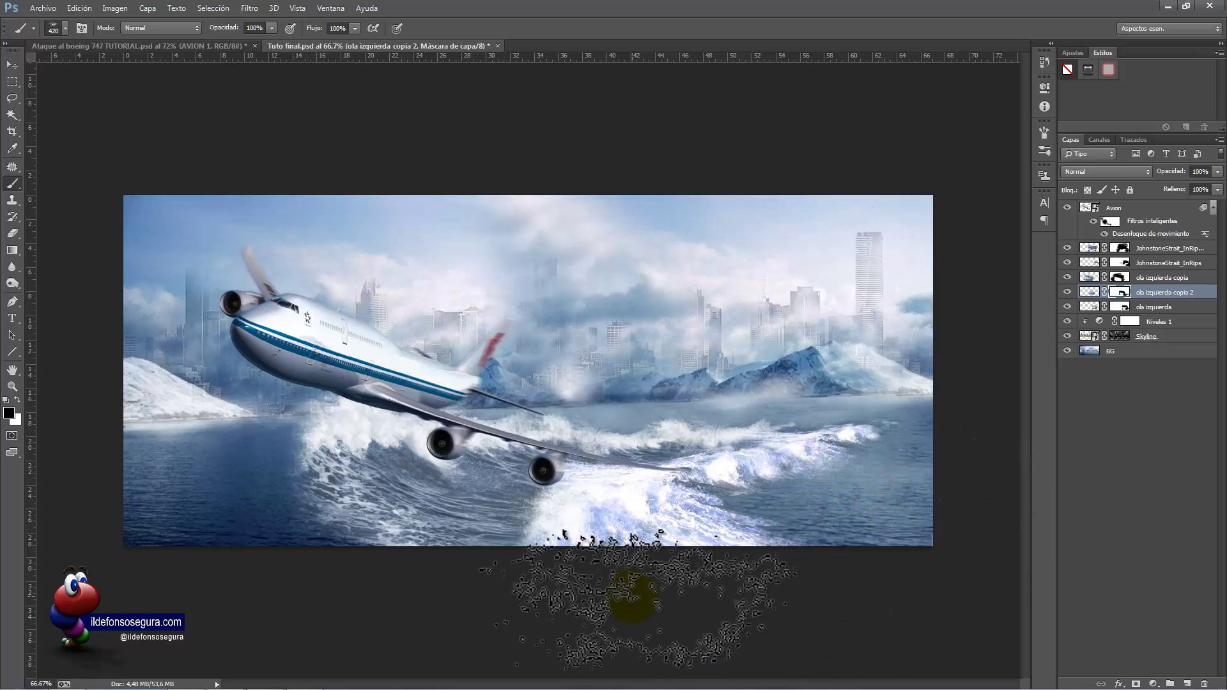
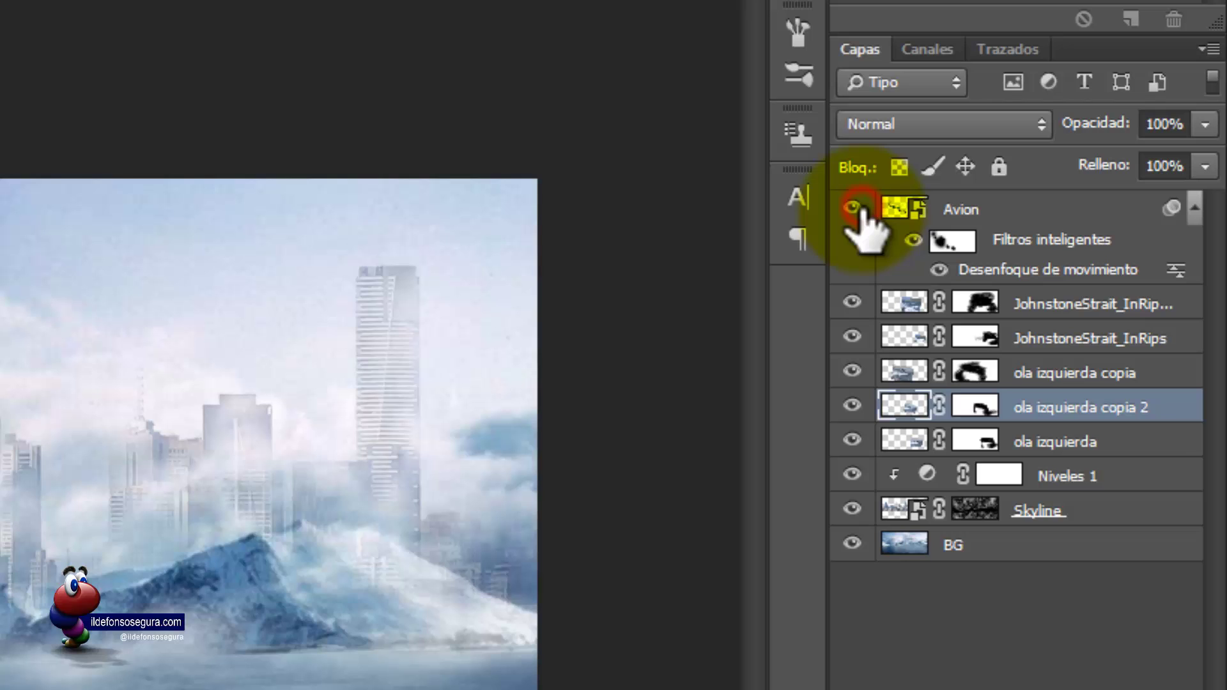
- Hide the Avion layer, select the ola izquierda copia layer and toggle its visibility to check the left wave
left_click(853, 208)
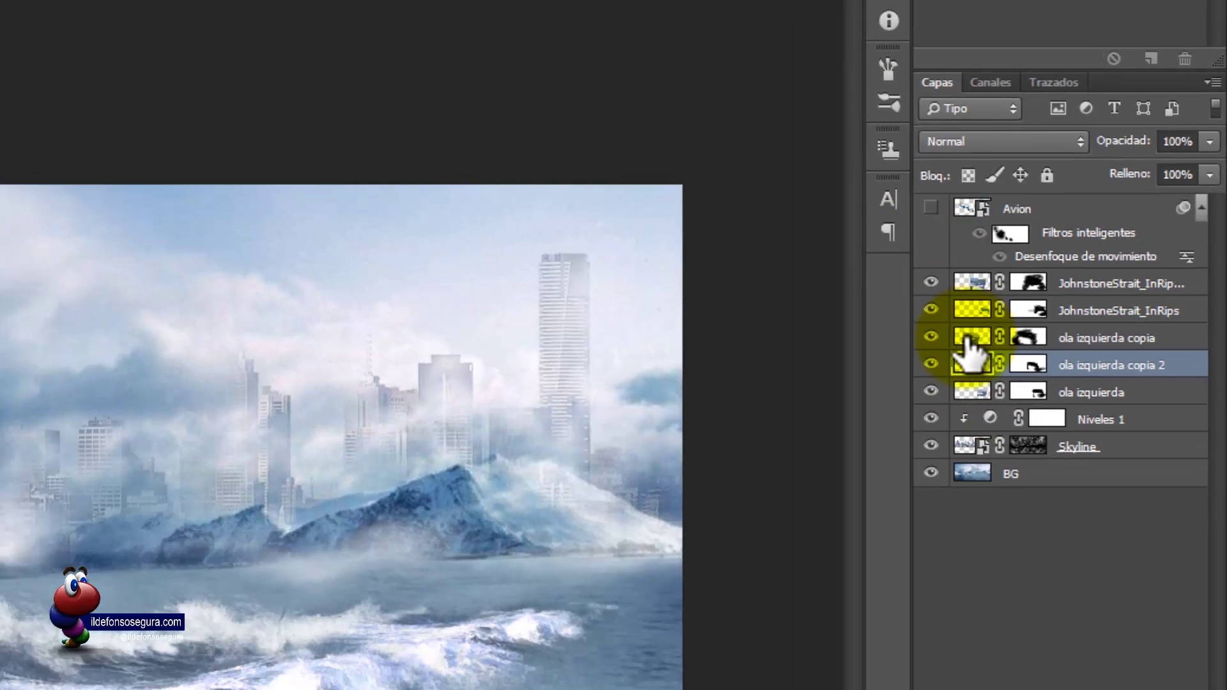
left_click(968, 338)
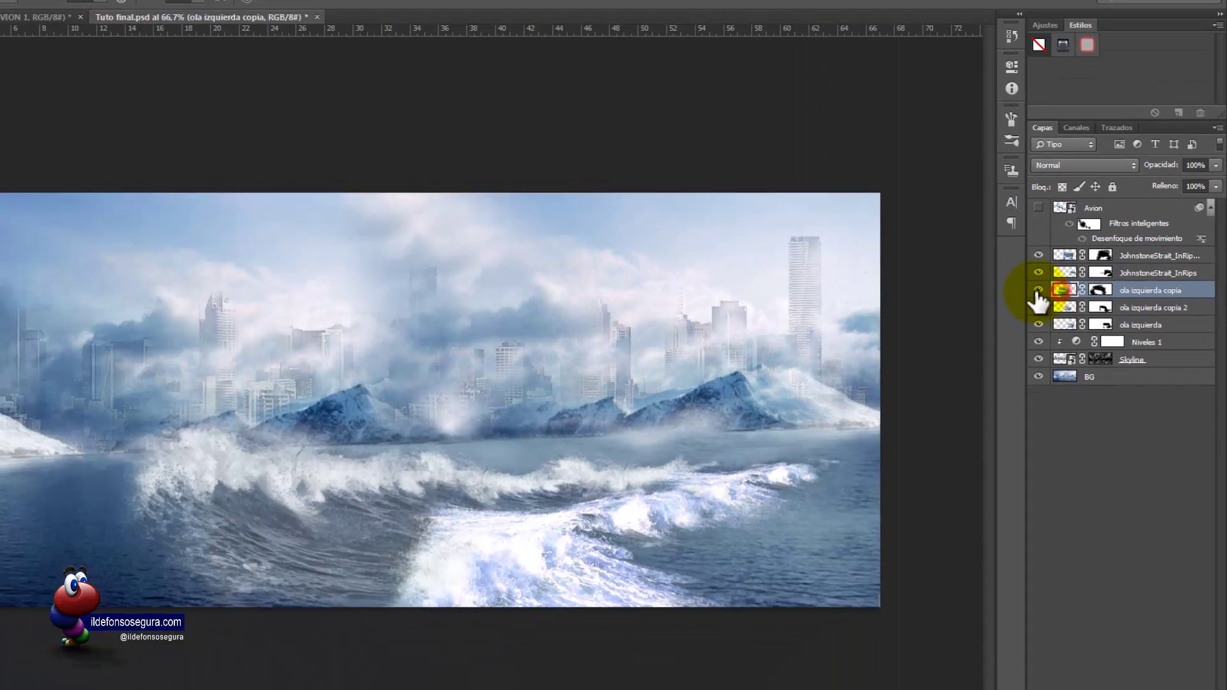
left_click(931, 337)
left_click(931, 337)
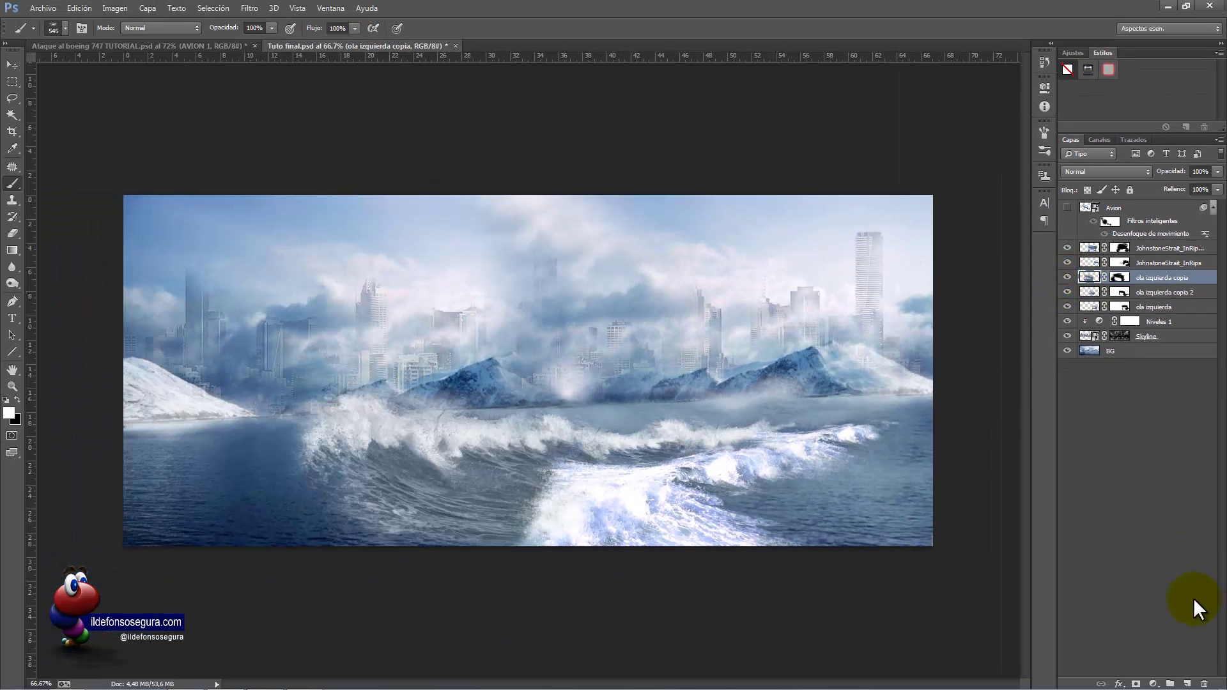
- Add a new layer above ola izquierda copia and clone wave texture onto the left wave's outer side with a 291 px Clone Stamp
left_click(1187, 682)
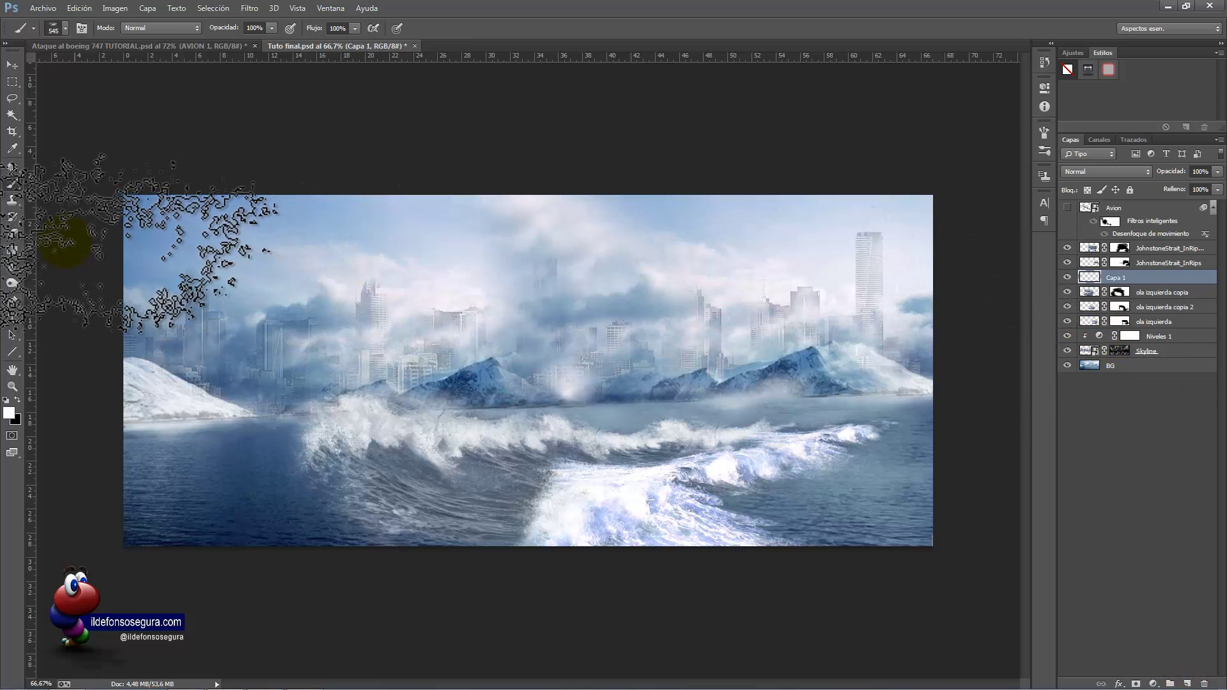
left_click(12, 201)
right_click(419, 493, "alt")
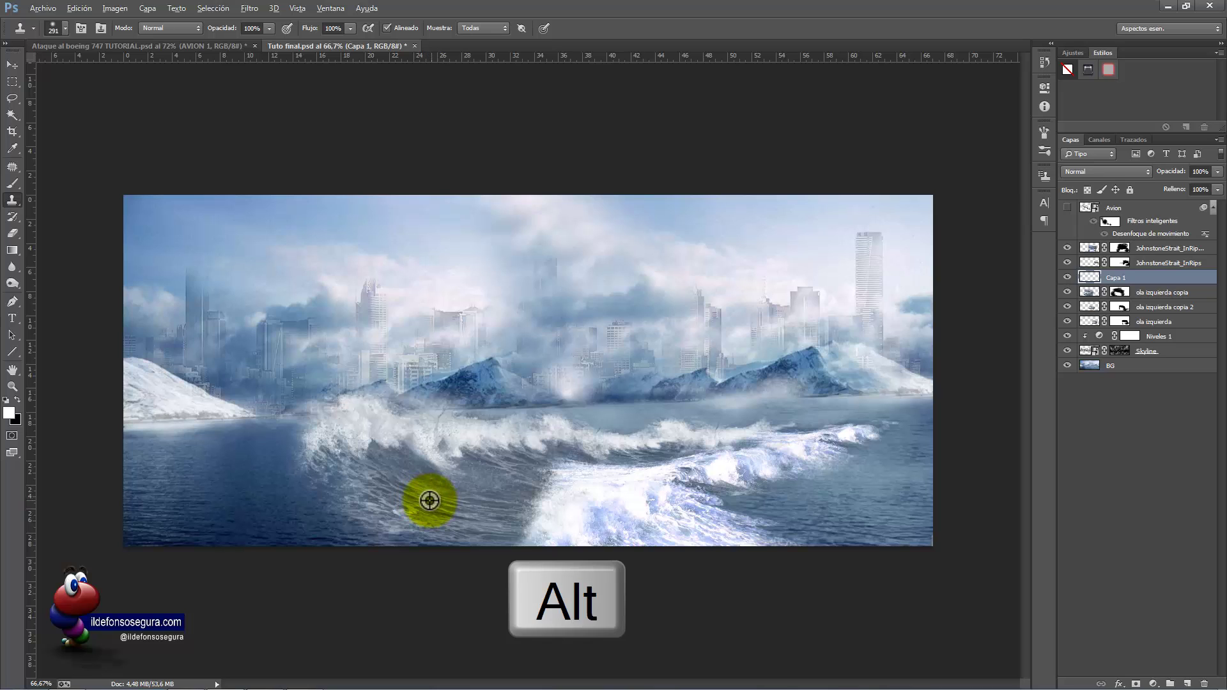
left_click(427, 499, "alt")
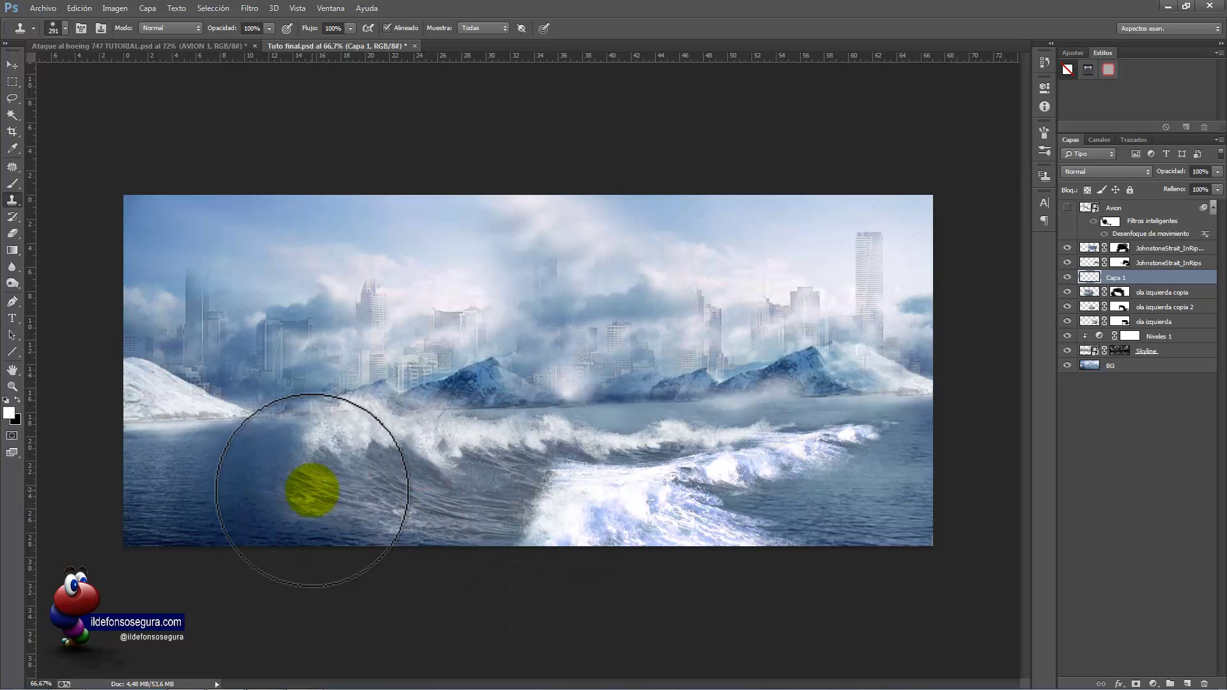
left_click_drag(294, 493, 386, 493)
- Flip the cloned wave on Capa 1 horizontally, move it slightly down and to the left, and show the Avion layer again
key("ctrl+t")
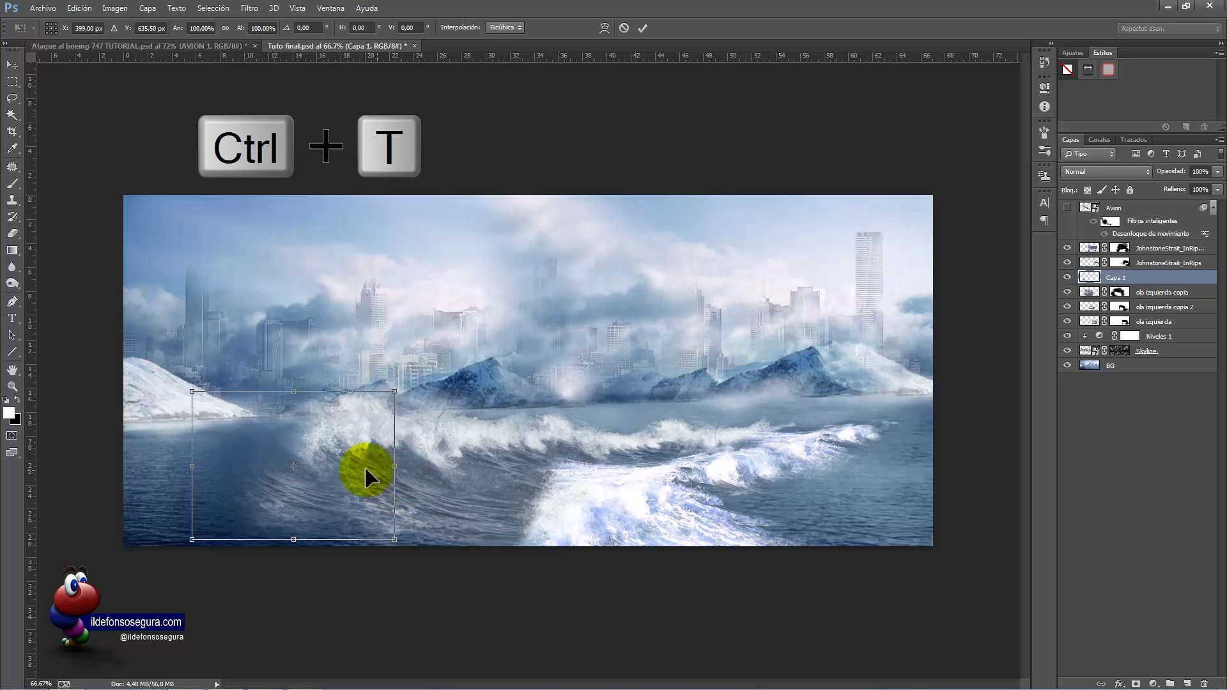
right_click(367, 471)
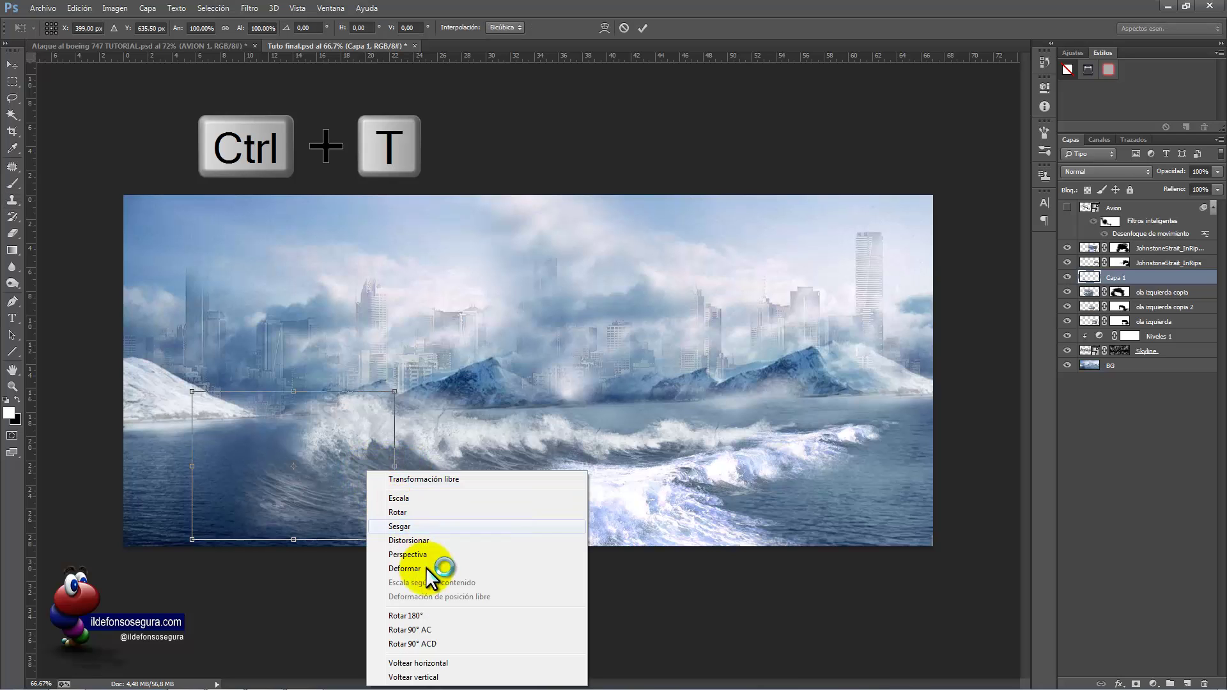
left_click(439, 661)
left_click_drag(352, 502, 340, 505)
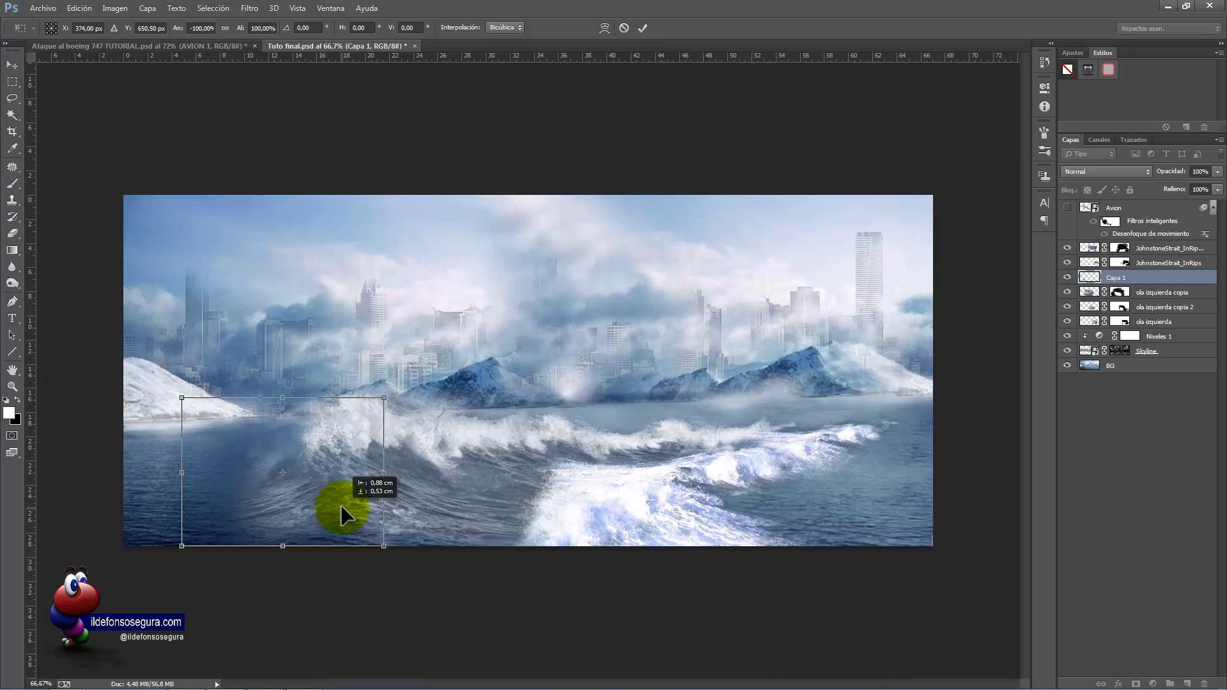
left_click(642, 27)
key("s")
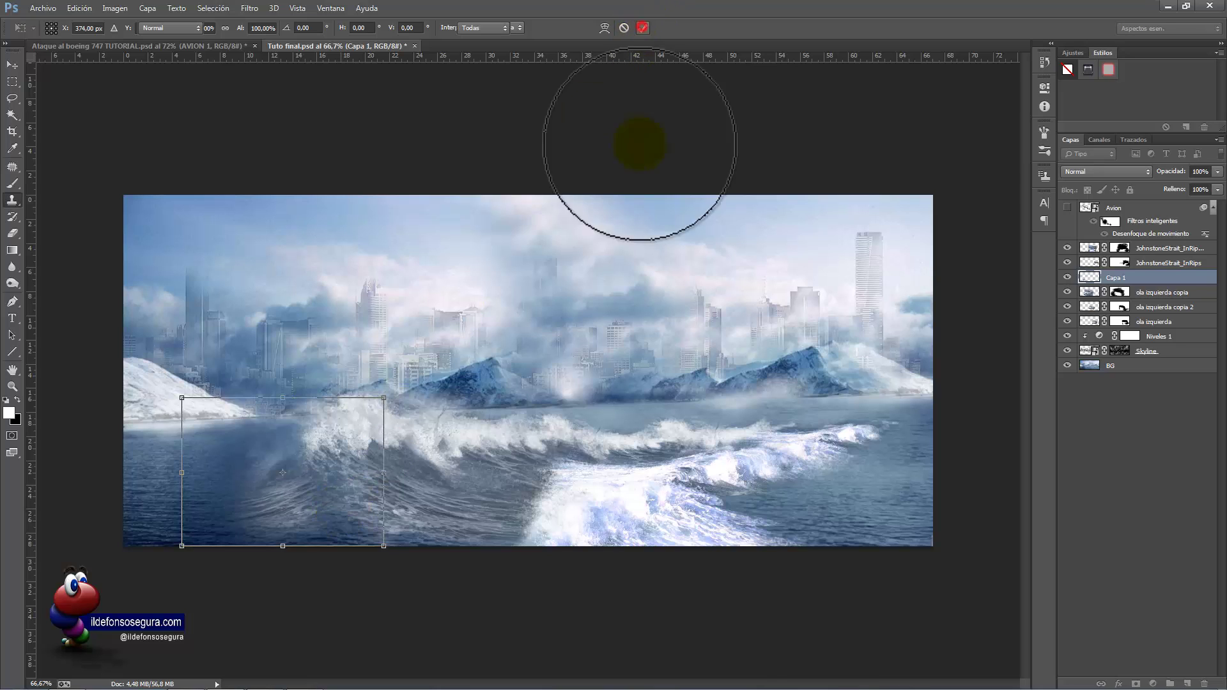
left_click(1067, 208)
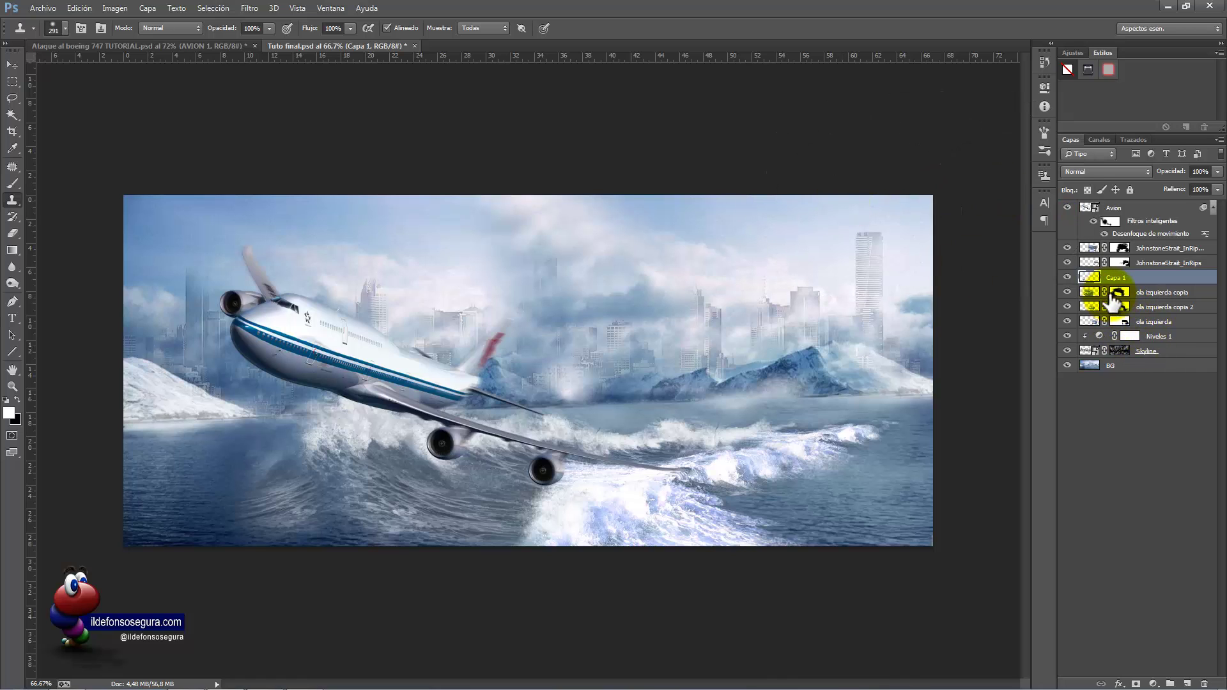
- Add a new layer above Capa 1 and stamp white foam along the left wave's crest with the splash brush at 227 px
left_click(1188, 683)
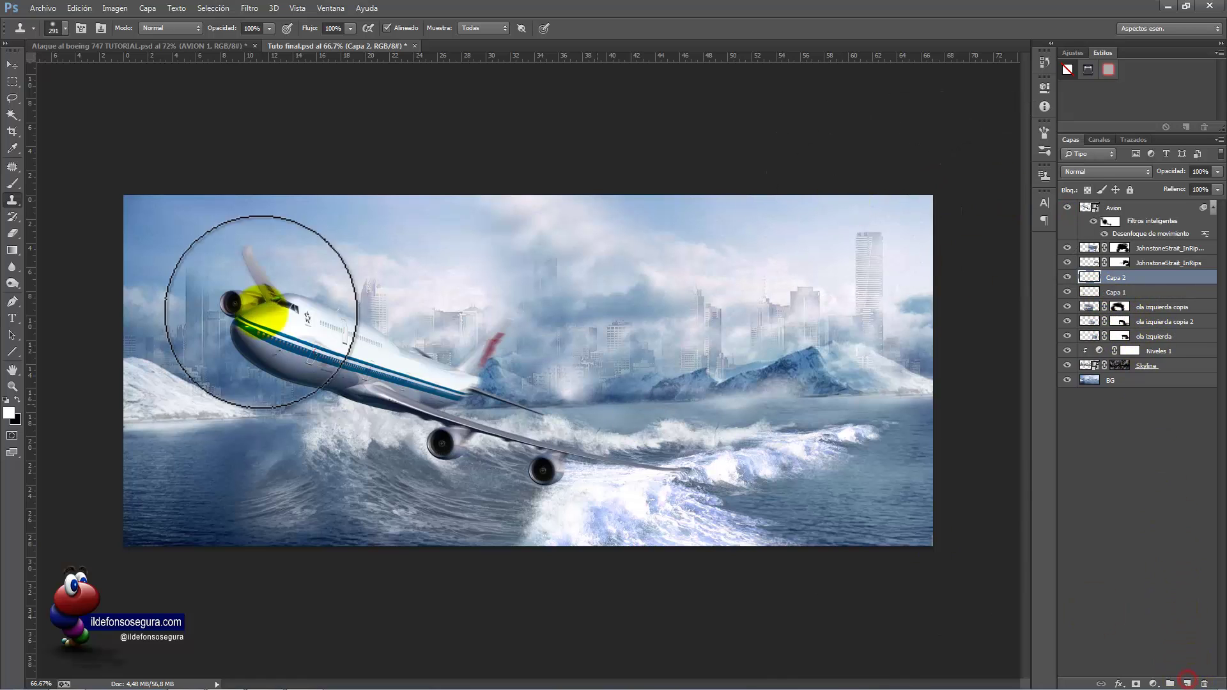
left_click(13, 184)
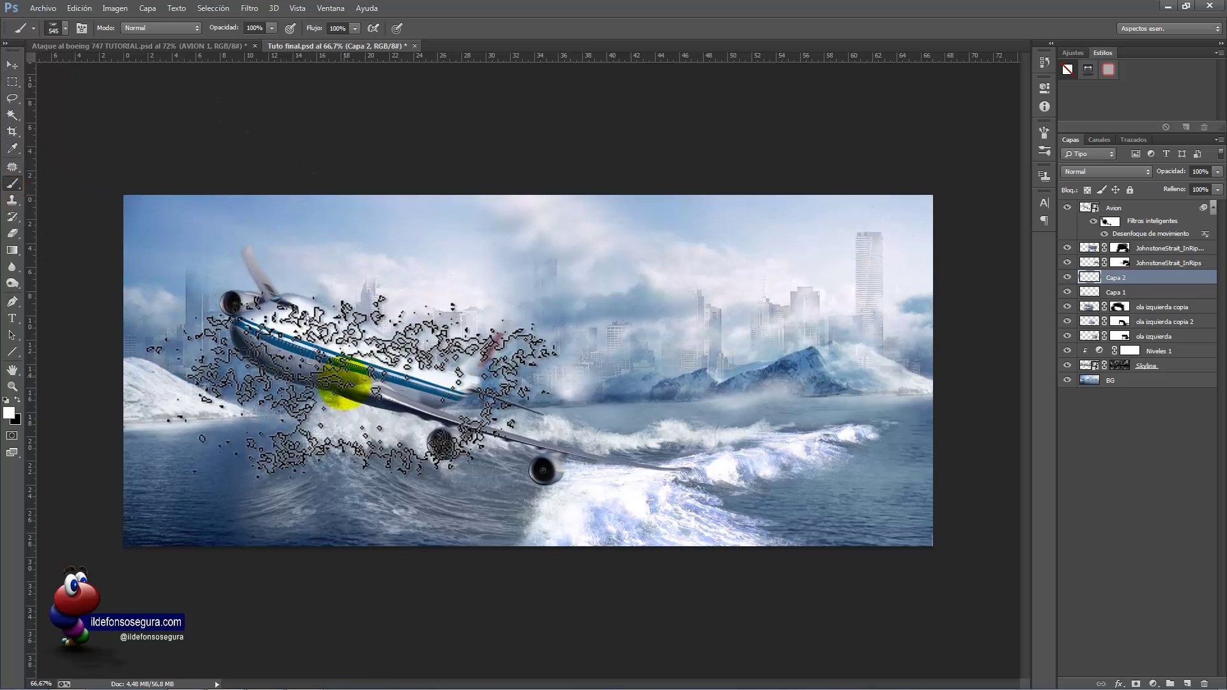
right_click(347, 391)
left_click_drag(301, 404, 232, 412, "alt")
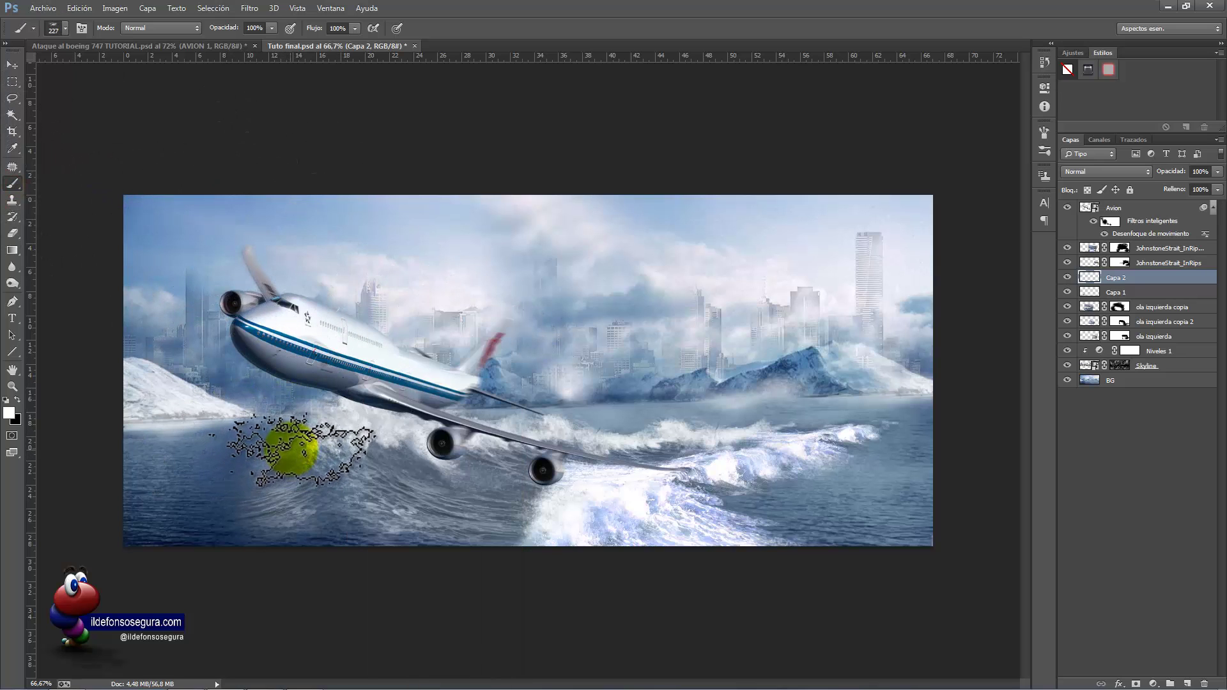
left_click(292, 447)
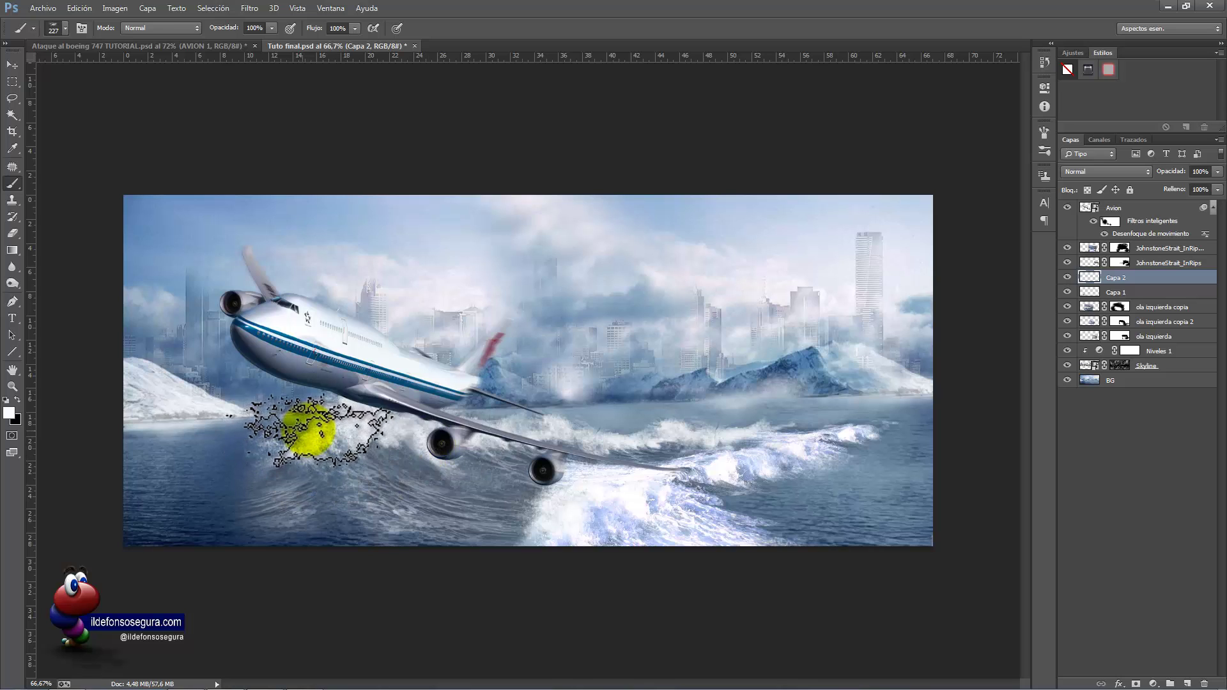
left_click(311, 427)
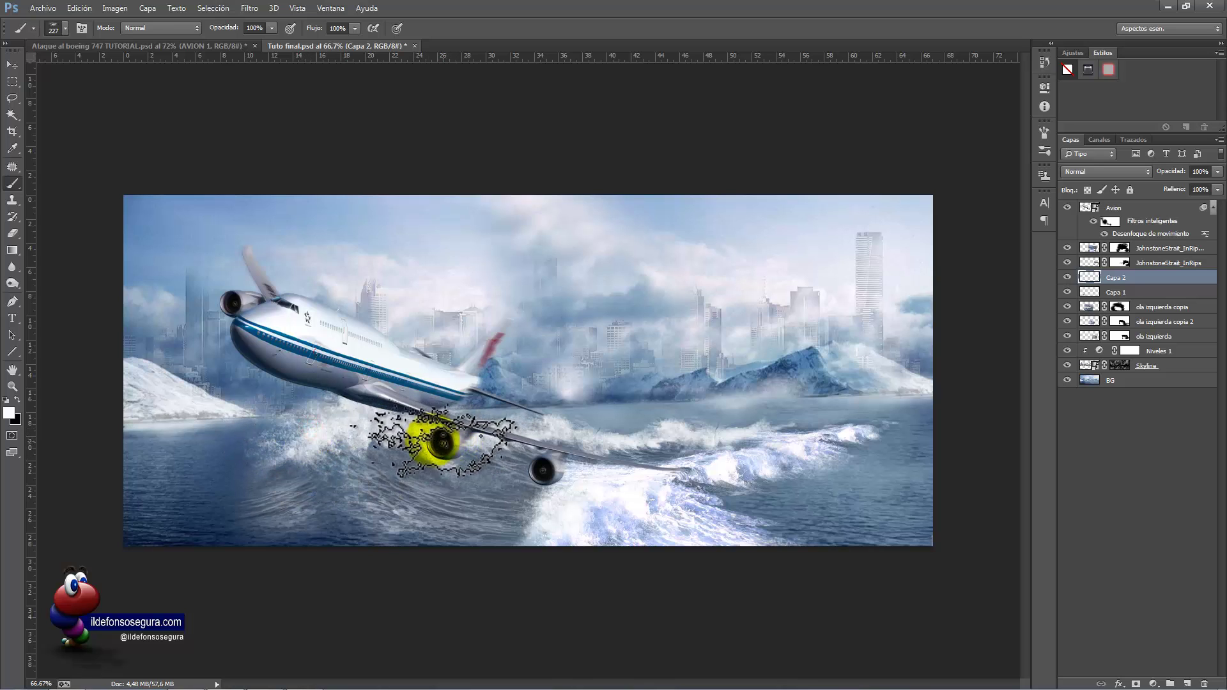
- Rotate the splash brush tip to an angle of 87° and stamp more foam on the left wave at 228 px
left_click(1044, 133)
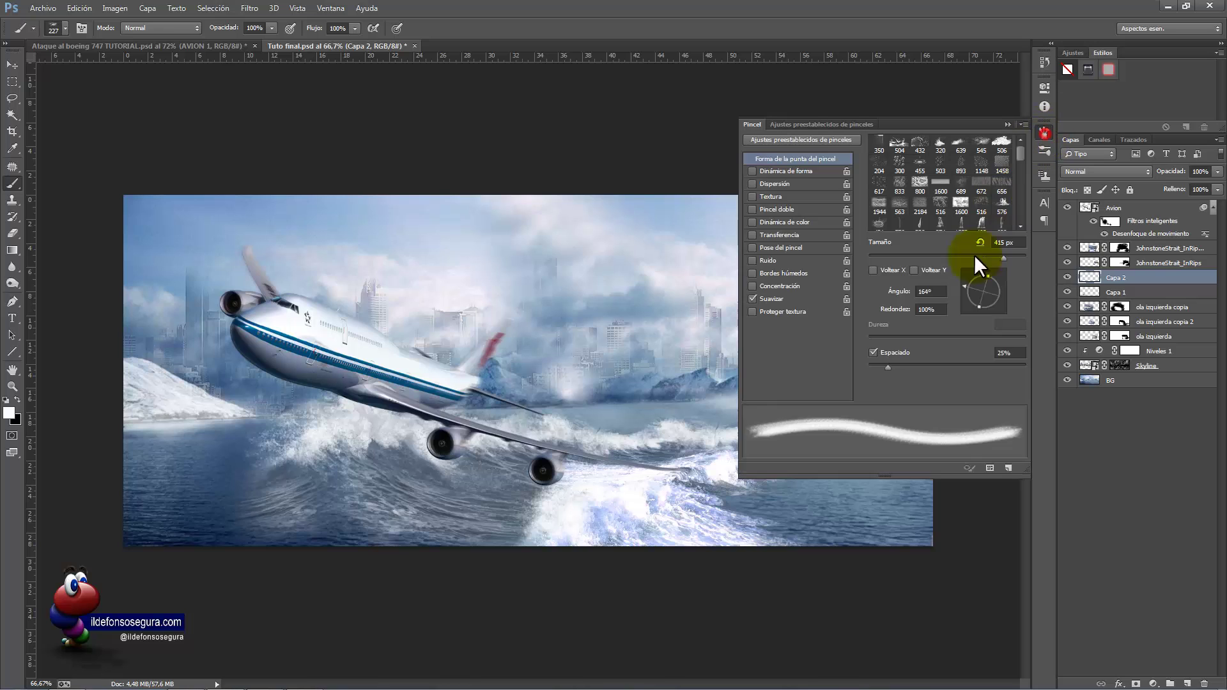
scroll(466, 447, "up", 20)
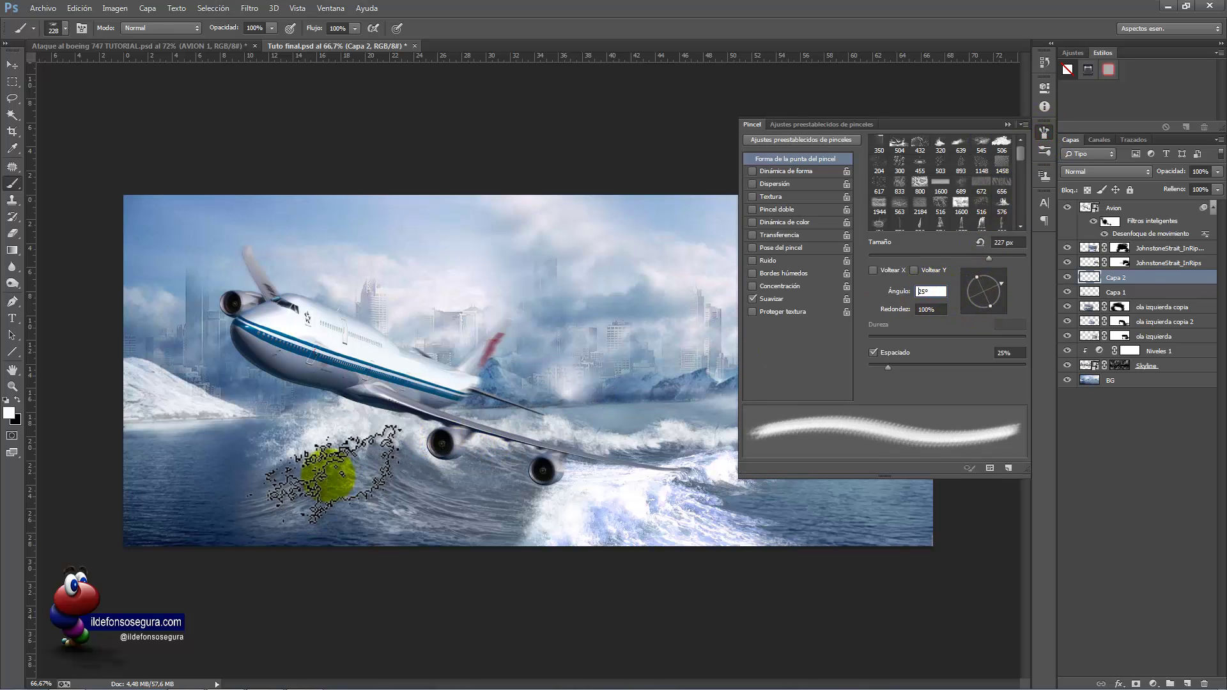
scroll(329, 466, "up", 14)
left_click(328, 474)
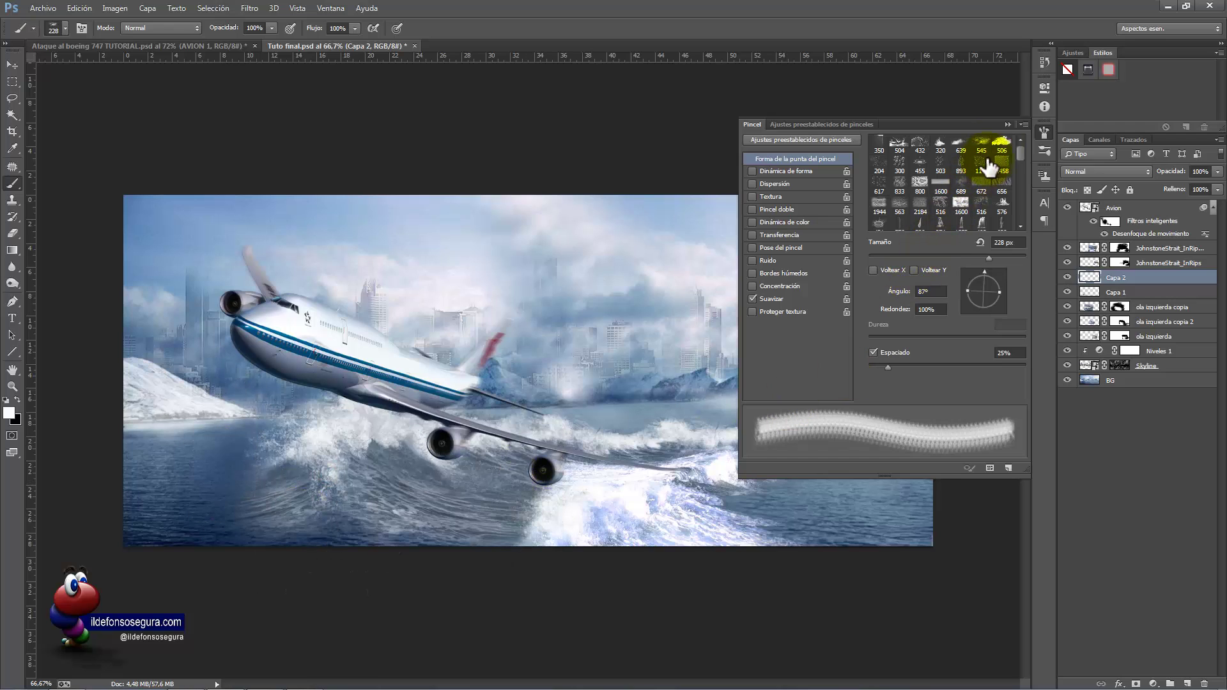
left_click(1007, 125)
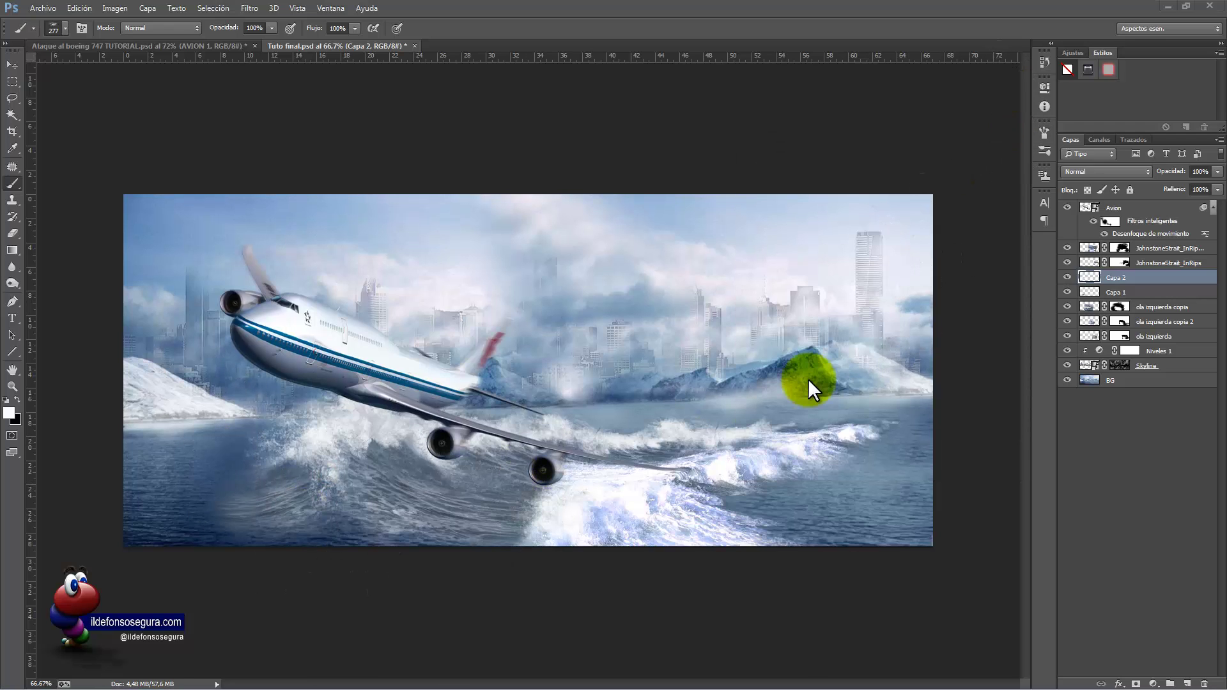
- Add a new layer above Niveles 1 and flatten the 545 px splash brush to 20% roundness
left_click(1130, 352)
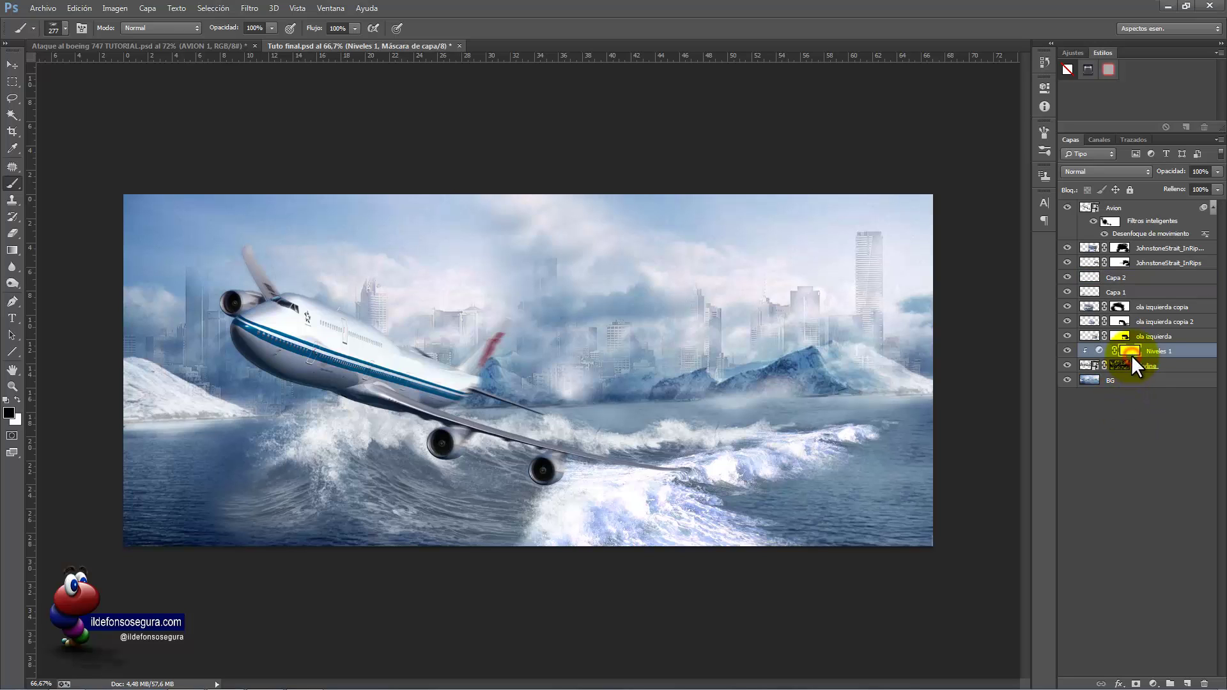
left_click(1187, 683)
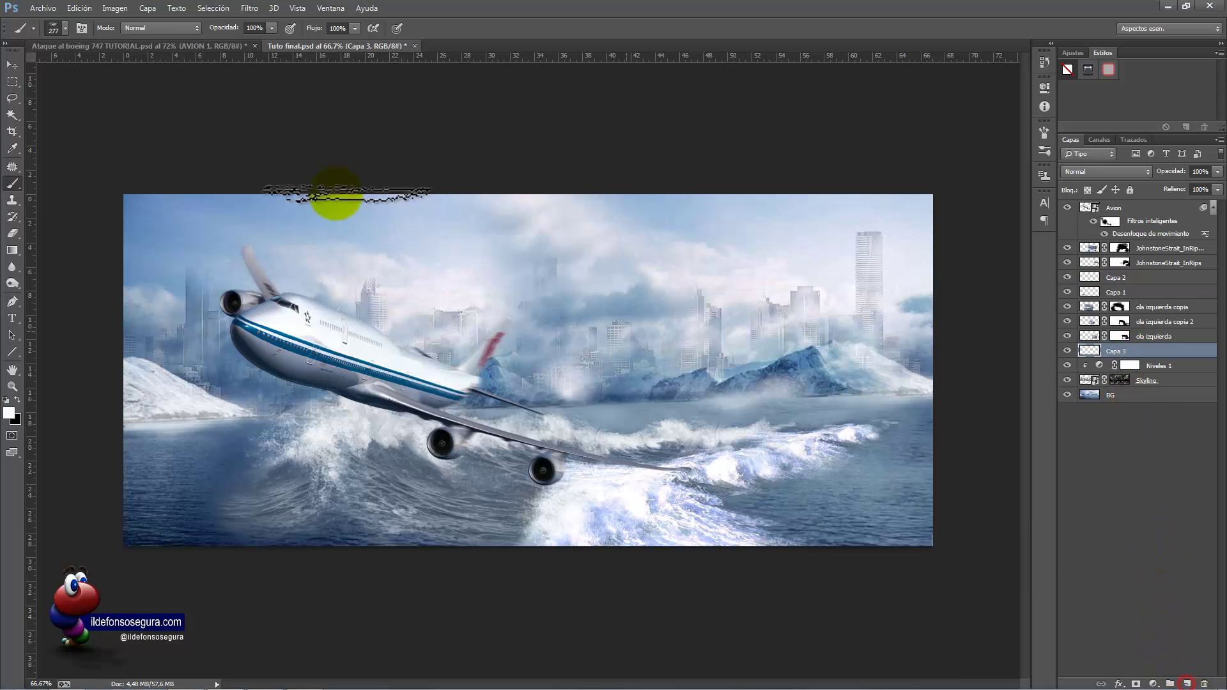
left_click(65, 28)
left_click(118, 174)
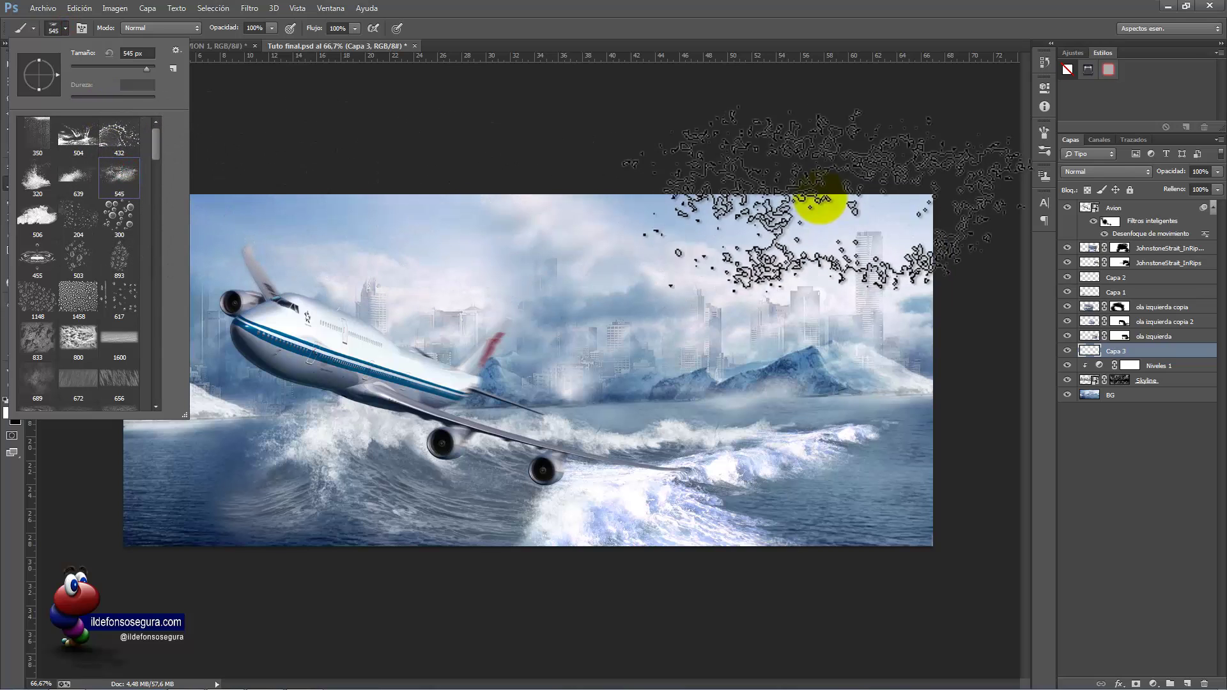
left_click(1043, 133)
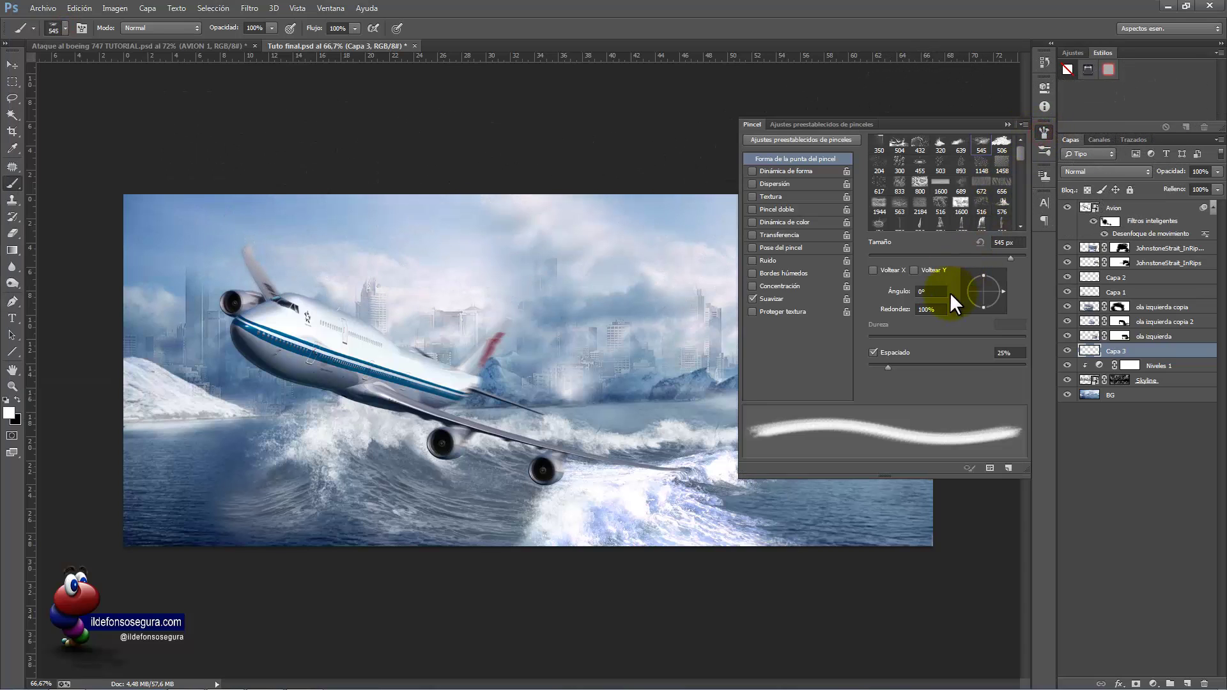
left_click(930, 309)
type("20")
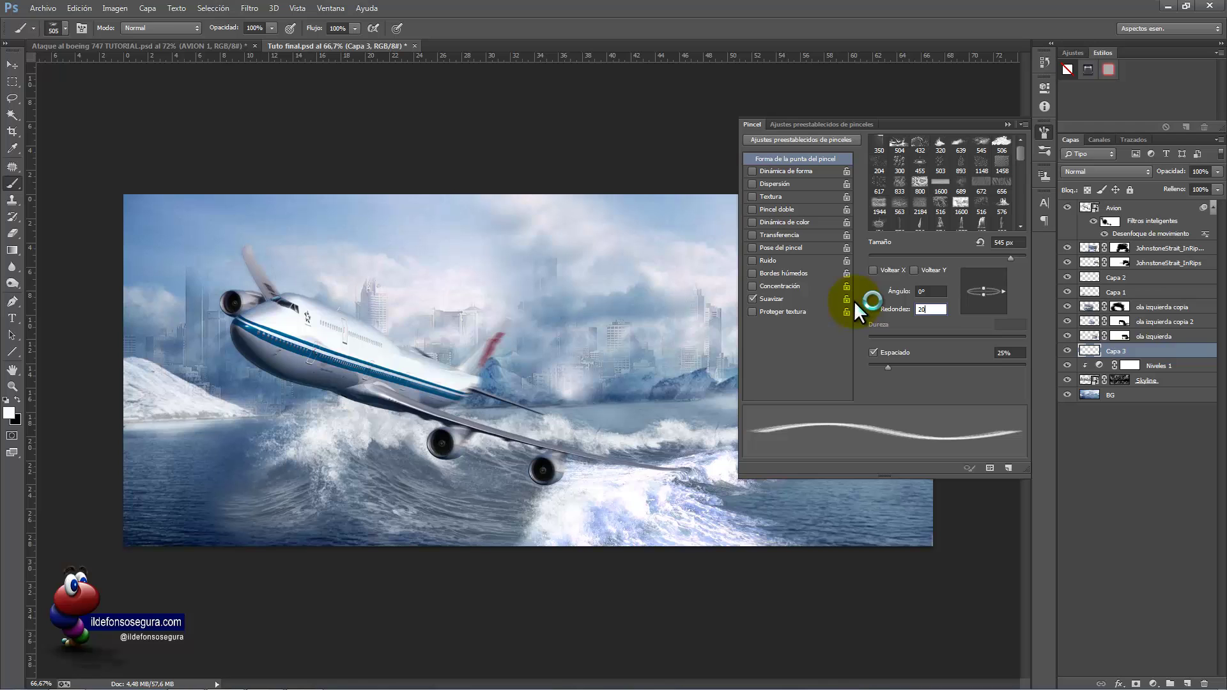
left_click(1009, 125)
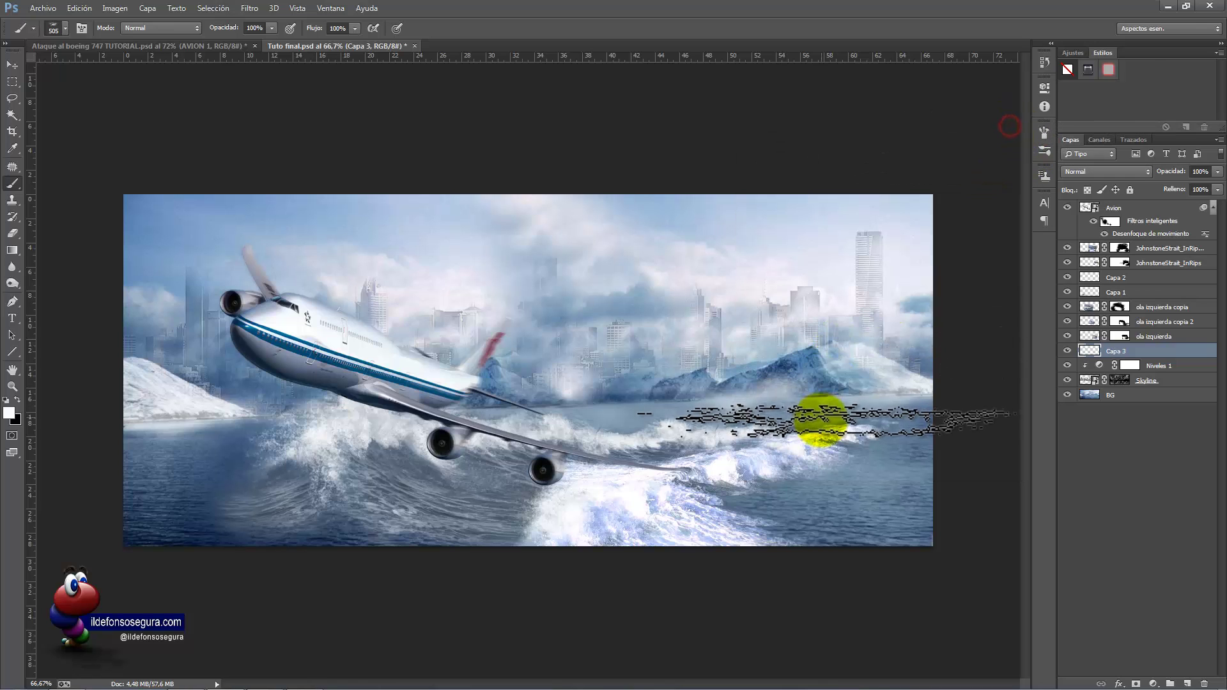
- Paint flat white foam over the sea around the right-hand foam trail, varying the brush between 217 and 505 px
left_click_drag(822, 421, 761, 425)
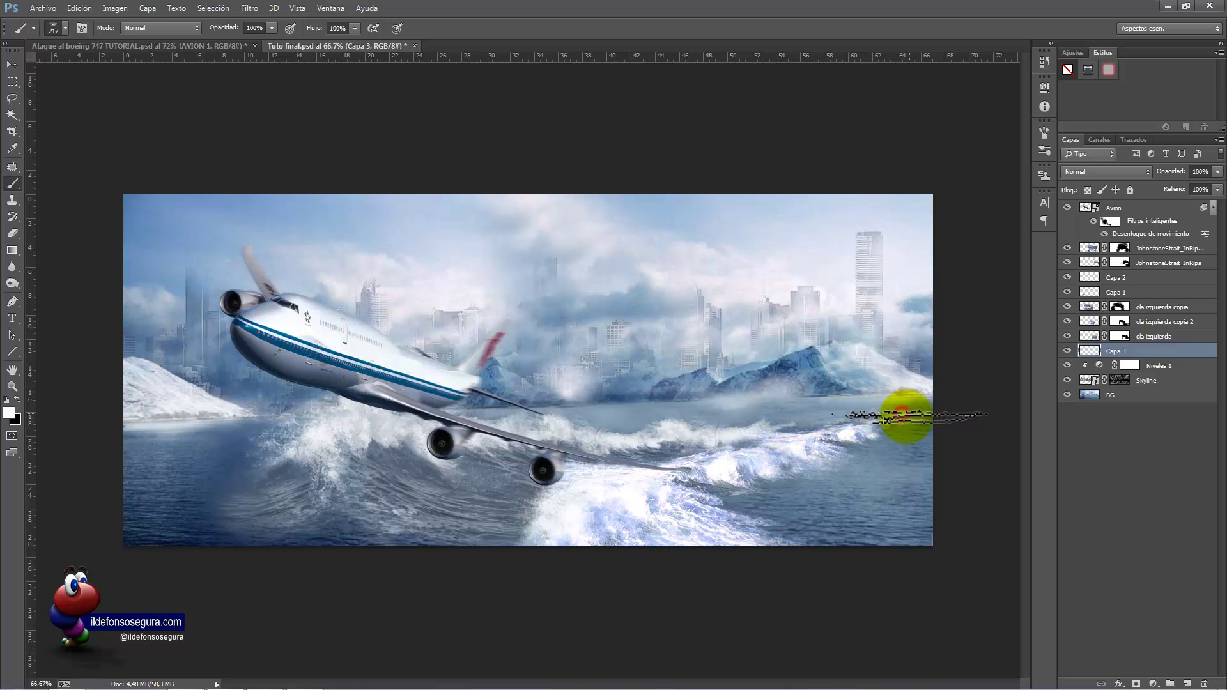
mouse_move(978, 441)
left_mouse_down()
mouse_move(855, 438)
mouse_move(811, 452)
mouse_move(799, 470)
left_mouse_up()
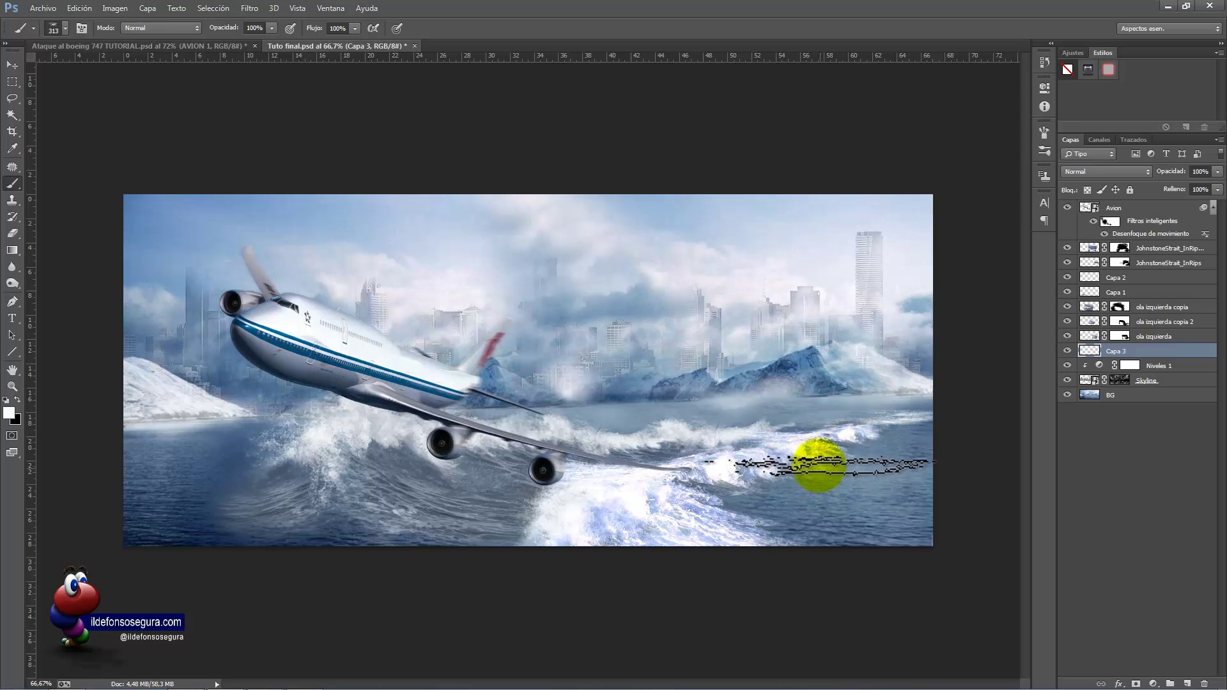
left_click(817, 466)
left_click(701, 488)
mouse_move(700, 489)
left_mouse_down()
mouse_move(785, 539)
mouse_move(769, 537)
mouse_move(795, 529)
mouse_move(260, 493)
mouse_move(337, 492)
mouse_move(307, 477)
mouse_move(479, 433)
mouse_move(844, 296)
mouse_move(936, 406)
left_mouse_up()
left_click(745, 511)
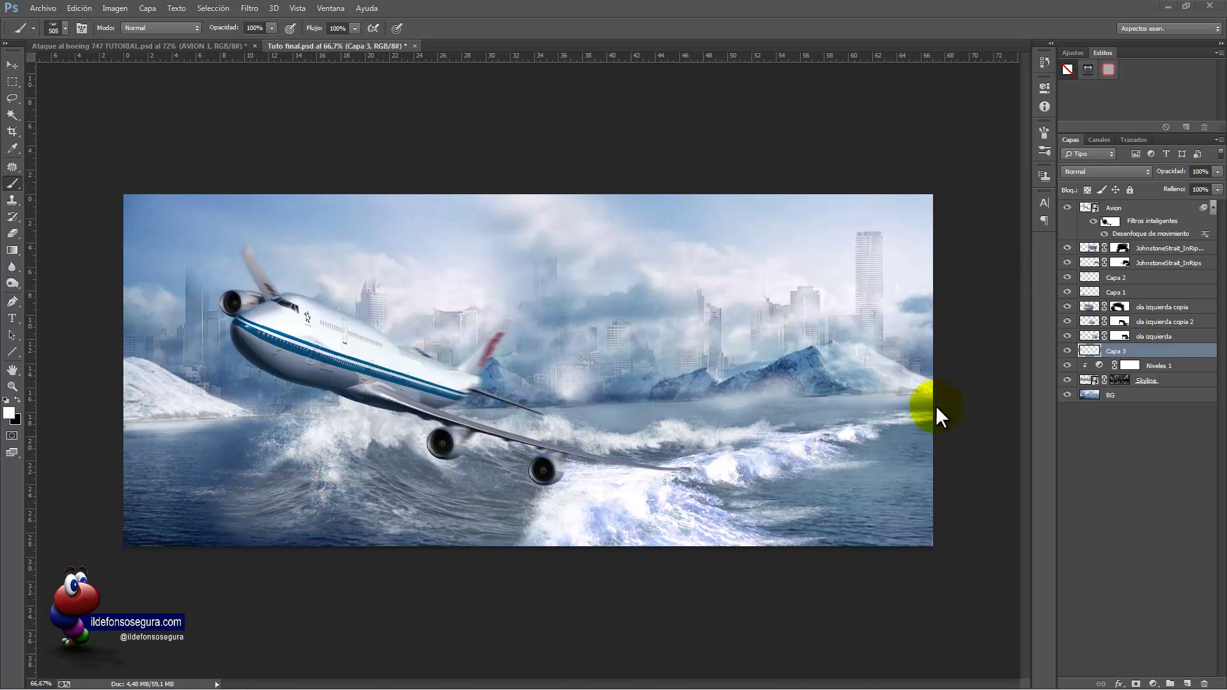
- Add a new layer above the JohnstoneStrait_InRips copy and stamp splashes on the crest near the wing with the 320 splash brush, reduced to 161 and 80 px
left_click(1130, 248)
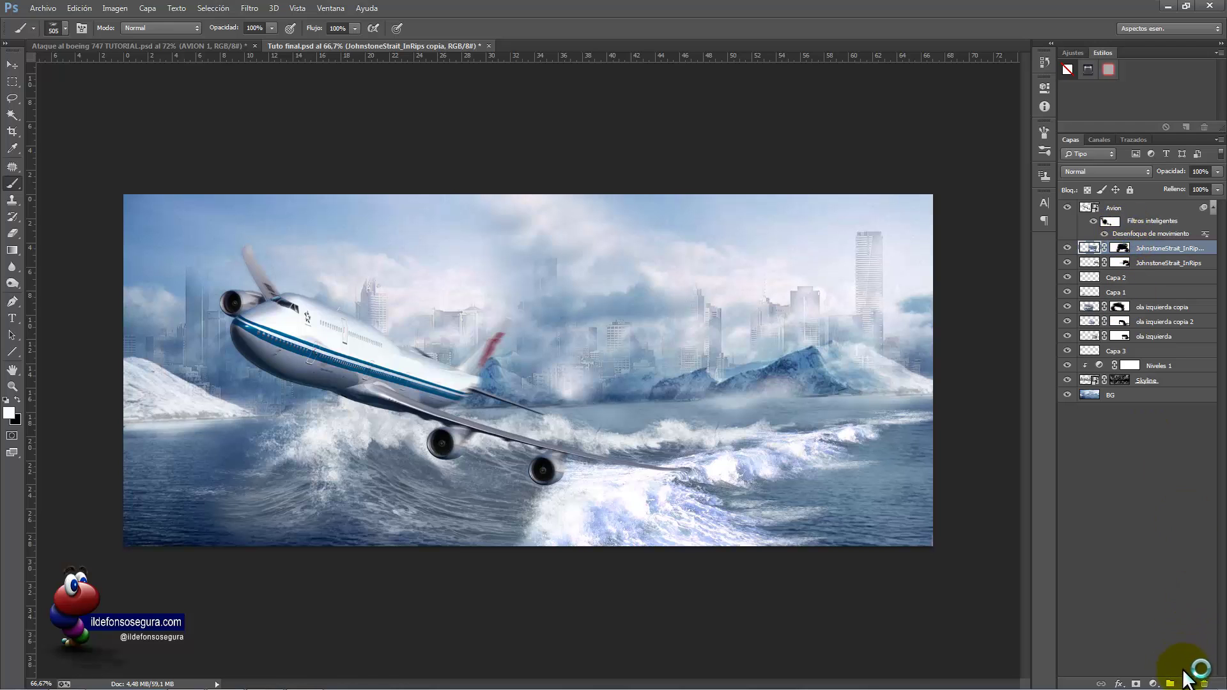
left_click(1188, 682)
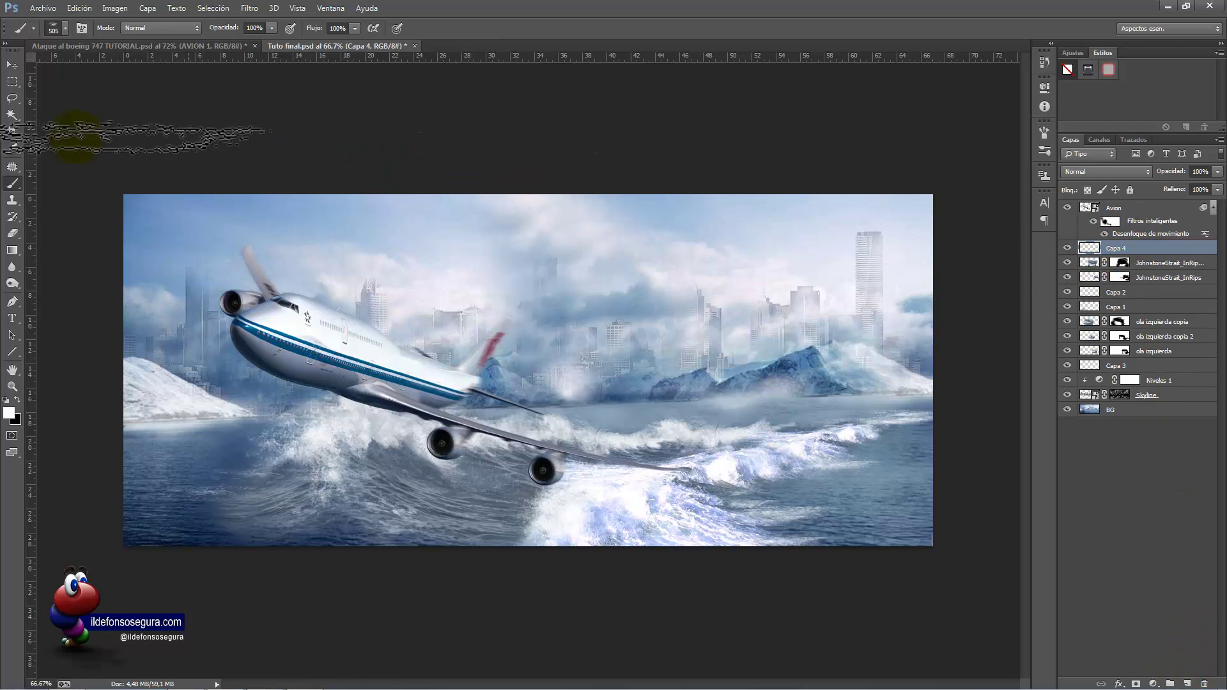
left_click(66, 25)
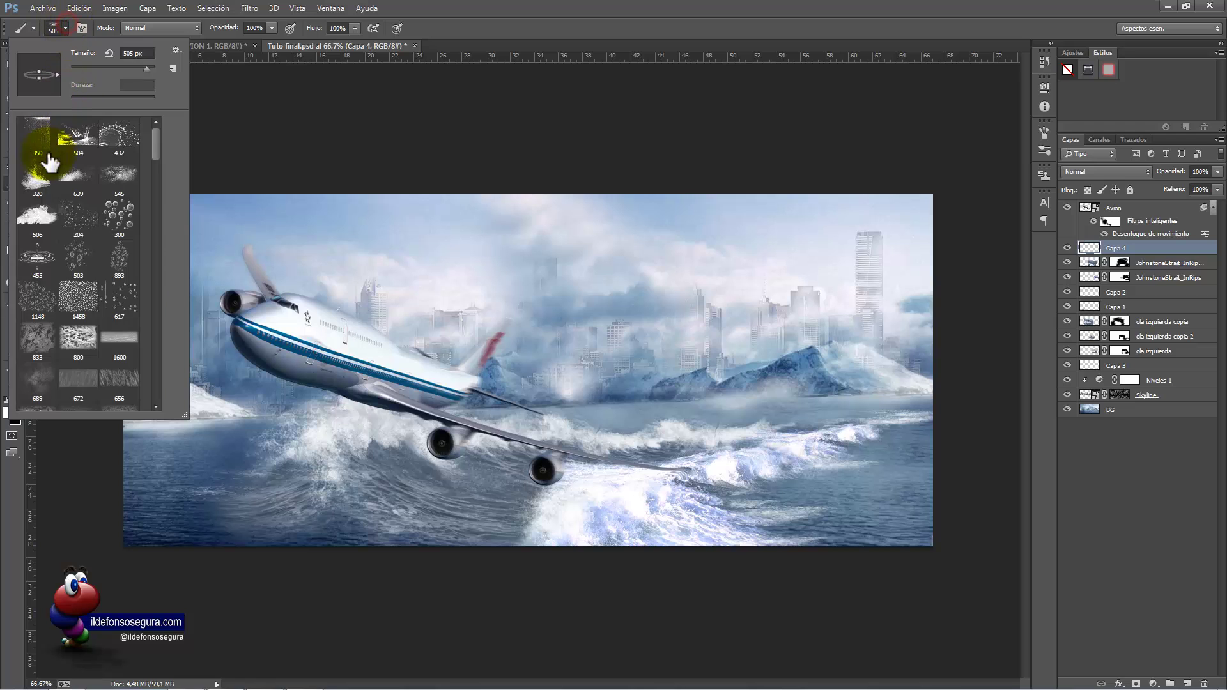
left_click(37, 176)
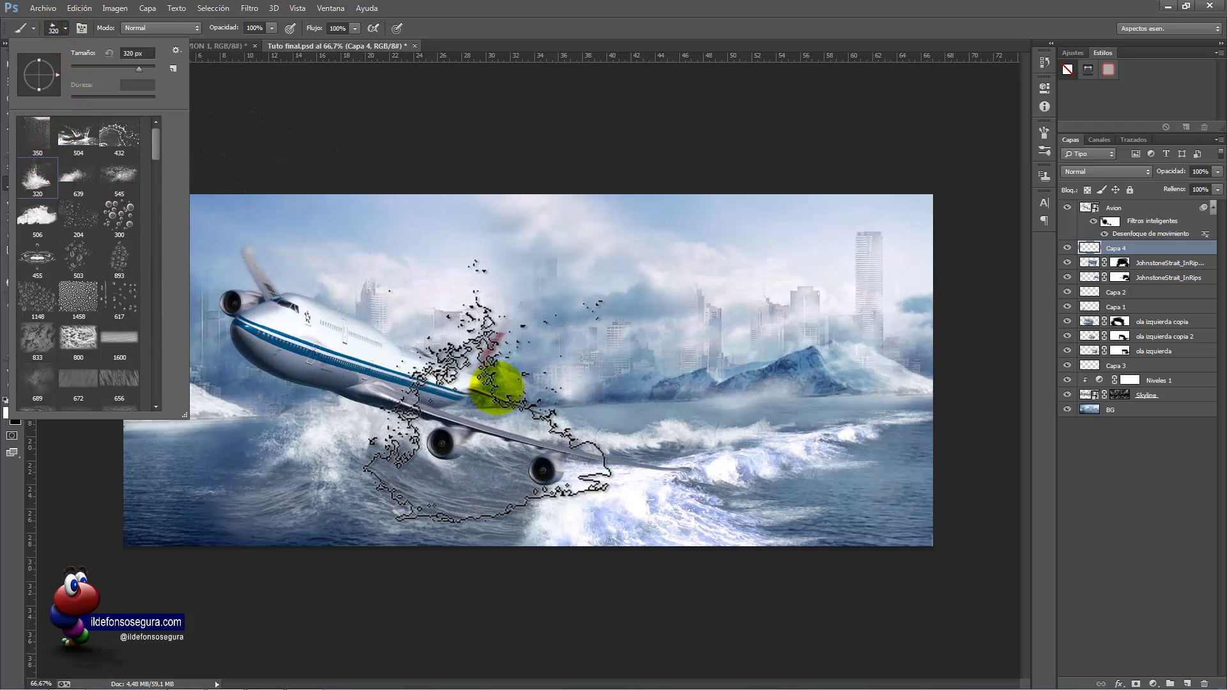
right_click(499, 389, "alt")
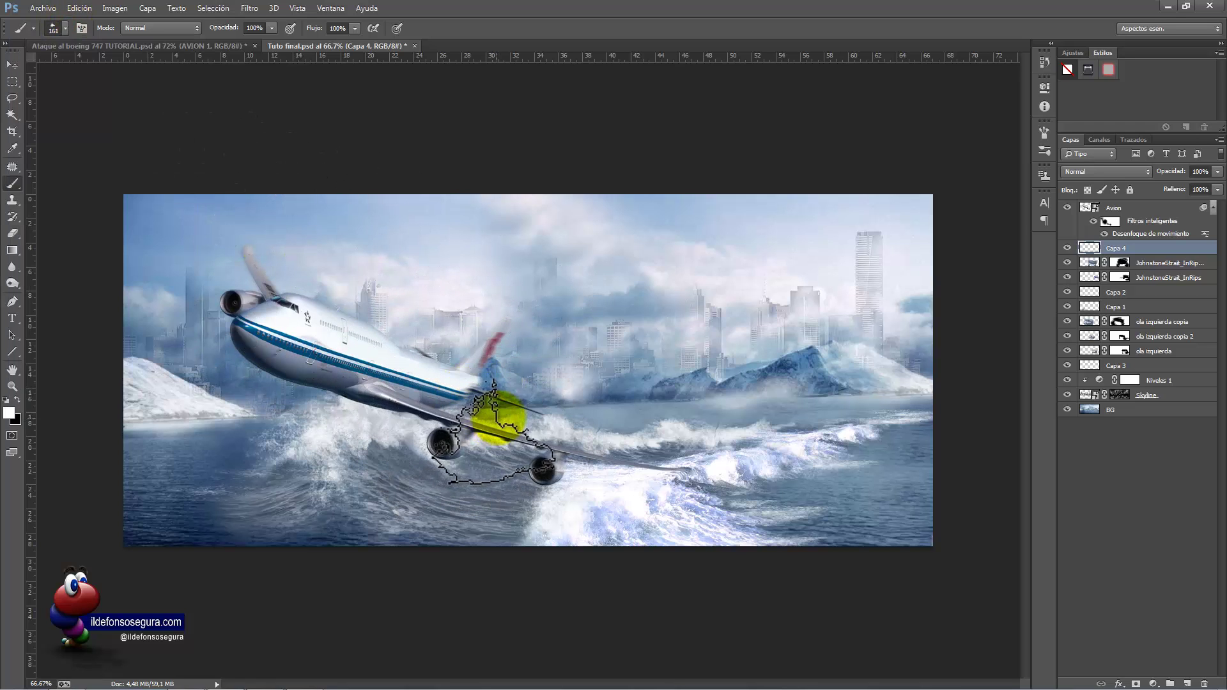
left_click(505, 409)
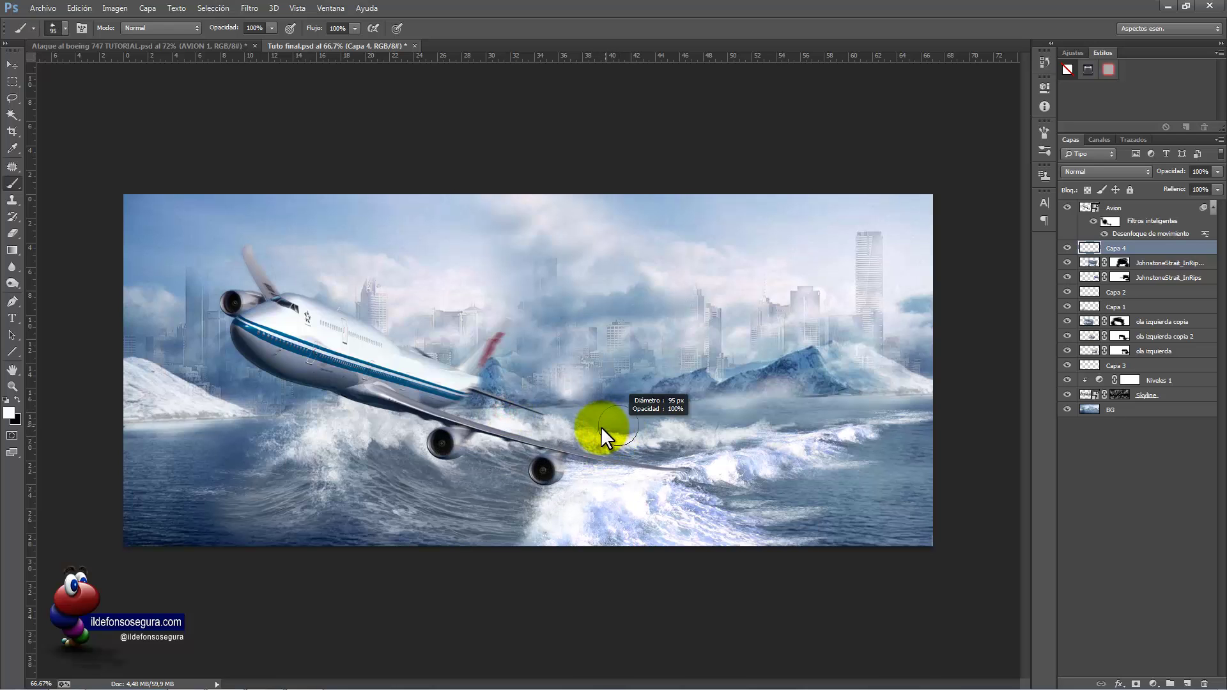
mouse_move(601, 427)
left_mouse_down()
mouse_move(583, 432)
mouse_move(592, 424)
left_mouse_up()
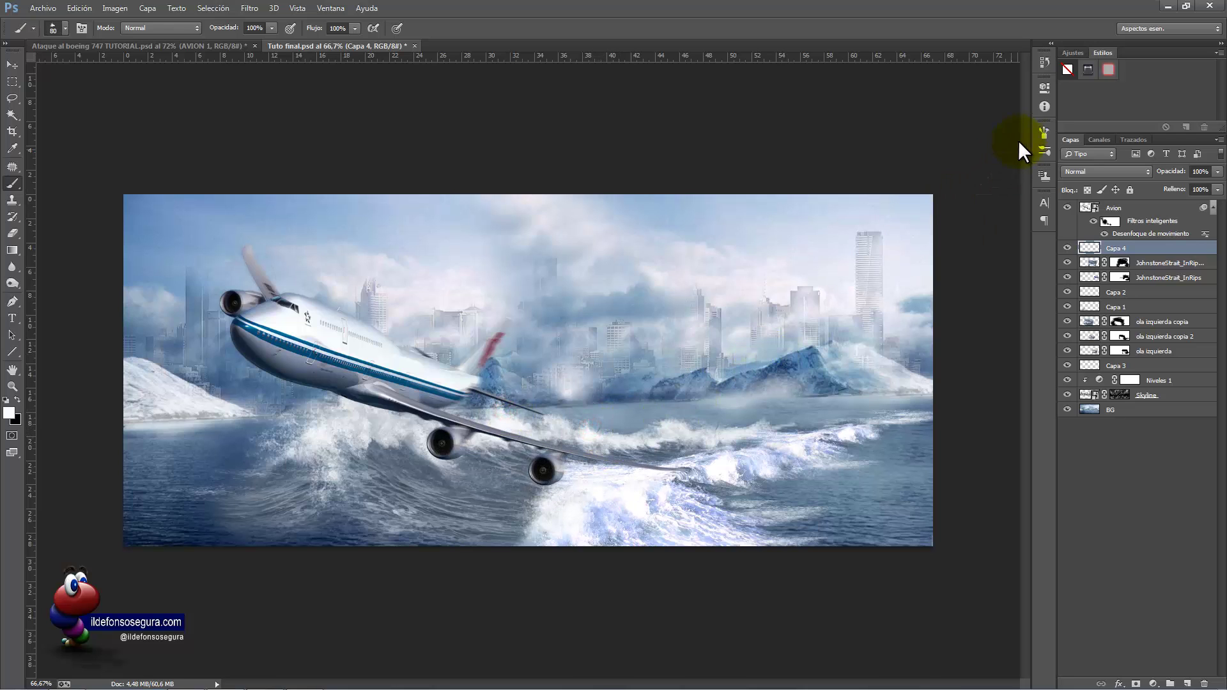
- Set the splash brush angle to -29° and stamp splashes farther right along the wave crest at 131 and 80 px
left_click(1042, 133)
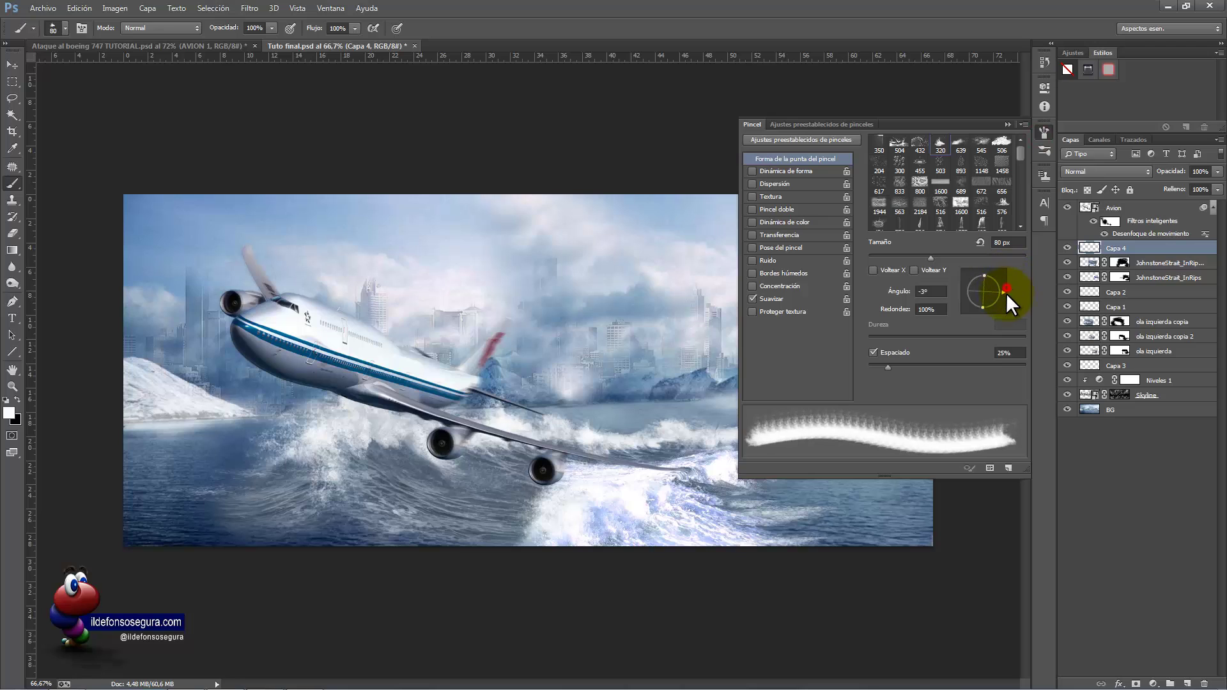
left_click_drag(1006, 293, 1006, 302)
left_click_drag(676, 426, 662, 423)
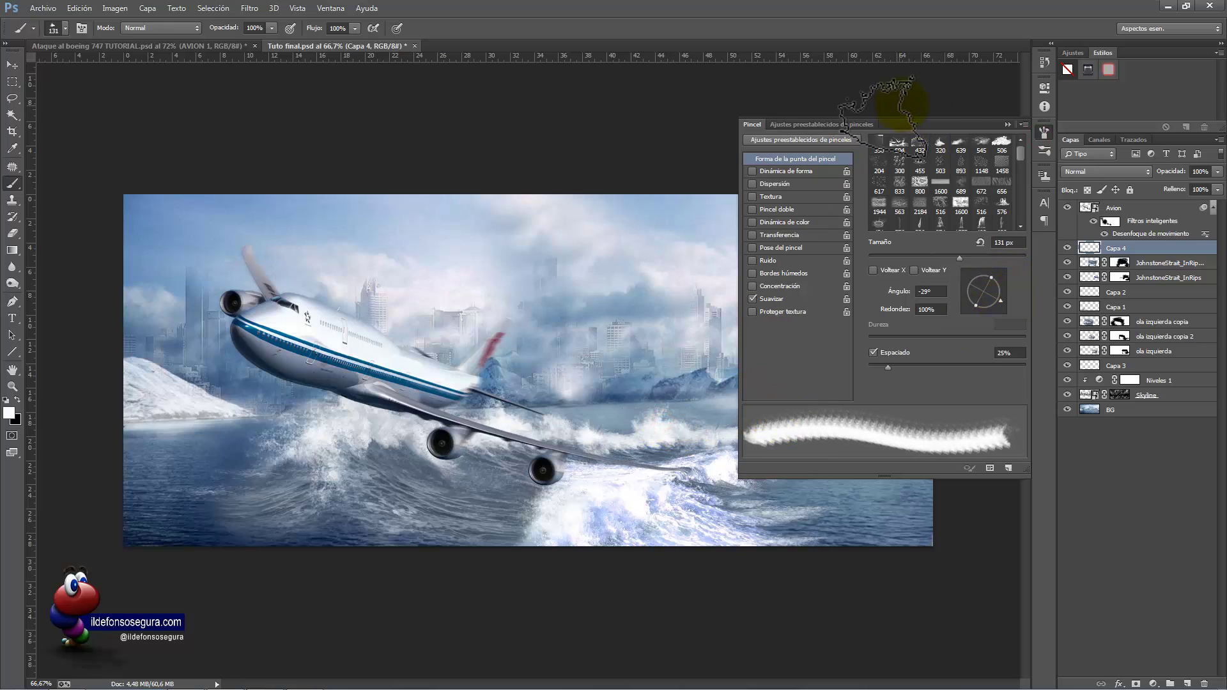
left_click(1009, 123)
left_click_drag(810, 414, 781, 418)
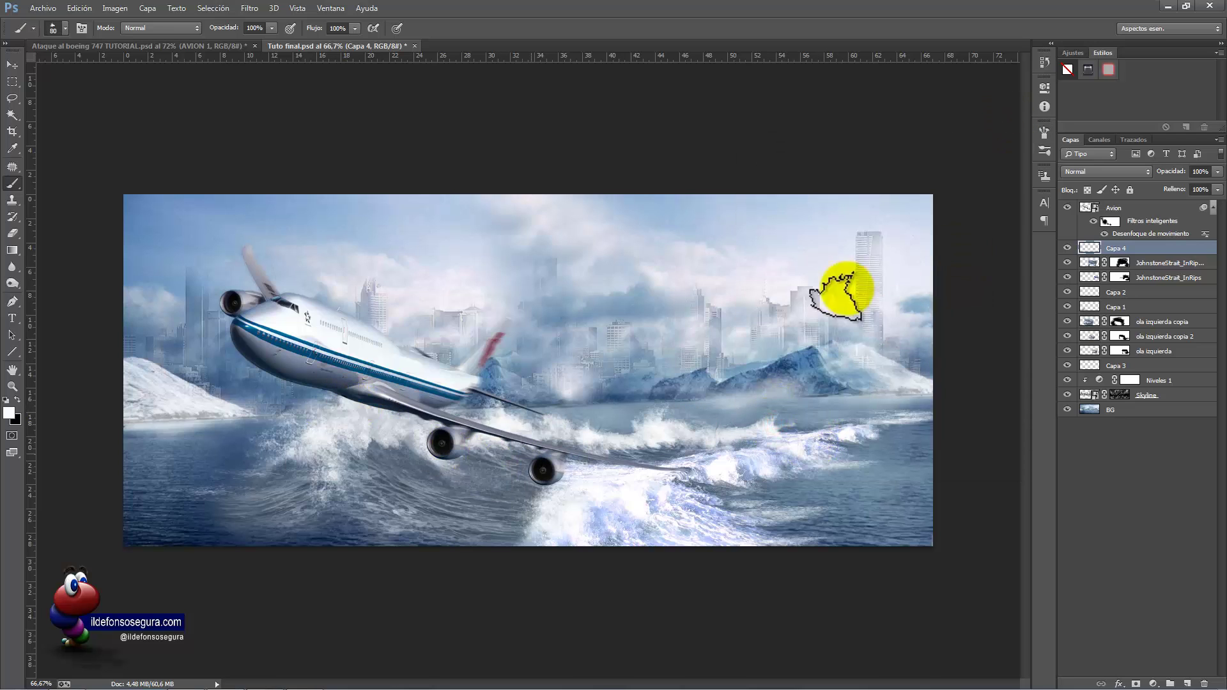
- Flip the splash brush horizontally at a -9° angle and stamp splashes of about 201 px over the foam near the wingtip
left_click(1045, 133)
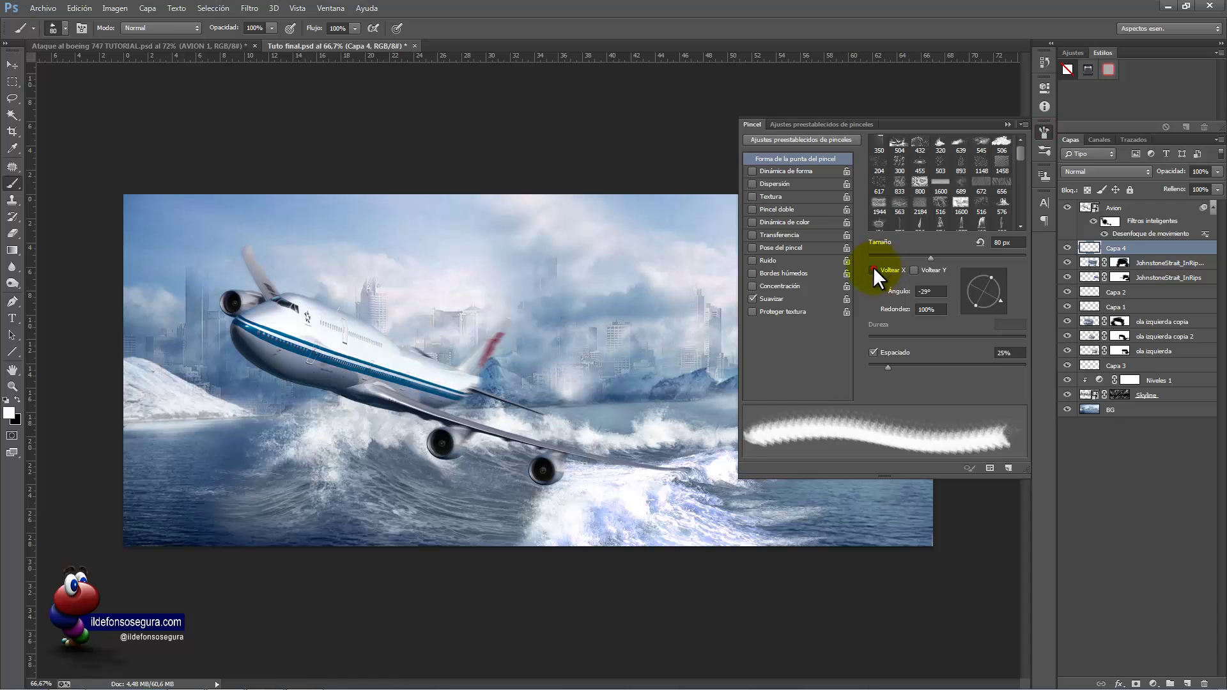
left_click(874, 269)
left_click_drag(684, 402, 692, 404)
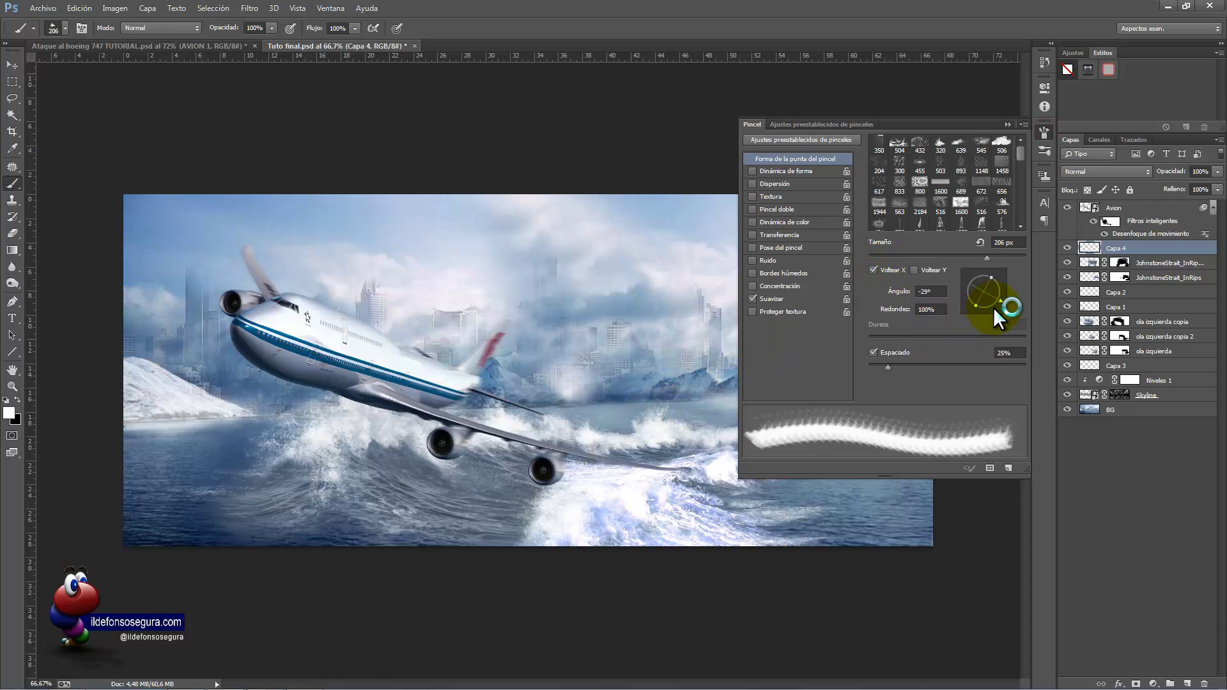
left_click_drag(1004, 297, 1007, 294)
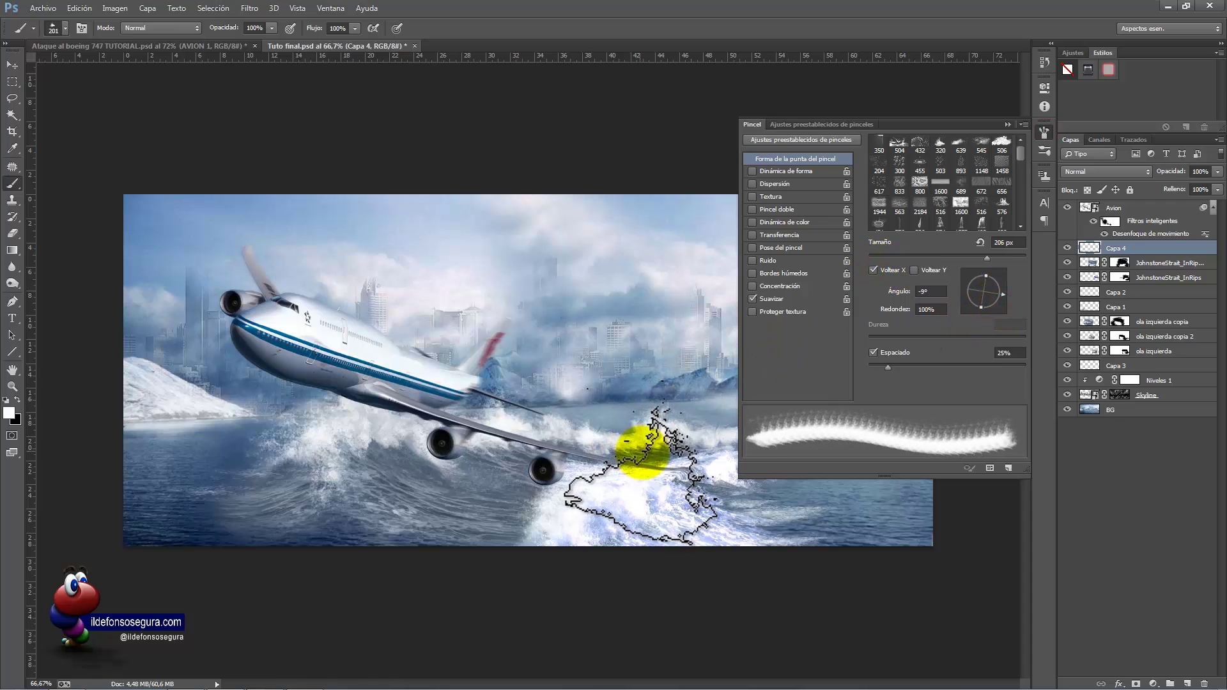
left_click_drag(646, 451, 642, 453)
left_click(1007, 125)
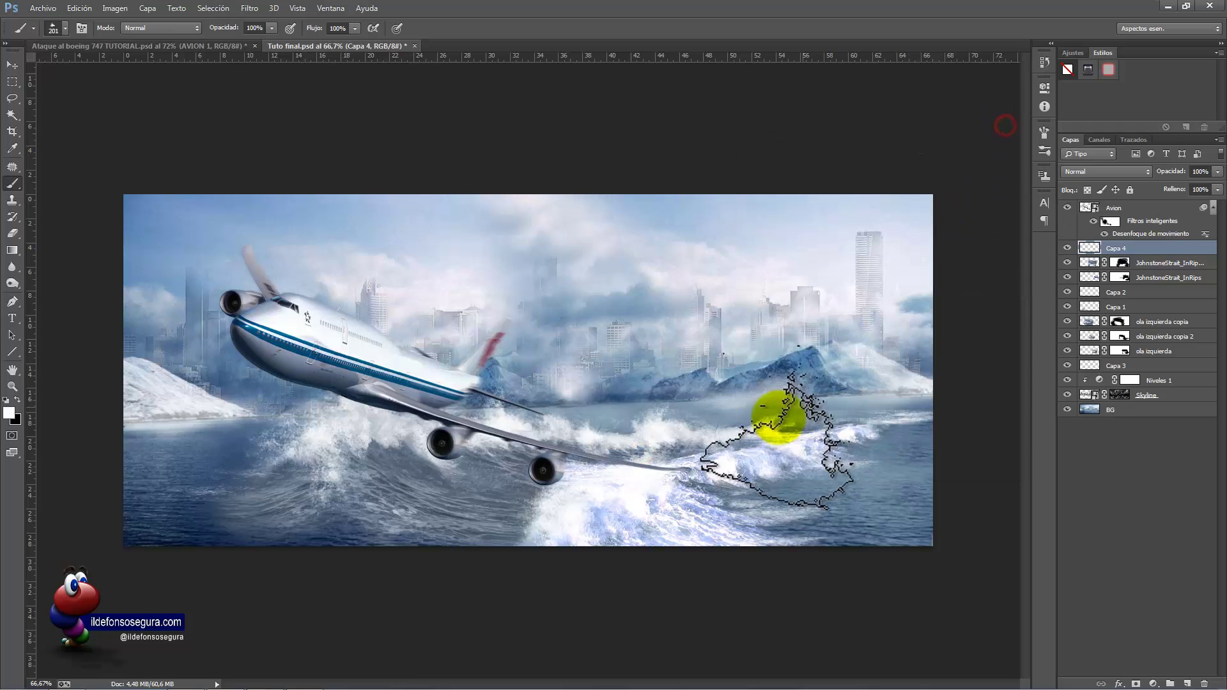
left_click(731, 439)
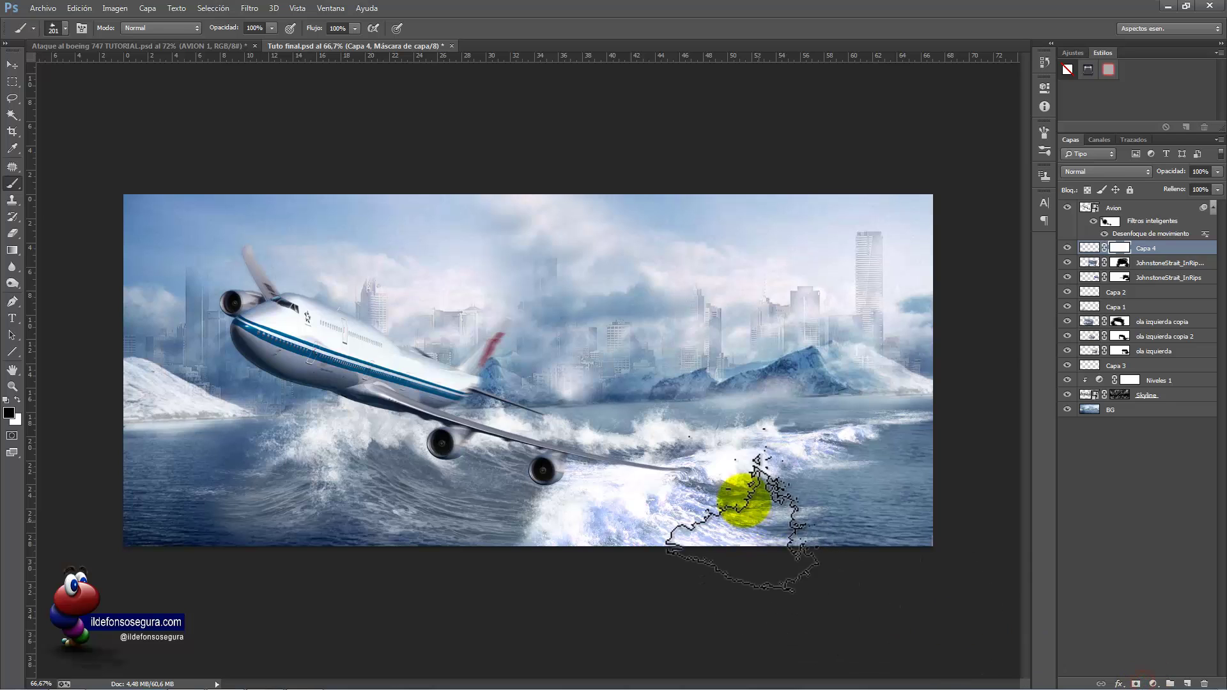
- Add a mask to Capa 4 and blend its splashes in black along the right-hand crest with the brush at 201 and 105 px
left_click(734, 491)
left_click(728, 477)
left_click(721, 479)
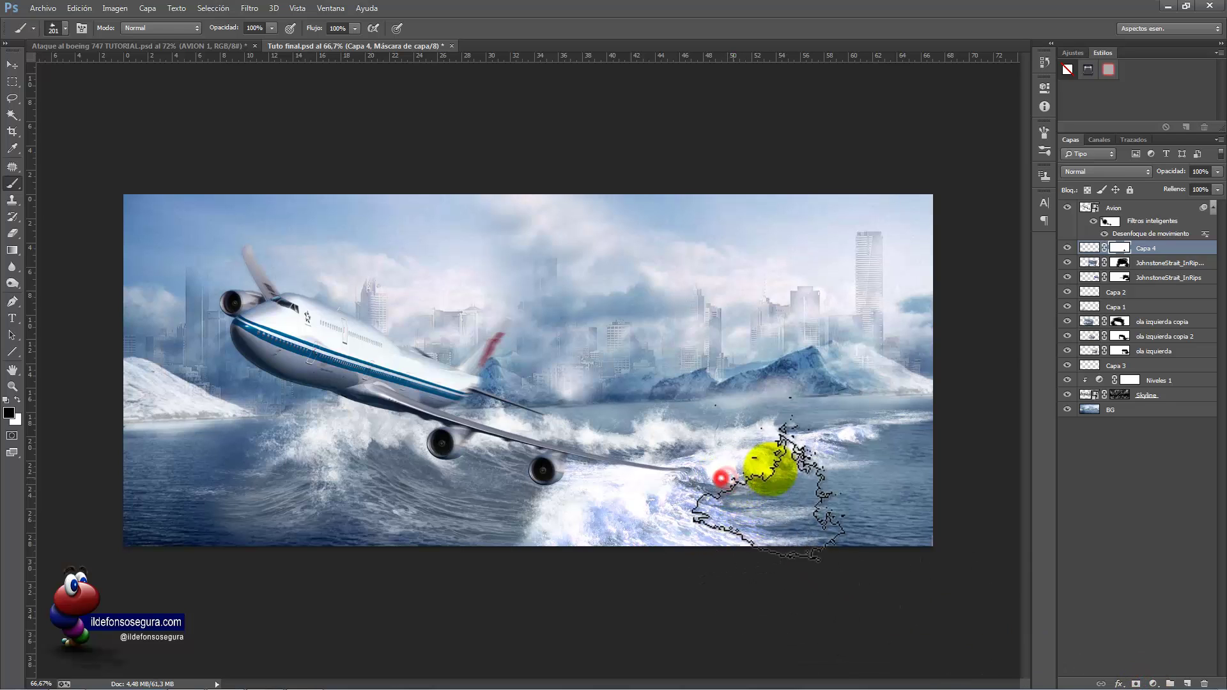
left_click_drag(816, 435, 785, 436)
left_click(824, 426)
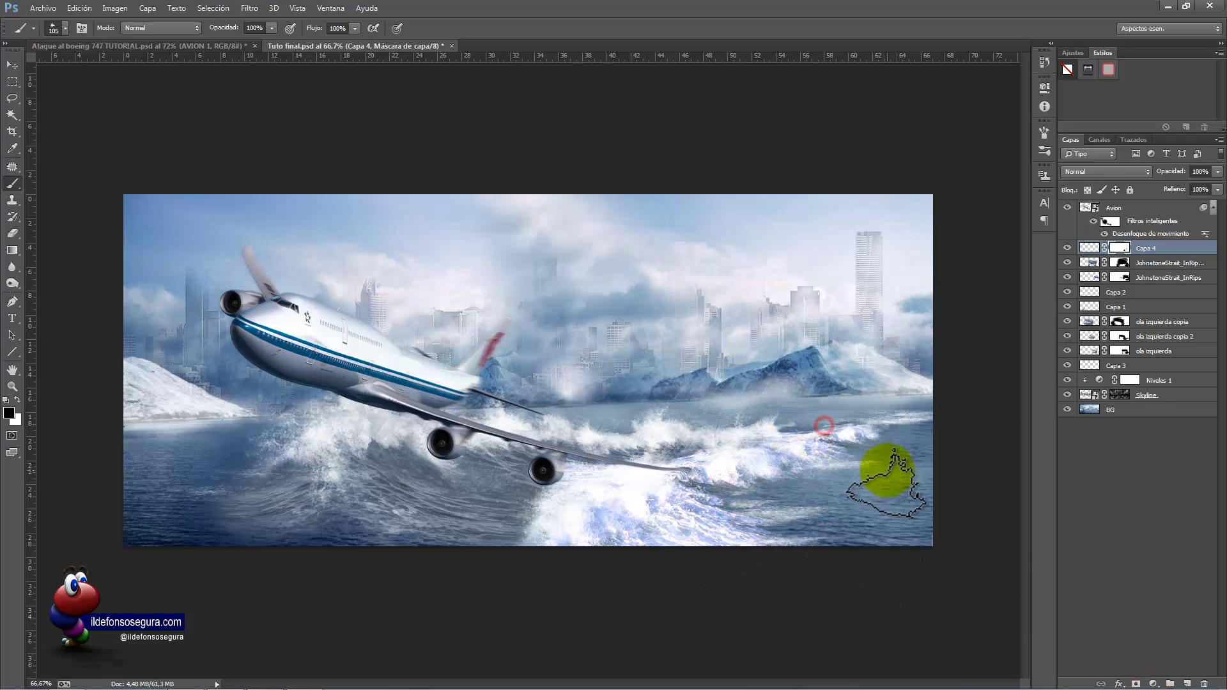
- Return to the Capa 4 pixels and stamp more white splashes along the wave crest with the brush at 105 and 204 px
left_click(1089, 248)
key("x")
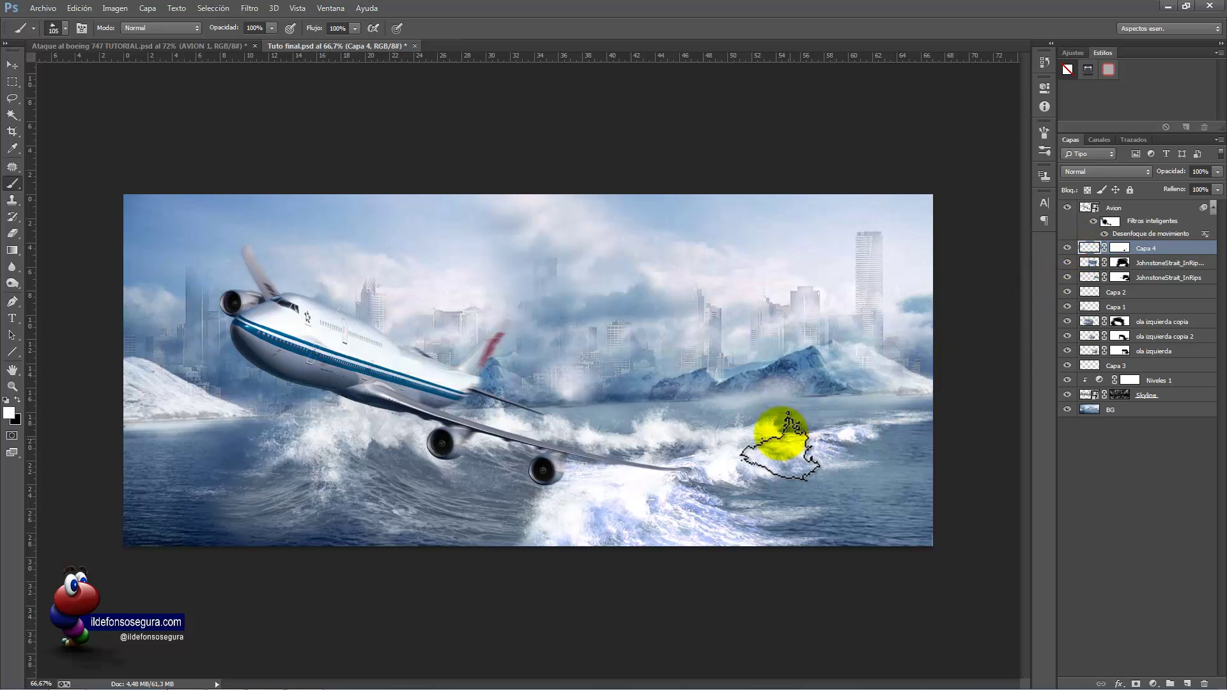
left_click(781, 433)
key("ctrl+z")
left_click(810, 429)
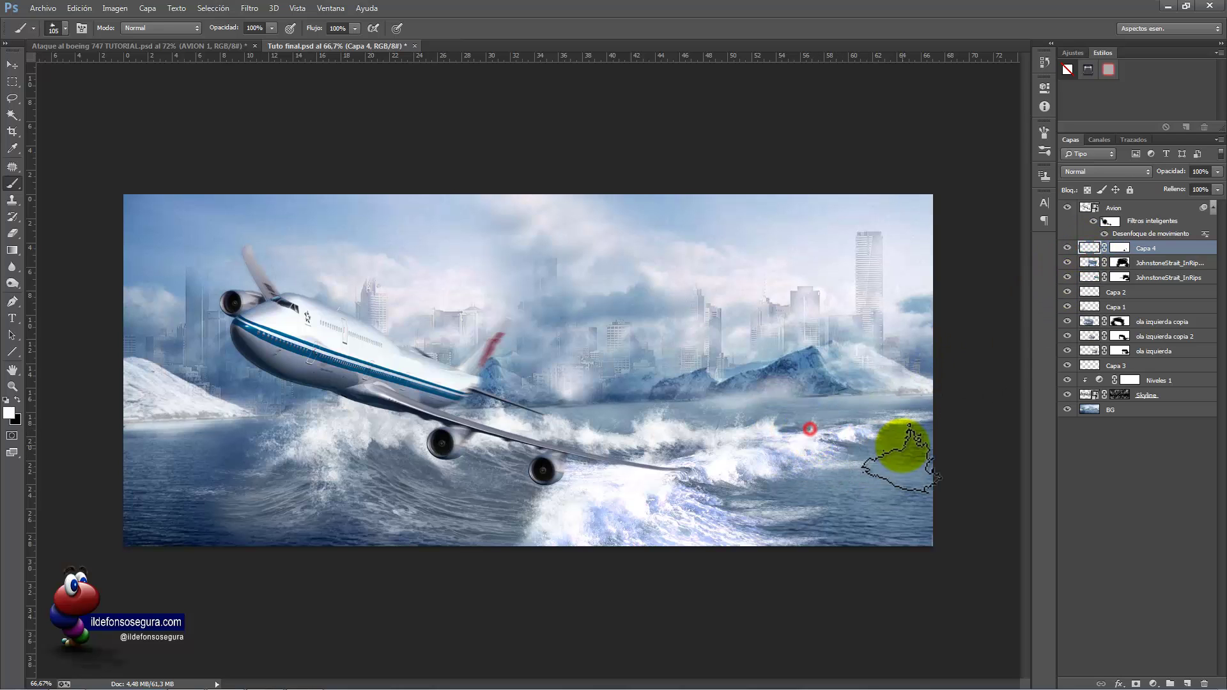
mouse_move(597, 464)
left_mouse_down("alt")
mouse_move(618, 459)
mouse_move(596, 451)
left_mouse_up("alt")
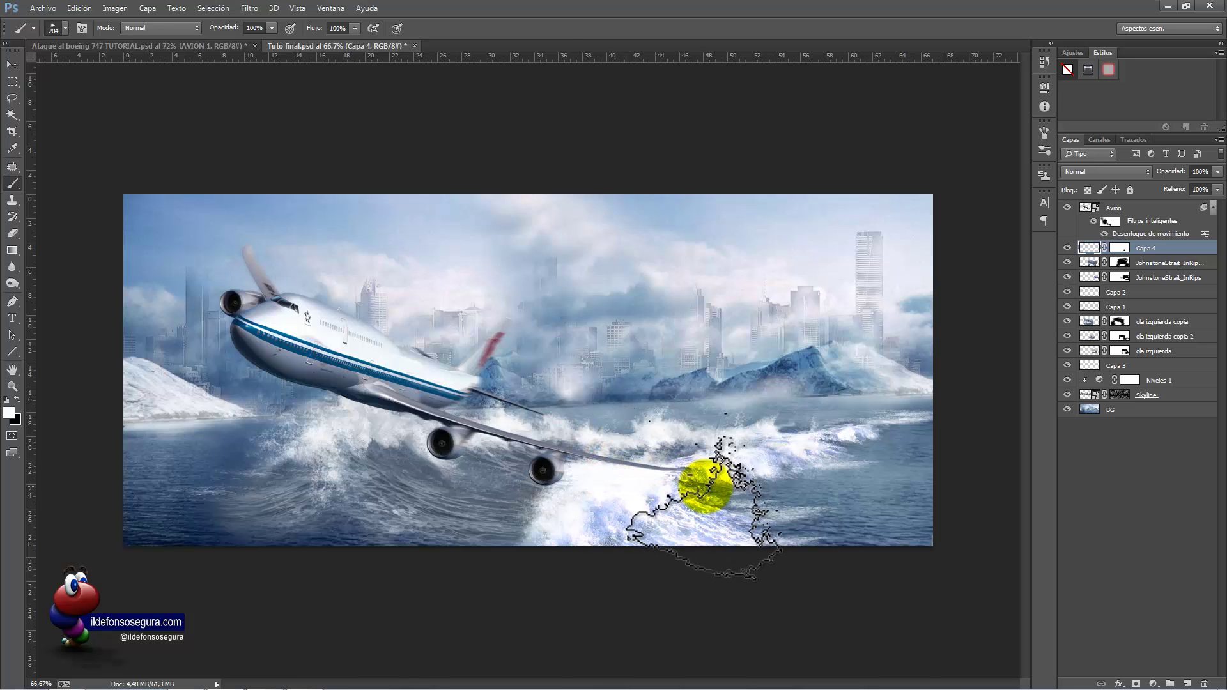
- Place the Avion Reflejo file as a smart object above Capa 4, keeping its default size and position
key("v")
left_click(46, 10)
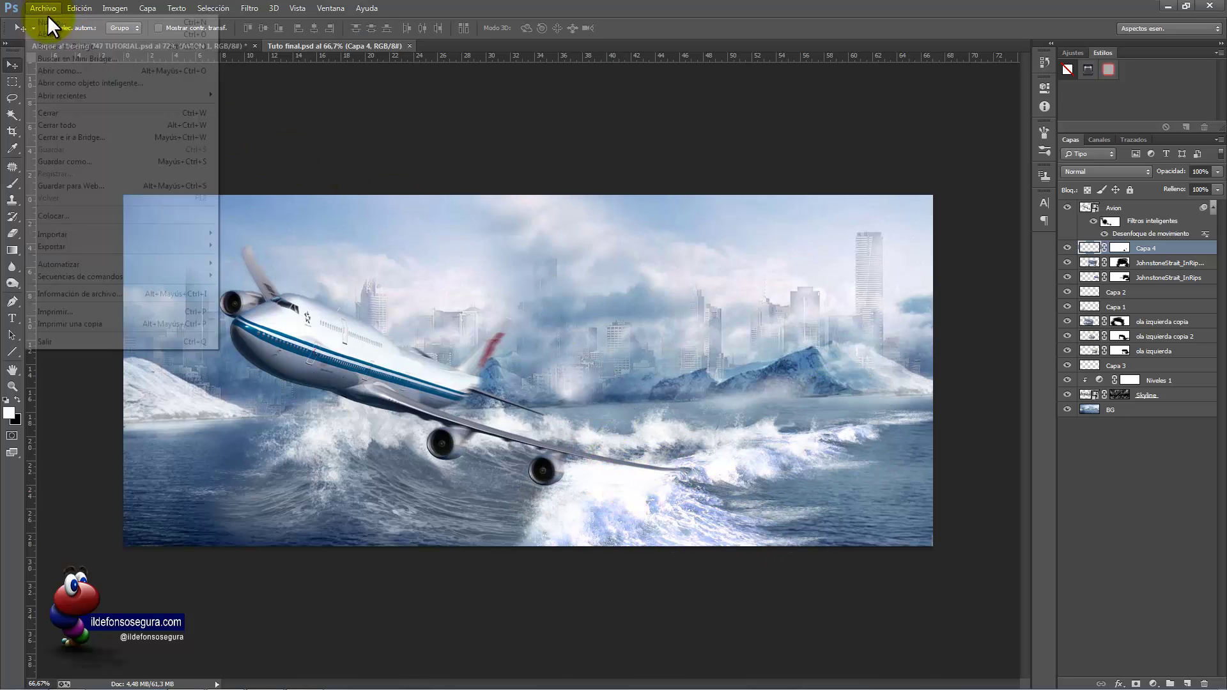
left_click(64, 216)
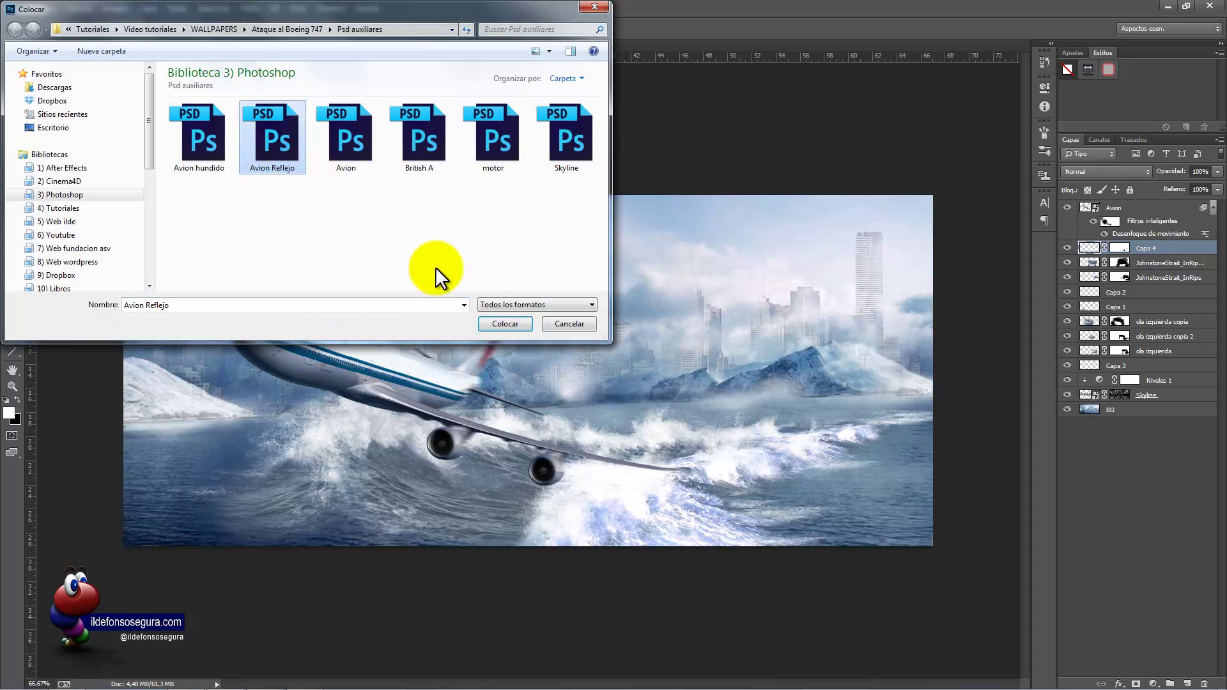
left_click(496, 326)
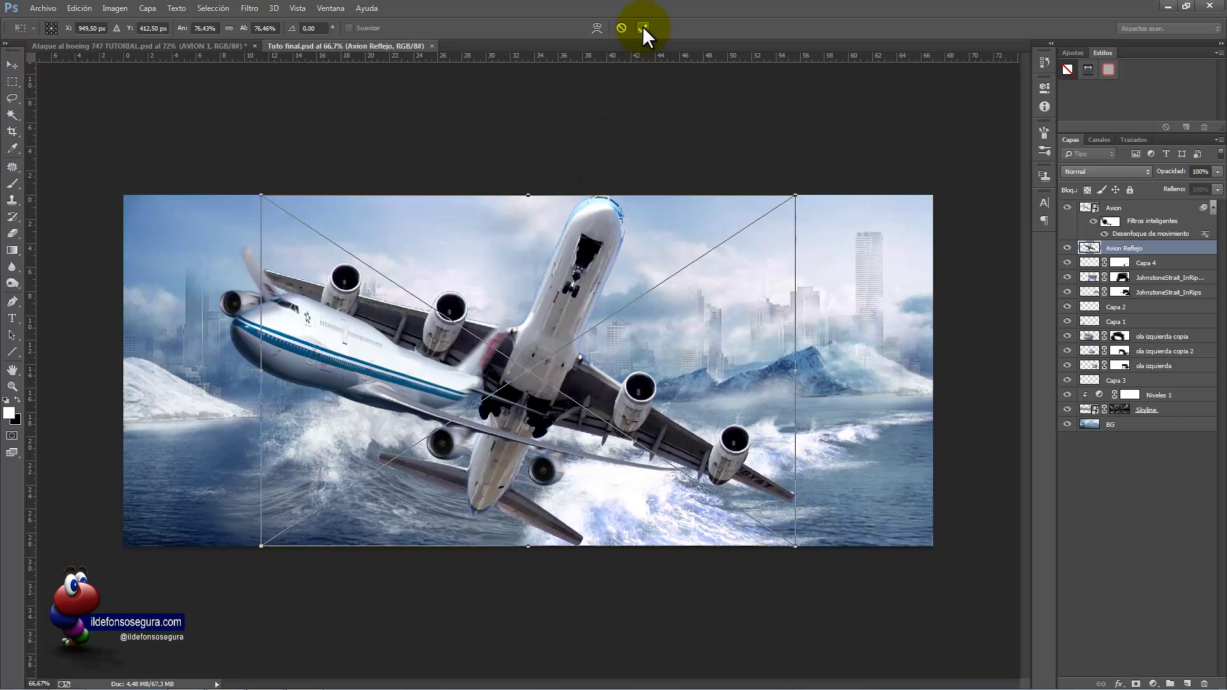
left_click(643, 28)
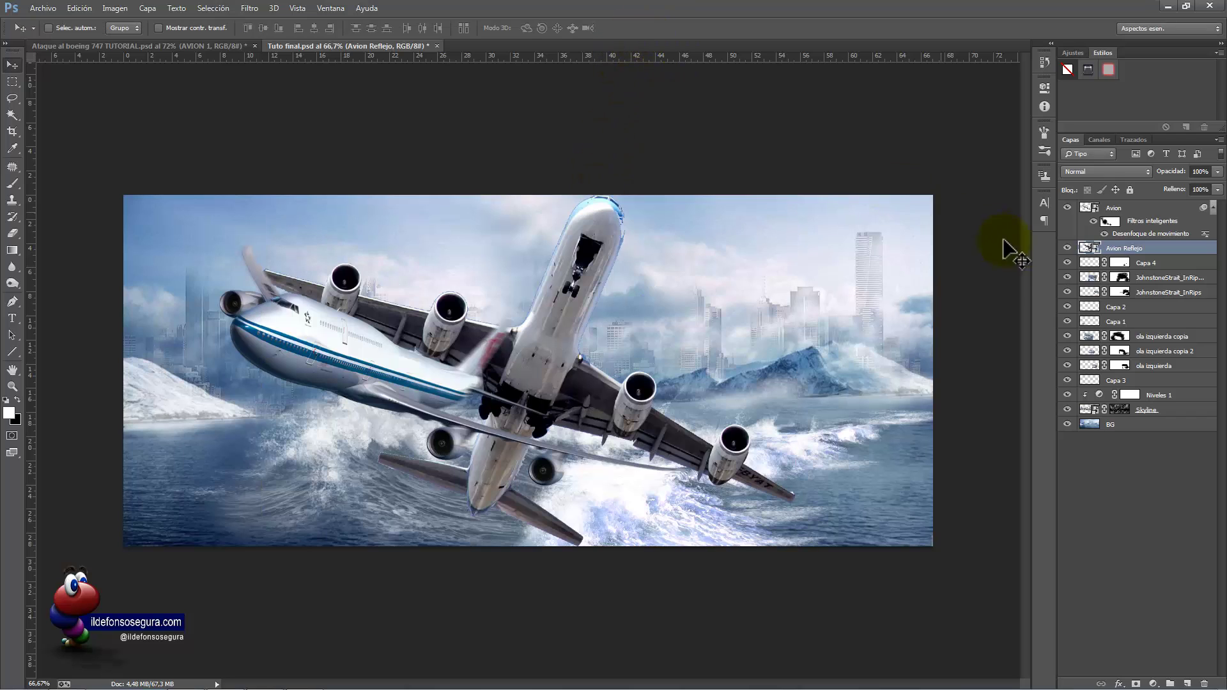
- Copy the airplane's outline selection from the Avion Reflejo layer, deselect it and hide that layer
left_click(1092, 249, "ctrl")
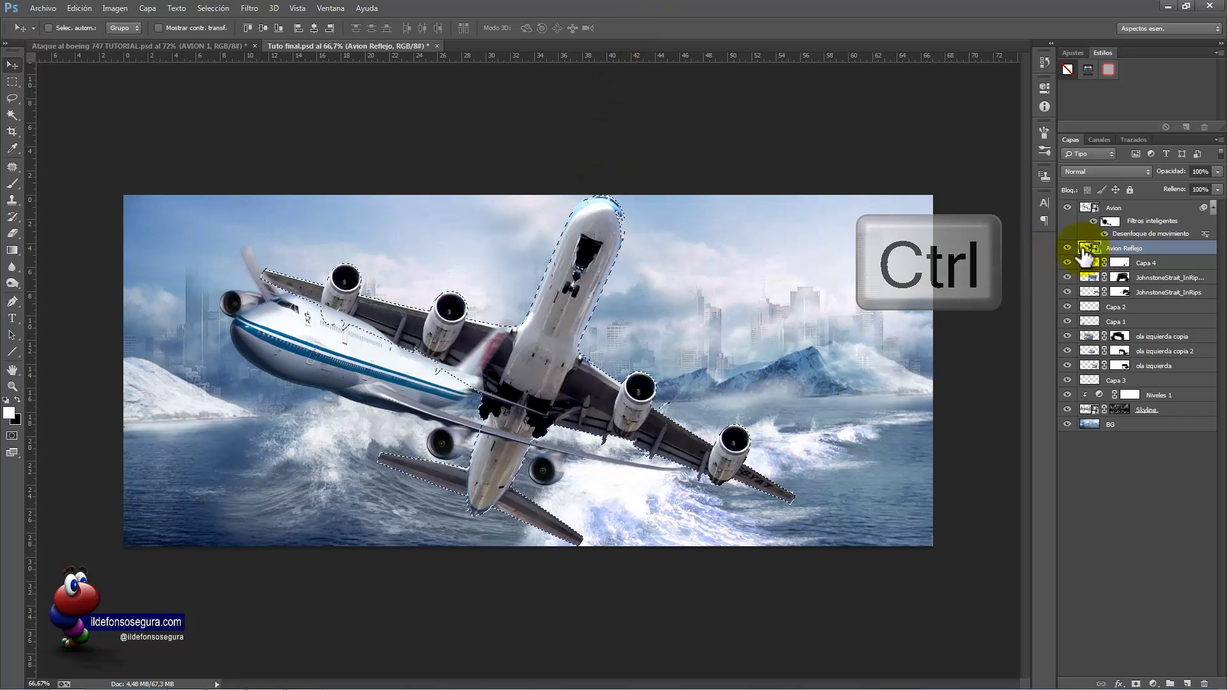
left_click(80, 9)
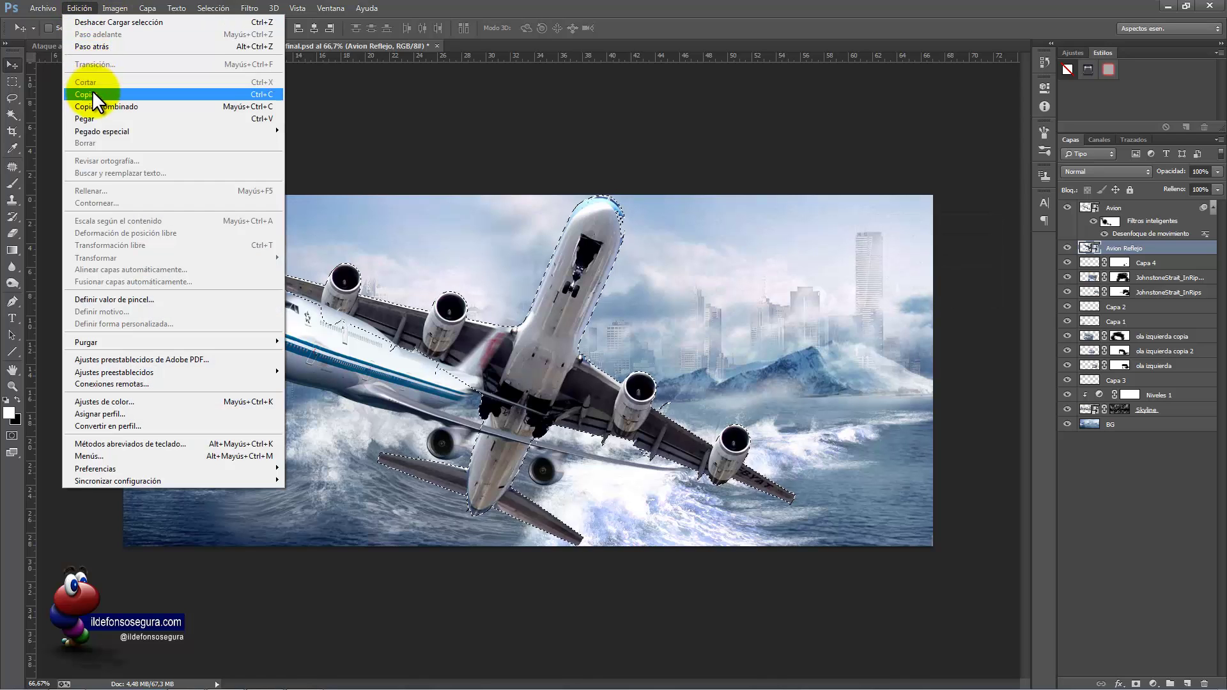
left_click(92, 94)
key("ctrl+d")
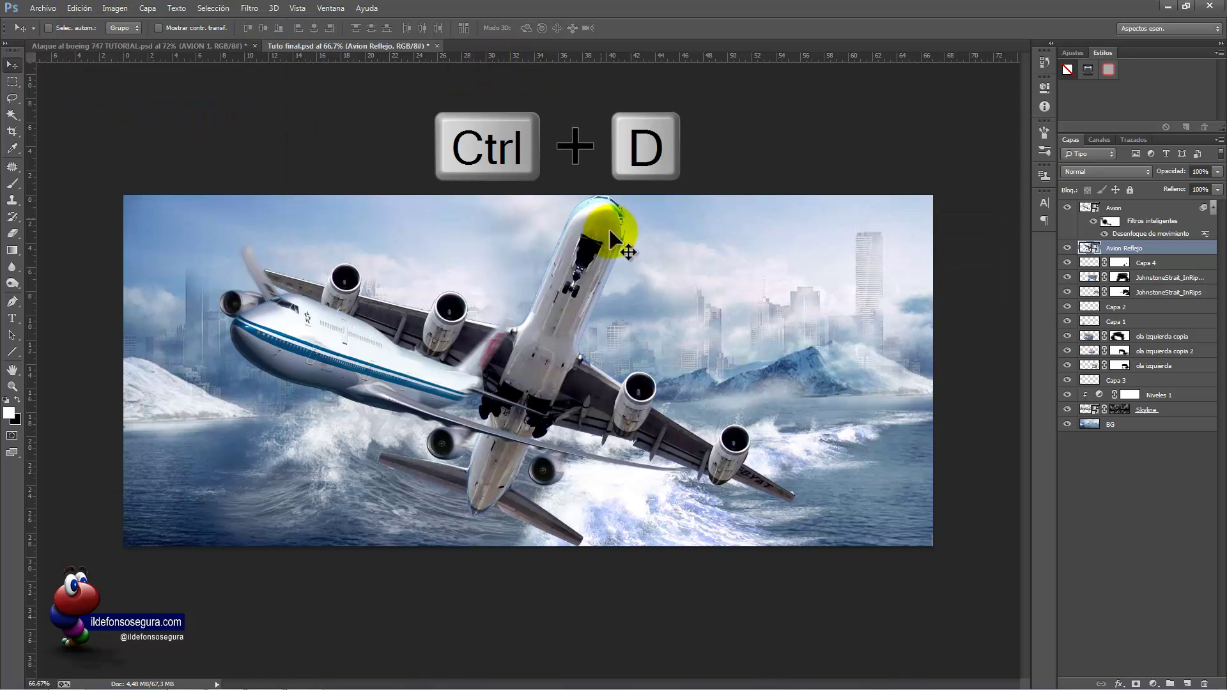
left_click(1067, 248)
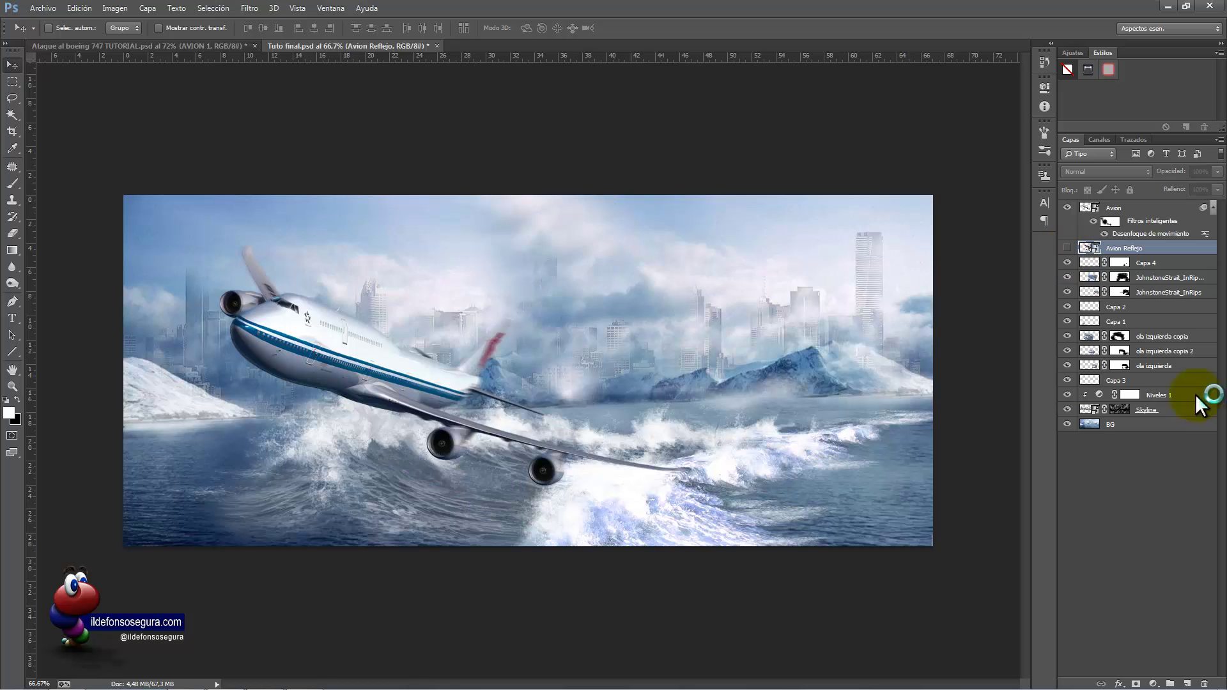
- Add a new layer above Avion Reflejo and open the Vanishing Point filter on it
left_click(1188, 684)
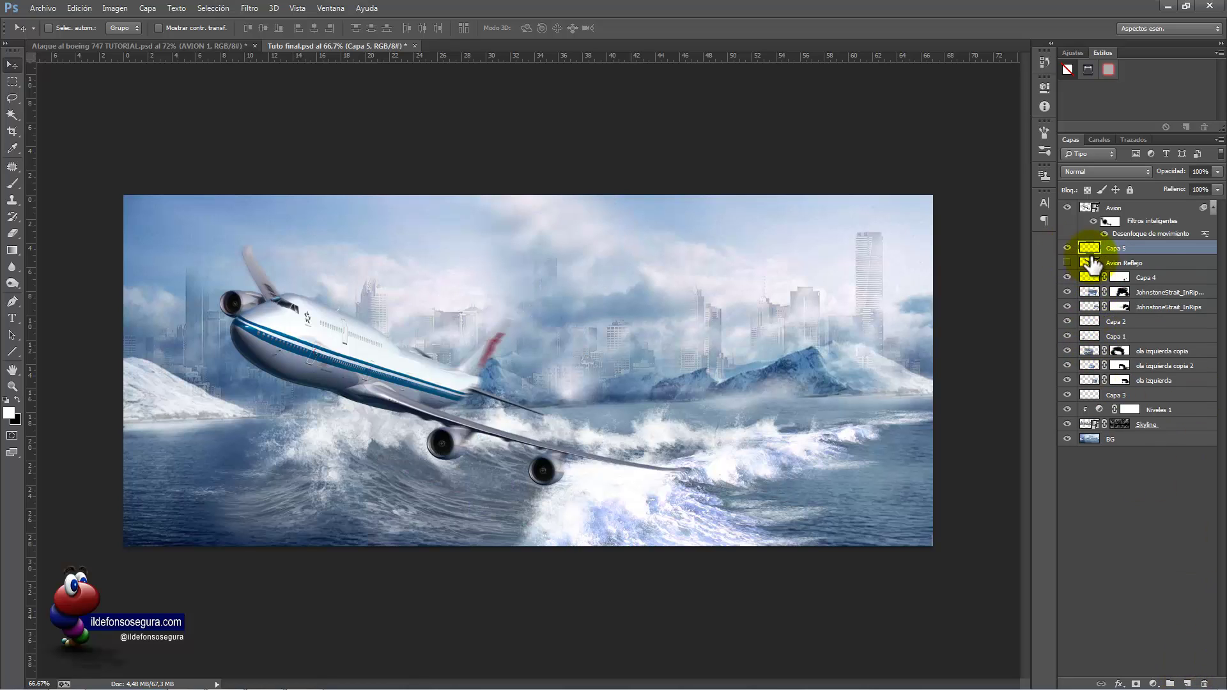
left_click(212, 8)
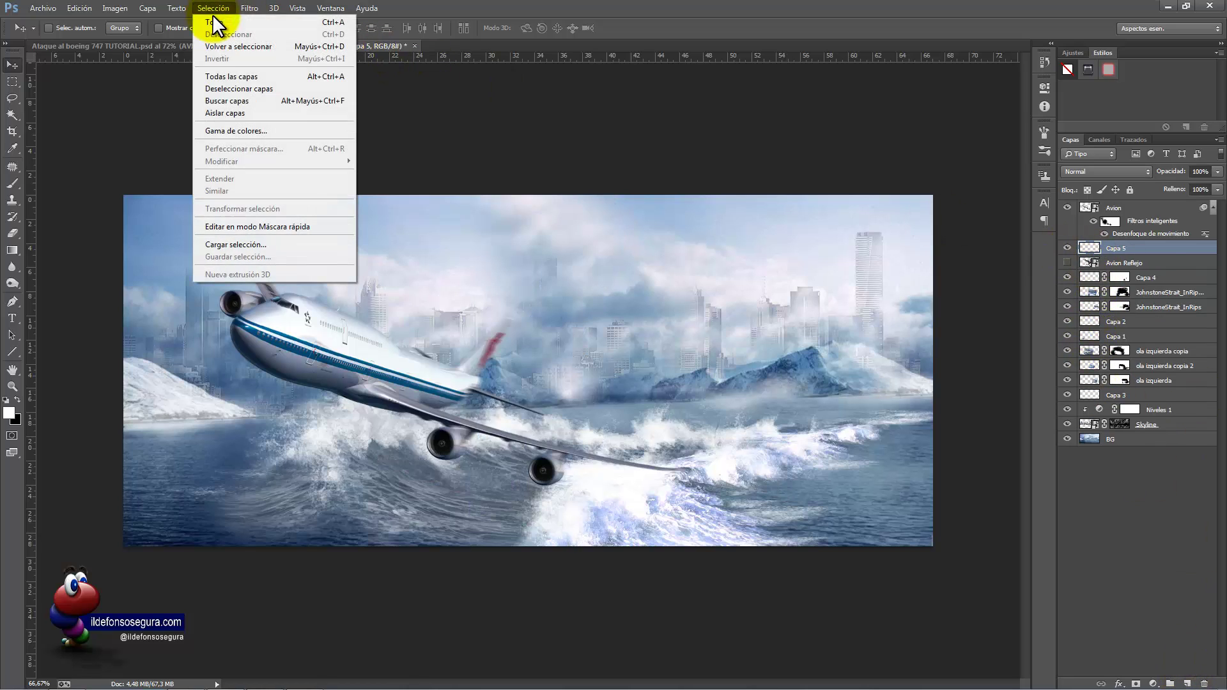
left_click(250, 9)
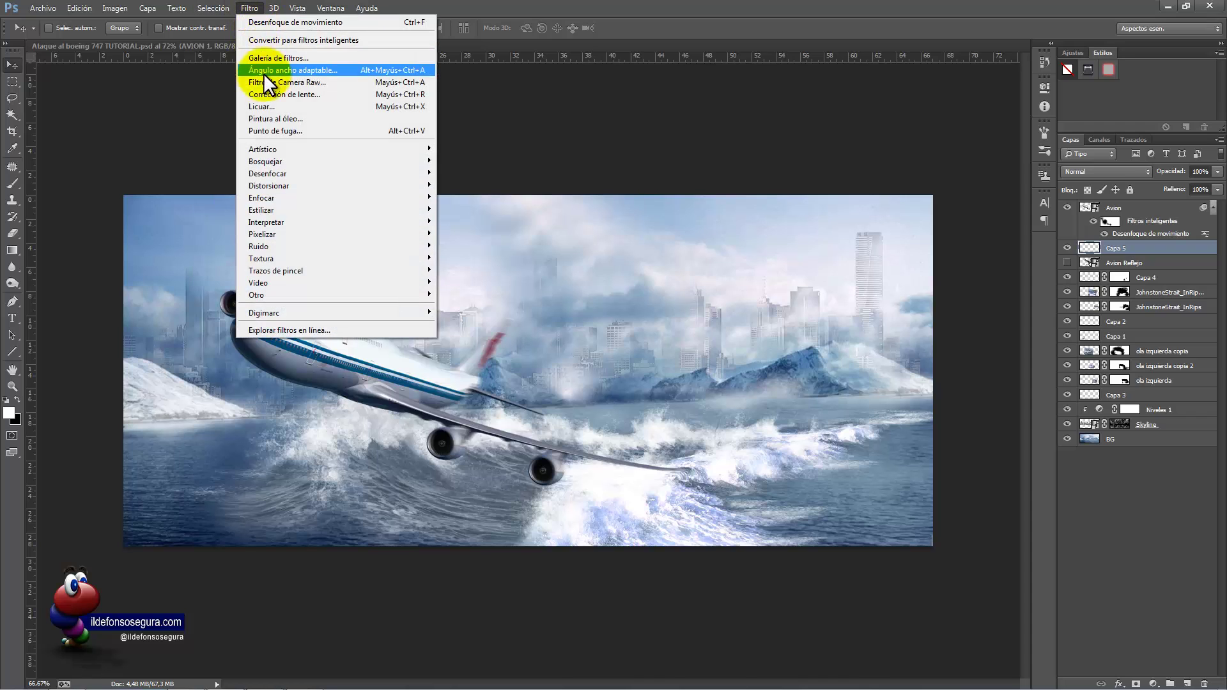
left_click(274, 130)
left_click(18, 171)
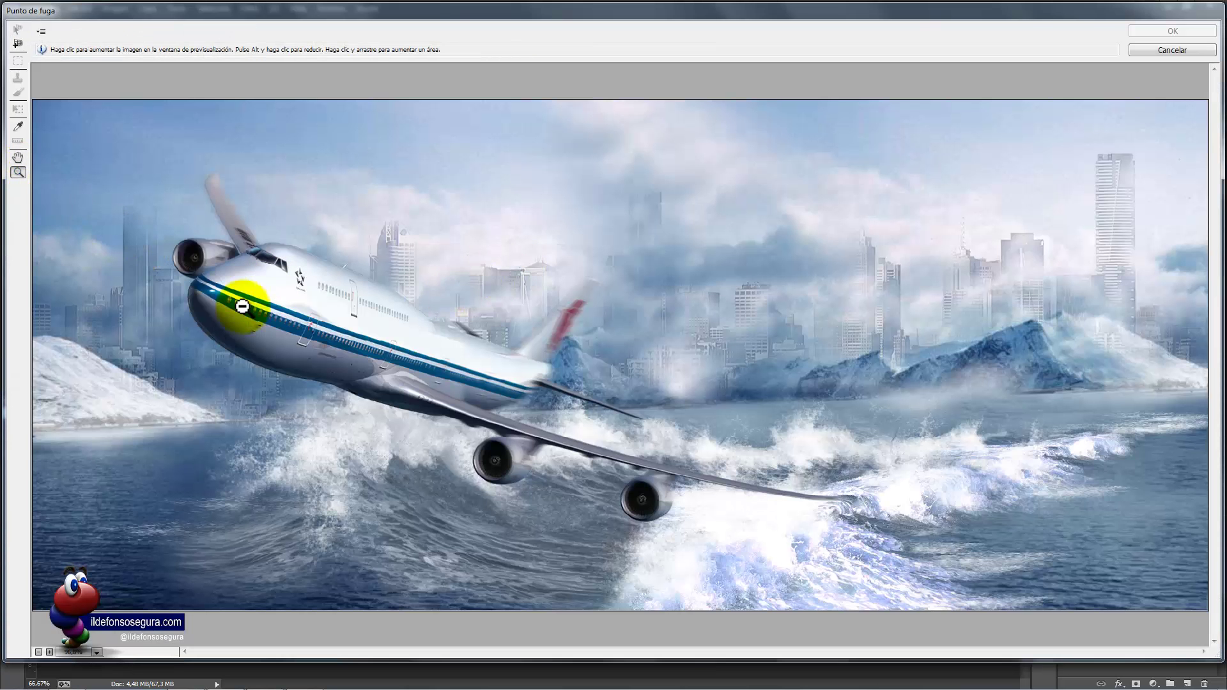
left_click(242, 307, "alt")
left_click(245, 309, "alt")
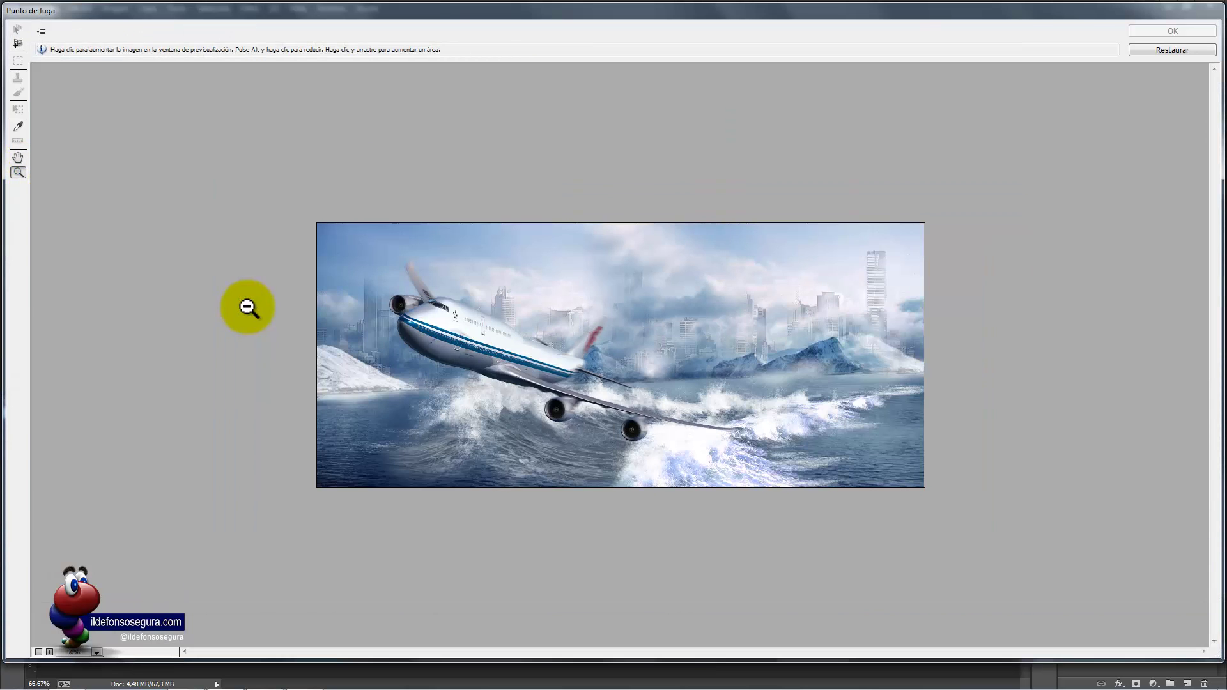
- Create a four-corner perspective plane over the sea up to the horizon and extend it beyond the image's left edge
left_click(18, 43)
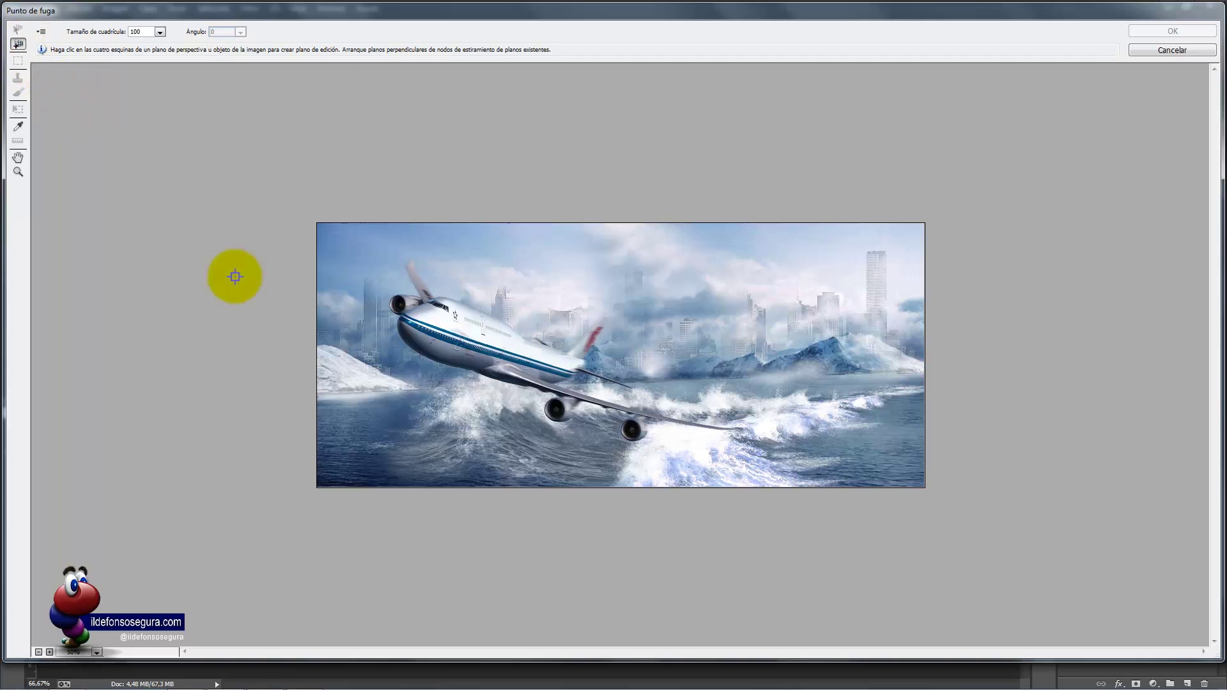
left_click(319, 394)
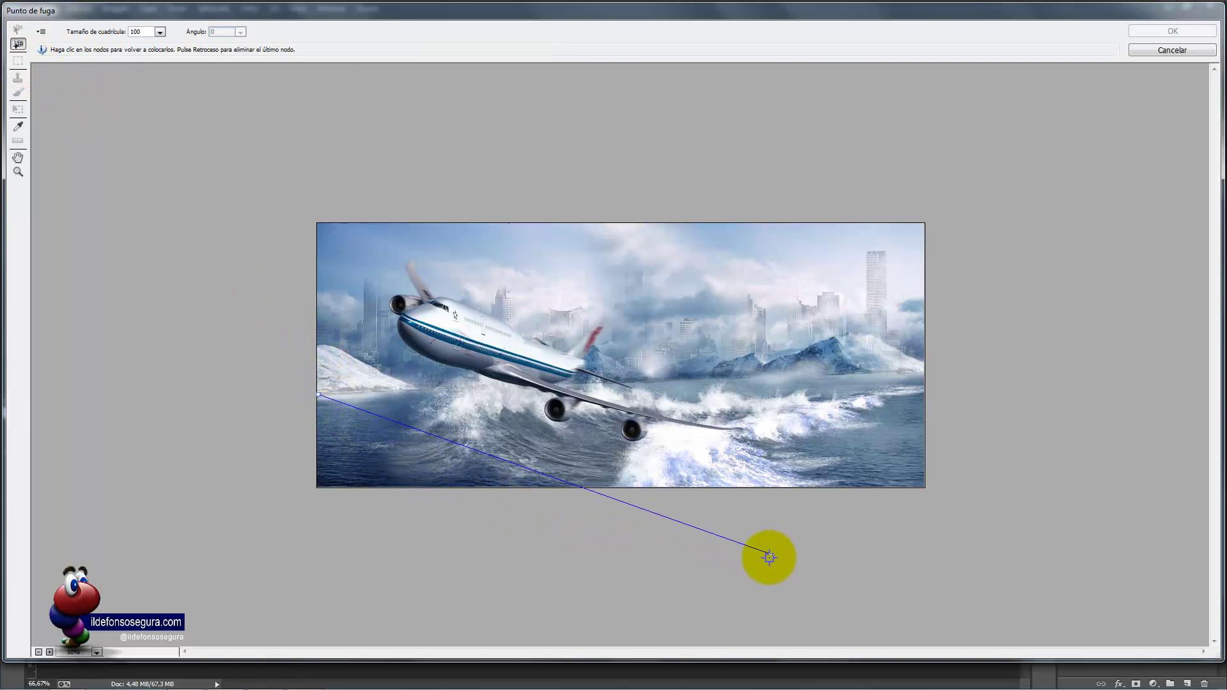
left_click(818, 584)
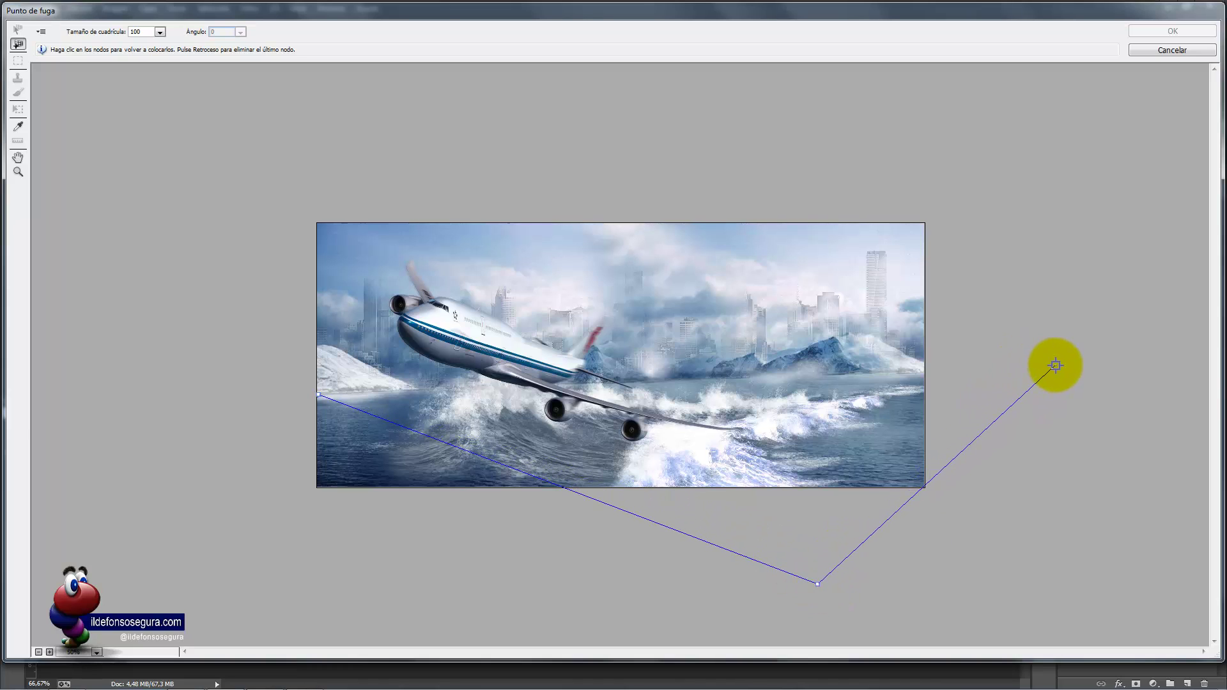
left_click(1056, 366)
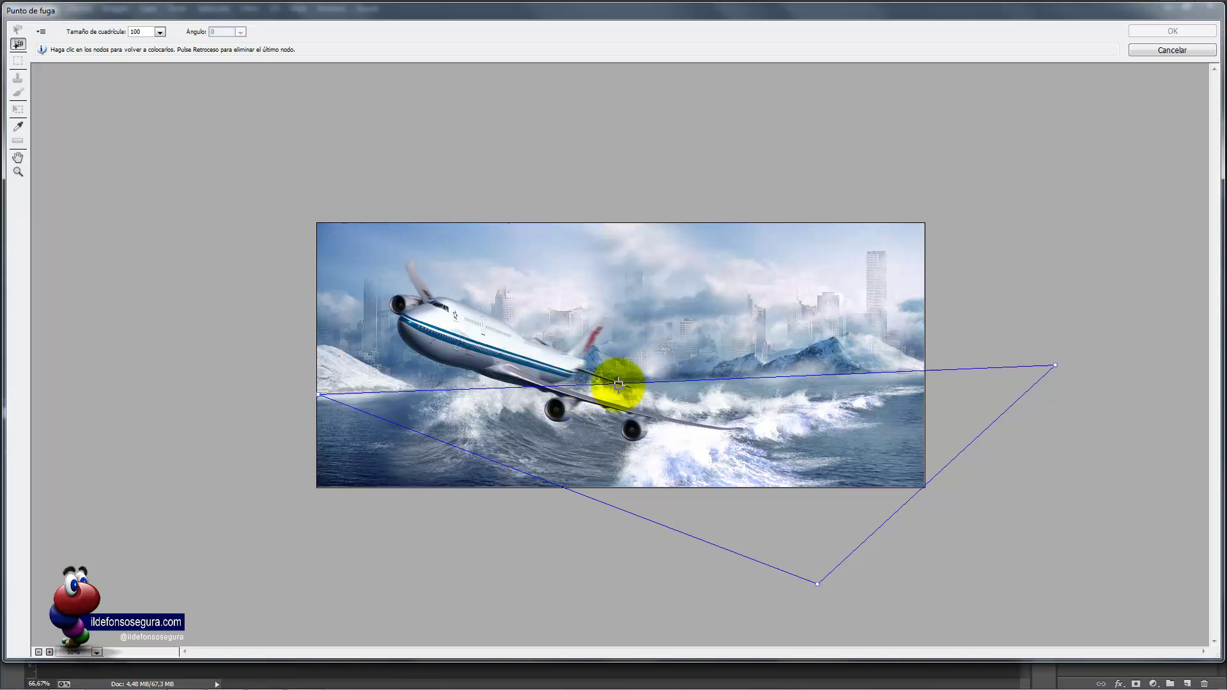
left_click(656, 378)
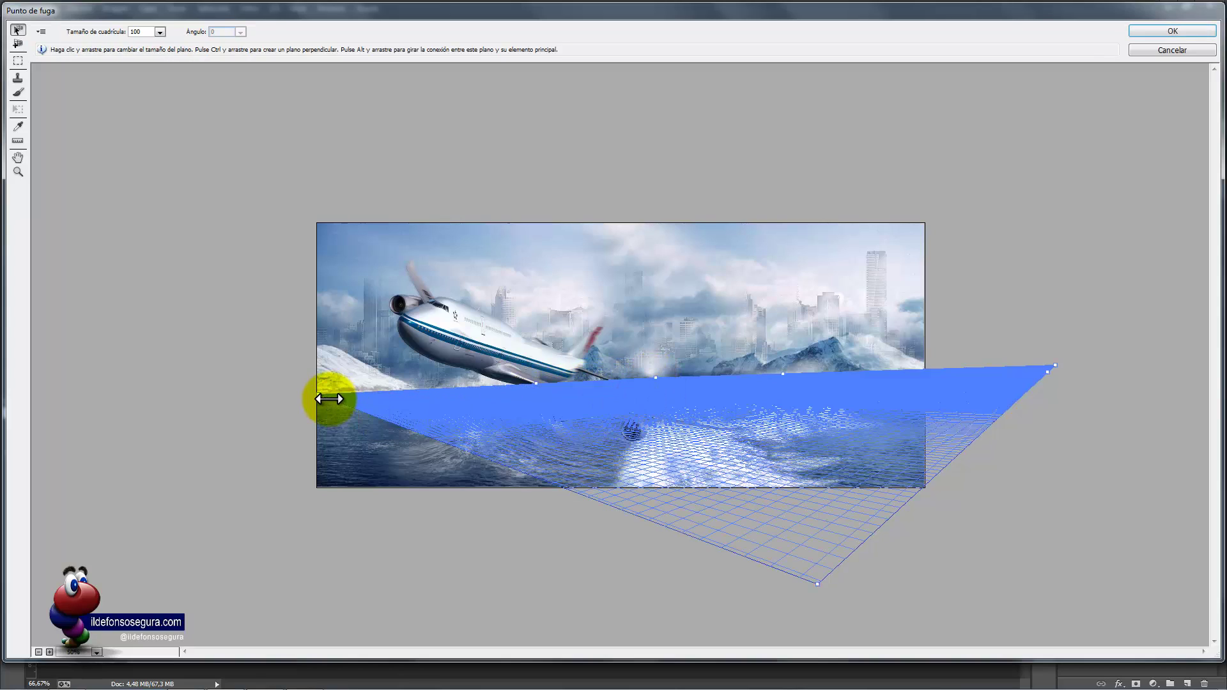
left_click_drag(332, 403, 289, 421)
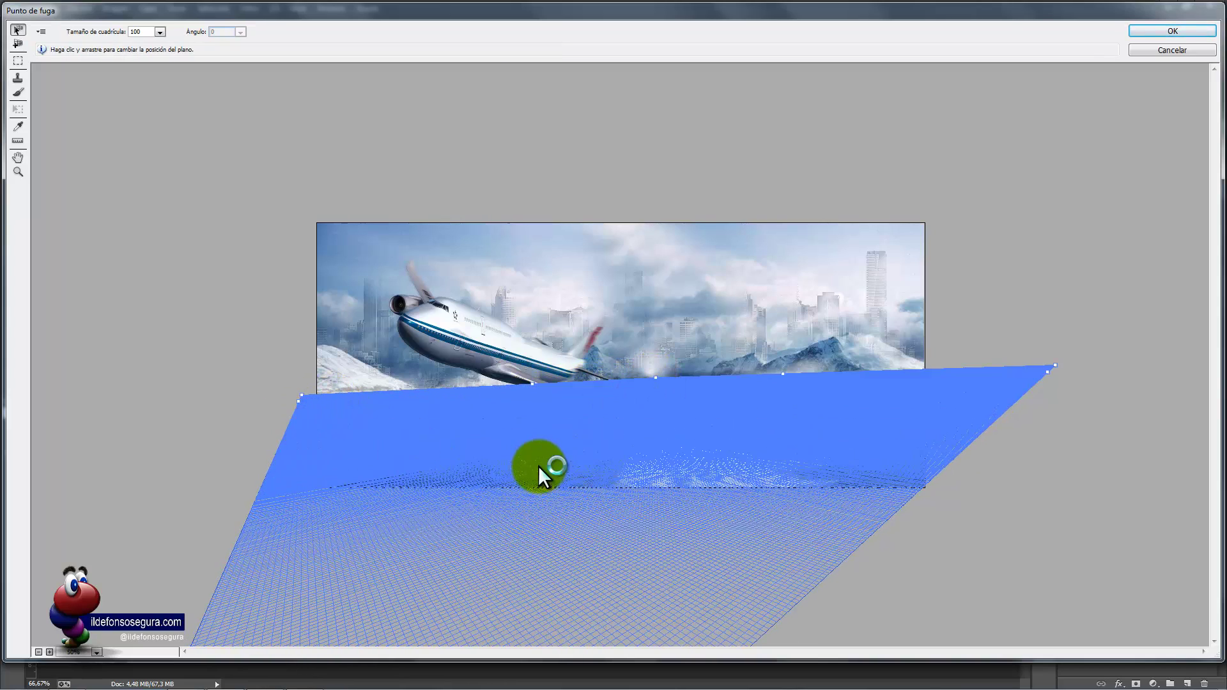
- Paste the copied airplane into the perspective plane, place it on the water below the plane and rotate it
key("ctrl+v")
left_click_drag(515, 343, 521, 455)
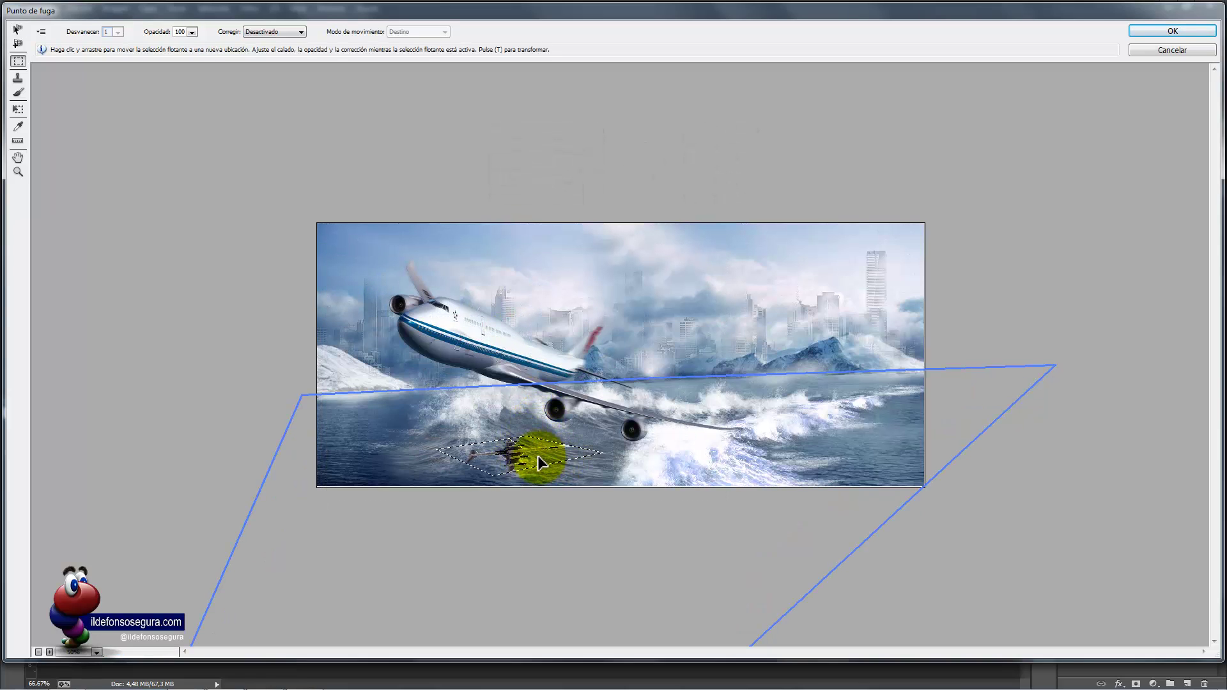
key("ctrl+t")
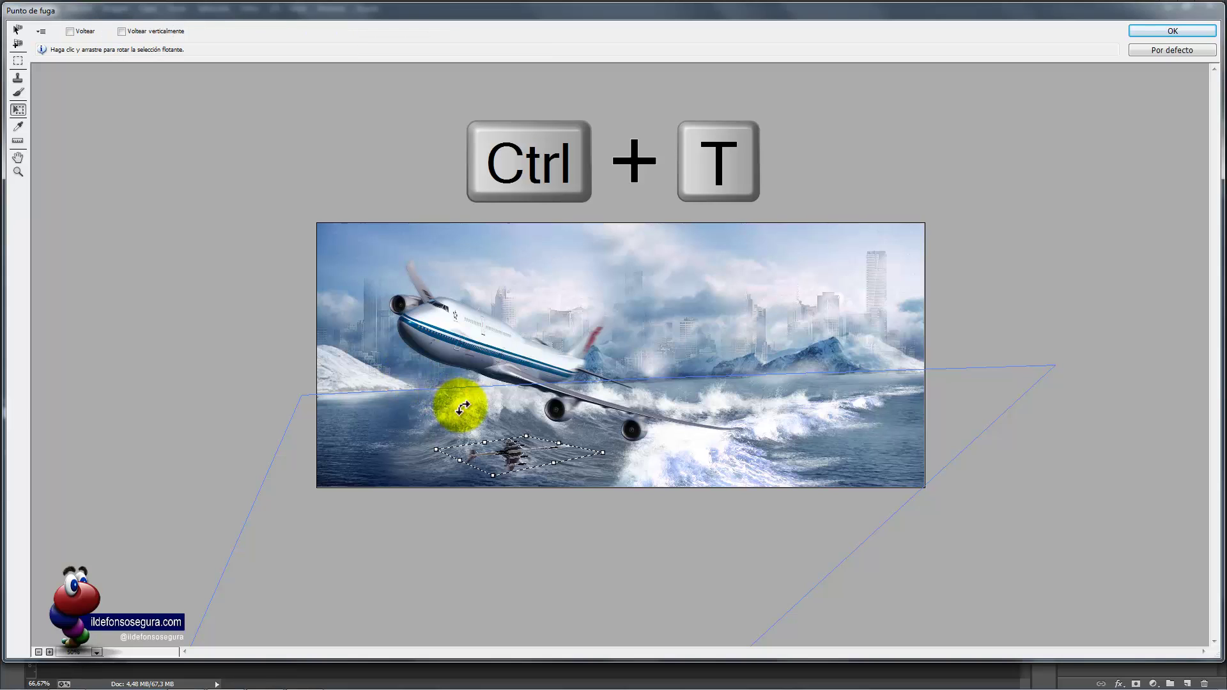
left_click_drag(569, 481, 604, 387)
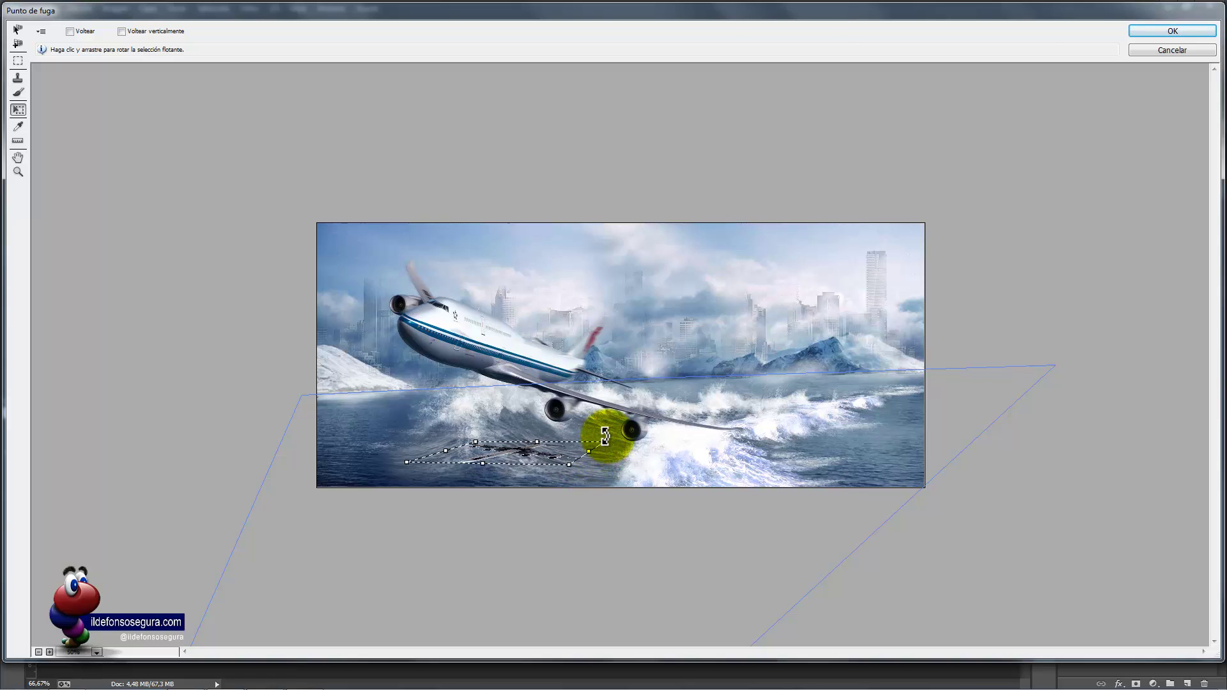
- Enlarge the pasted reflection, reposition it on the water beneath the airplane and apply the Vanishing Point filter
left_click_drag(605, 440, 417, 438)
mouse_move(575, 458)
left_mouse_down()
mouse_move(611, 469)
mouse_move(561, 460)
mouse_move(601, 467)
mouse_move(594, 459)
left_mouse_up()
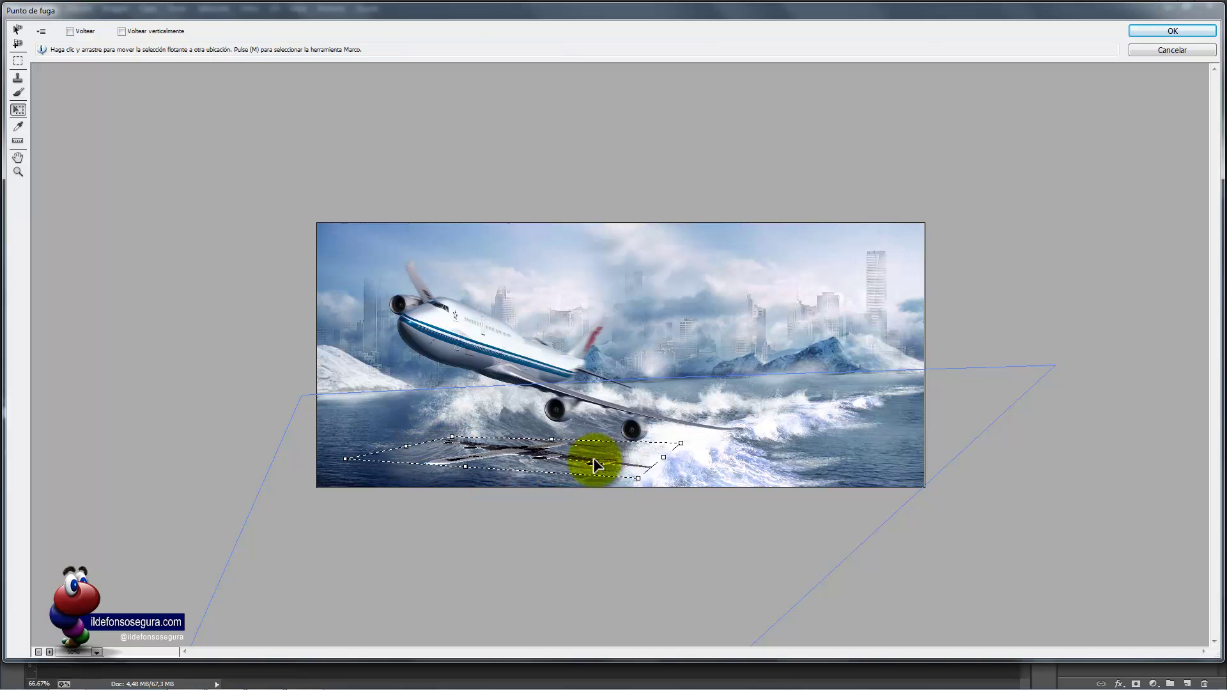
left_click_drag(466, 470, 507, 472)
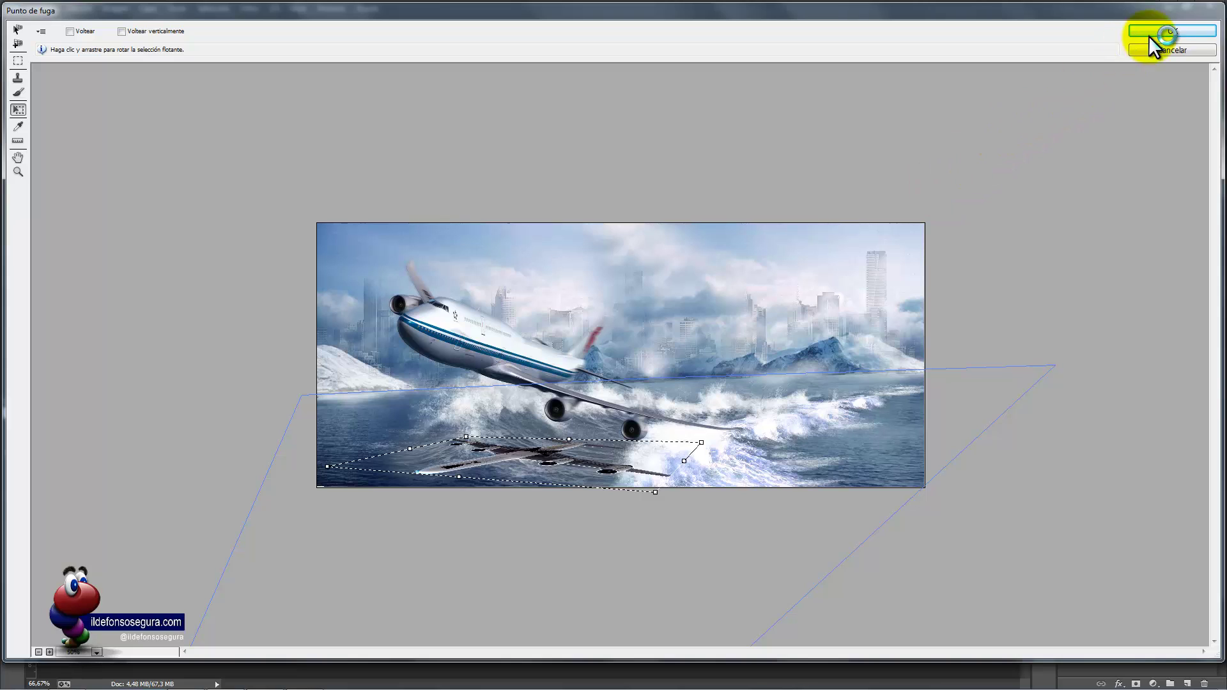
left_click(1172, 31)
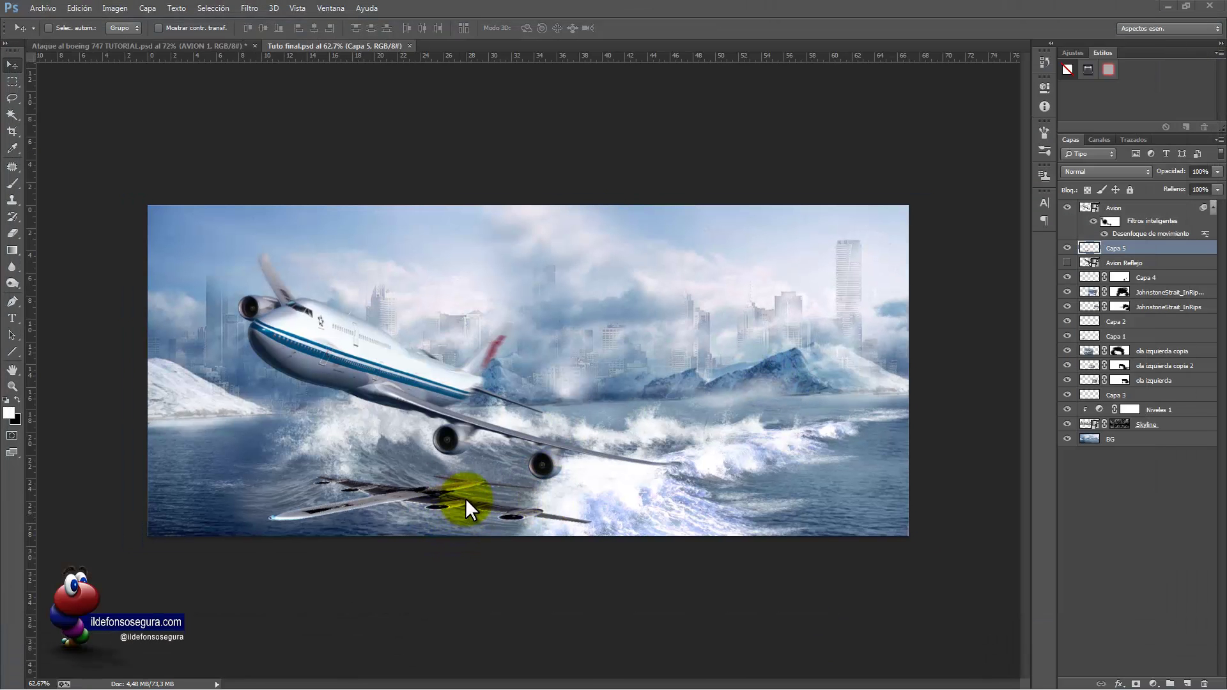
- Show only the BG layer, duplicate its blue channel as Azul copia and display only that copy
key("alt")
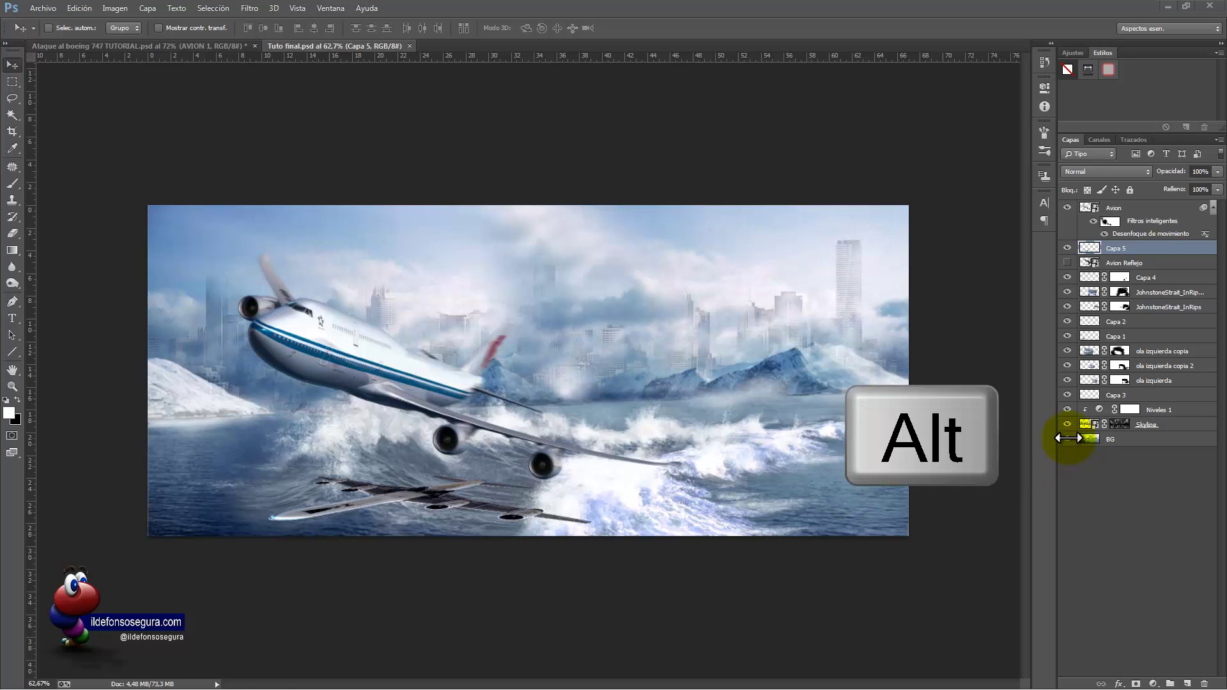
left_click(1068, 439, "alt")
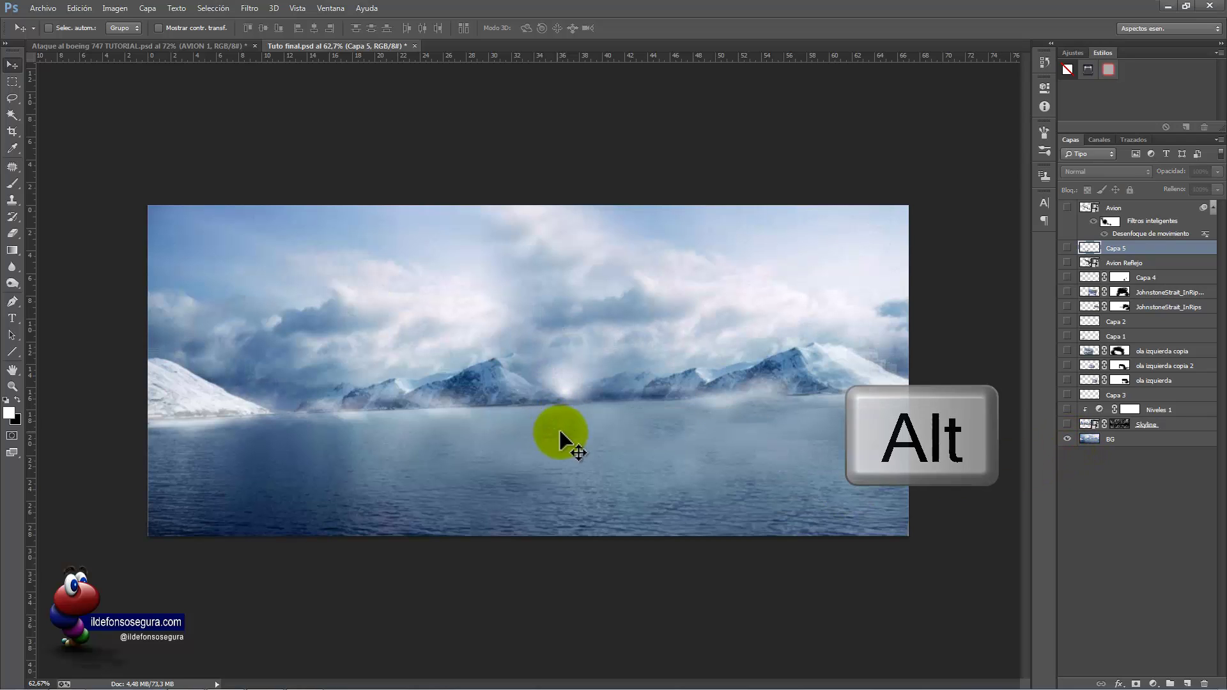
left_click(1106, 140)
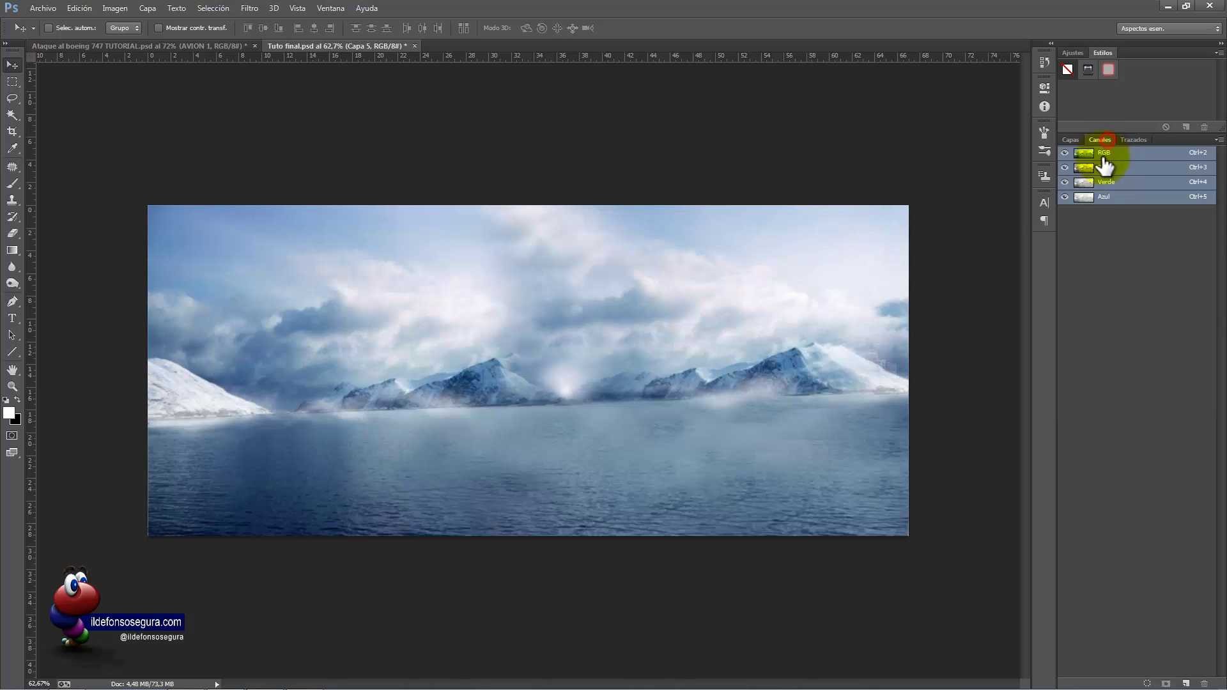
left_click(1104, 198)
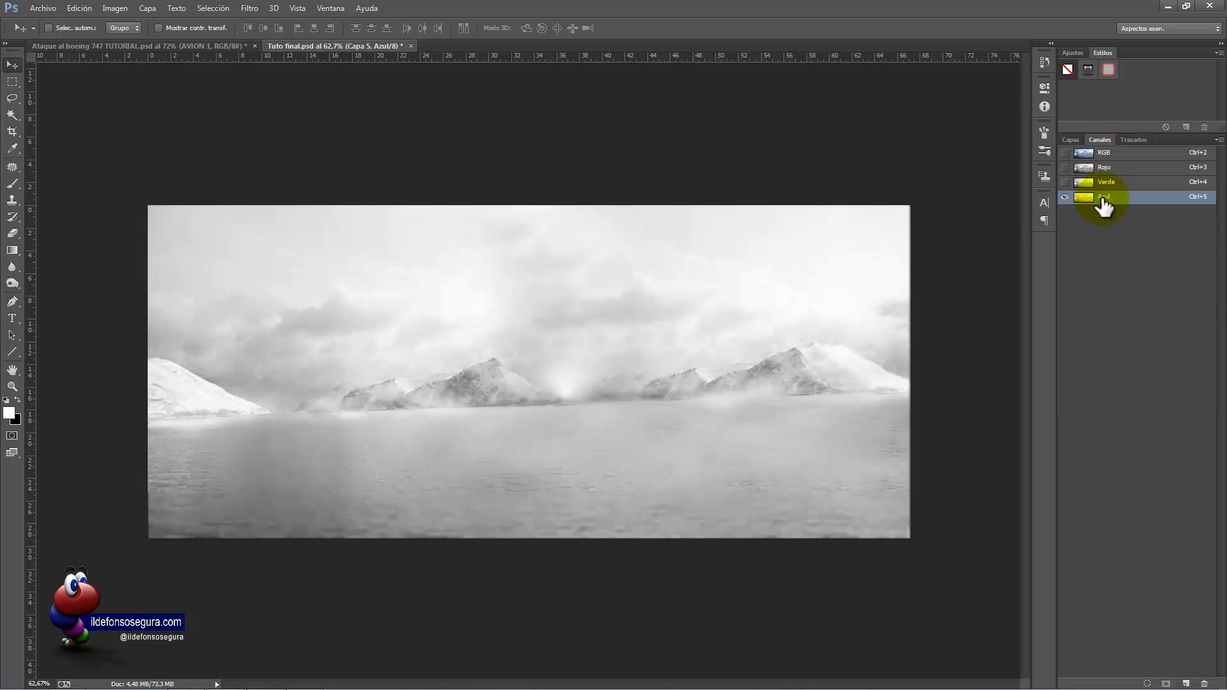
right_click(1099, 197)
left_click(1085, 207)
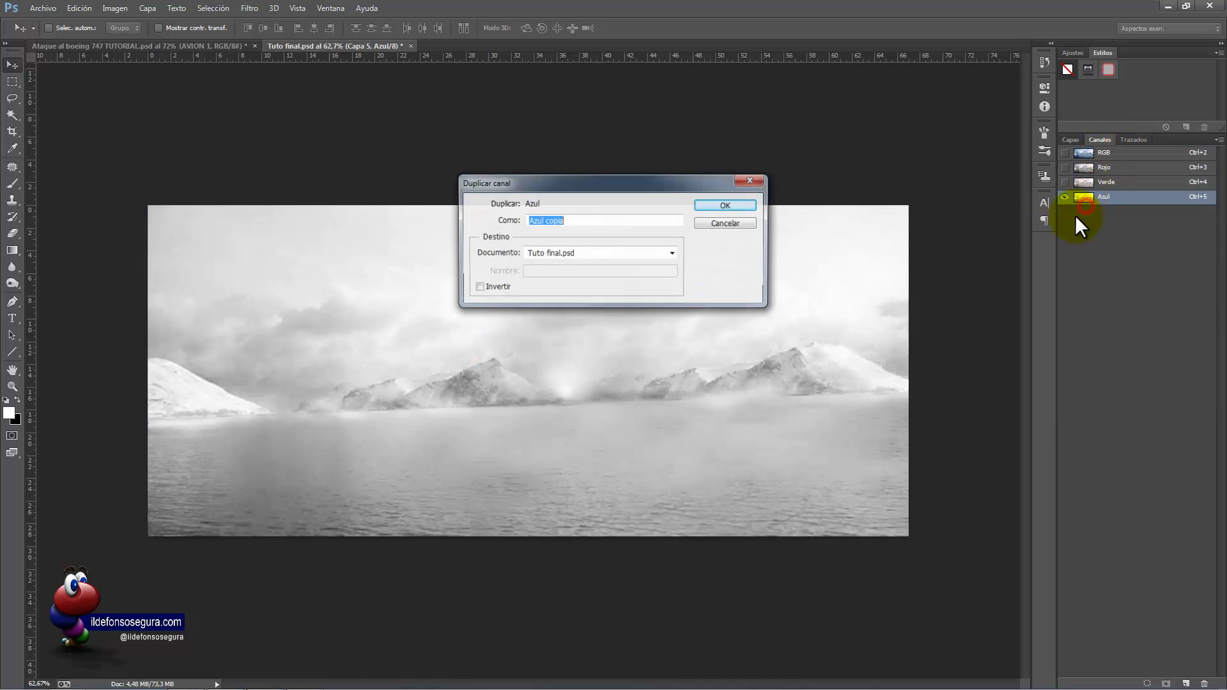
left_click(707, 207)
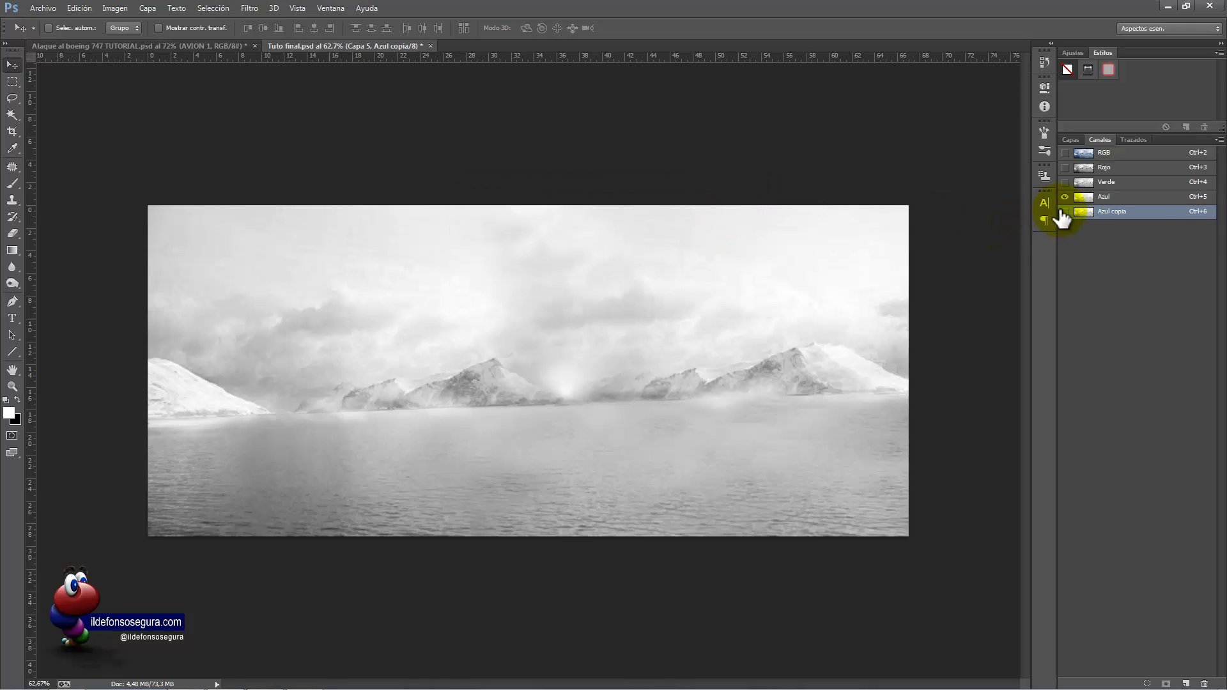
left_click(1065, 212)
left_click(1065, 198)
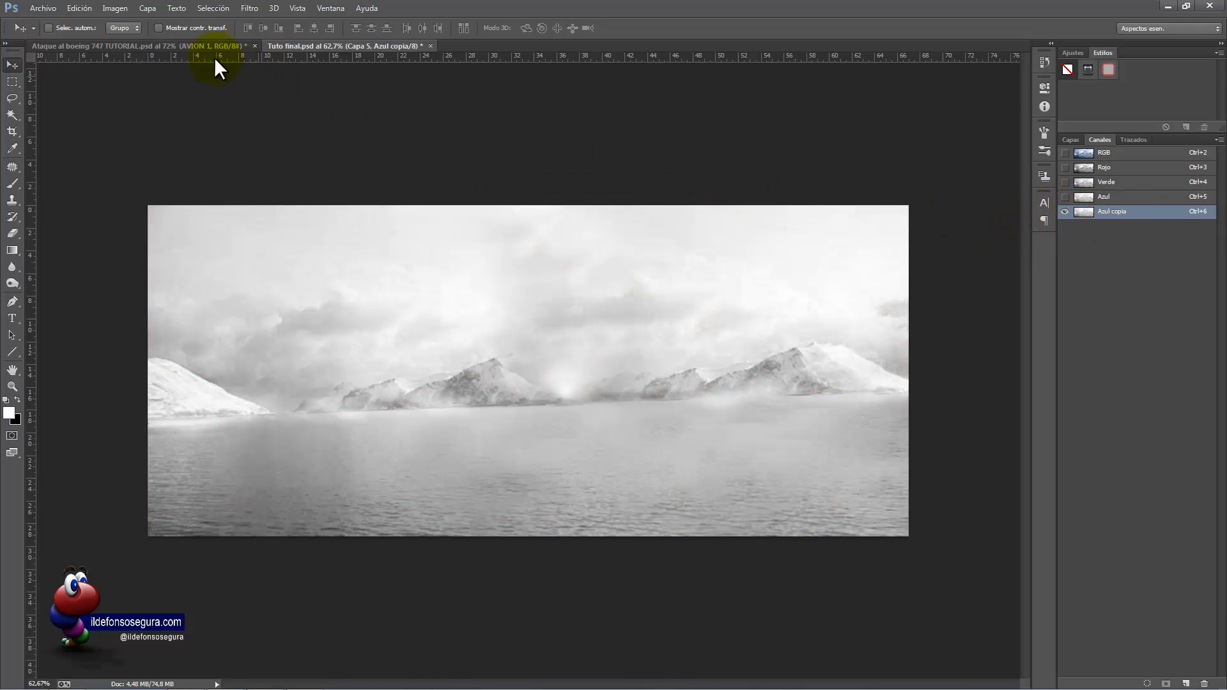
- Raise the contrast of Azul copia with Levels, using input values of about 59, 1.31 and 184
left_click(117, 10)
mouse_move(174, 37)
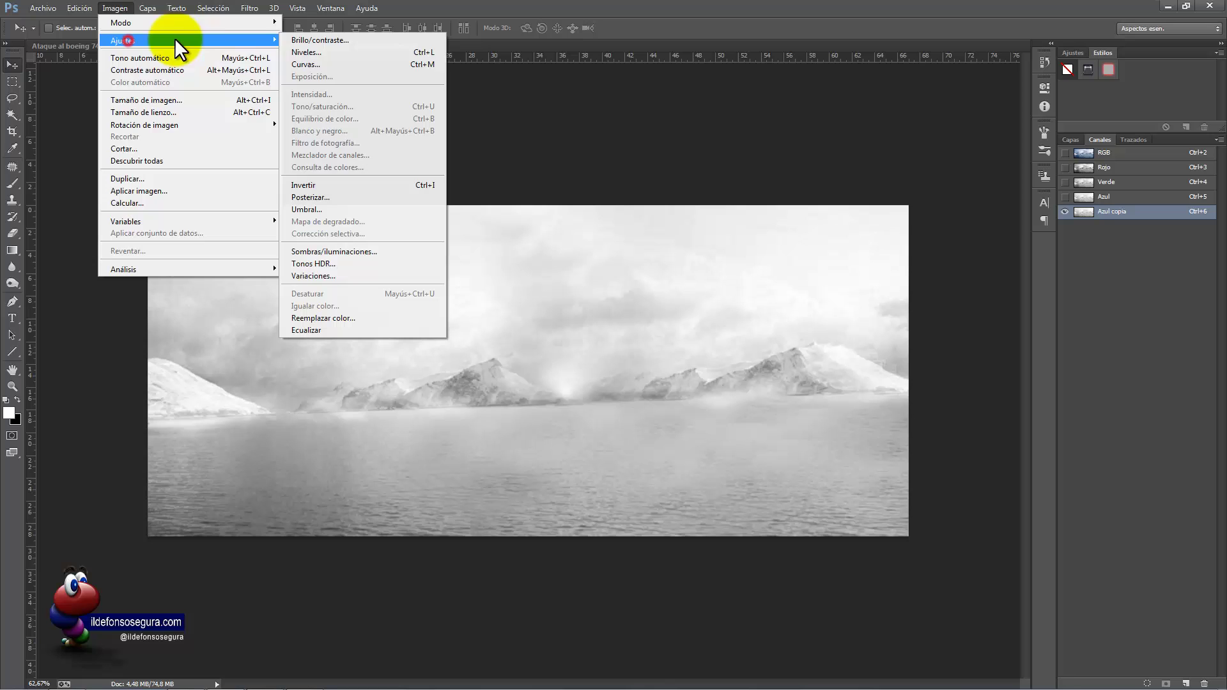
left_click(332, 52)
left_click_drag(665, 551, 751, 554)
left_click_drag(827, 551, 781, 547)
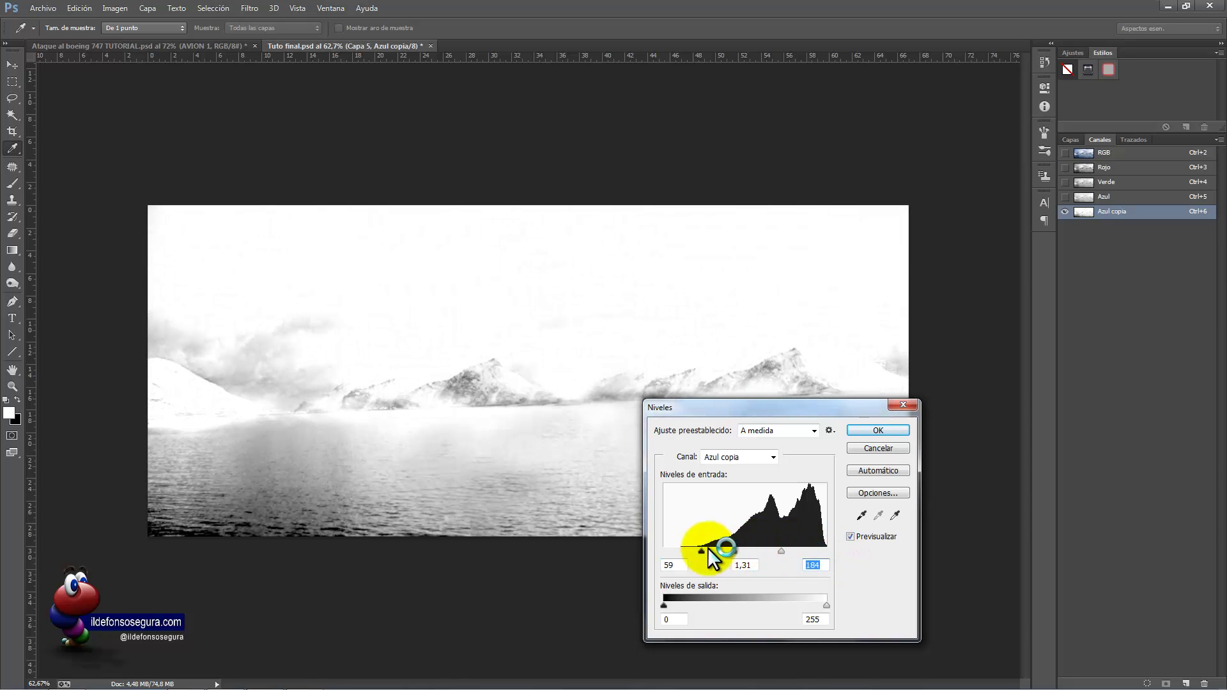
left_click_drag(705, 551, 707, 551)
left_click(878, 431)
key("v")
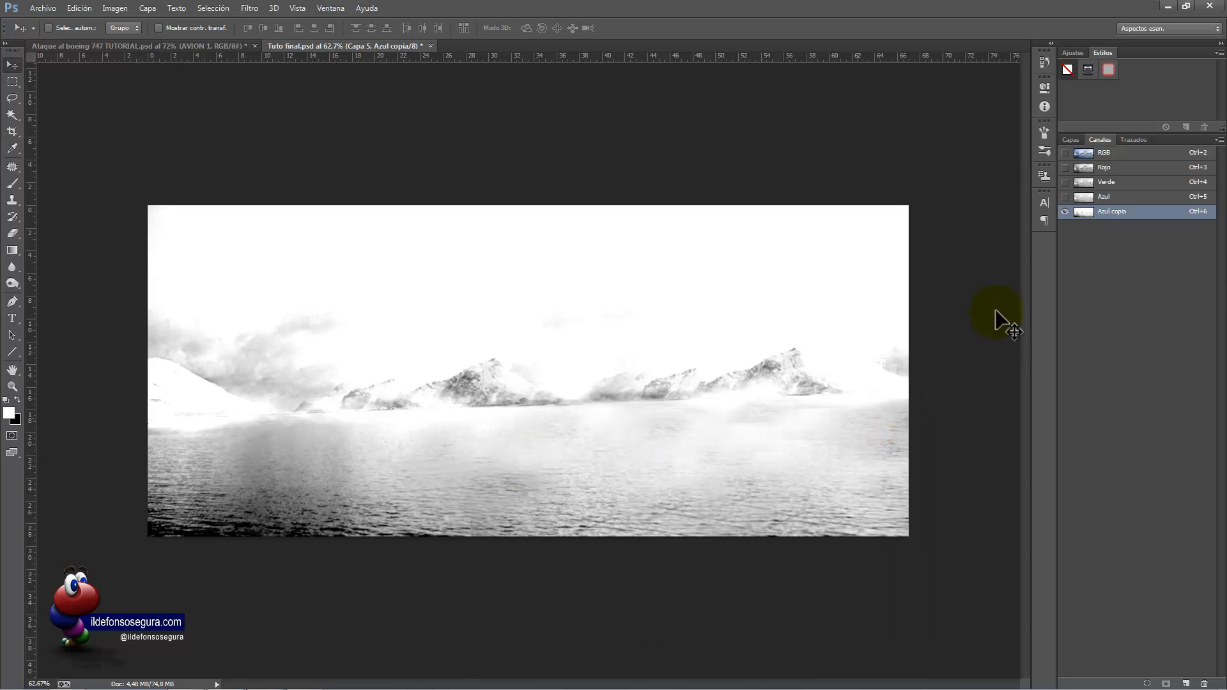
- Load the Azul copia channel as a selection and return to the RGB composite view
left_click(1084, 215, "ctrl")
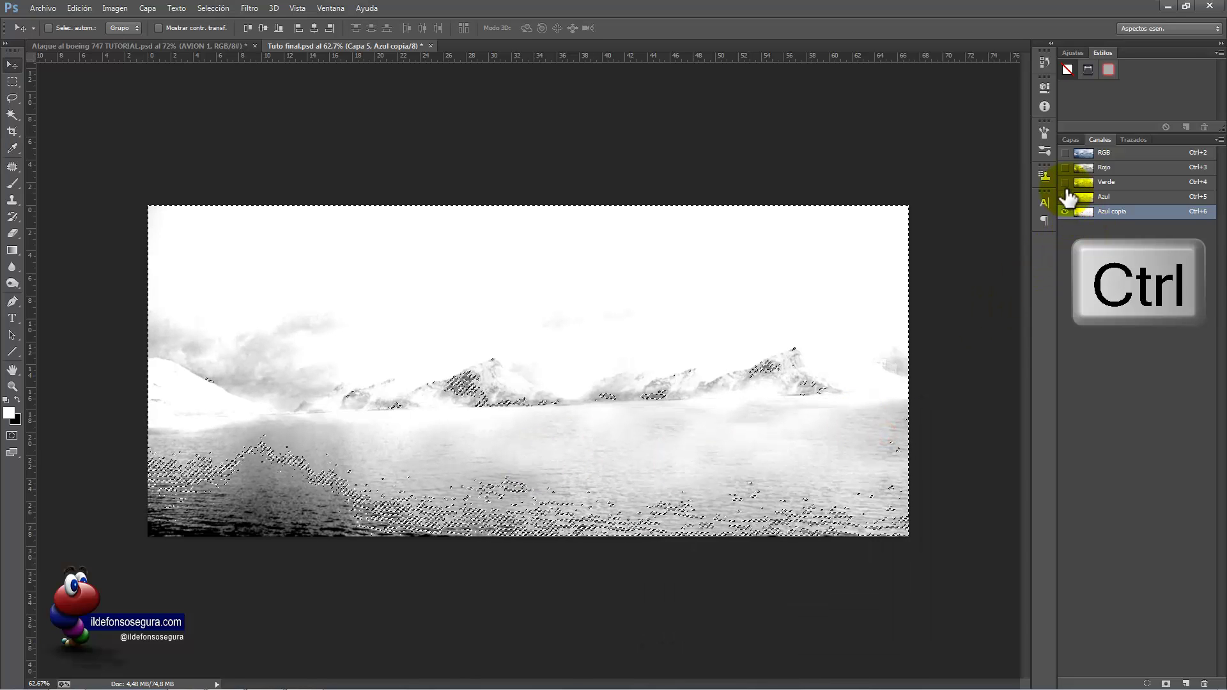
left_click(1064, 153)
left_click(1064, 212)
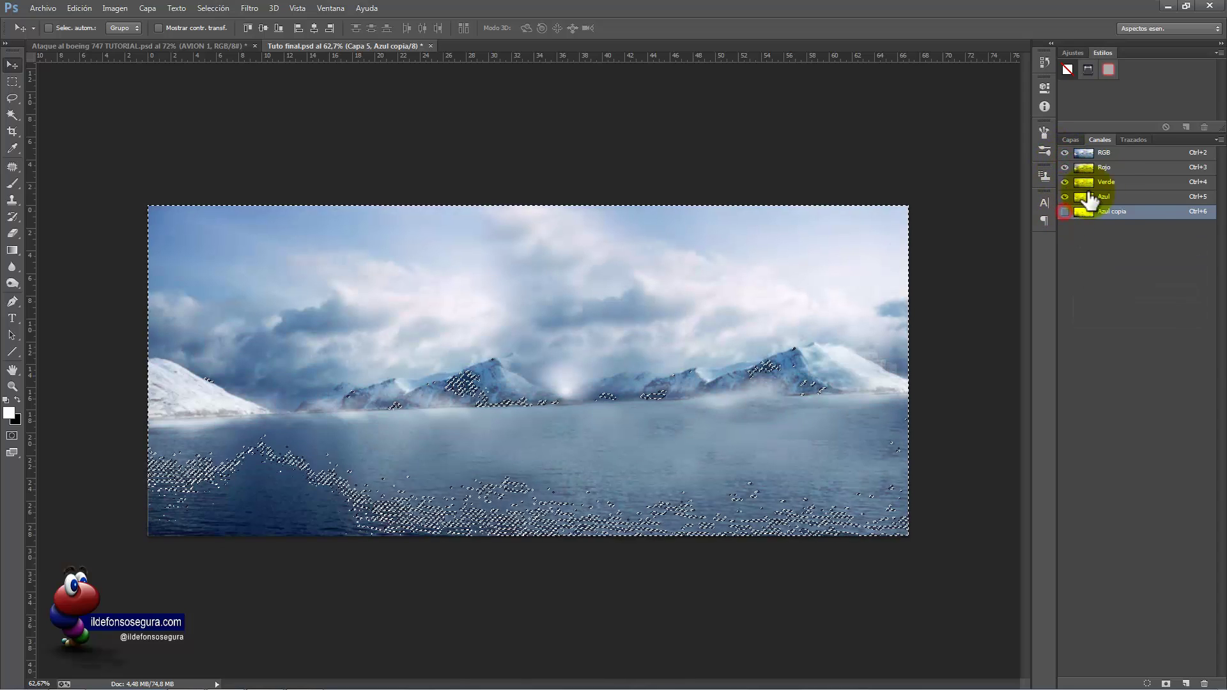
- Show all the previously visible layers again and add a layer mask to Capa 5 from the selection
left_click(1071, 140)
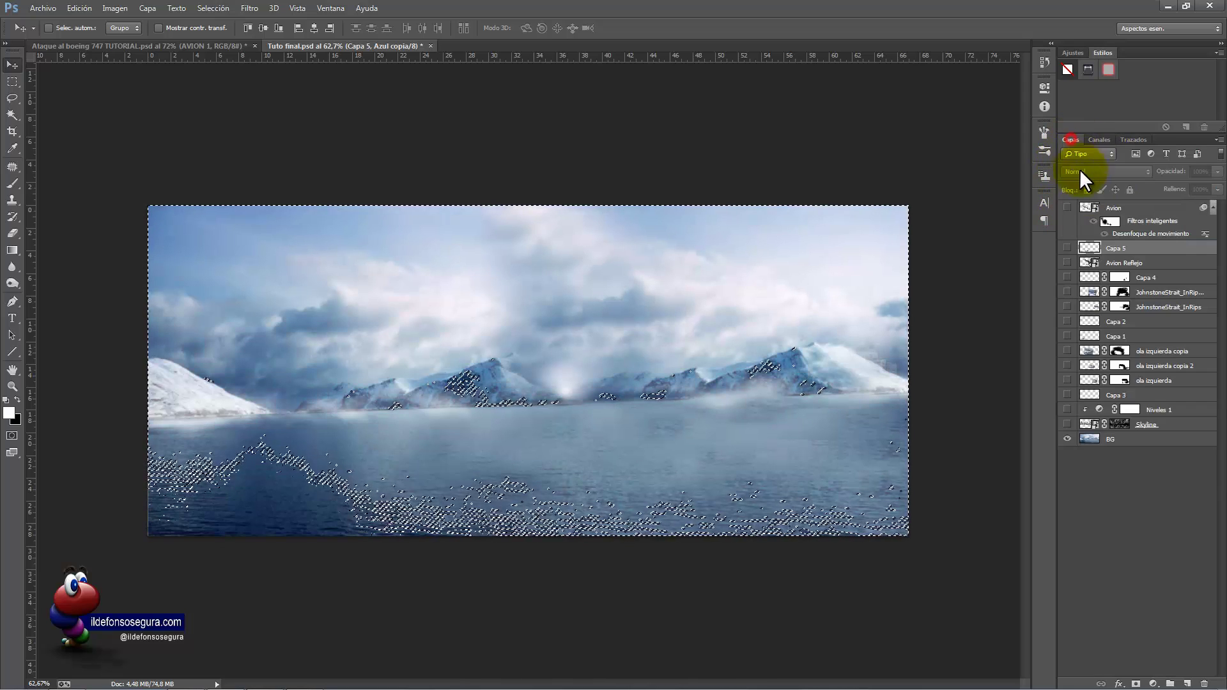
left_click(1067, 439, "alt")
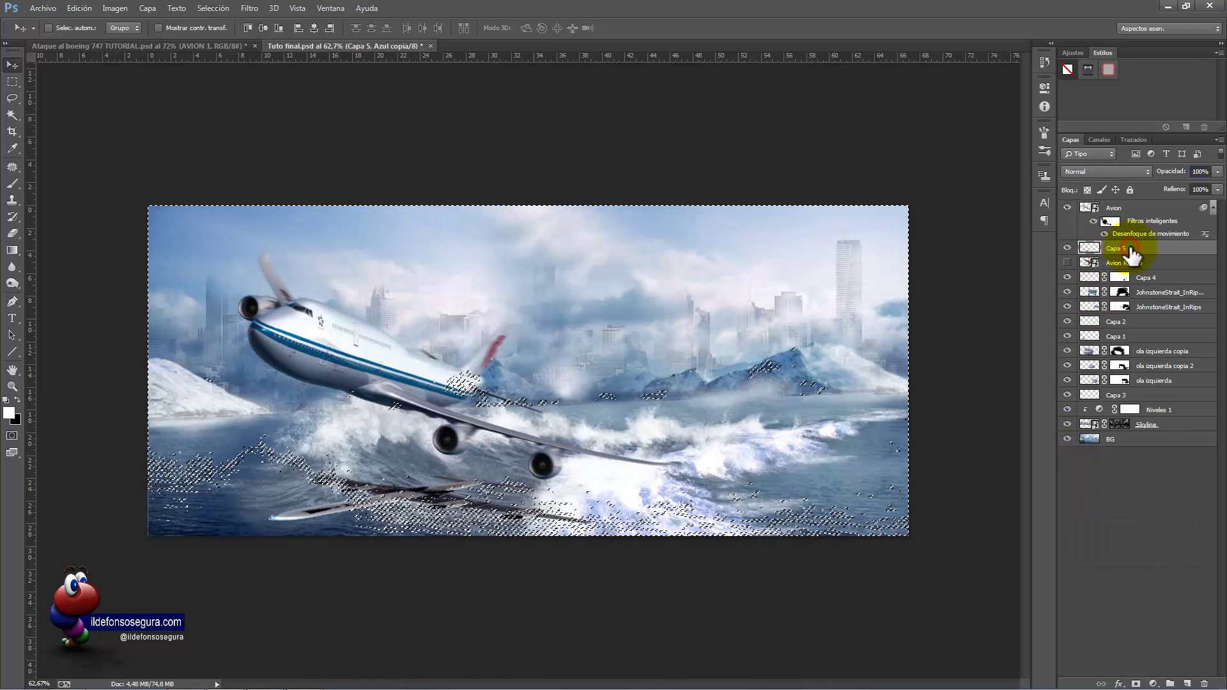
left_click(1136, 684)
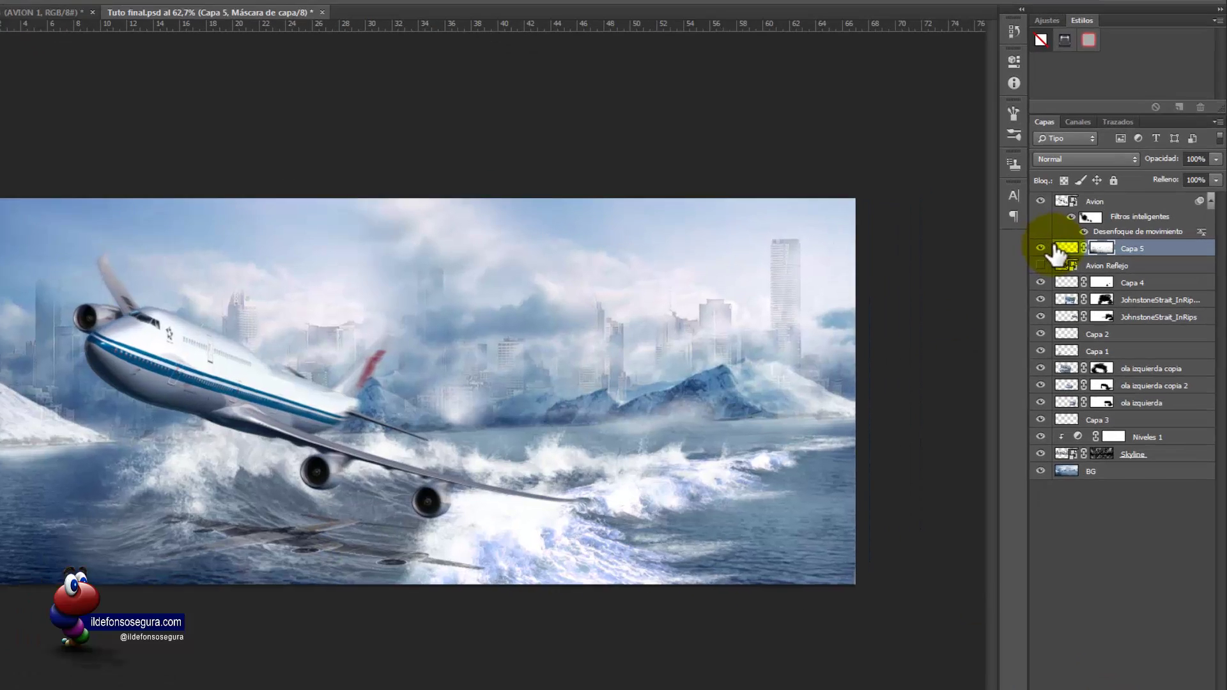
- Target Capa 5's image instead of its mask and set the layer's opacity to 55%
left_click(1081, 247)
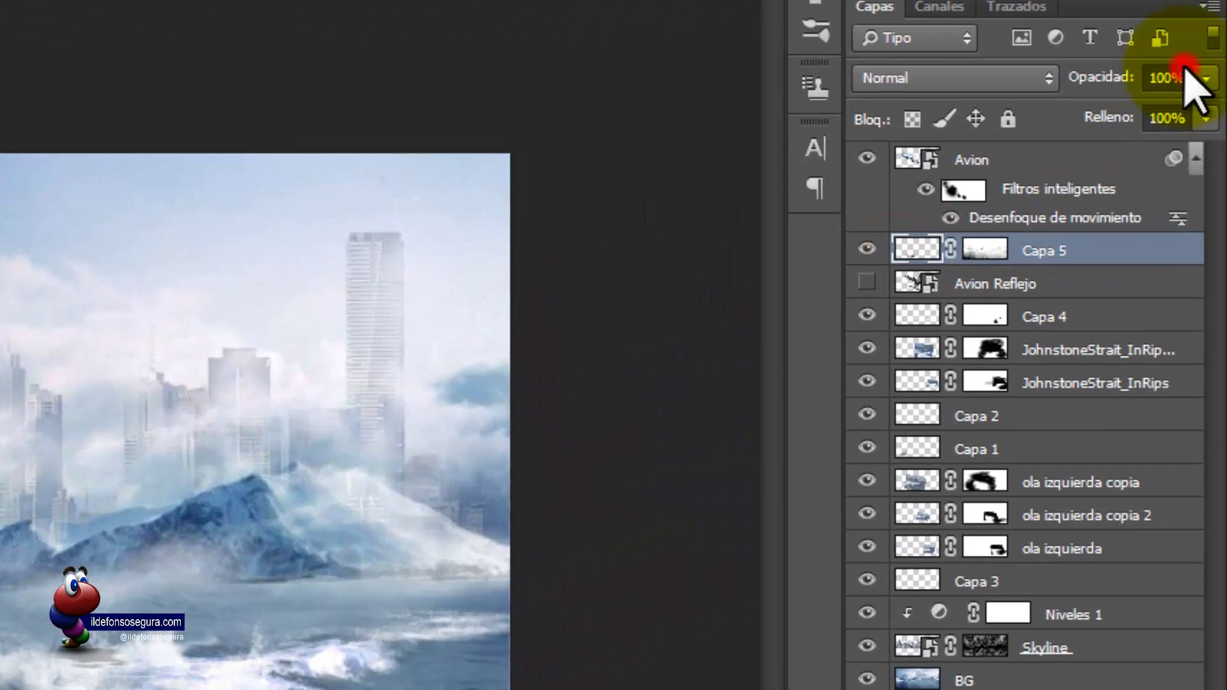
left_click(1169, 89)
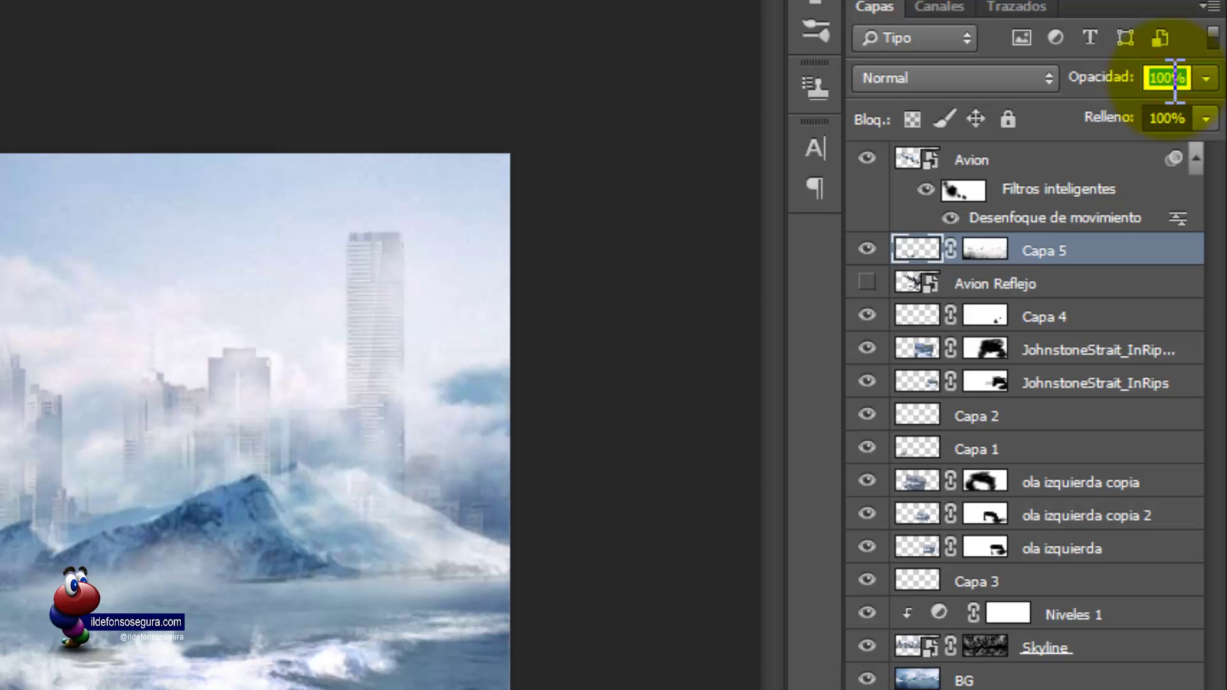
type("55")
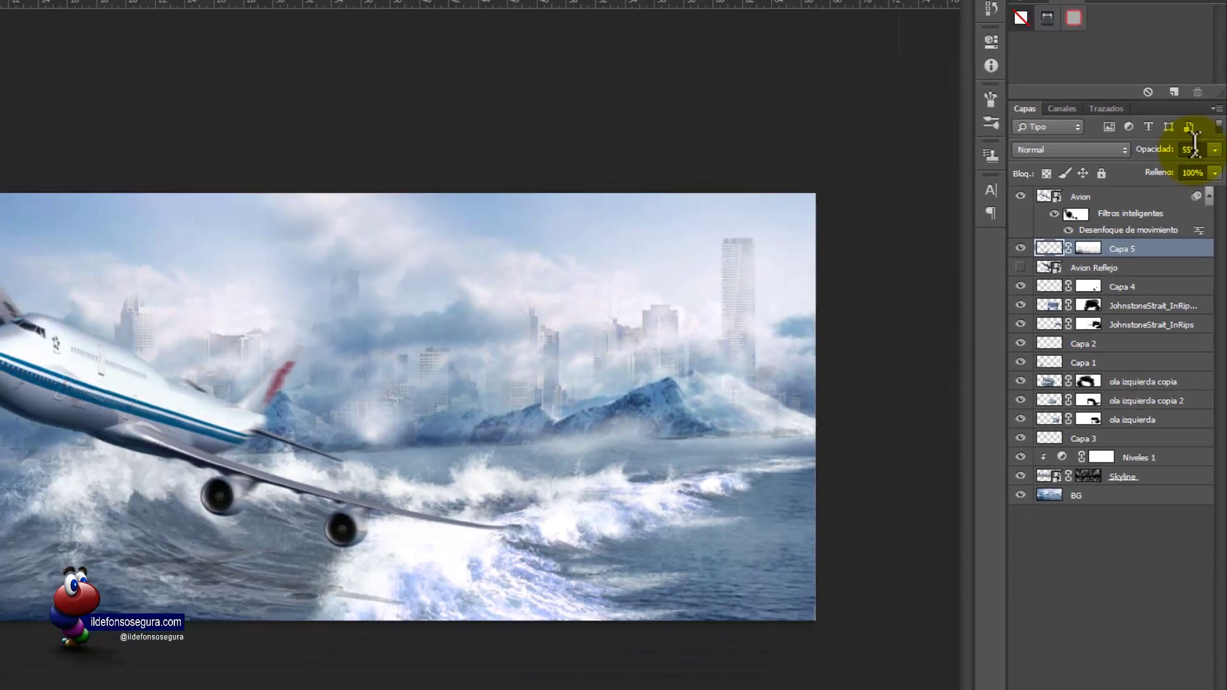
key("Return")
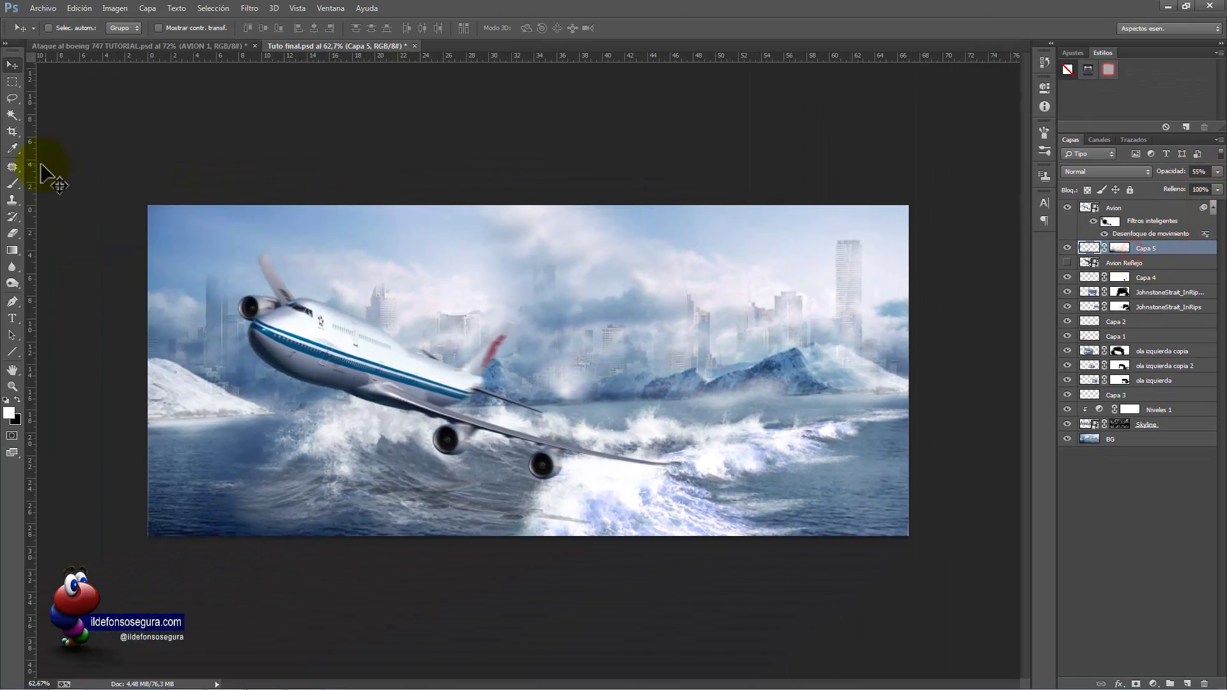
- Paint white splashes with the splash brush on Capa 5 around both ends of the airplane reflection, checking the layer on its own
left_click(14, 184)
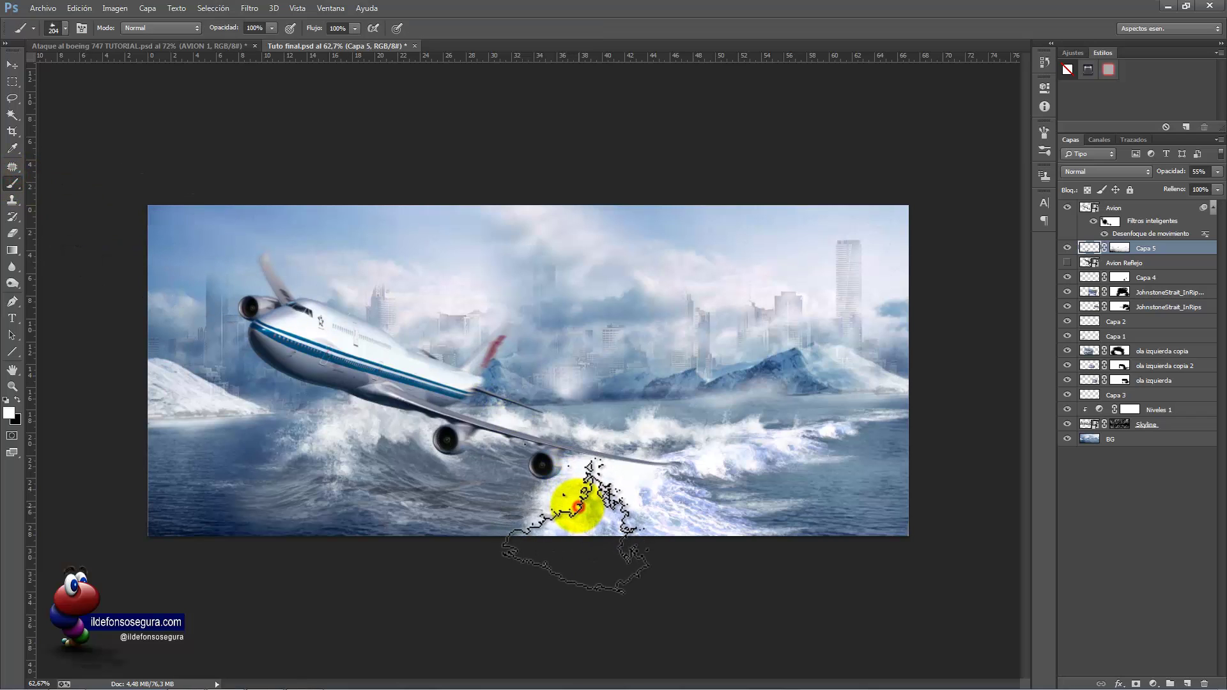
left_click(576, 500)
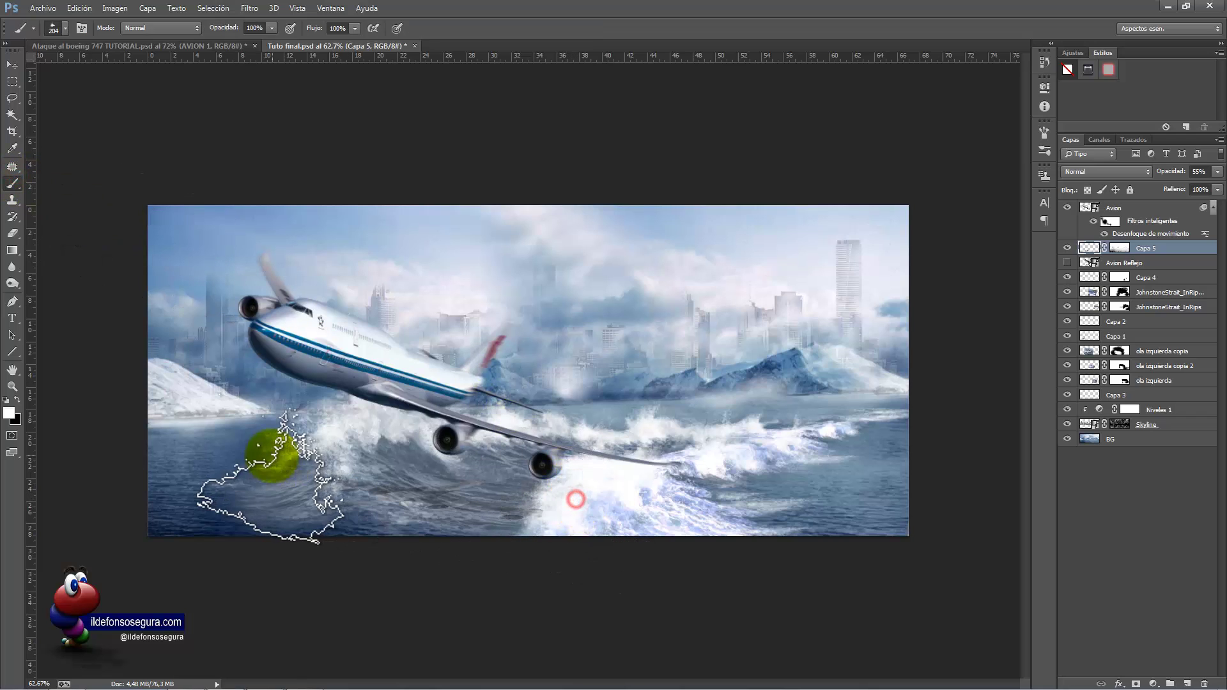
left_click(274, 461)
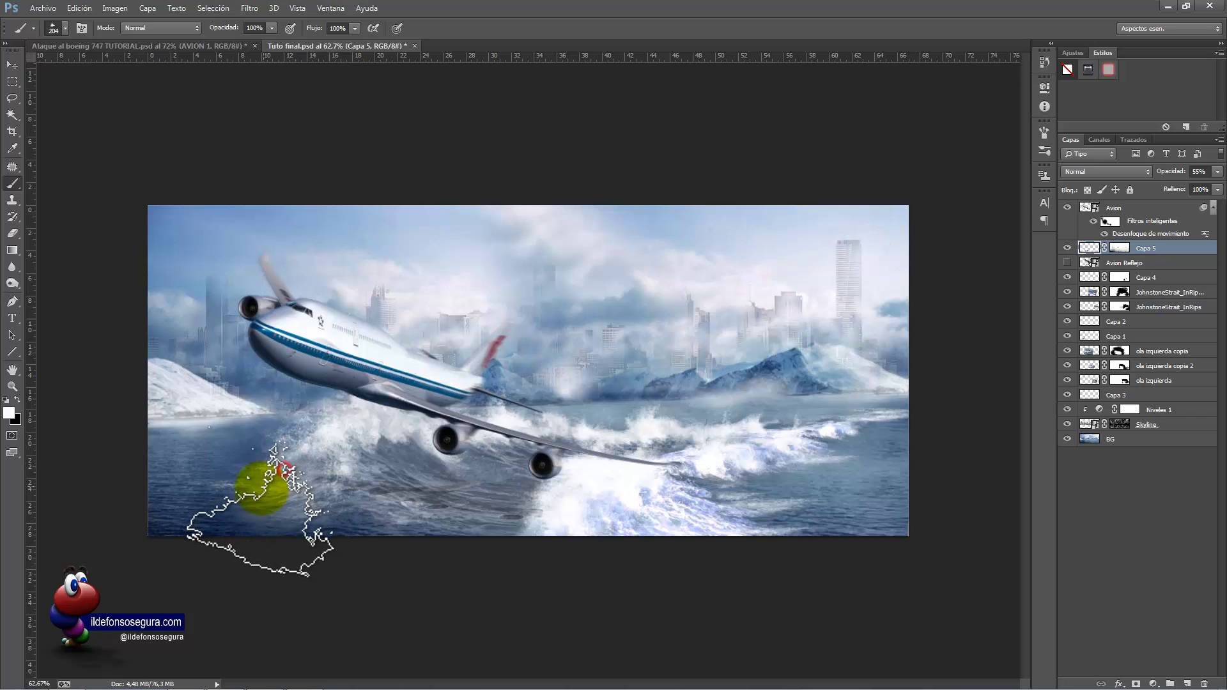
left_click(1063, 273)
left_click(1067, 248, "alt")
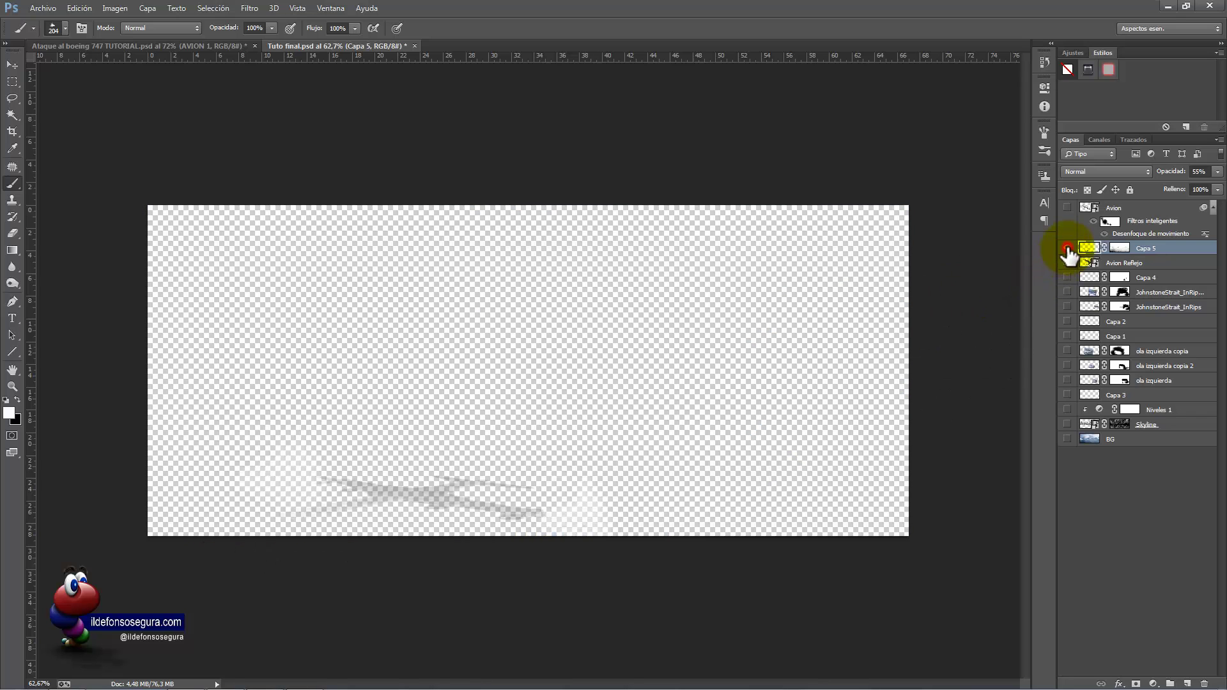
left_click(1067, 248, "alt")
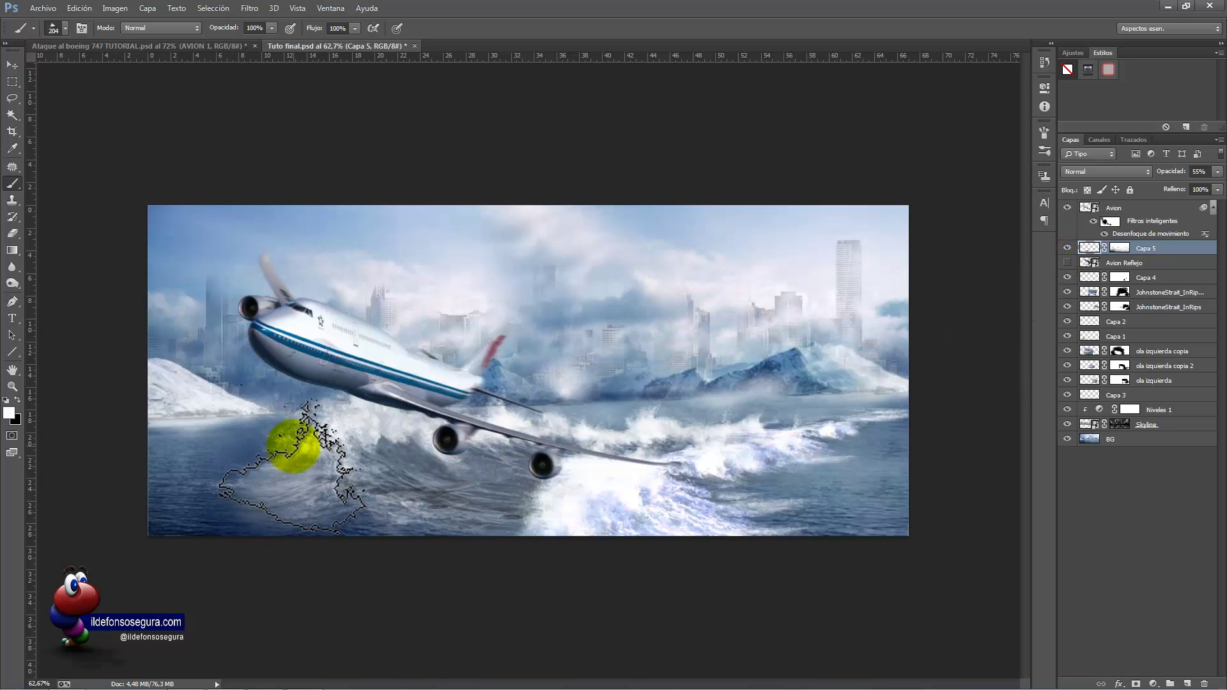
left_click(295, 447)
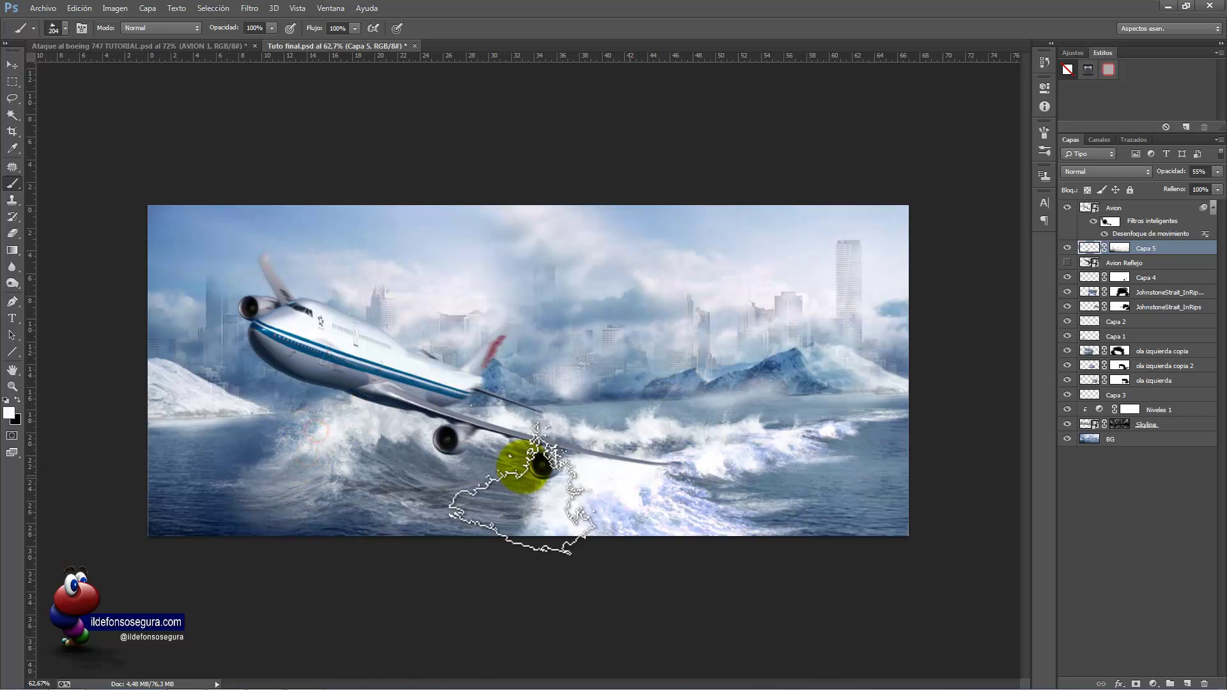
- Add a black-to-white Gradient Map adjustment layer above the Avion layer
left_click(1120, 214)
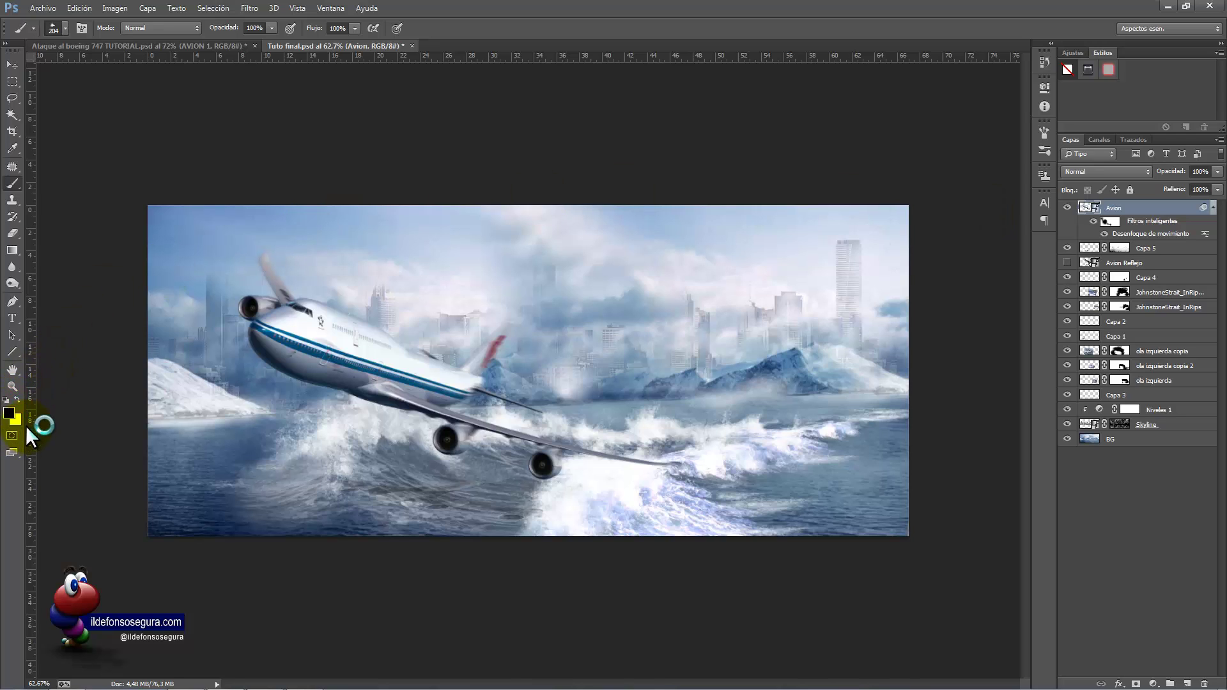
left_click(1152, 683)
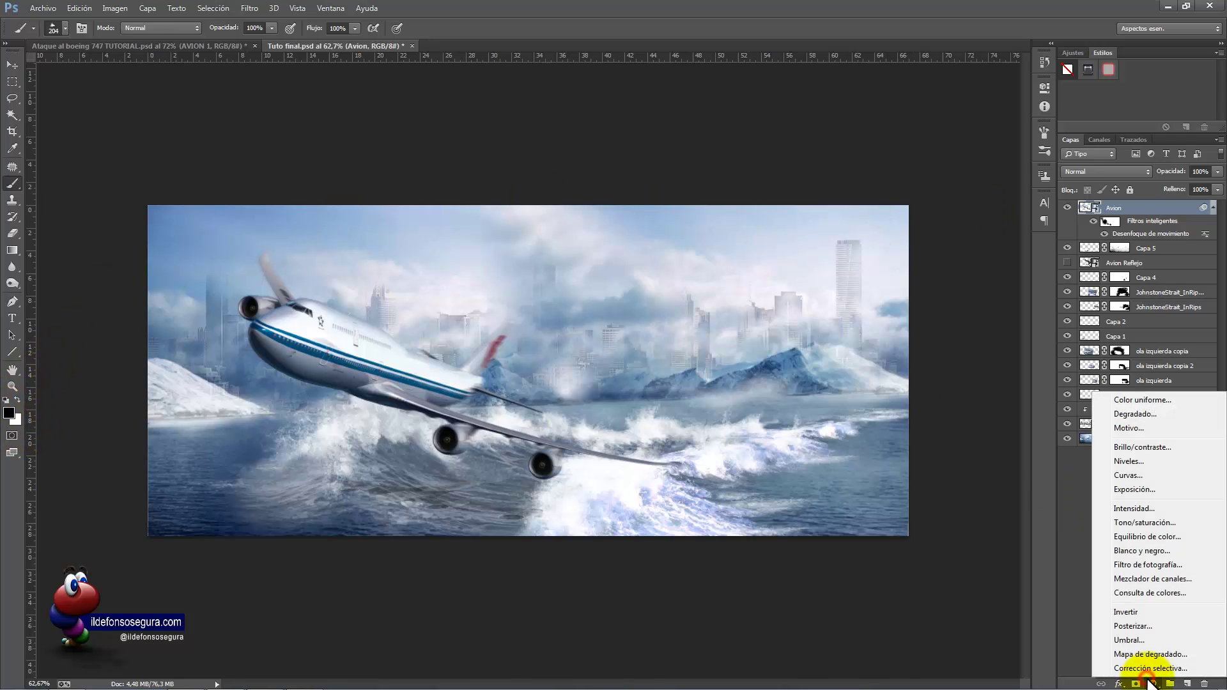
left_click(1147, 657)
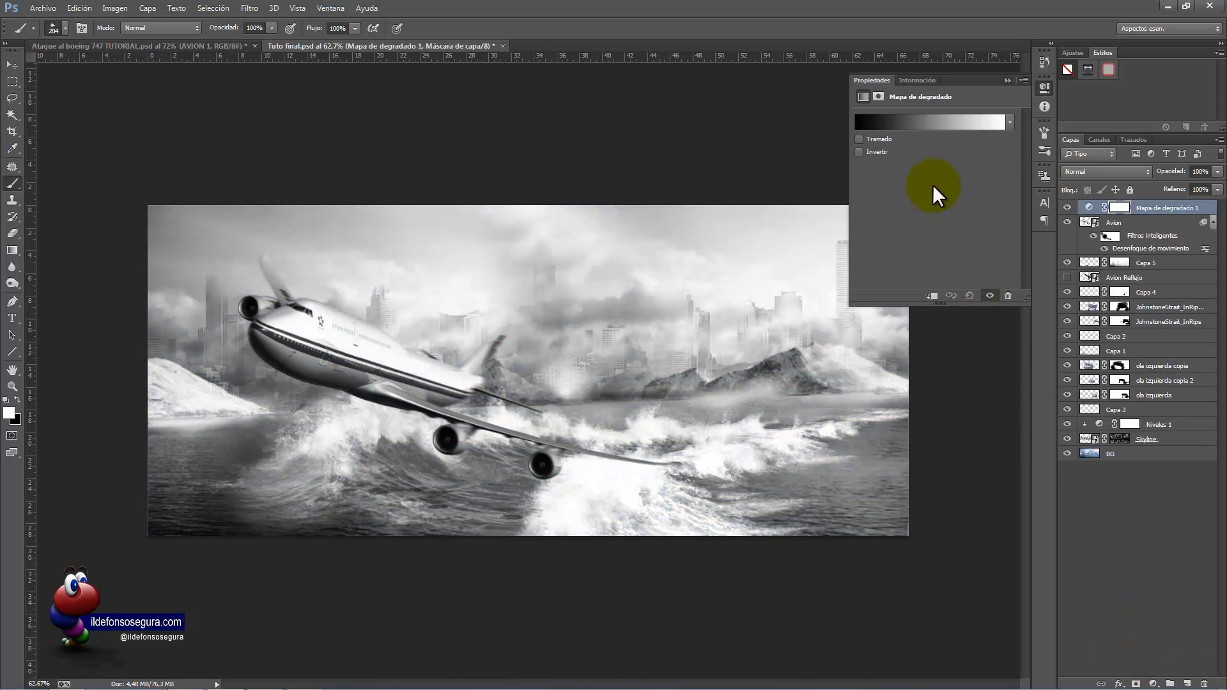
left_click(1009, 80)
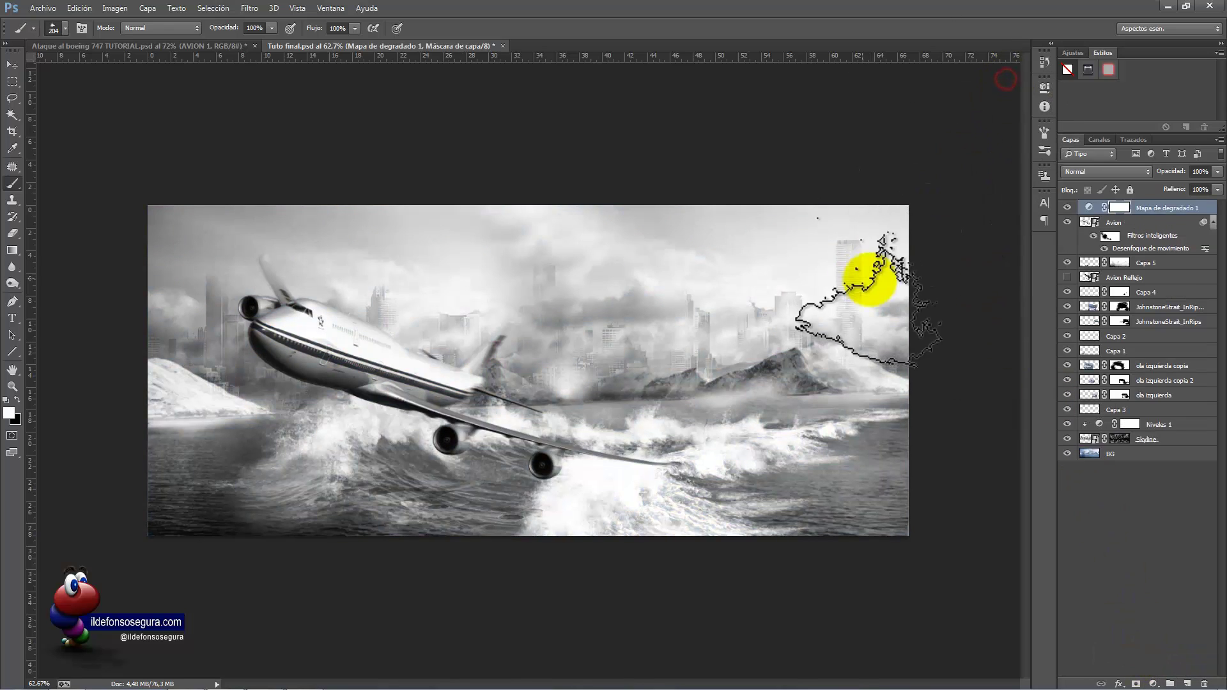
- Set the Gradient Map layer's blend mode to Multiply (Multiplicar) and its opacity to 80%
left_click(1136, 171)
left_click(1095, 227)
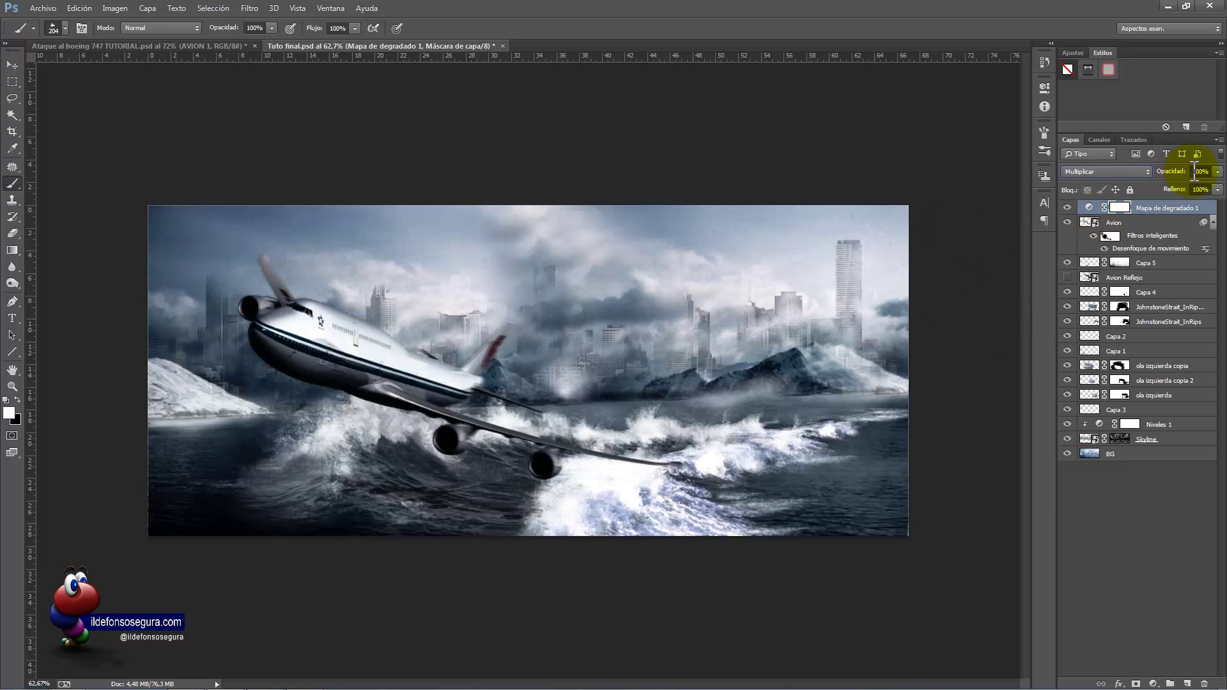
type("80")
key("Return")
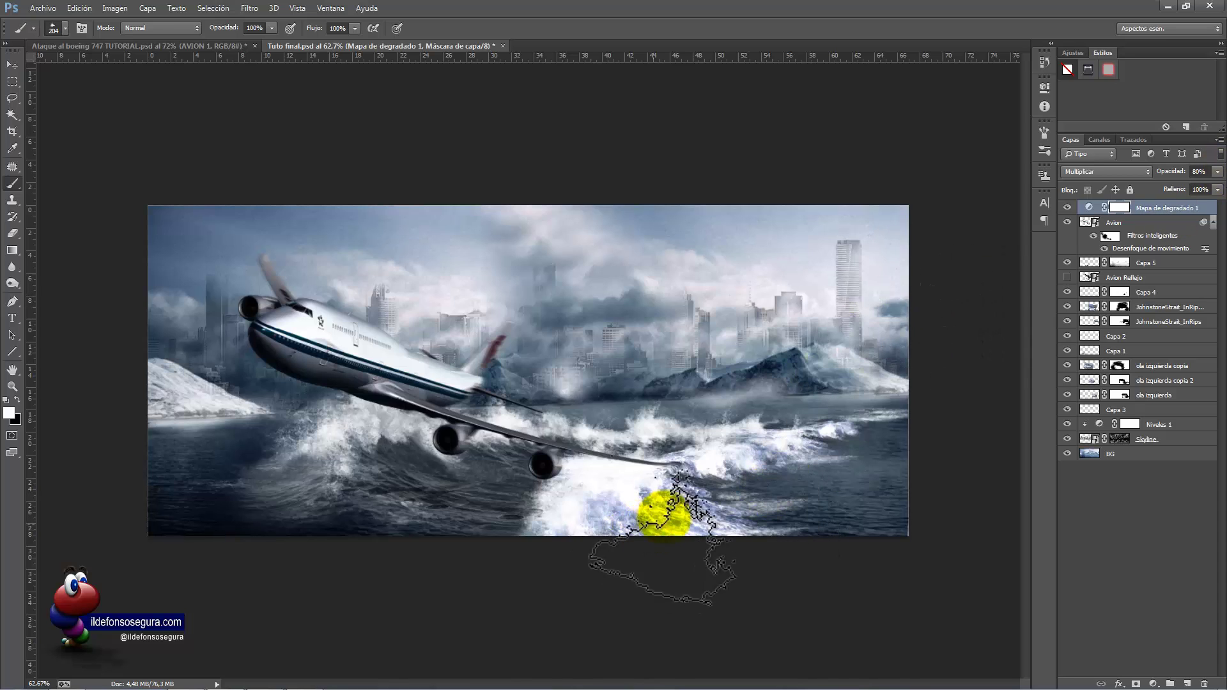
- Add a Color Balance adjustment layer above the Gradient Map and set its midtones to red +15 and green +16
left_click(1154, 681)
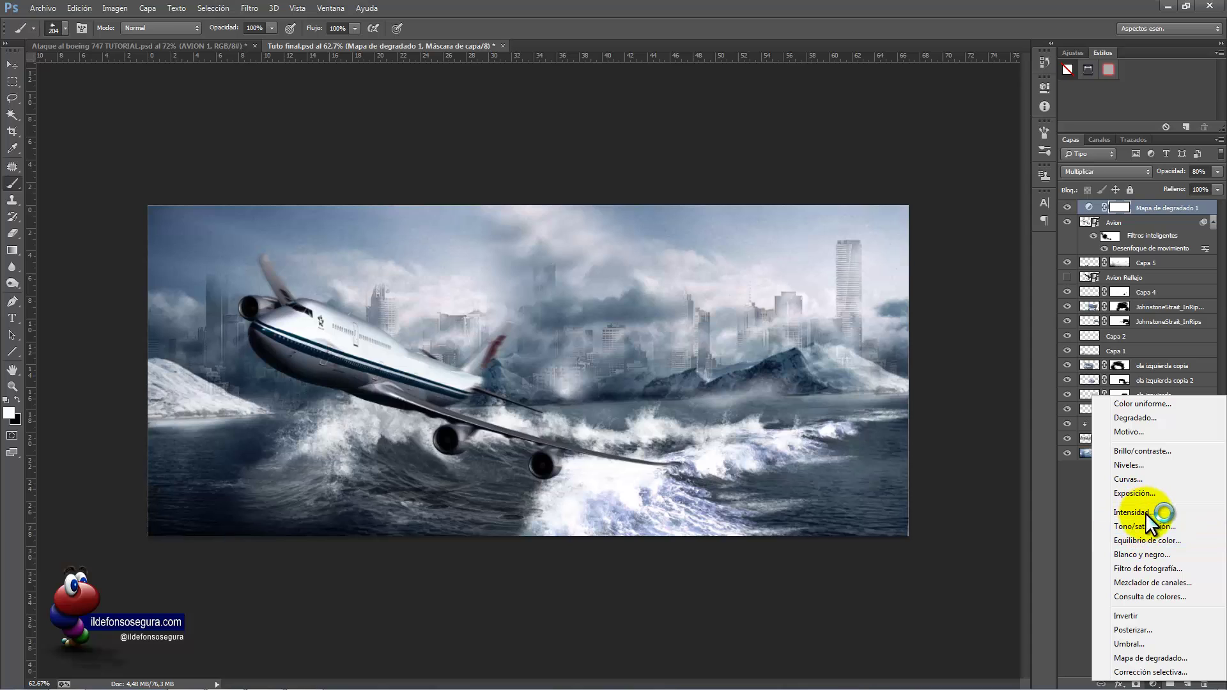
left_click(1154, 540)
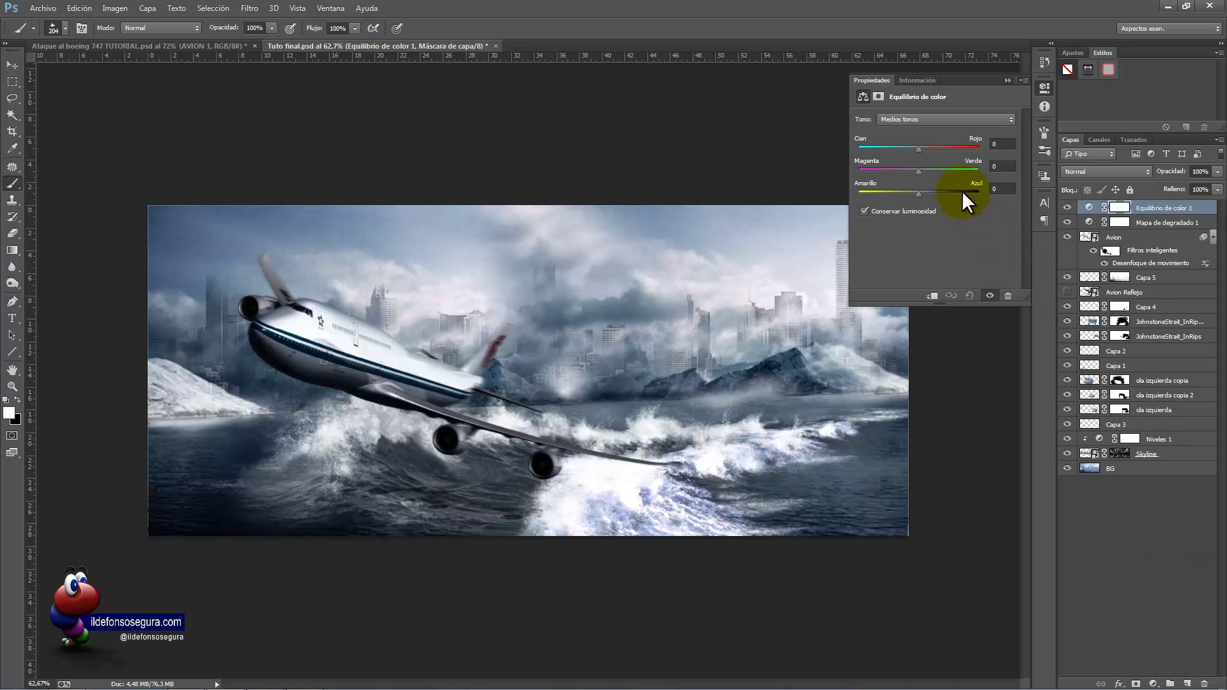
left_click(921, 171)
left_click_drag(926, 170, 928, 171)
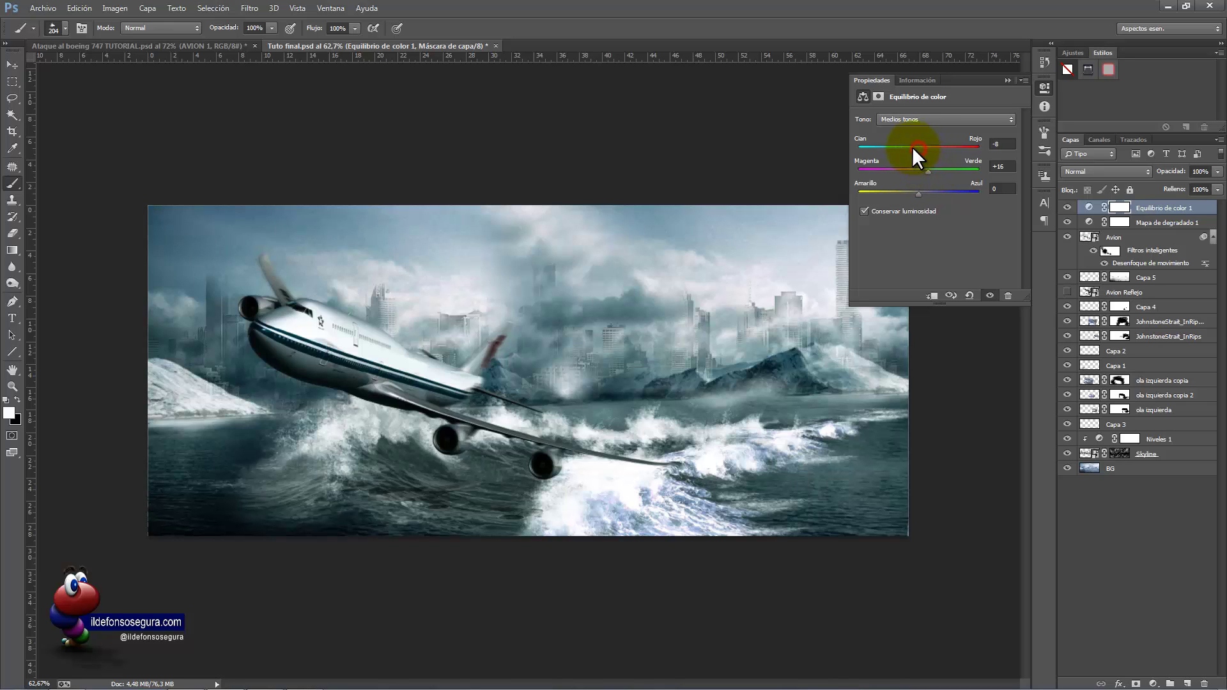
left_click_drag(911, 148, 927, 152)
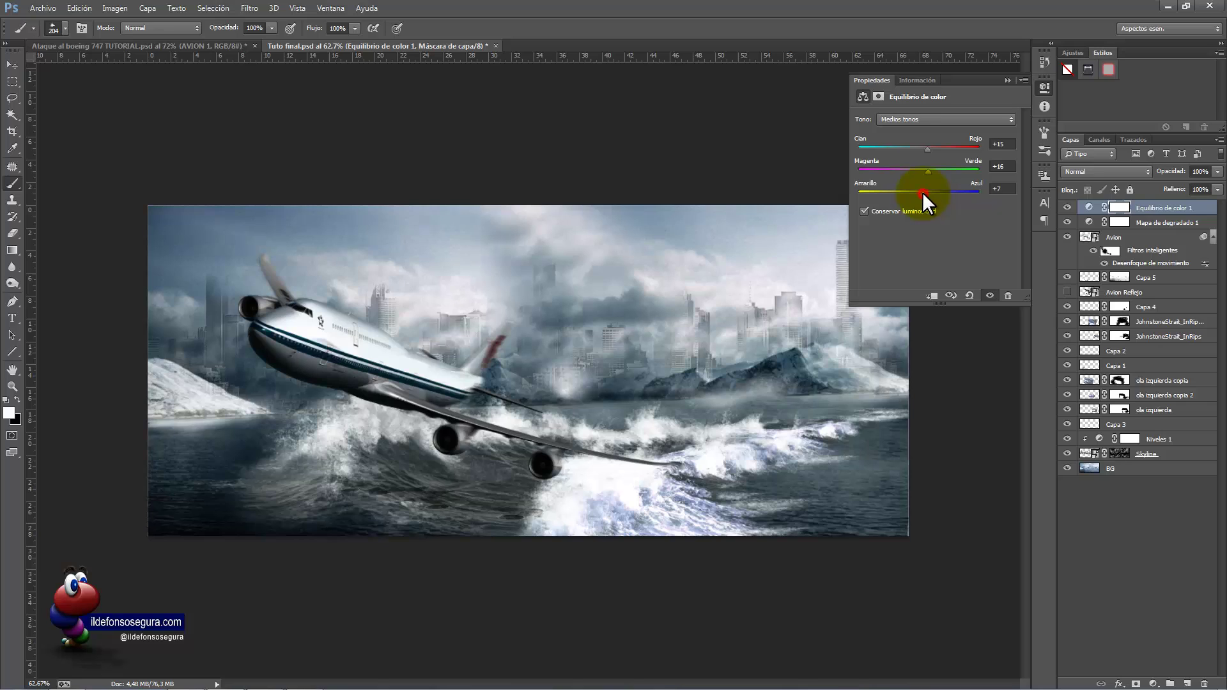
left_click_drag(919, 191, 917, 189)
- Set the Color Balance highlights (Iluminaciones) to red +23
left_click(929, 117)
left_click(922, 152)
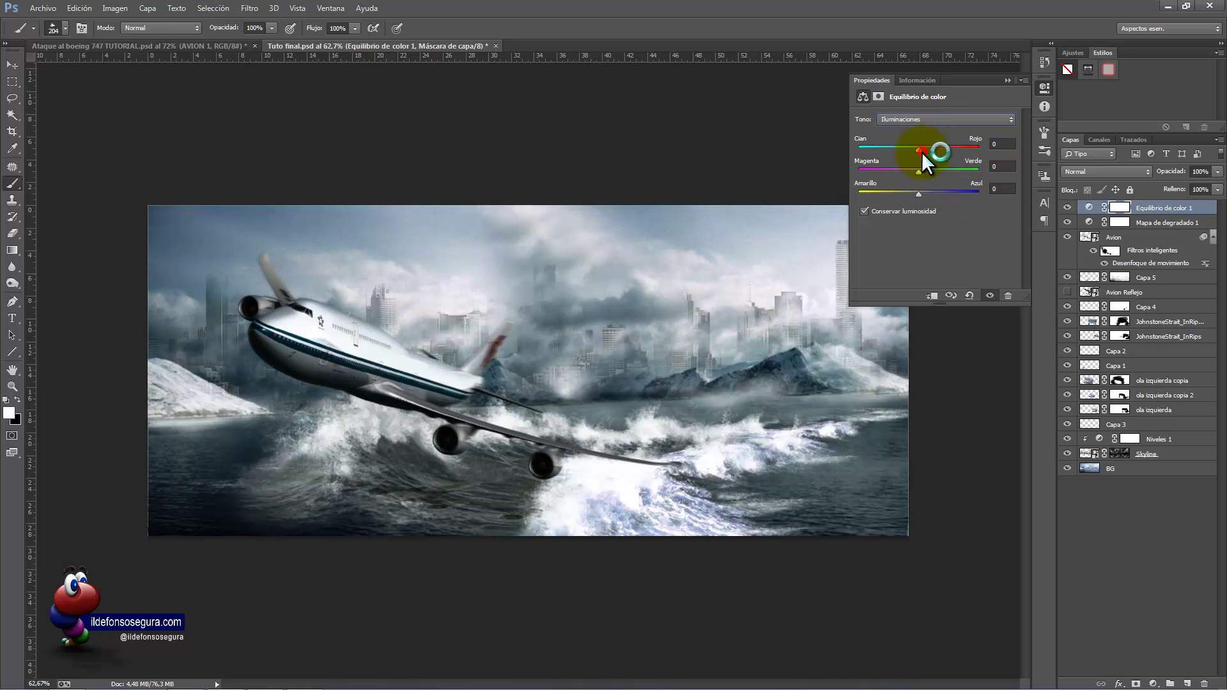
left_click_drag(922, 150, 930, 151)
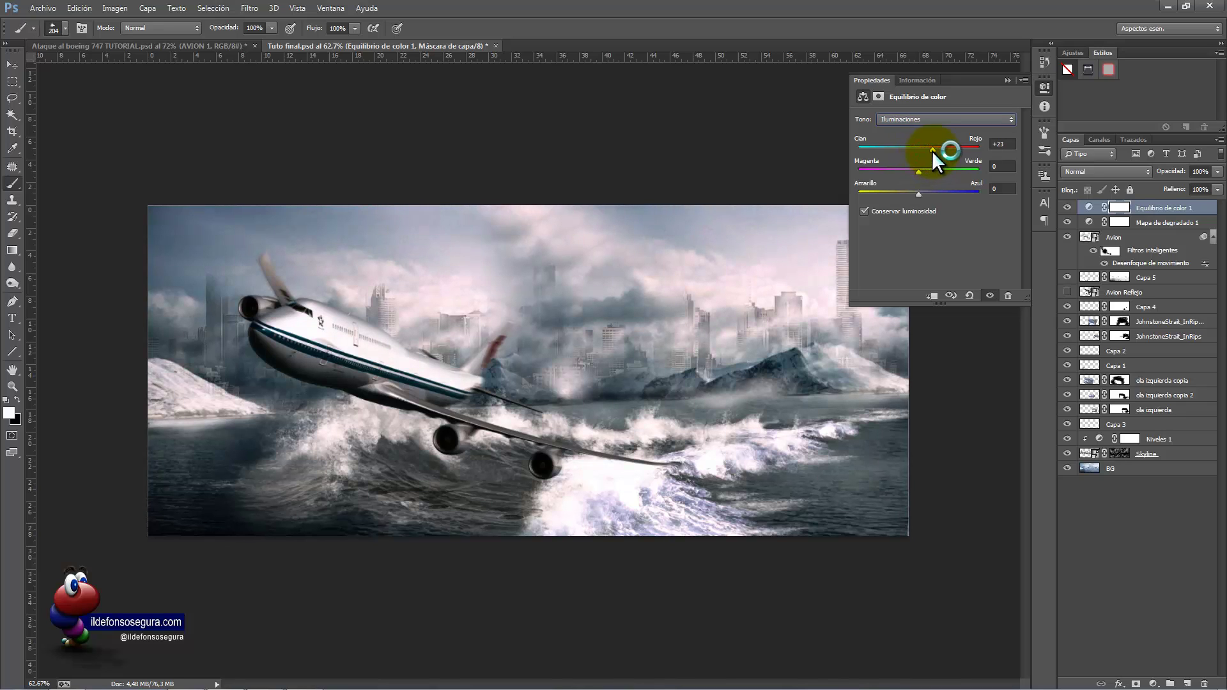
- Shift the Color Balance shadows (Sombras) slightly toward magenta
left_click(962, 121)
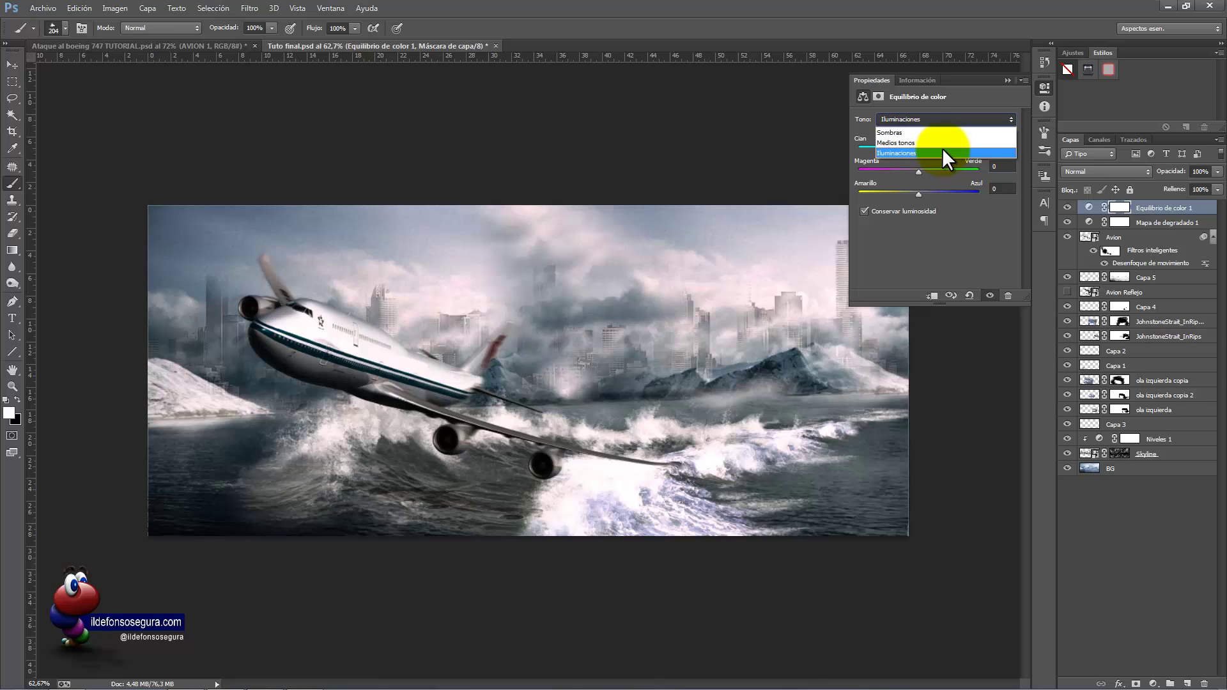
left_click(938, 133)
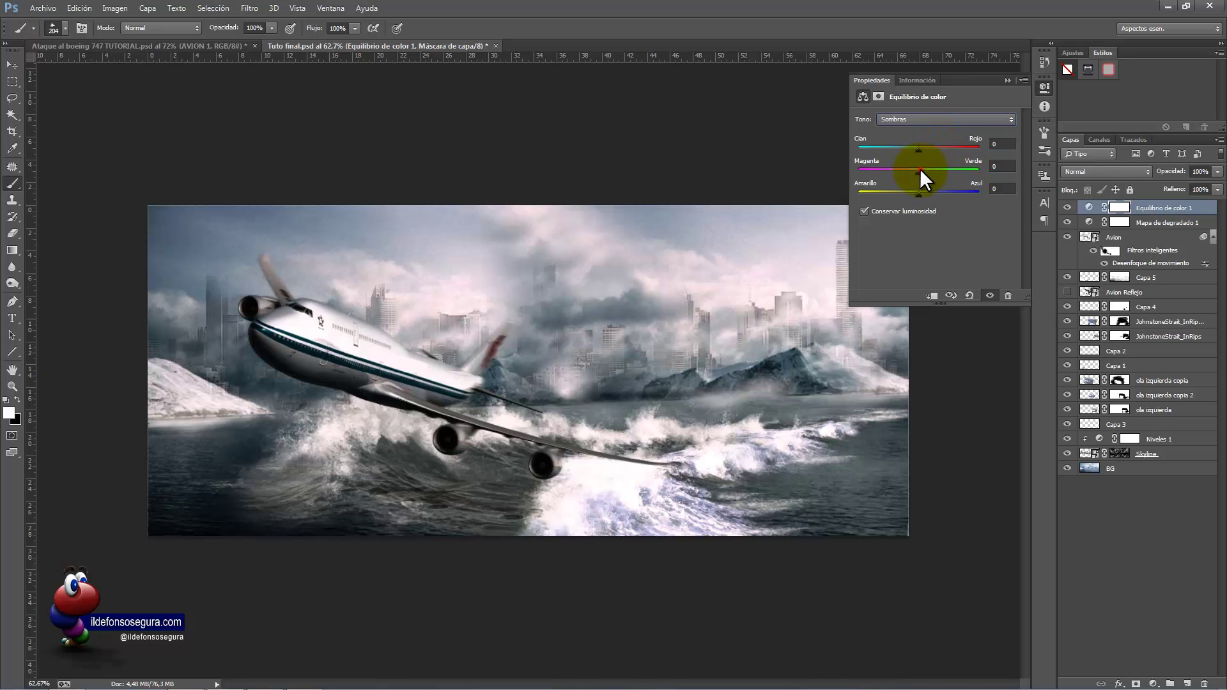
left_click_drag(919, 168, 915, 169)
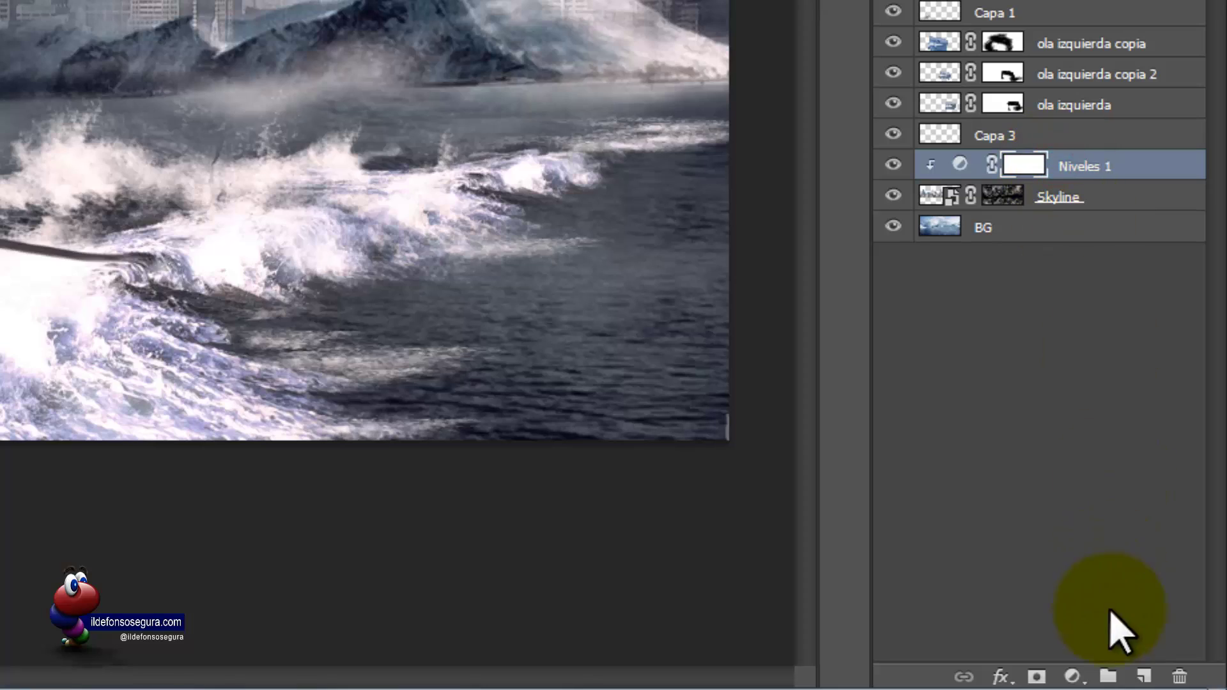
- Add an empty layer above Niveles 1 and replace the current brushes with the Ilde Nubes y Niebla set
left_click(1143, 676)
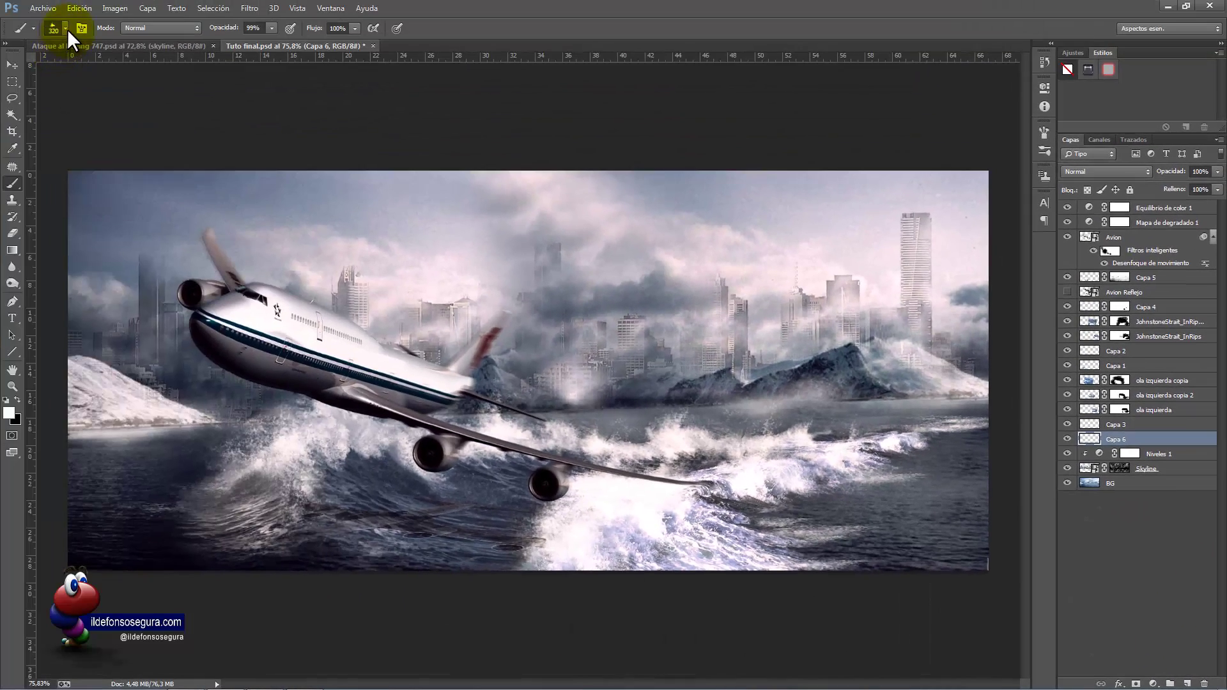
left_click(67, 29)
left_click(174, 51)
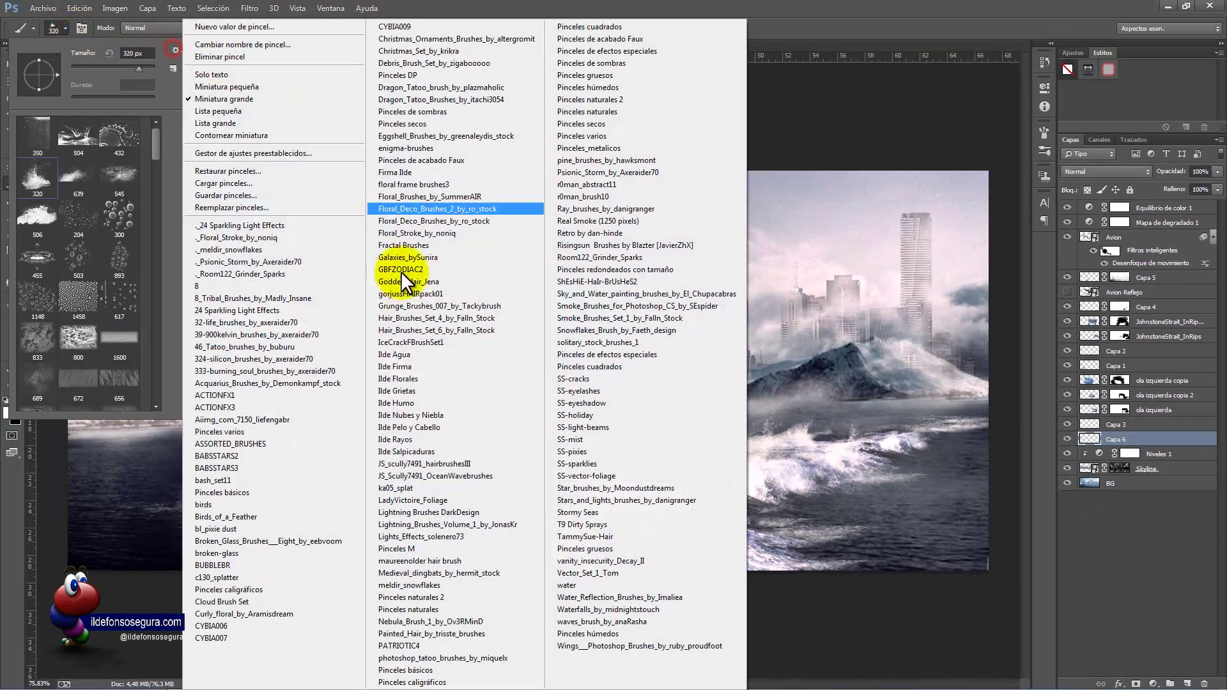
left_click(425, 413)
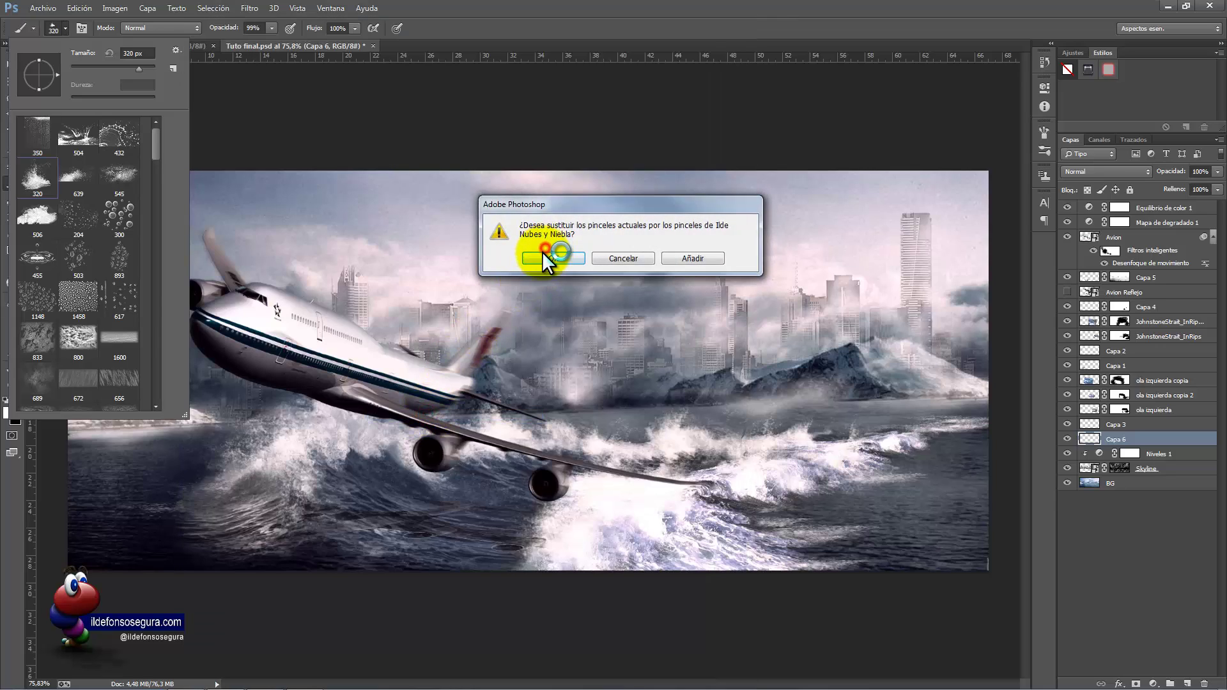
left_click(542, 256)
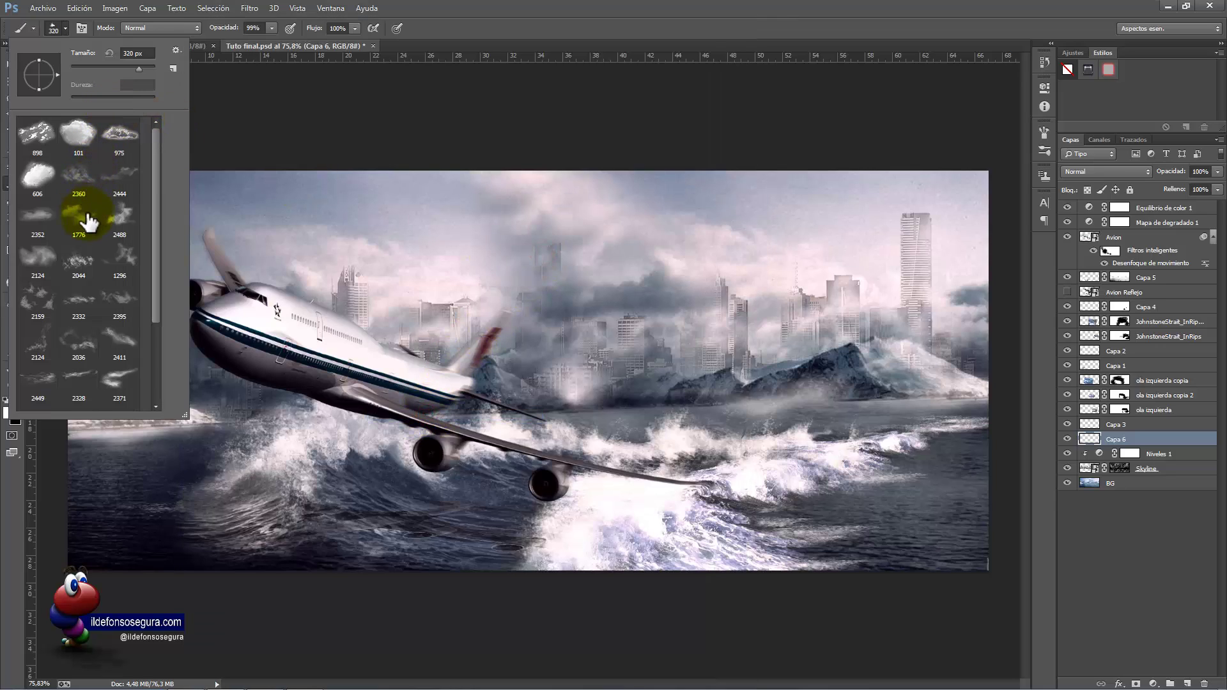
- Paint faint white mist on Capa 6 along the sea horizon and water with the 2044 px cloud brush at about 25% opacity
left_click(92, 264)
left_click(222, 31)
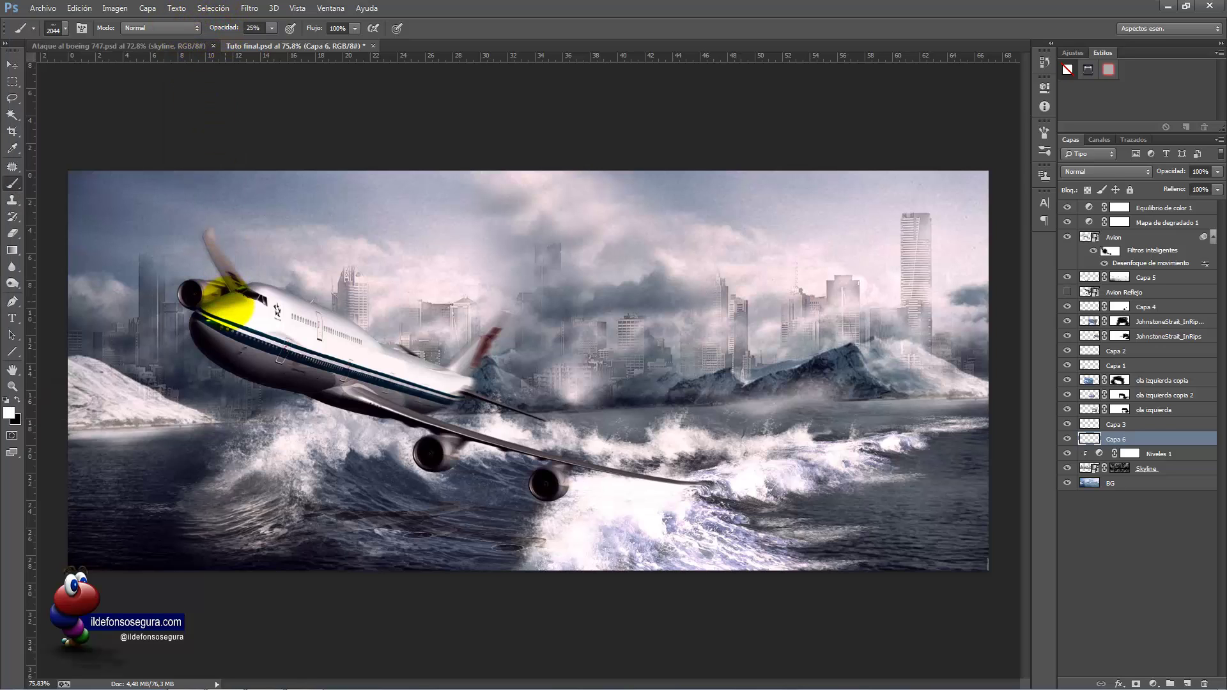
mouse_move(269, 313)
left_mouse_down()
mouse_move(232, 304)
mouse_move(142, 326)
mouse_move(124, 345)
mouse_move(191, 409)
left_mouse_up()
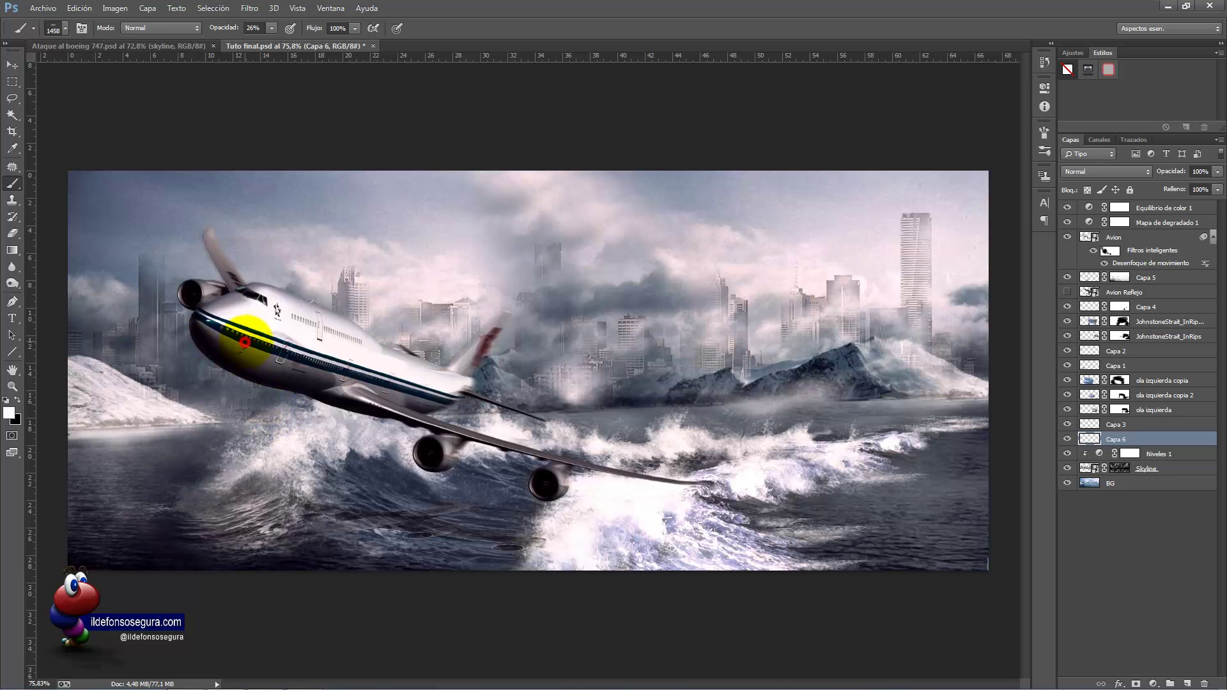
left_click(740, 400)
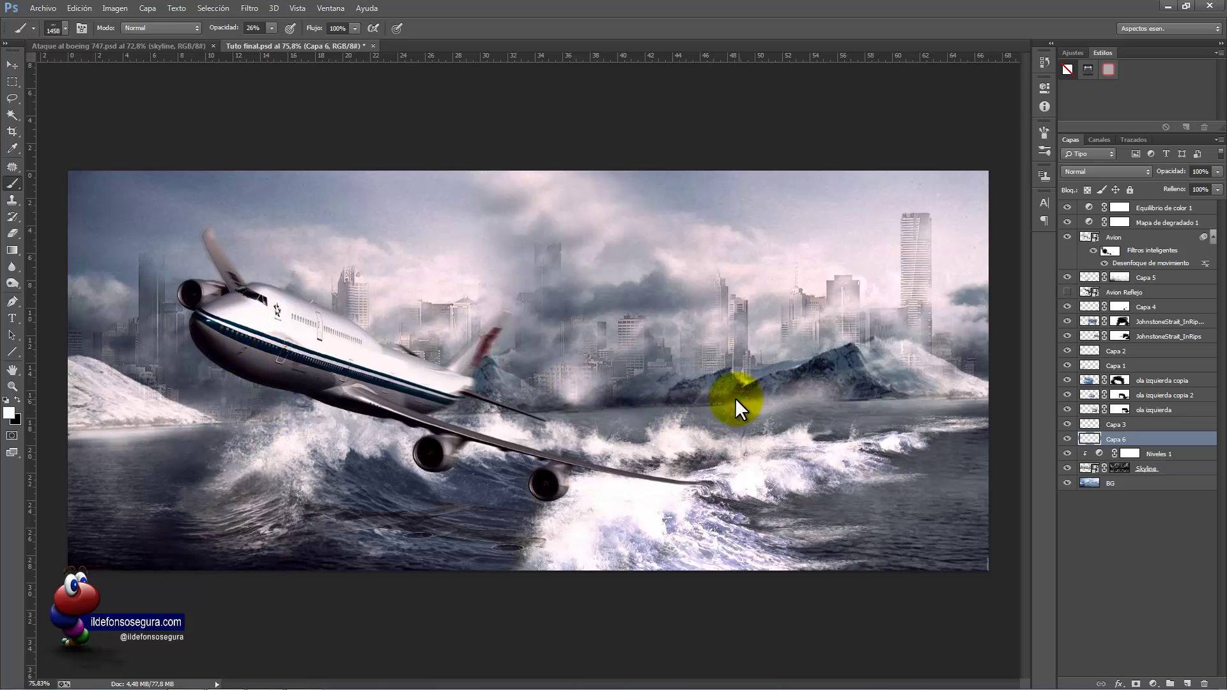
left_click_drag(739, 401, 651, 401)
left_click(637, 362)
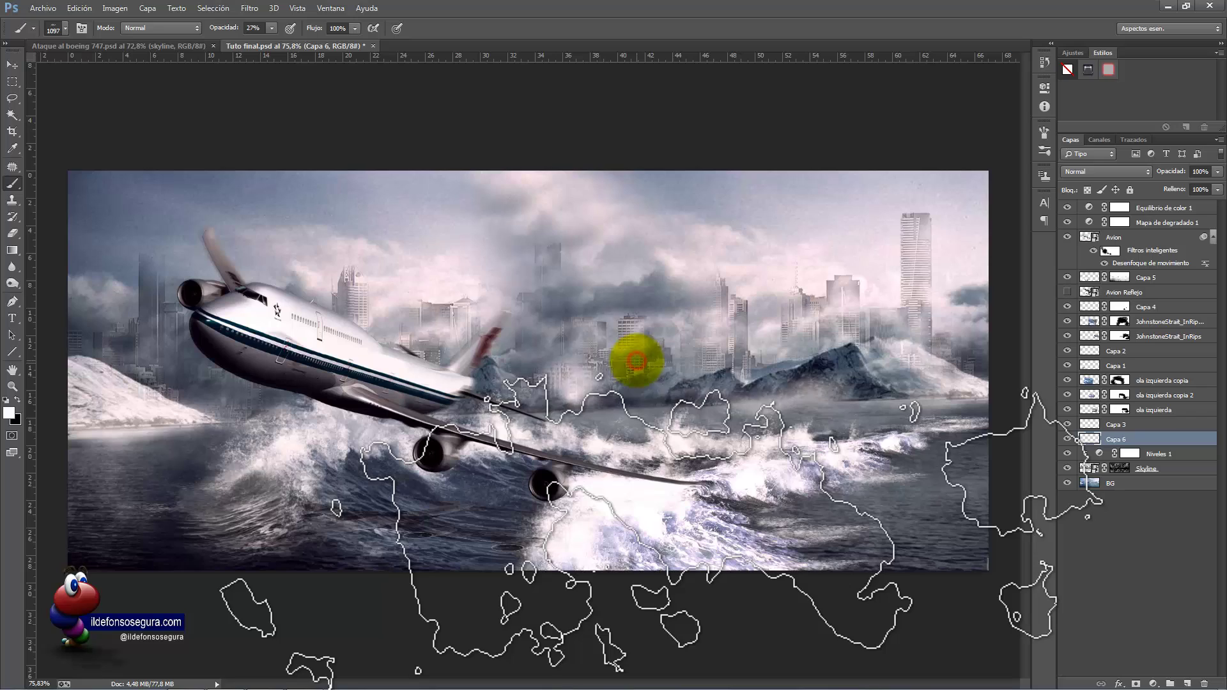
left_click(637, 361)
left_click(225, 381)
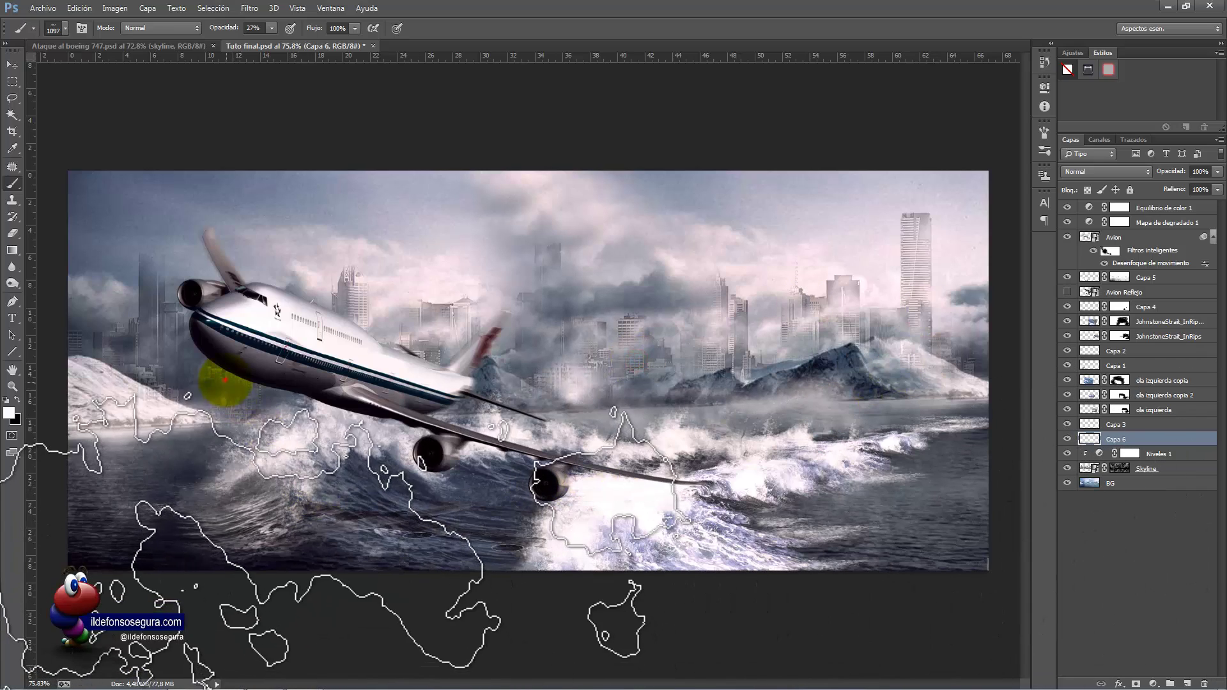
mouse_move(225, 381)
left_mouse_down()
mouse_move(444, 502)
mouse_move(528, 565)
mouse_move(640, 555)
mouse_move(652, 535)
mouse_move(757, 516)
left_mouse_up()
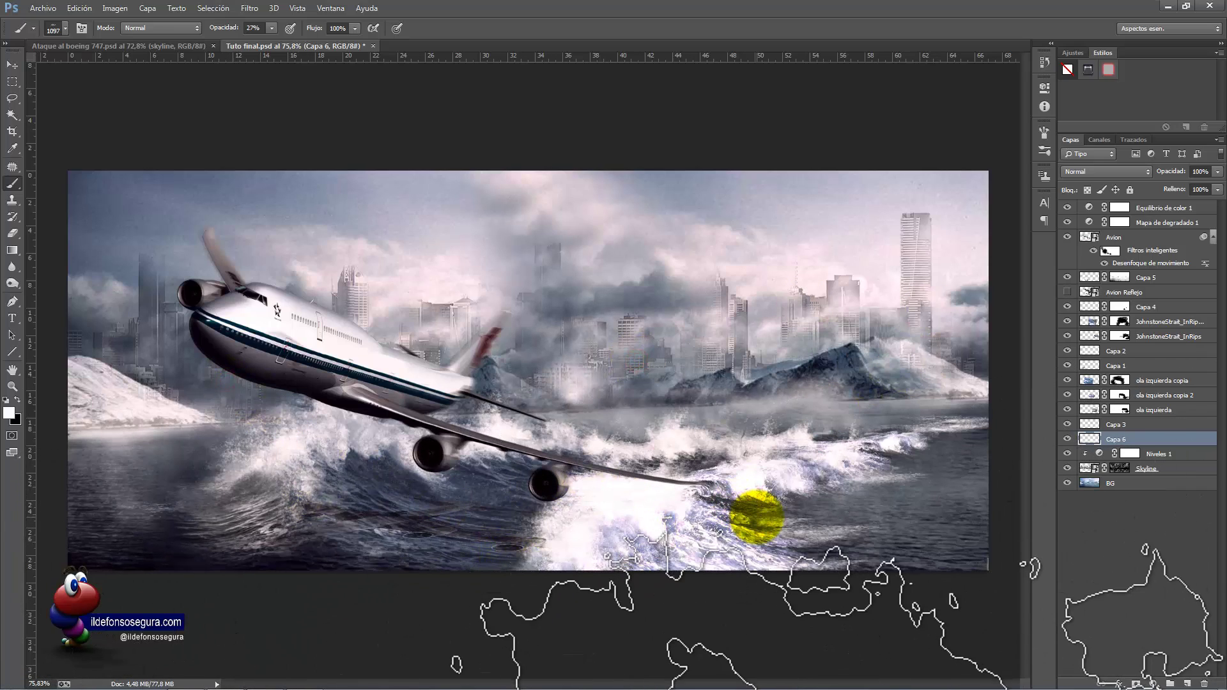
- Stamp all visible layers into a new layer above Equilibrio de color 1 and apply a Gaussian Blur of 3,0 pixels
left_click(1158, 206)
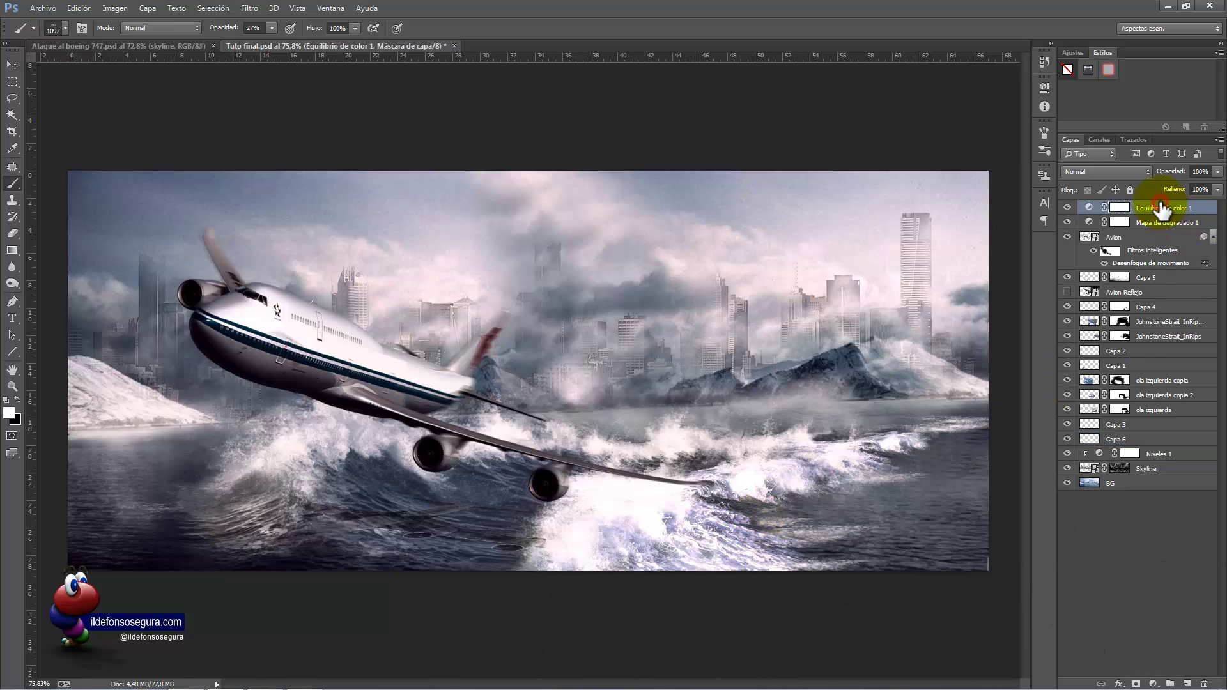
key("ctrl+shift+alt+e")
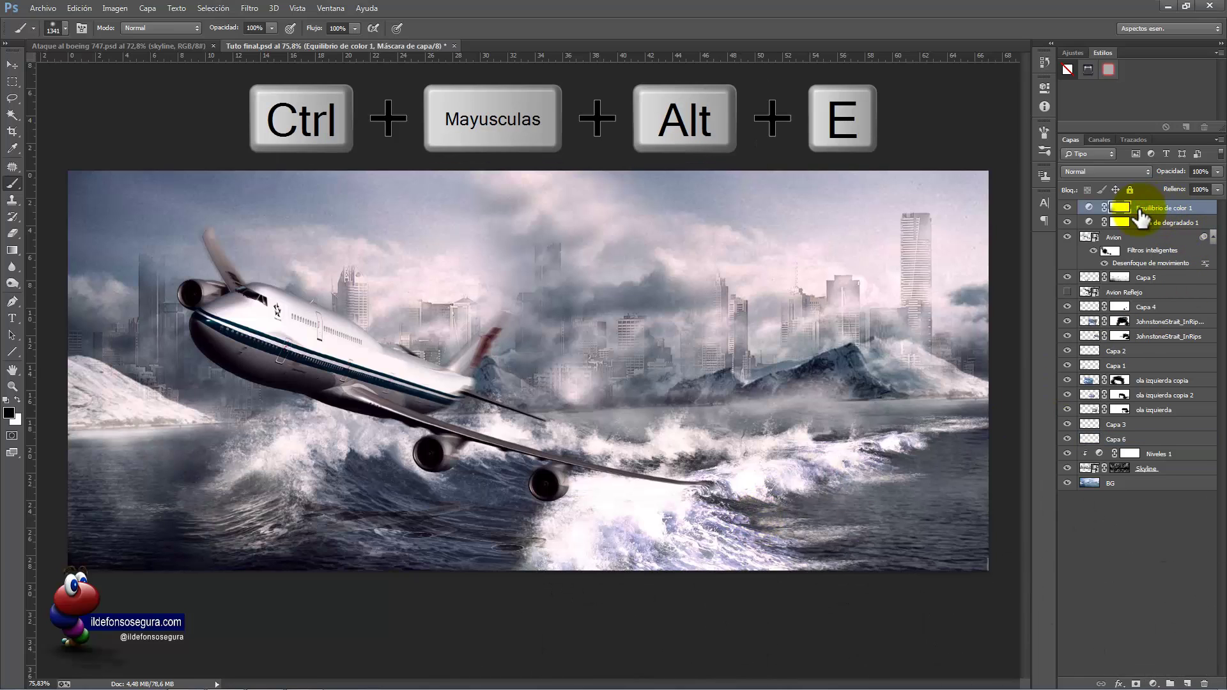
left_click(249, 8)
mouse_move(300, 173)
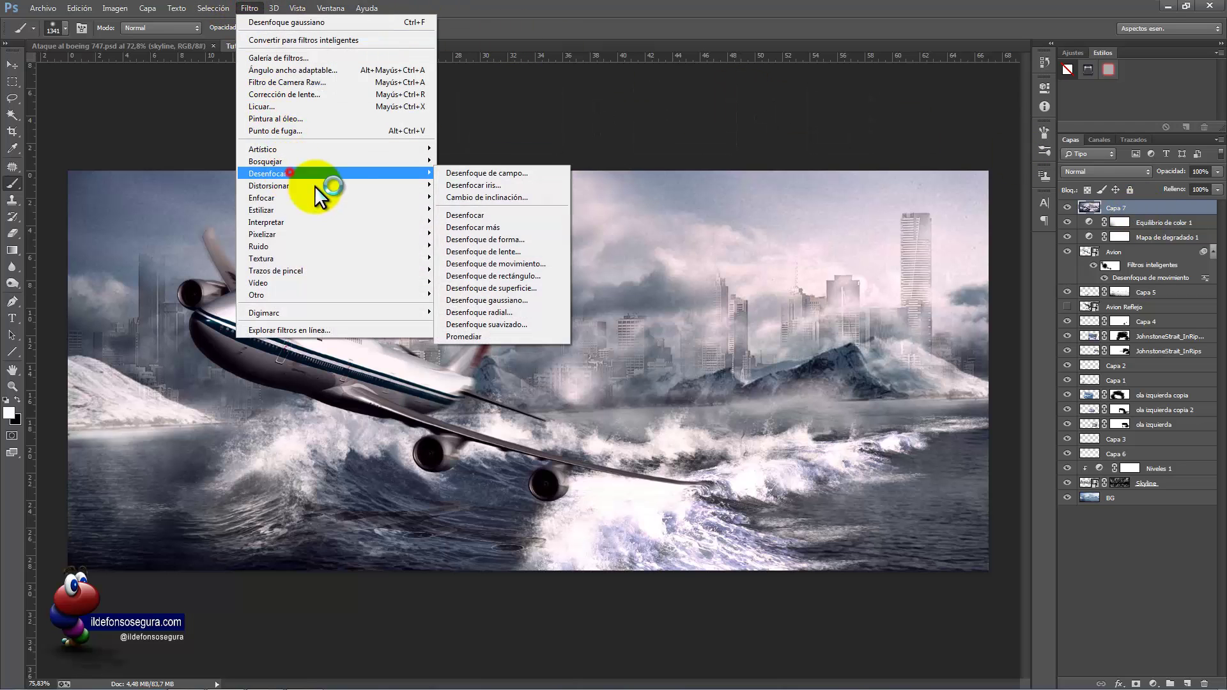
left_click(492, 299)
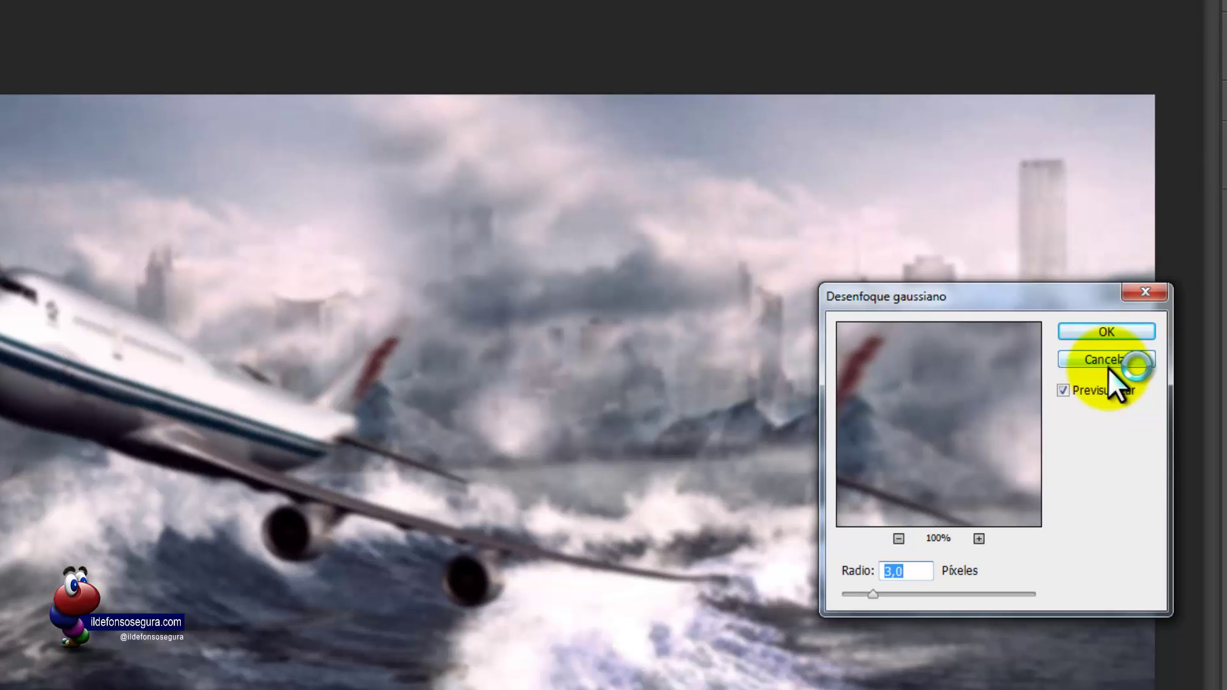
left_click(1107, 333)
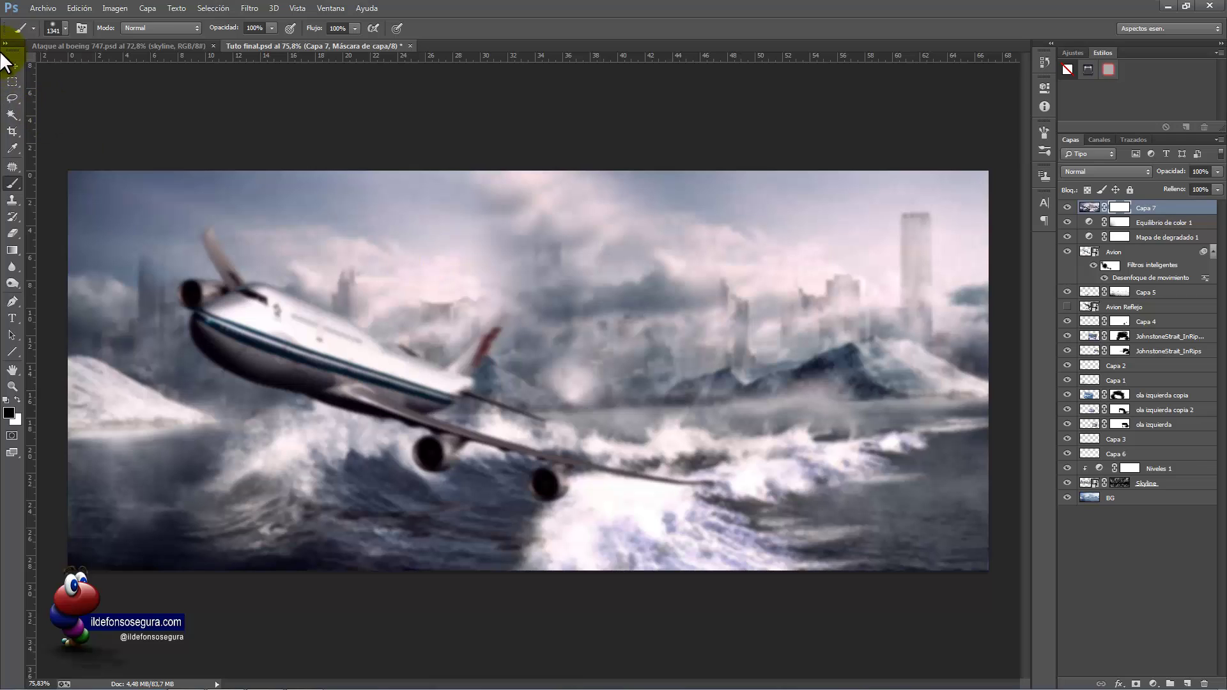
- Set up a soft round 1341 px brush with 0% hardness and 50% roundness
left_click(61, 28)
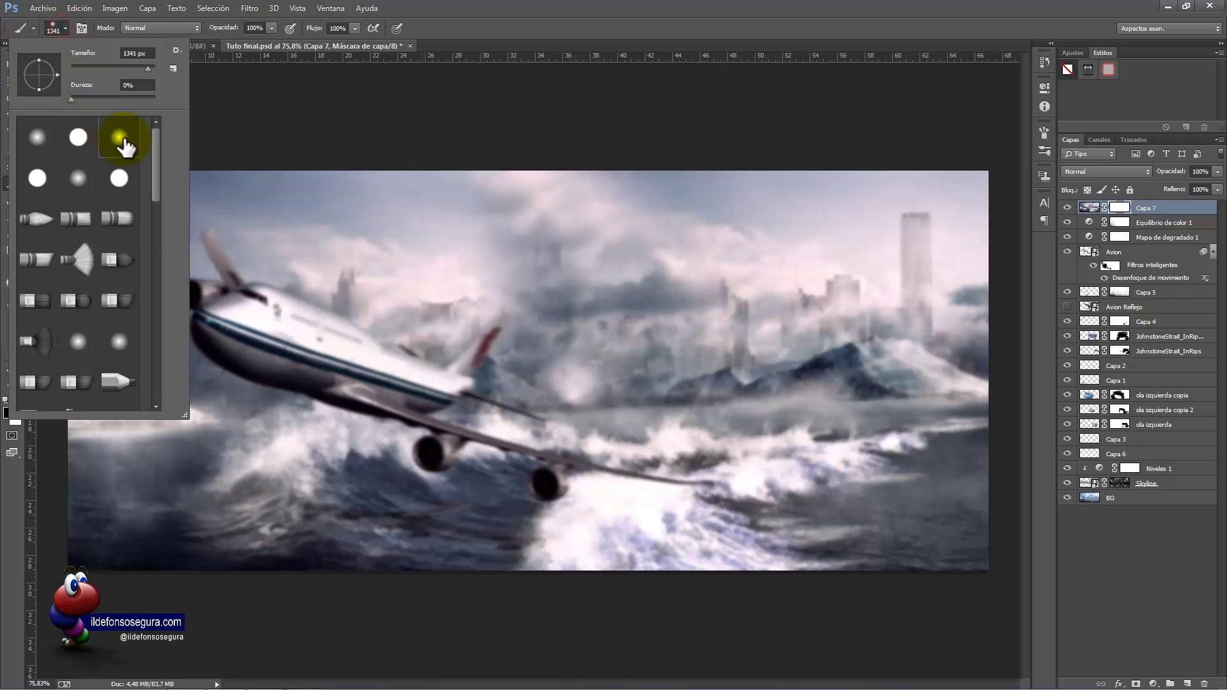
left_click(482, 19)
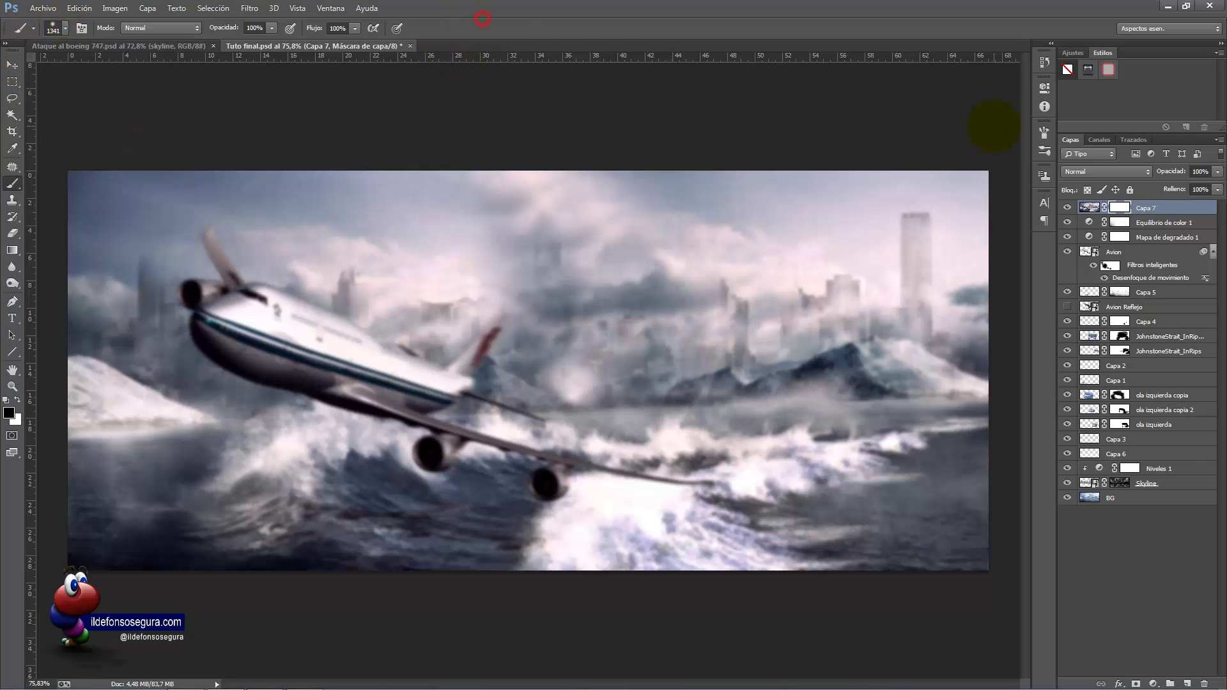
left_click(1045, 134)
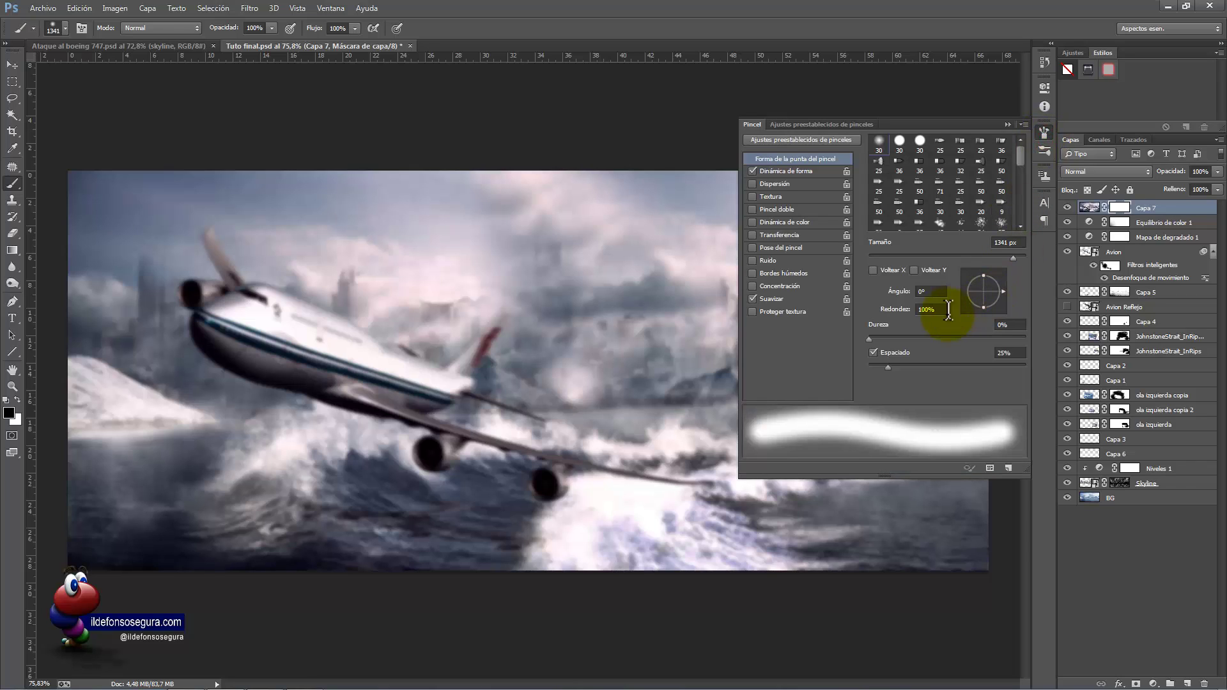
type("50")
key("Return")
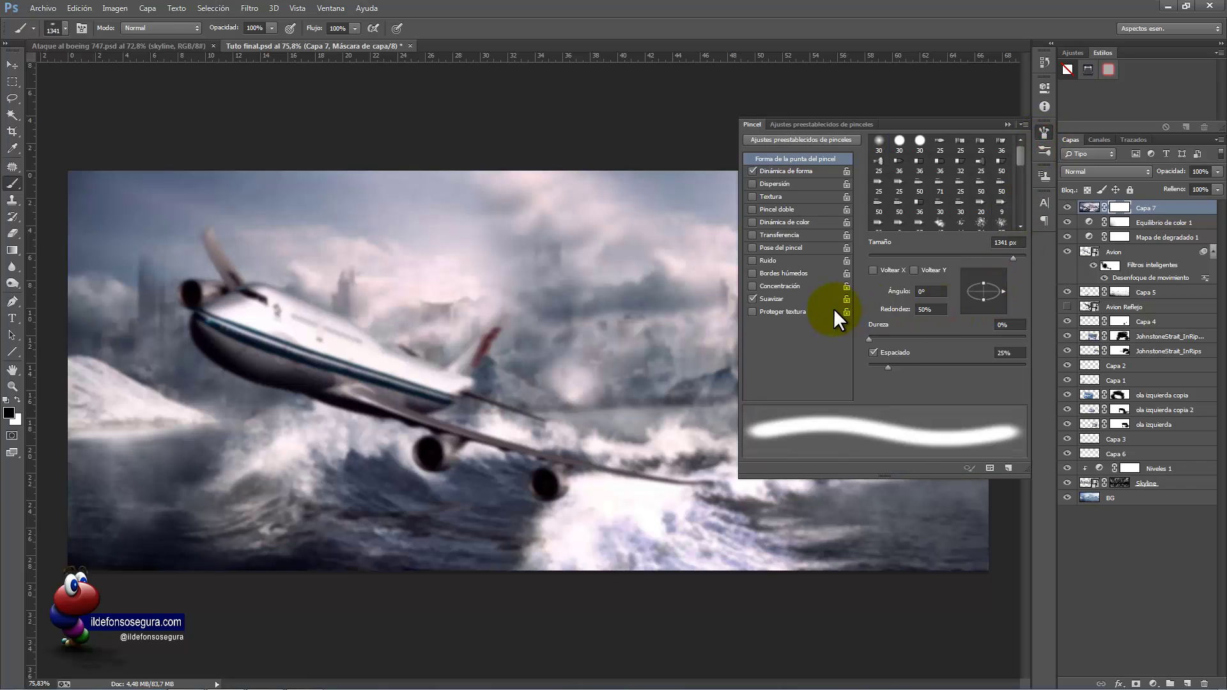
left_click(1009, 124)
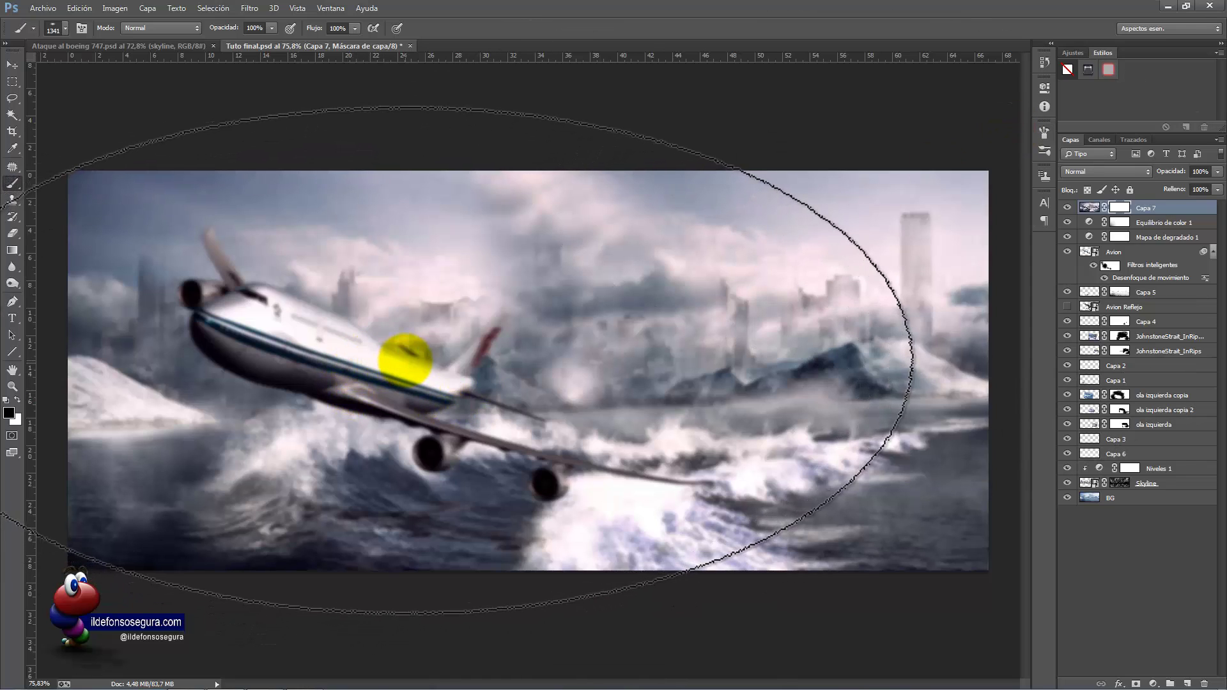
- Paint black over the centre of Capa 7's mask to keep only the edges blurred, comparing with the layer hidden and shown
left_click(405, 360)
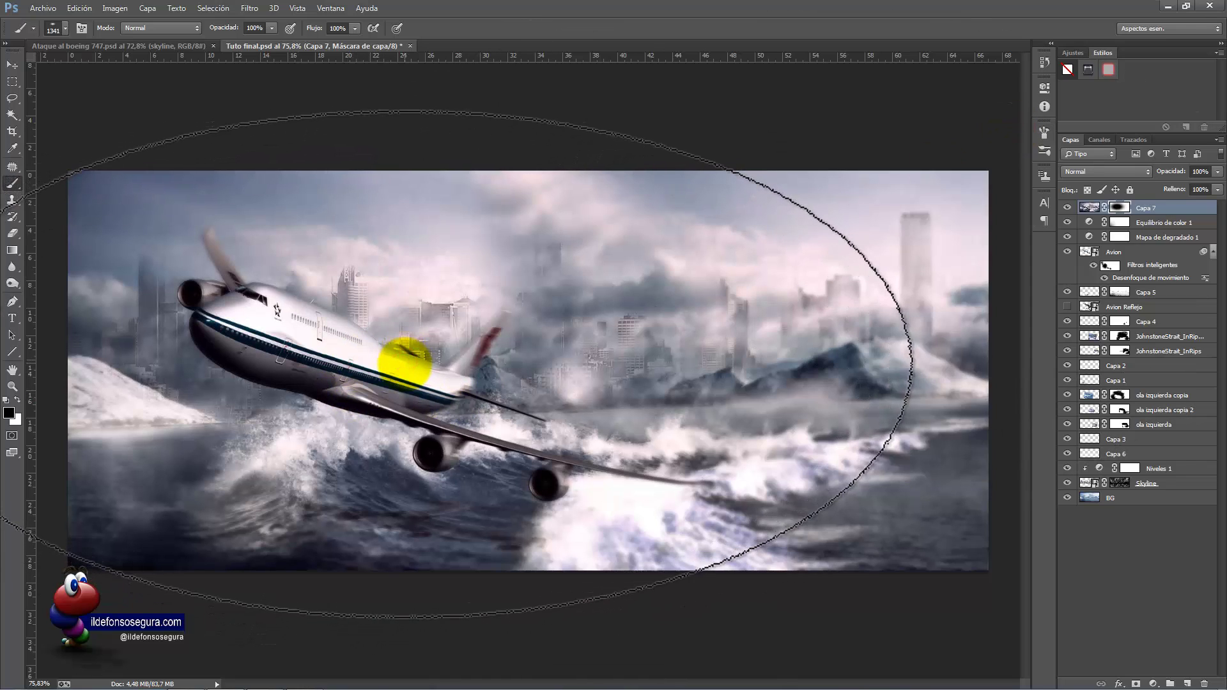
left_click(404, 368)
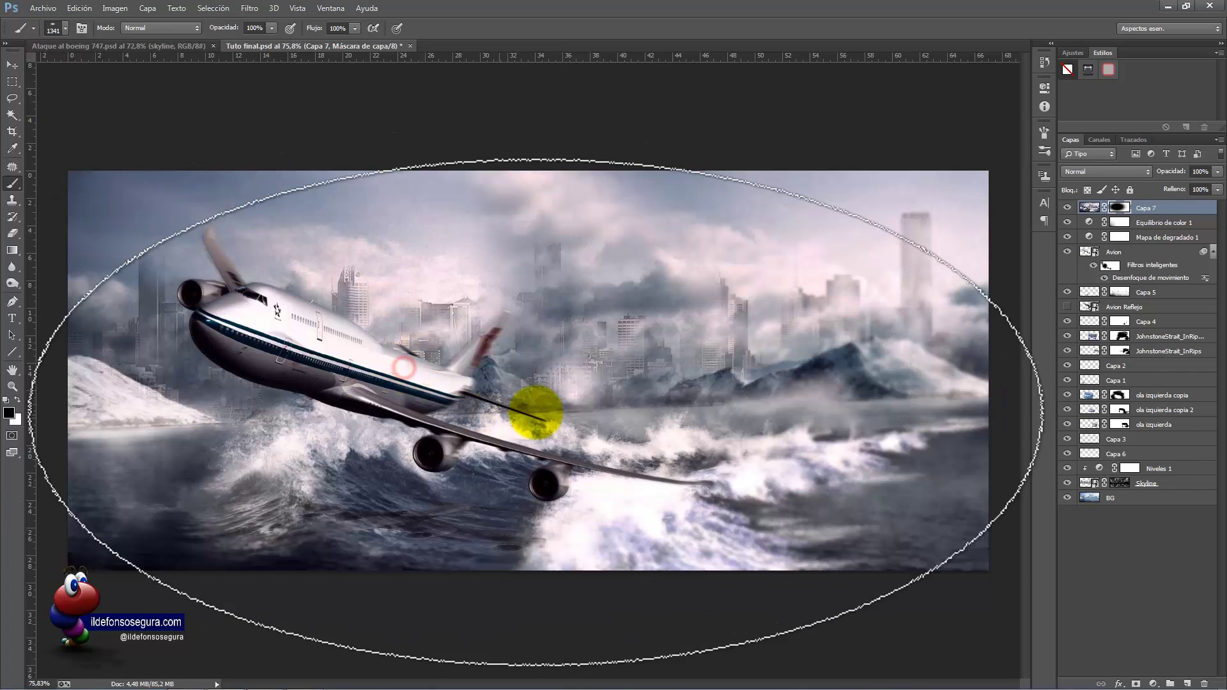
left_click(1067, 208)
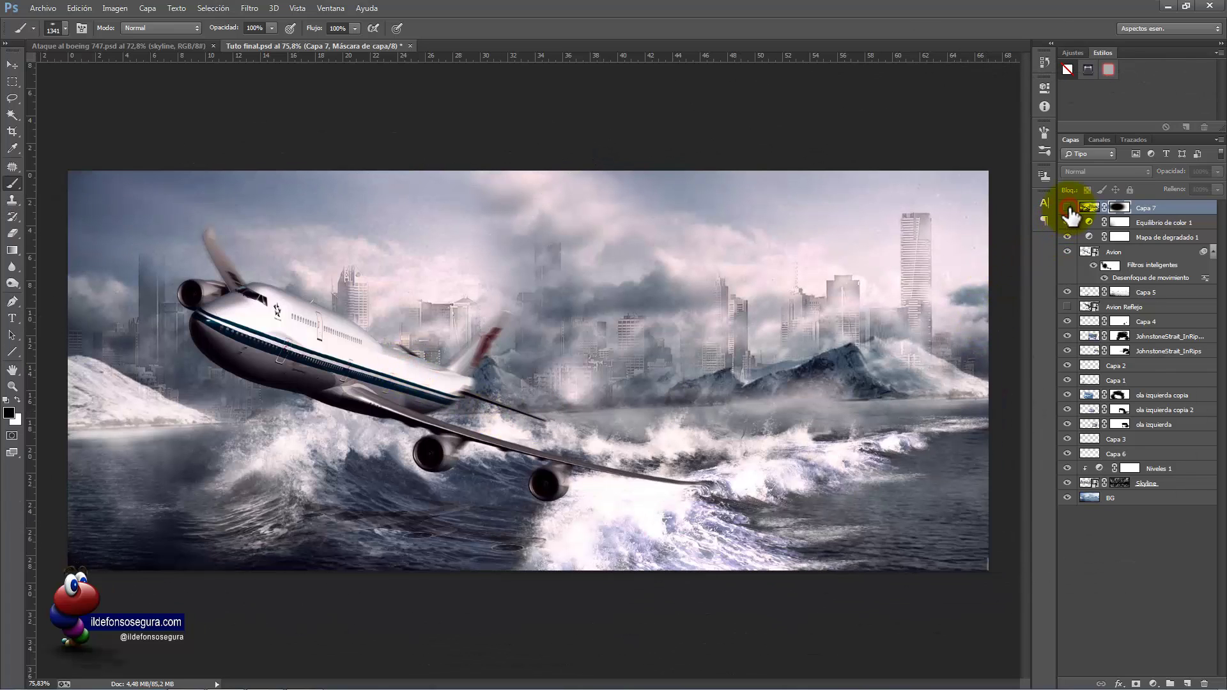
left_click(1067, 208)
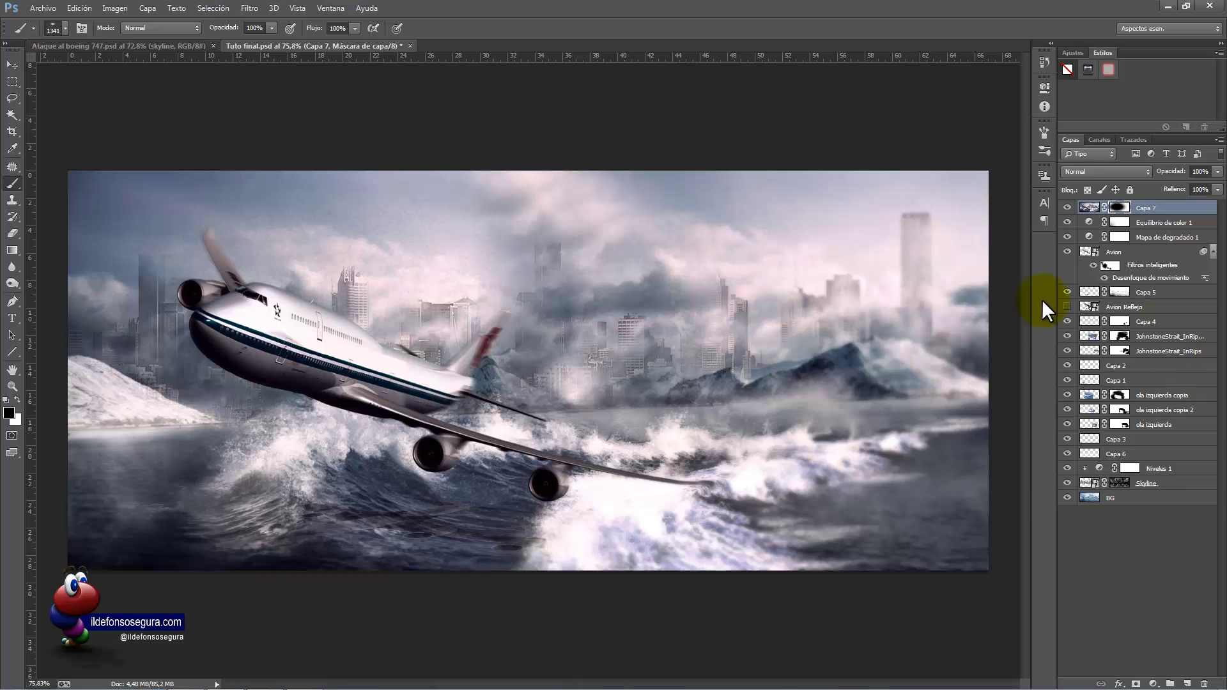
- Examine the finished composition in Tuto final 2DA PARTE.psd and return to Tuto final.psd
left_click(148, 49)
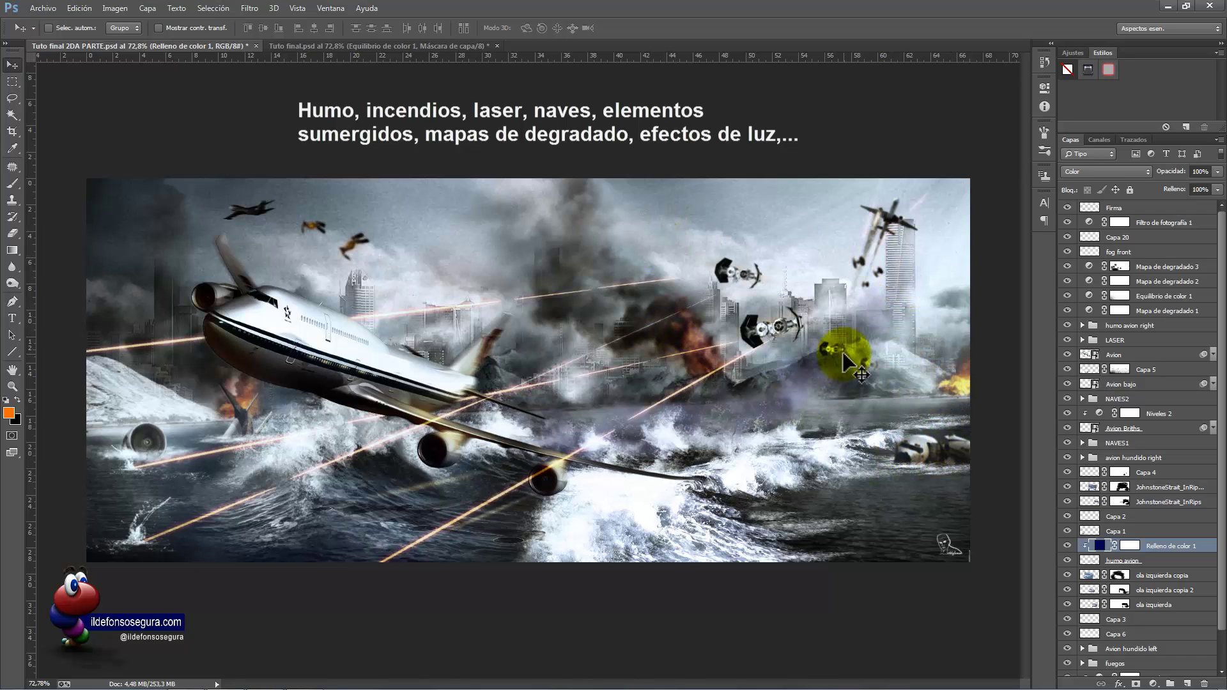
left_click(378, 46)
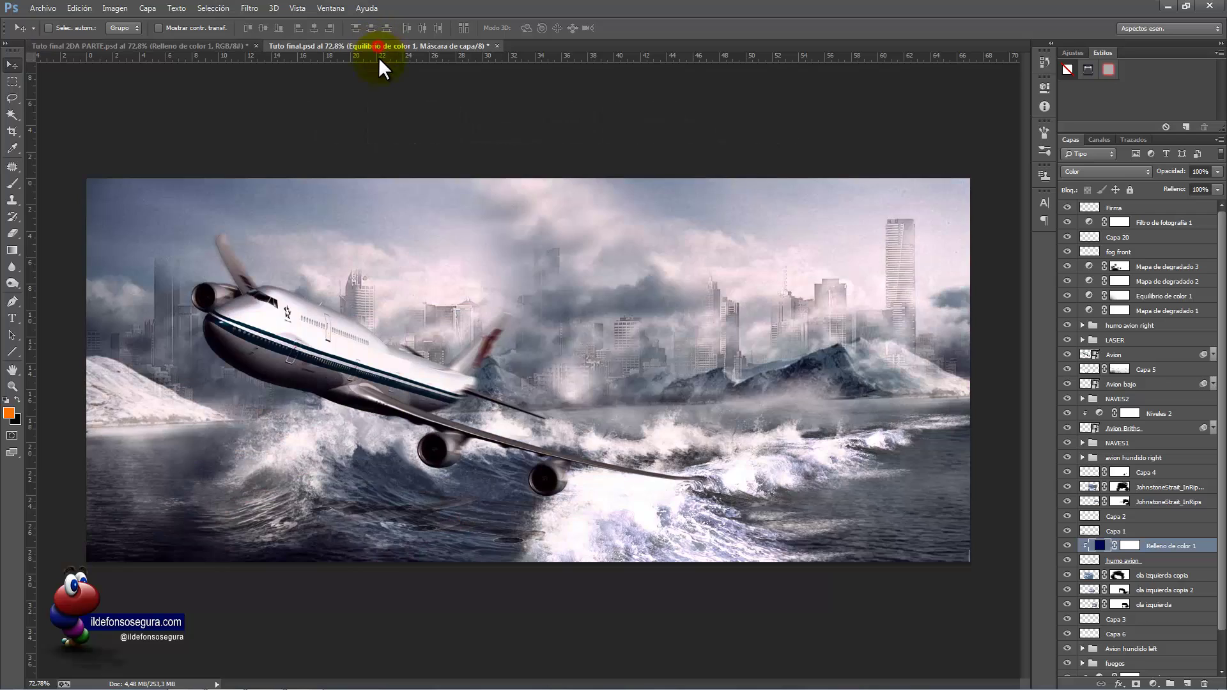